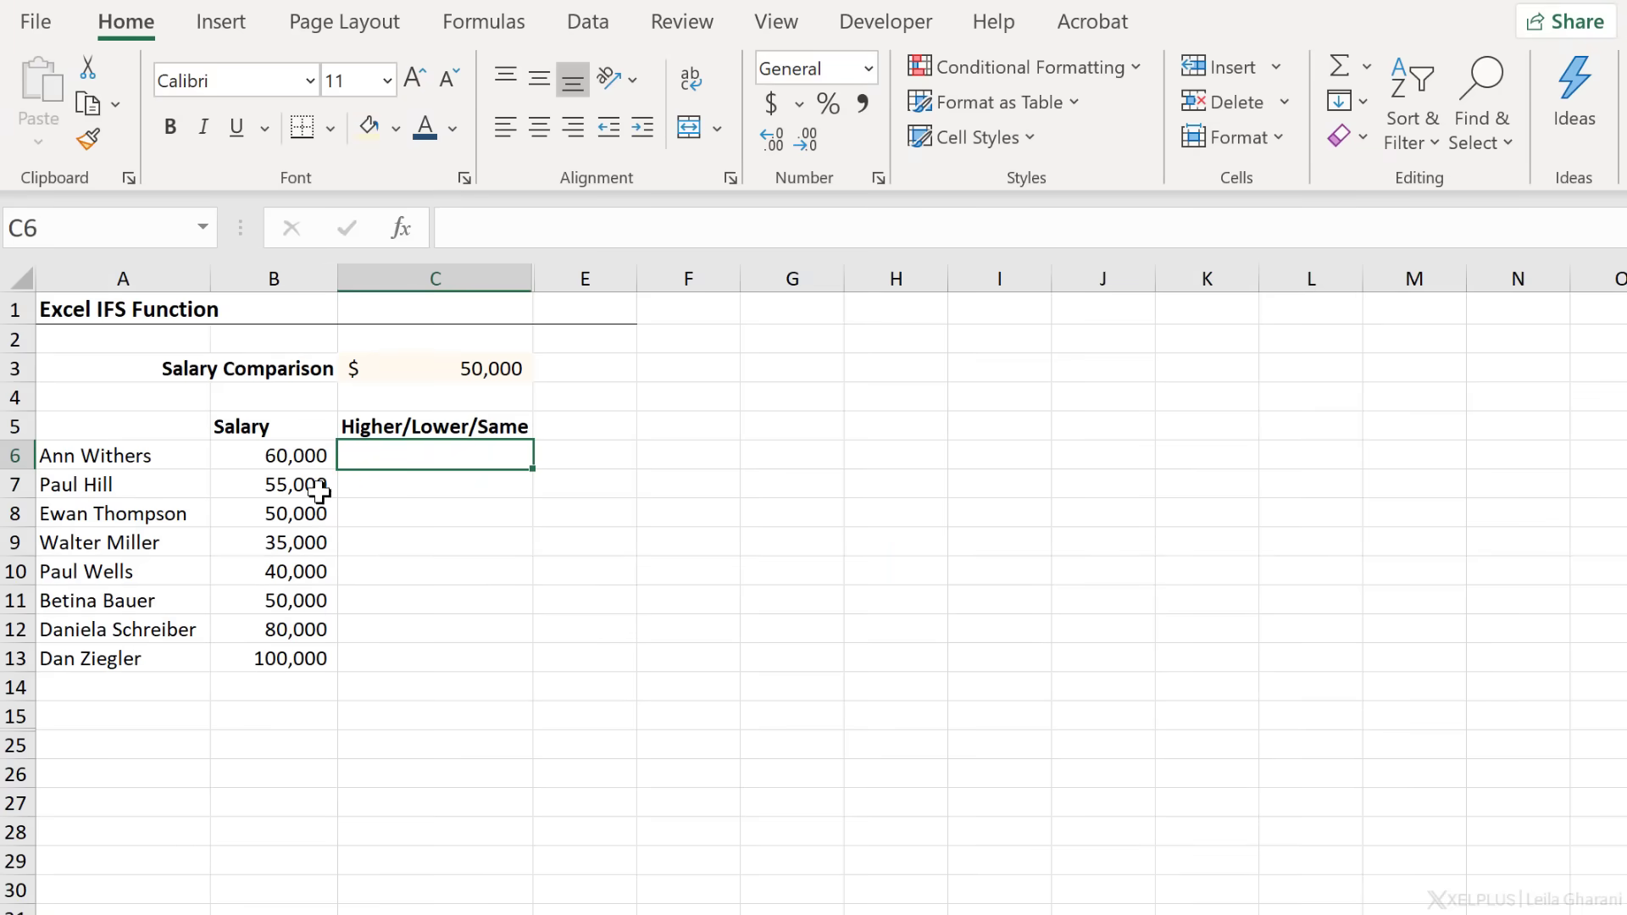
Start an IFS formula in C6 that returns "Higher" when B6>$C$3, with the comparison salary as an absolute reference.
click(276, 459)
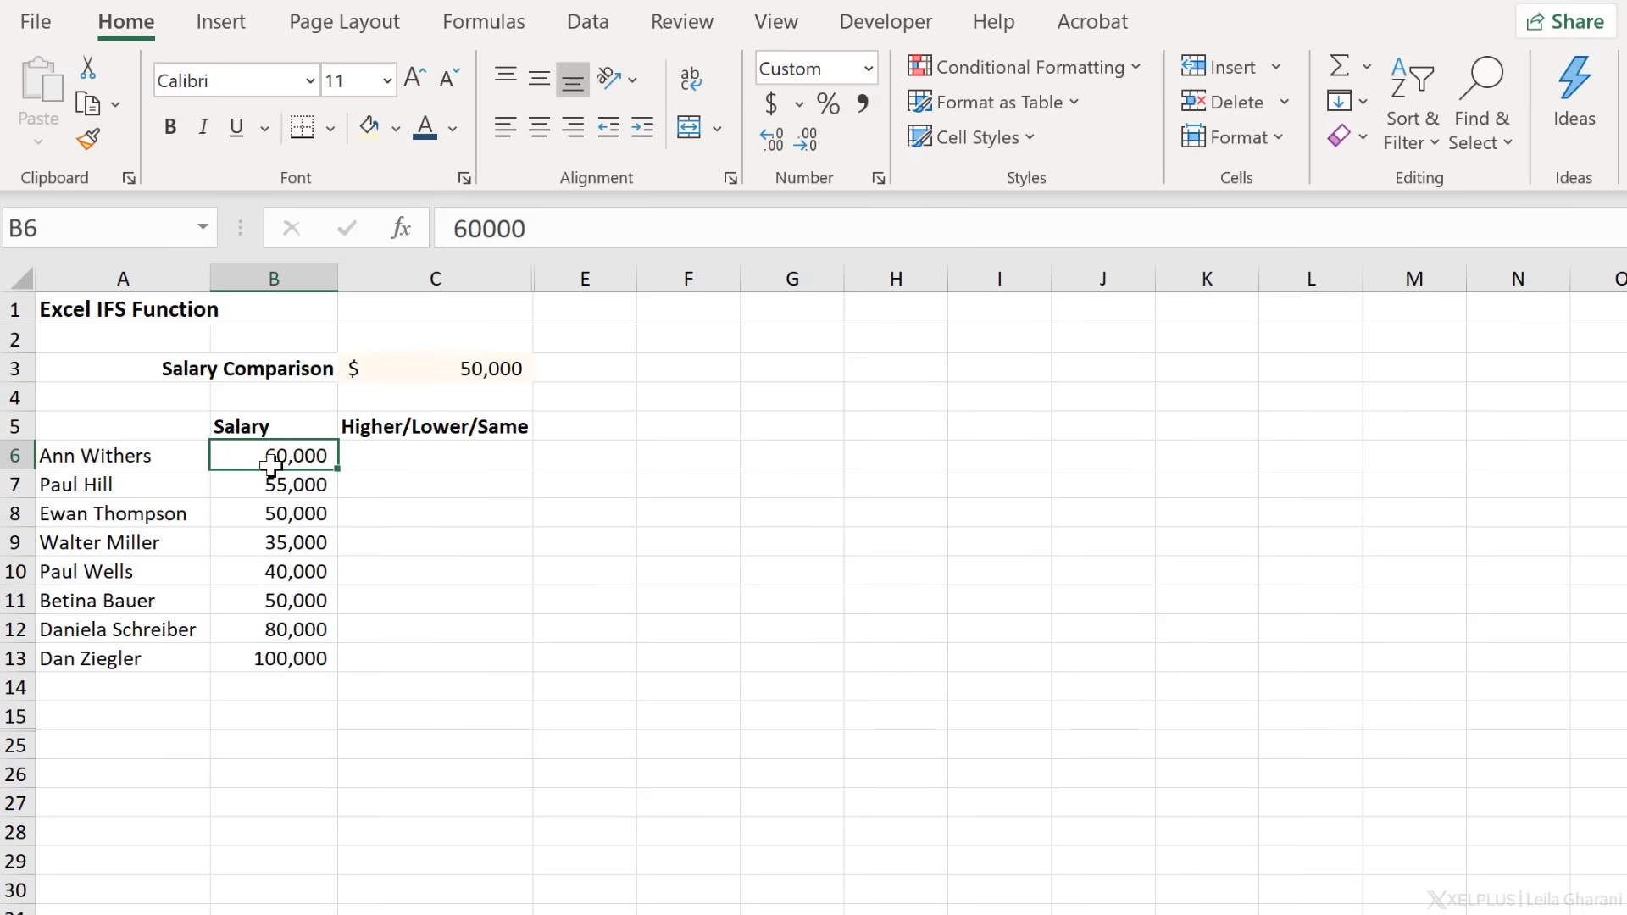
click(428, 369)
click(469, 454)
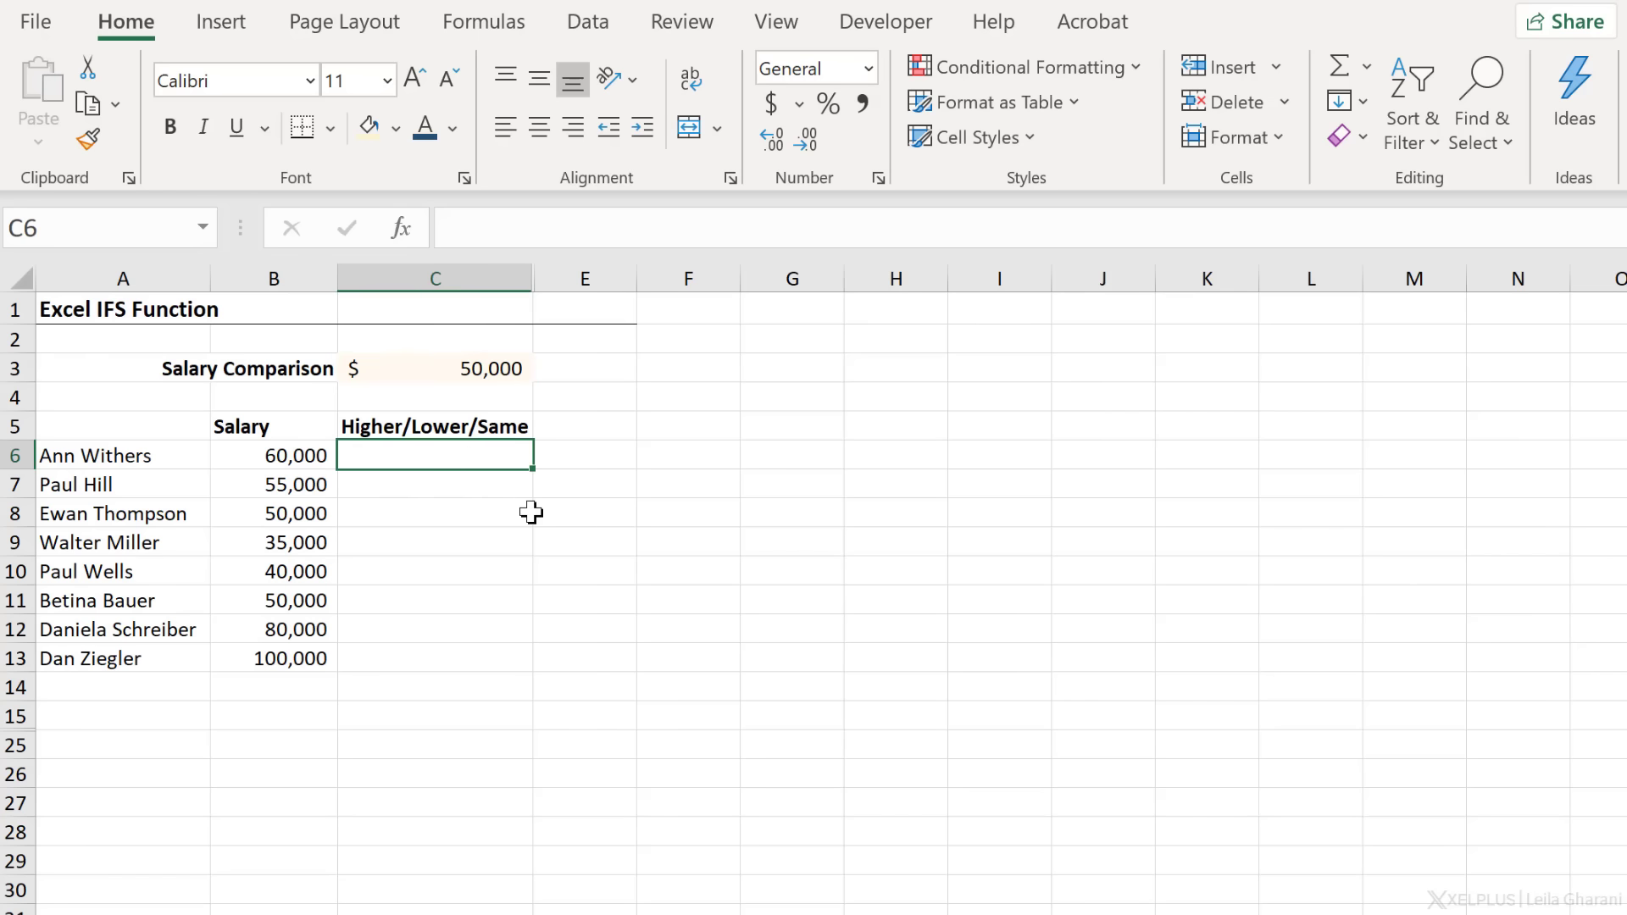
text(=ifs()
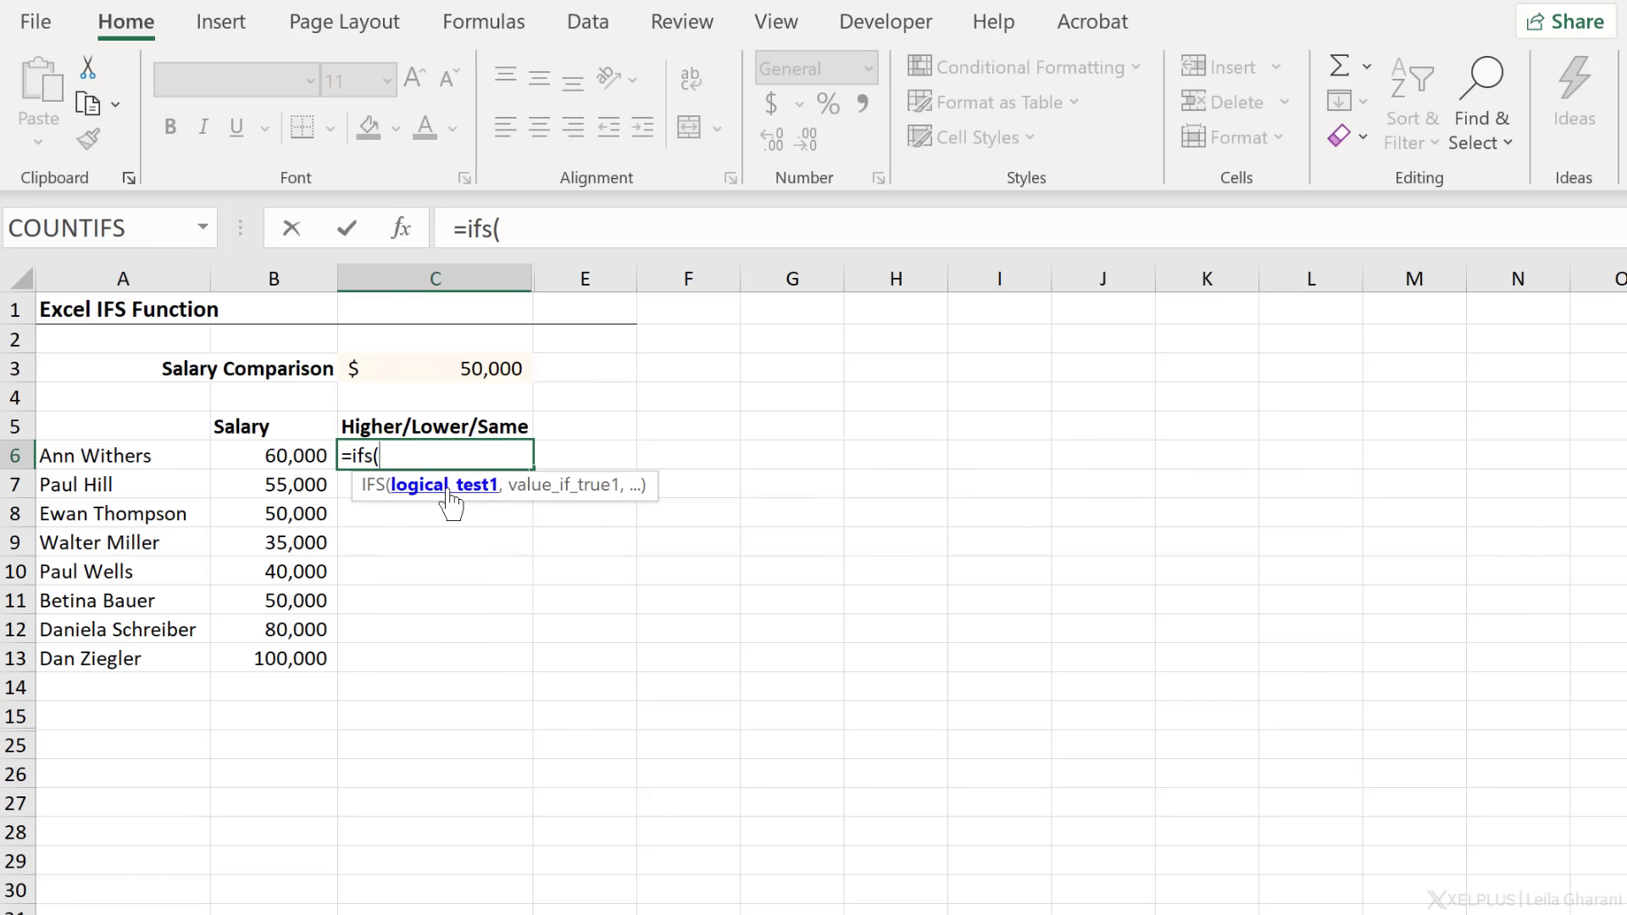
click(278, 457)
text(>)
click(386, 371)
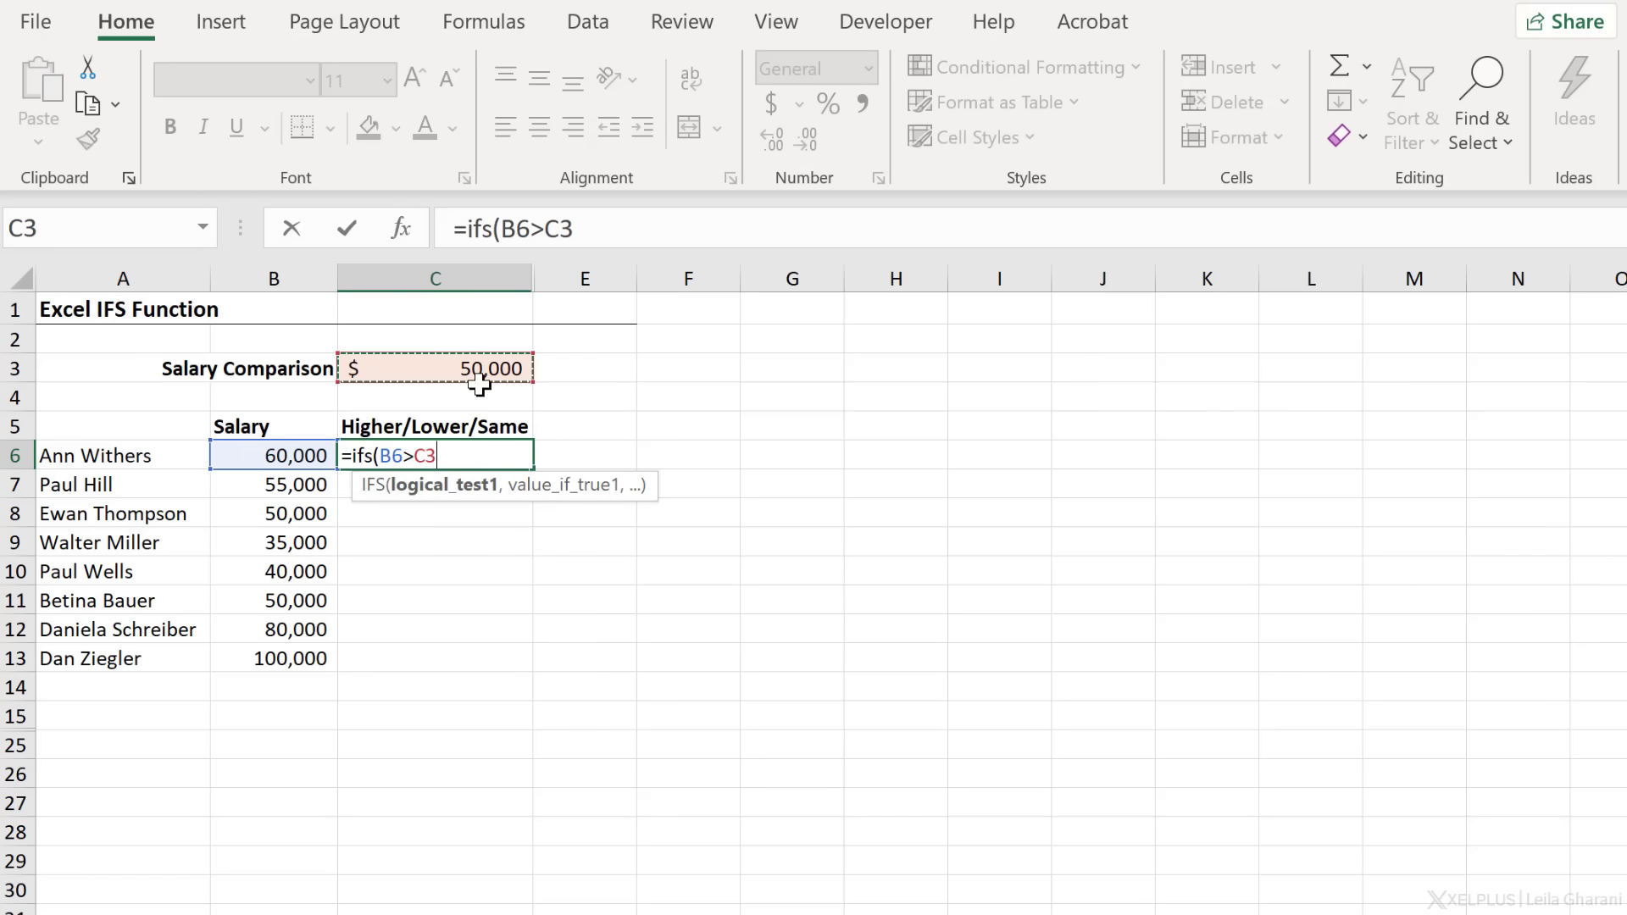
key(F4)
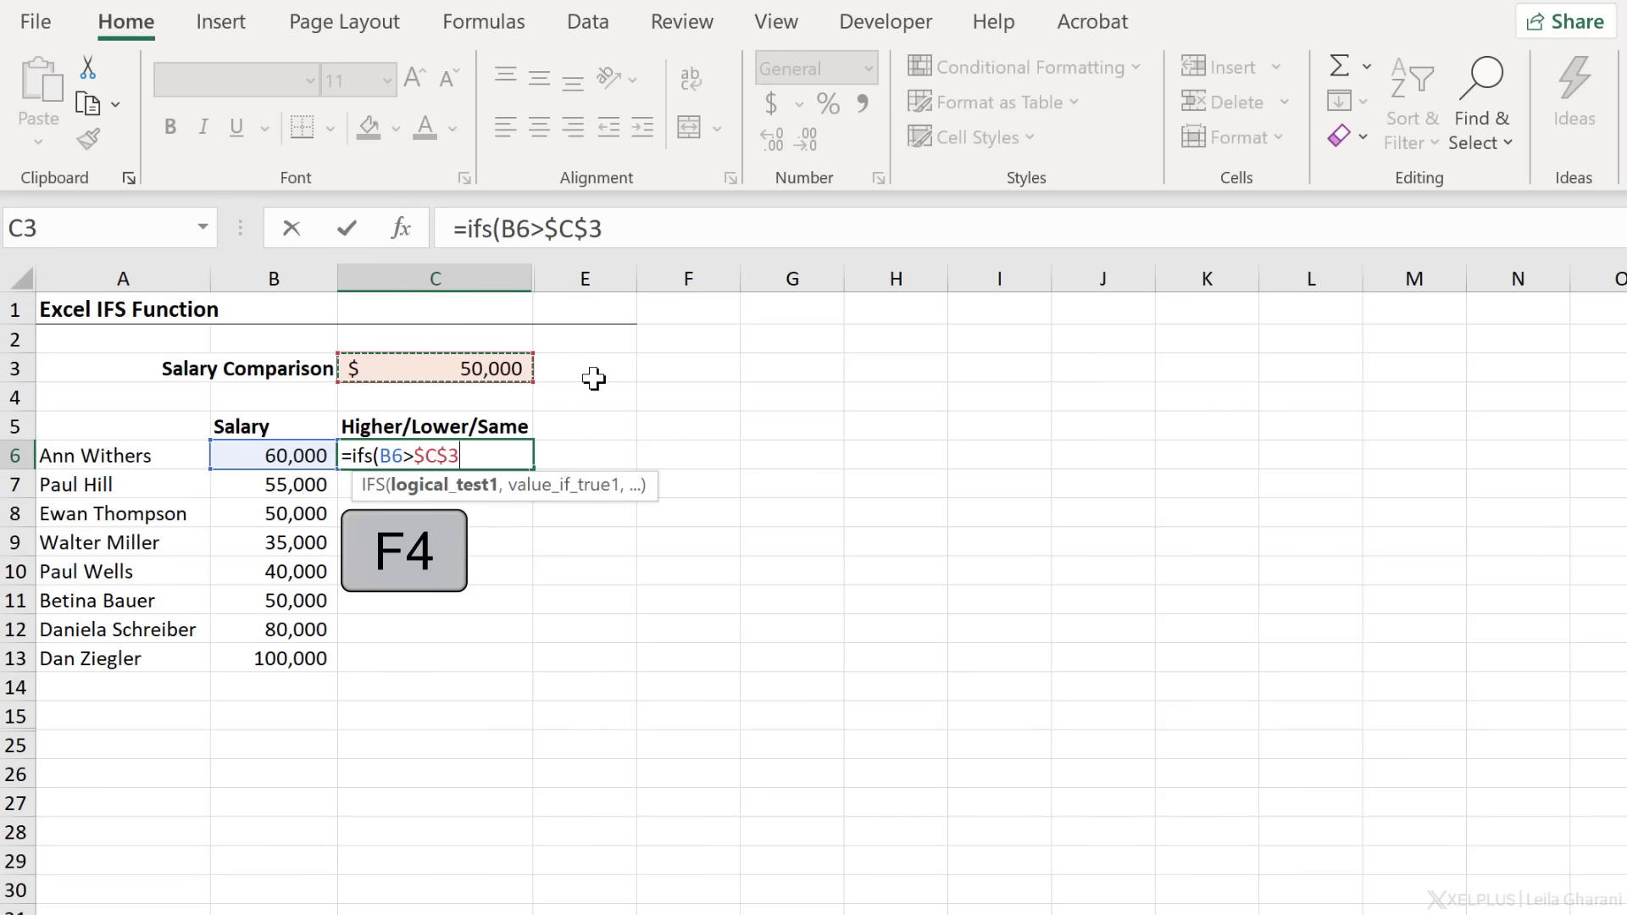
text(,)
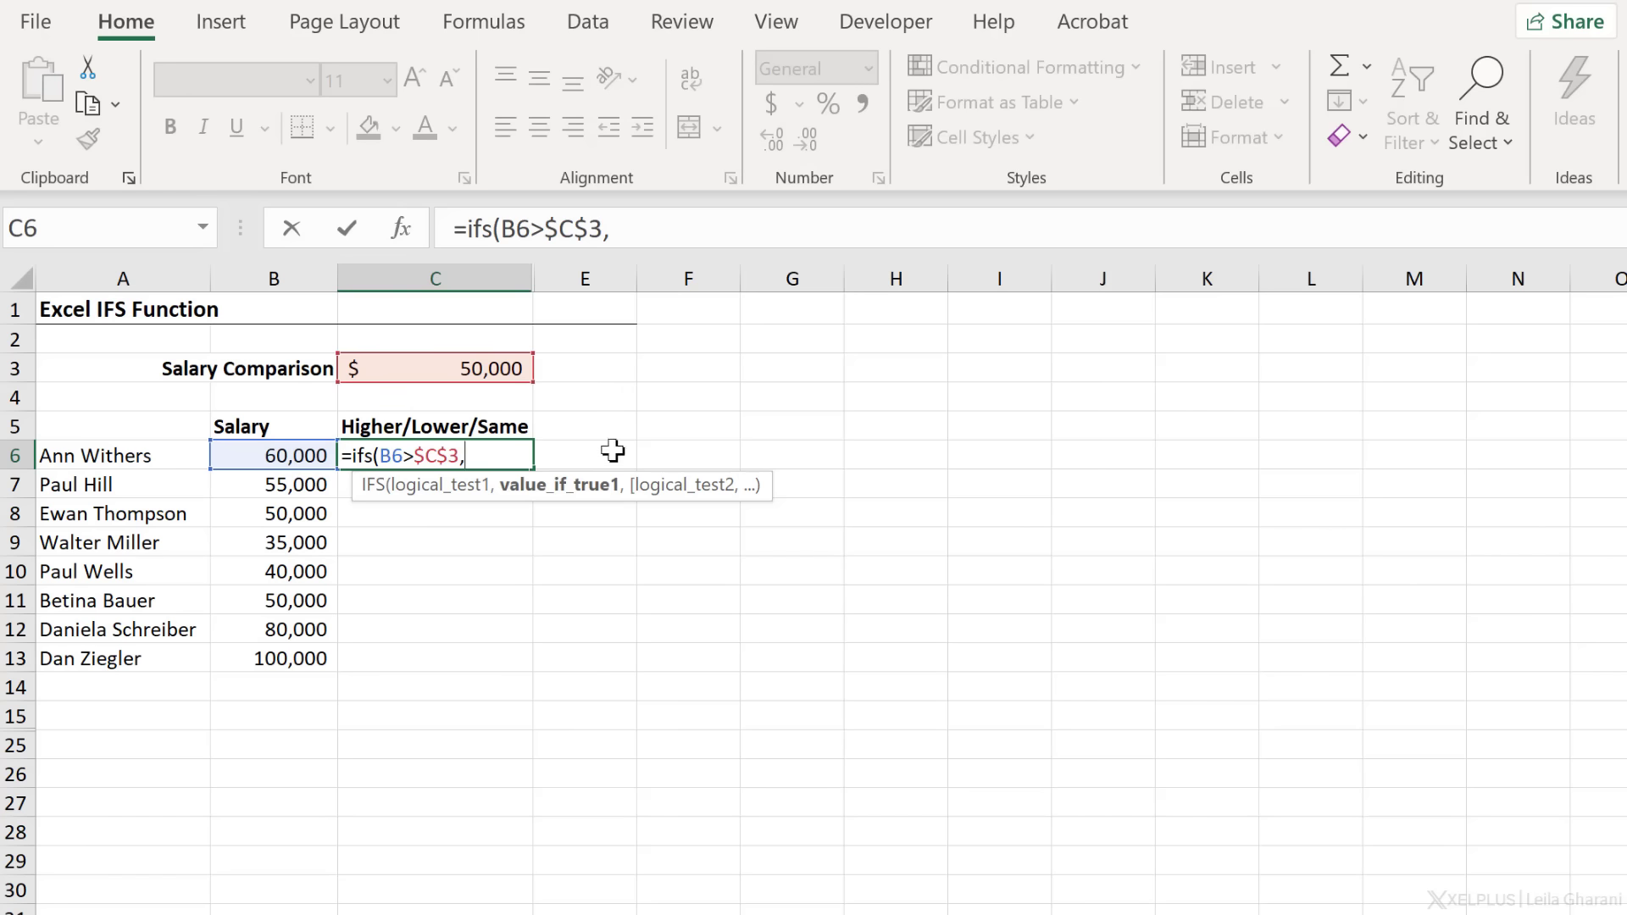
text(Highe)
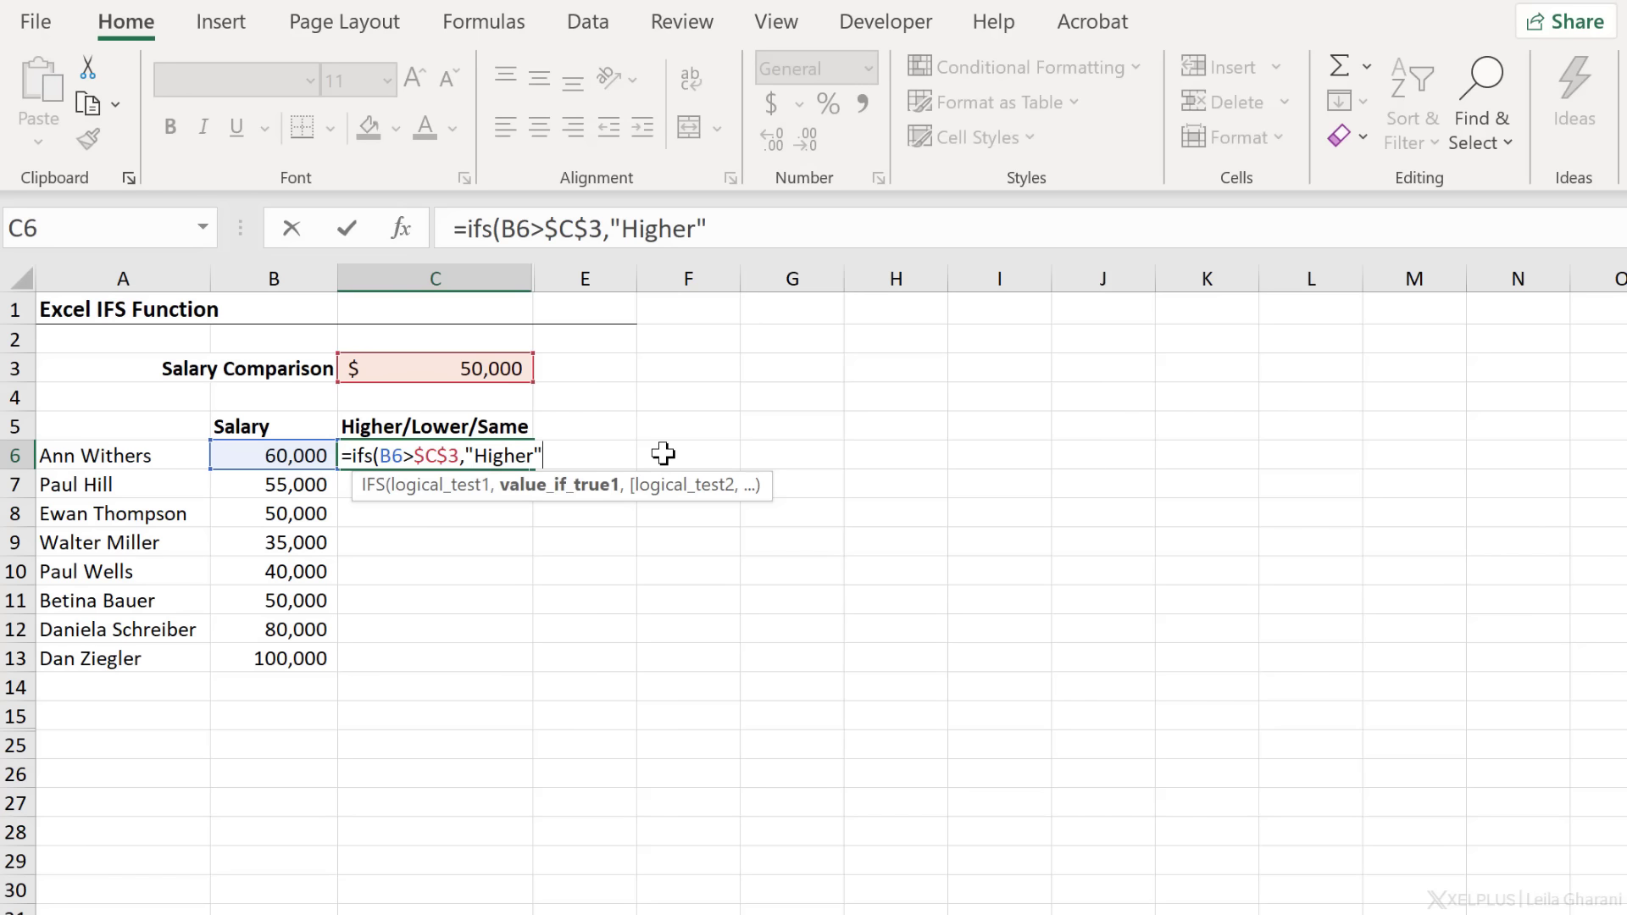
text(r",)
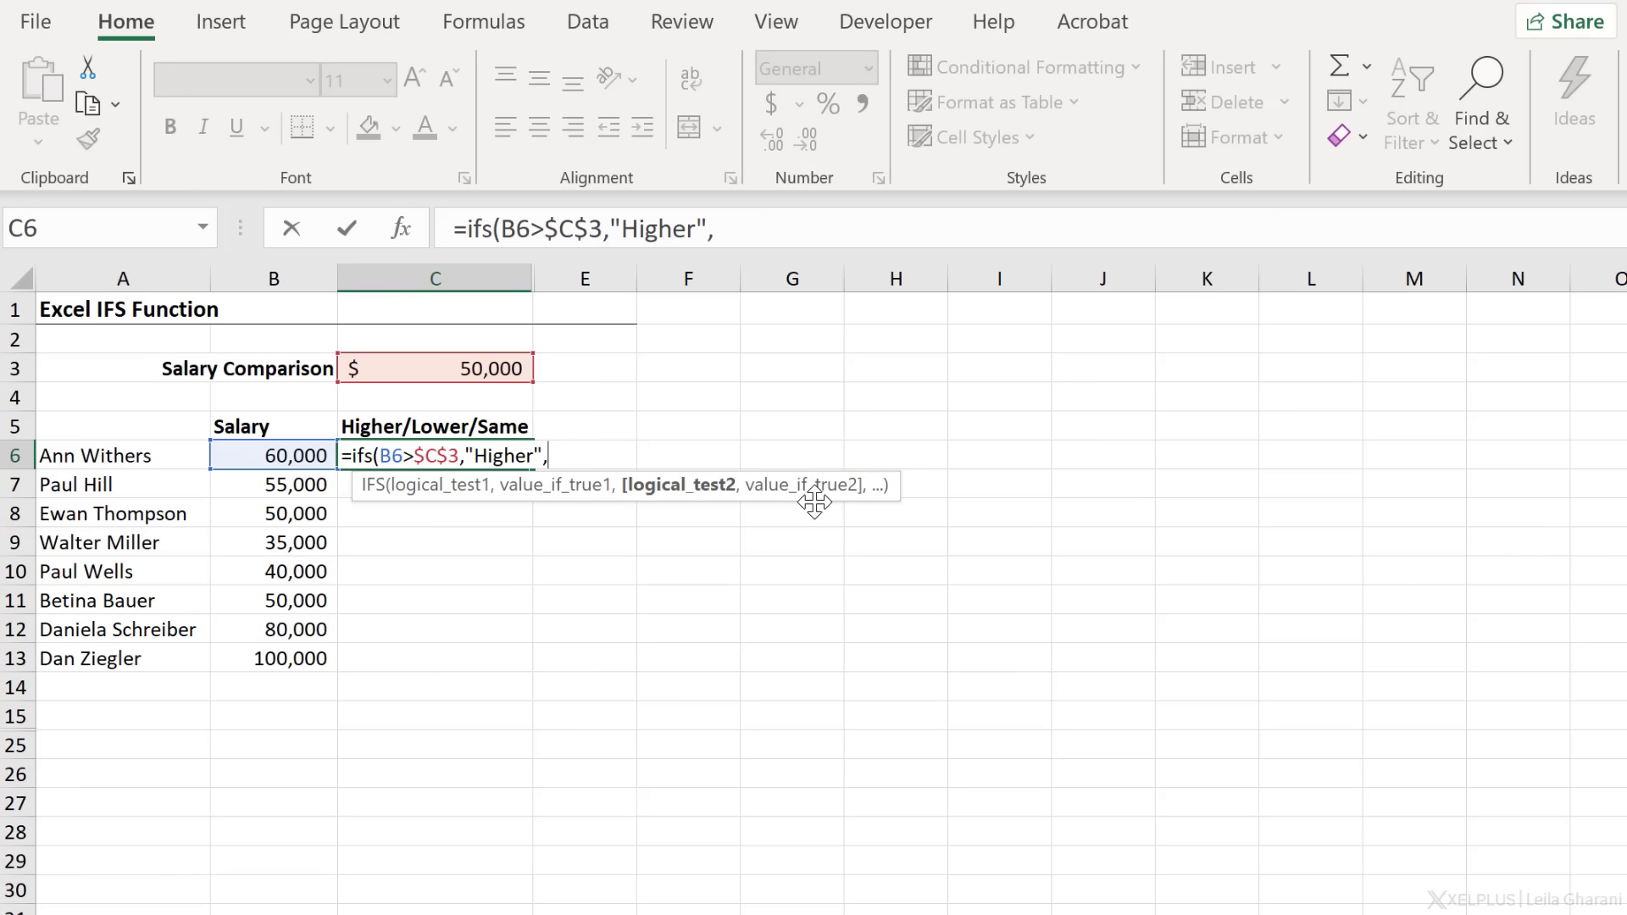
Add a second condition B6<$C$3 returning "Lower" to the IFS formula in C6 and enter the formula.
click(298, 460)
text(<)
click(501, 371)
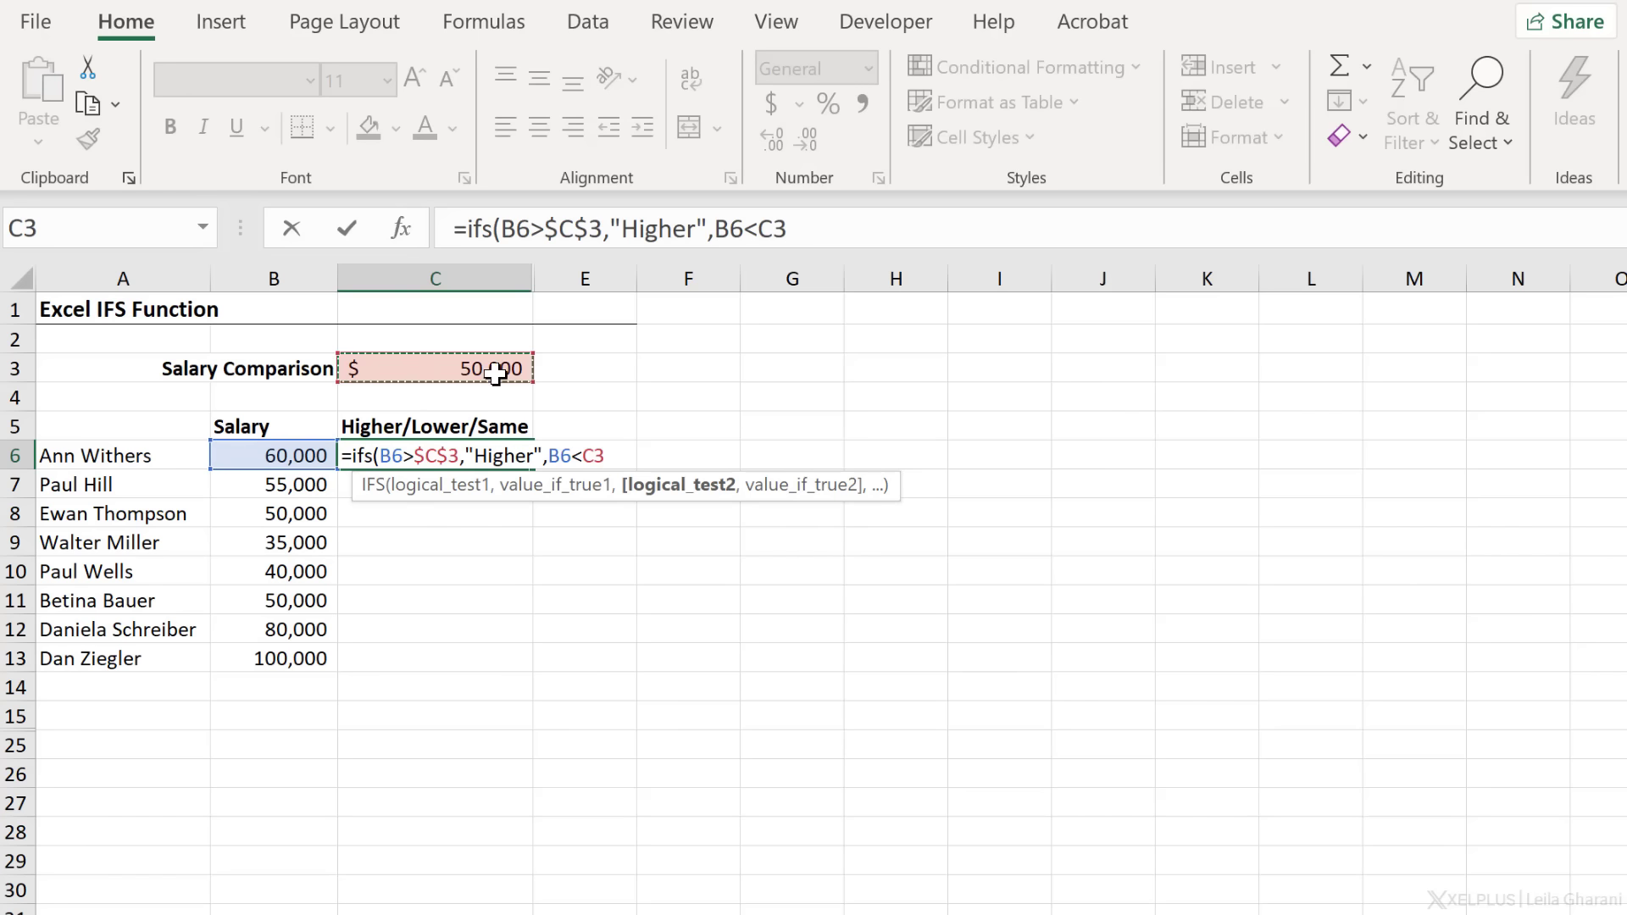
key(F4)
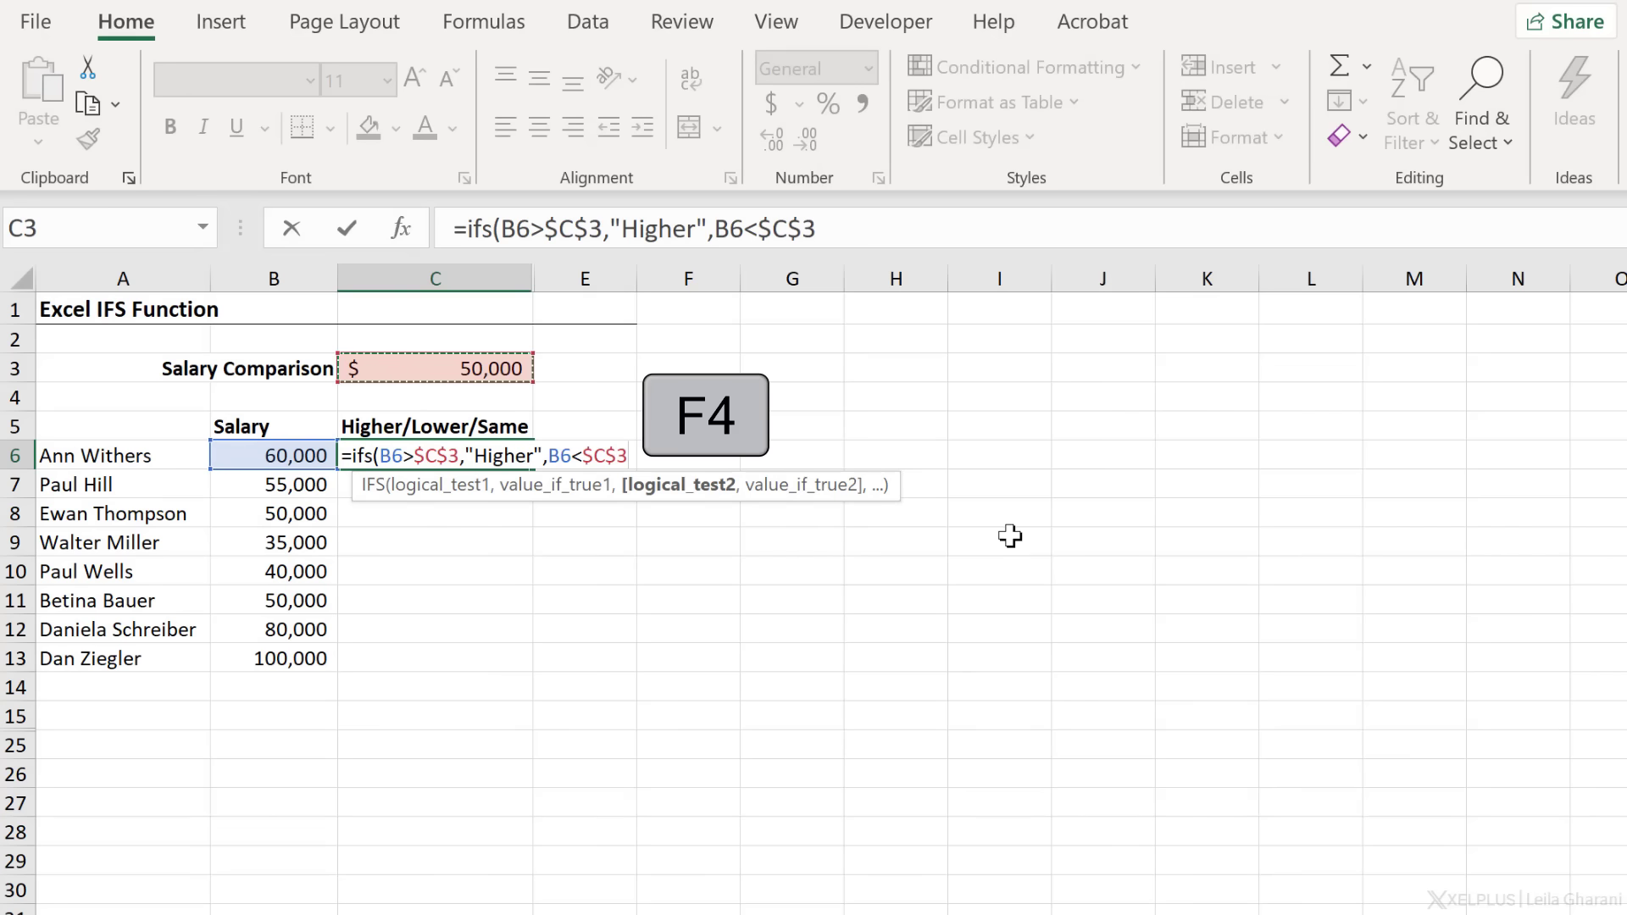
text(,"Low)
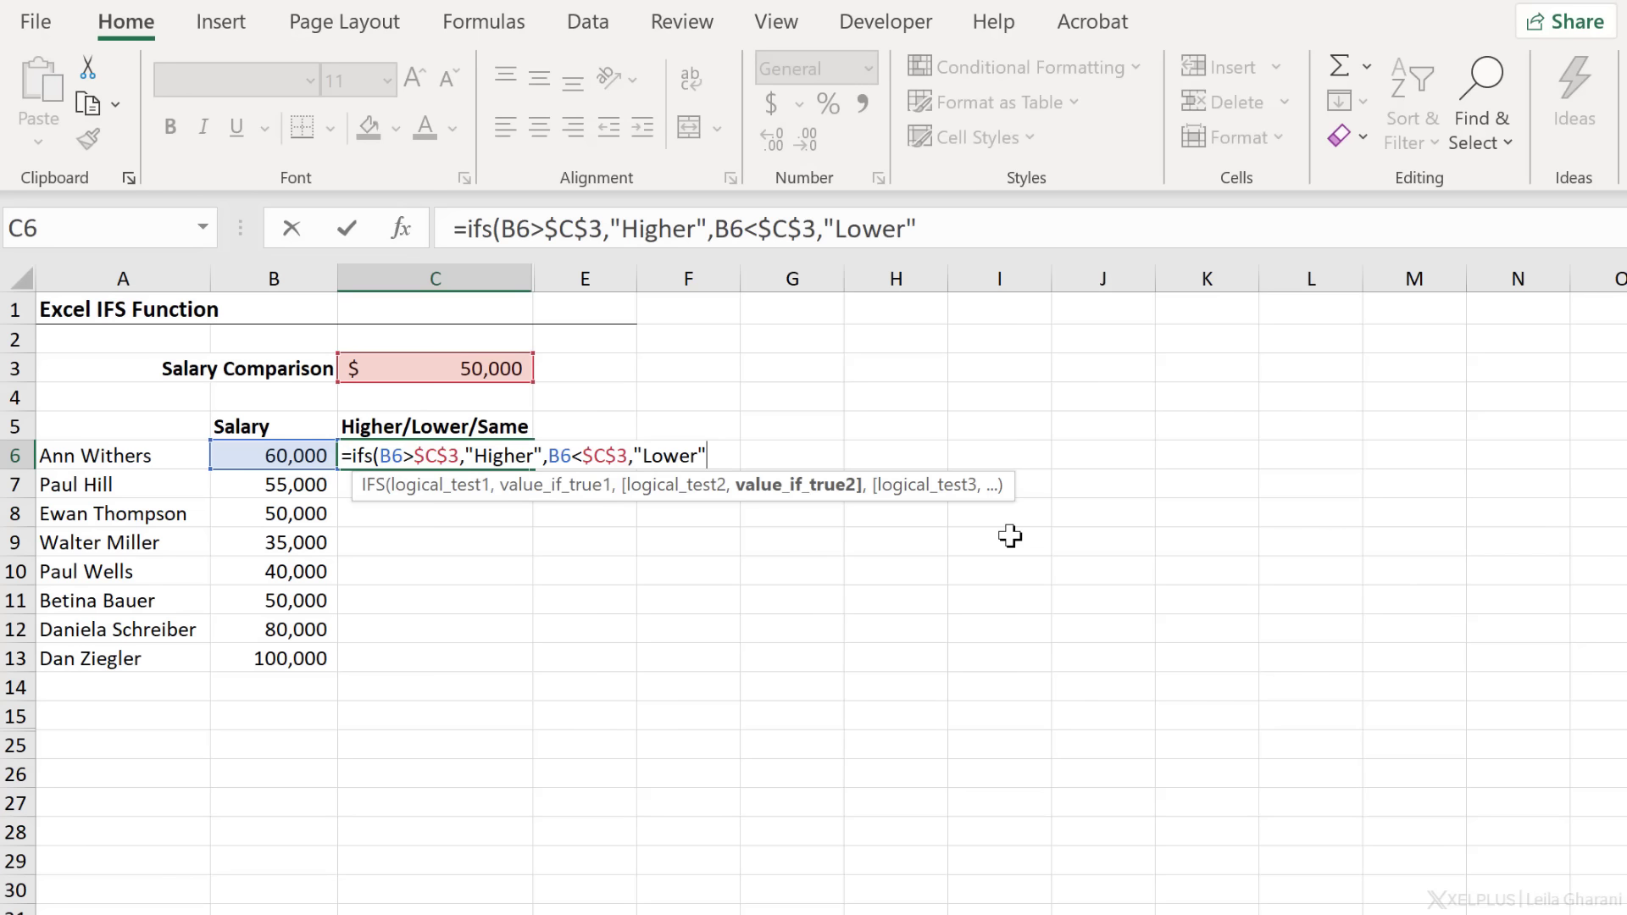
text(er"))
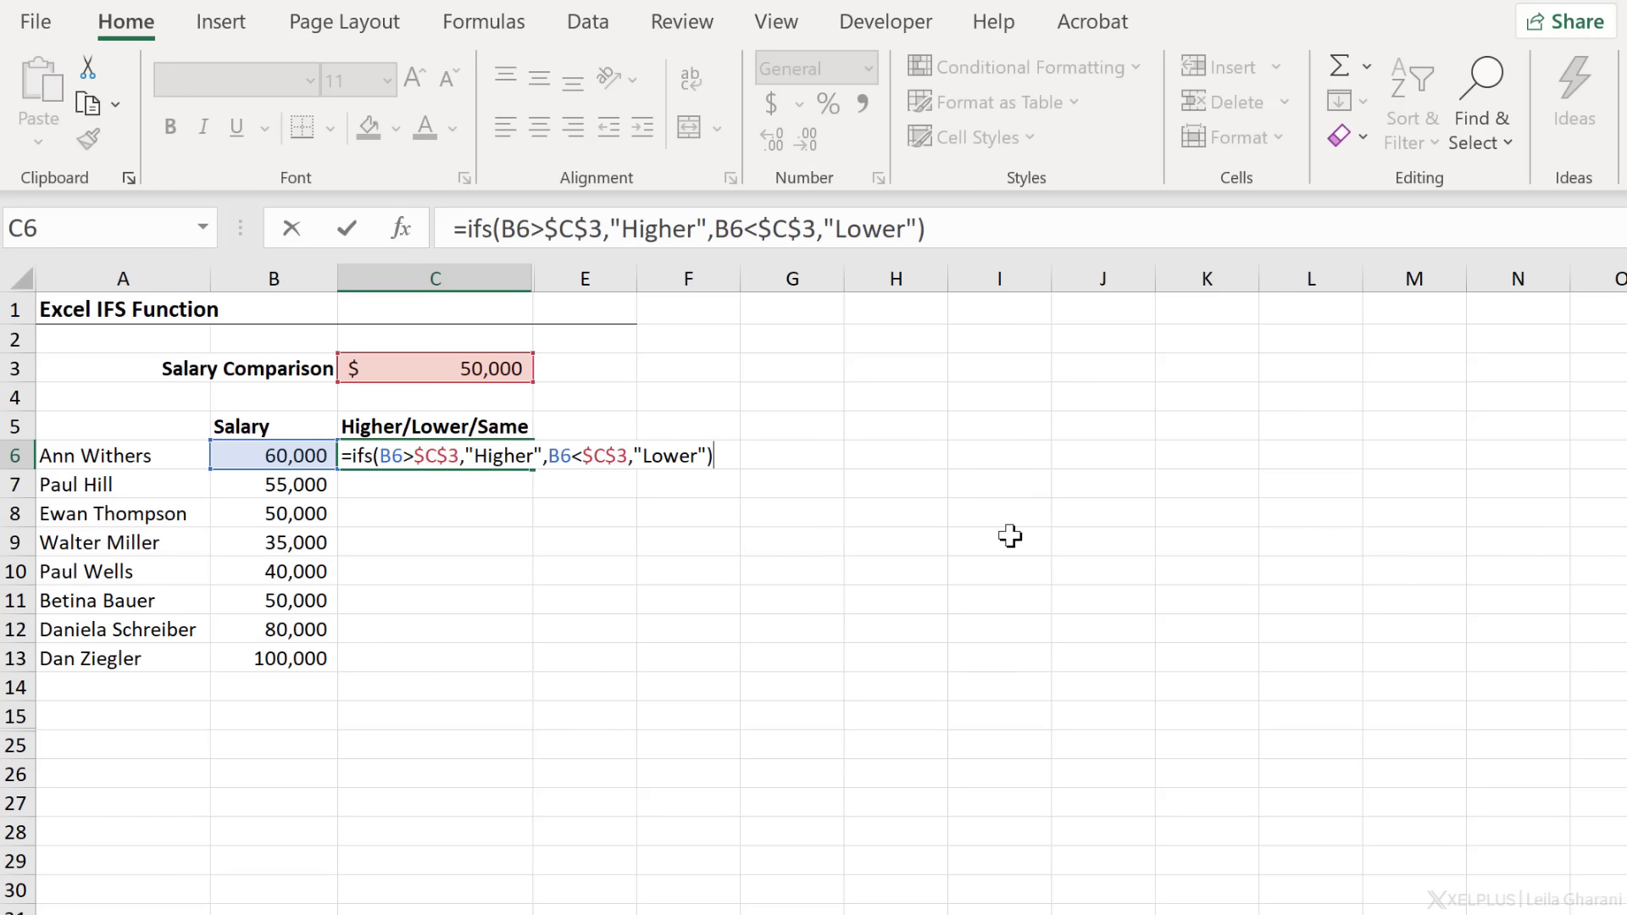
key(Return)
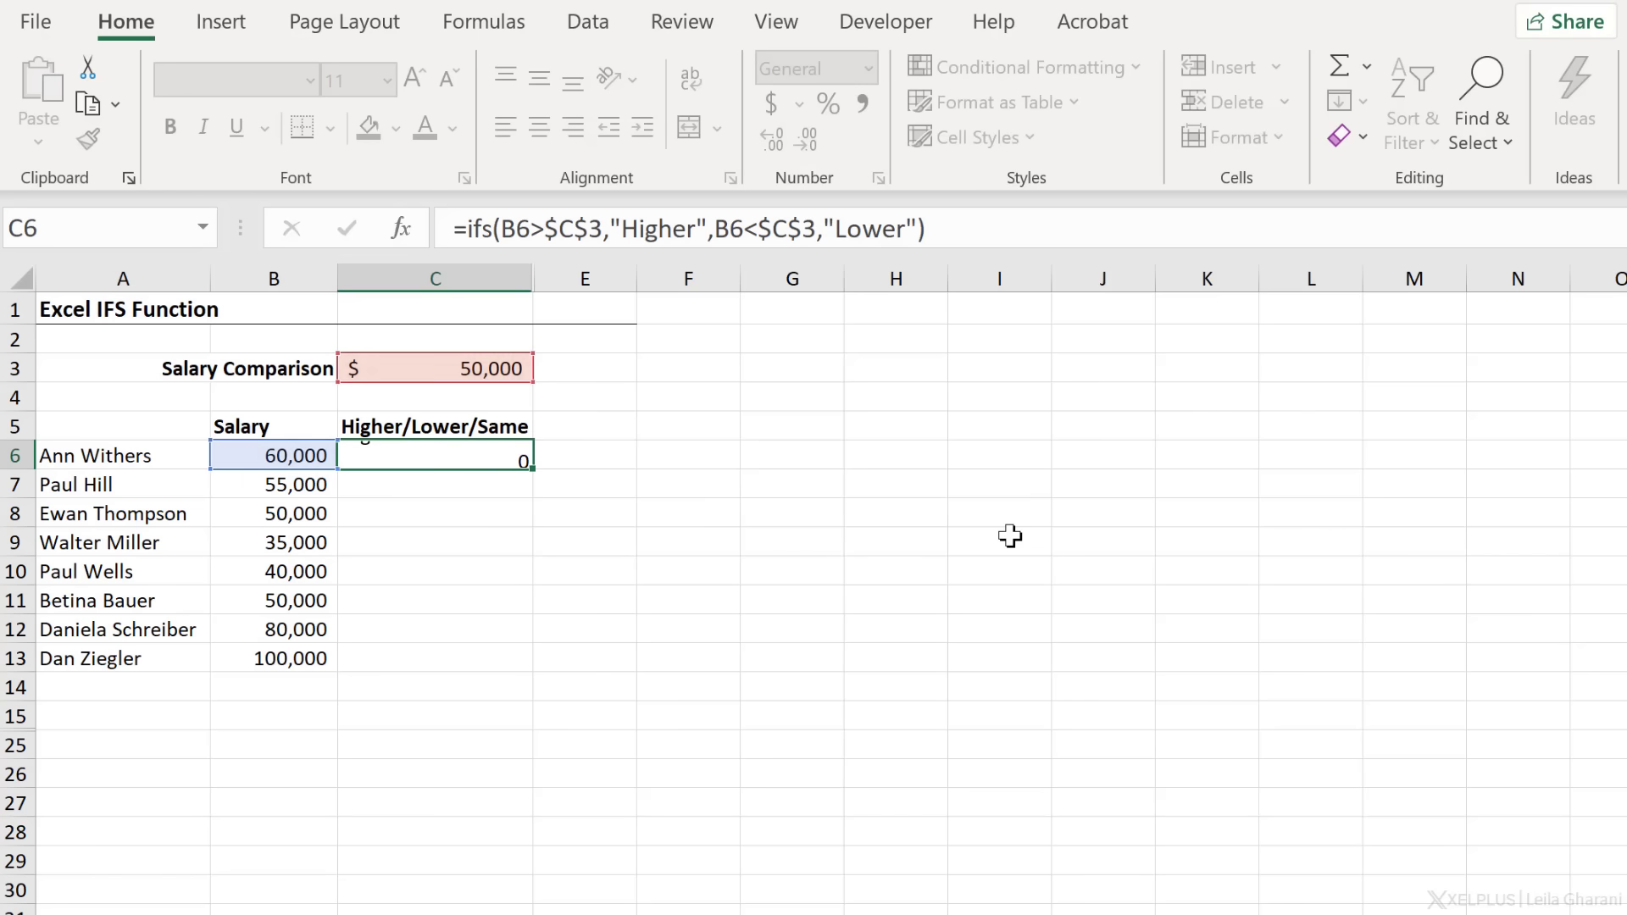
Fill the two-condition IFS formula from C6 down to C13 and check the results in C7, C9 and C8.
click(473, 453)
double_click(533, 468)
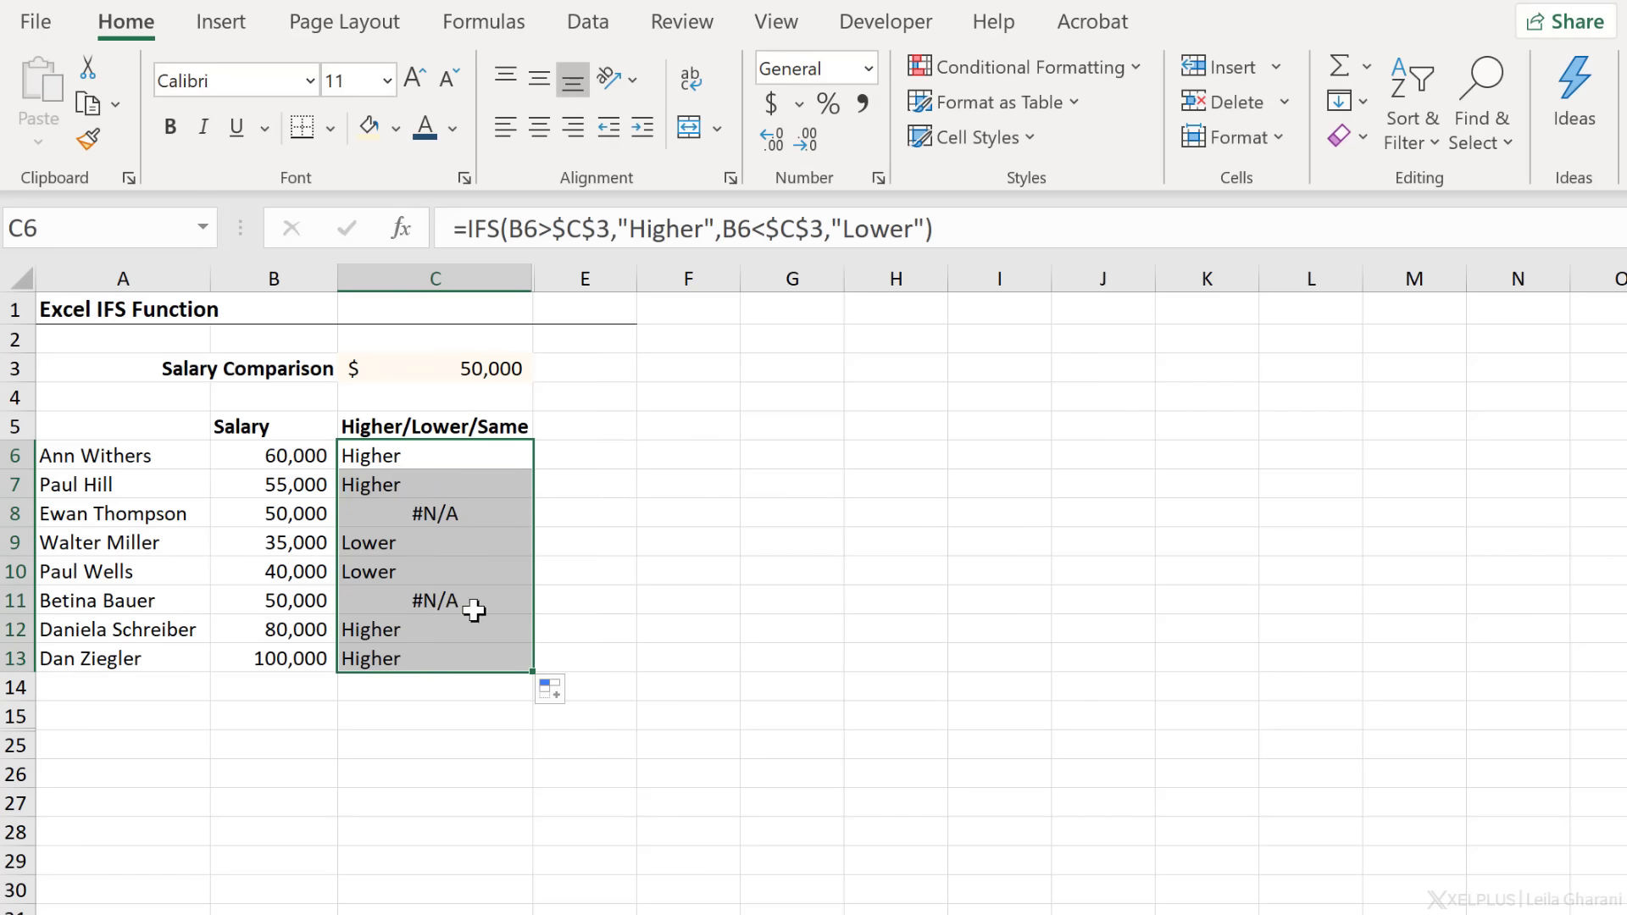
click(356, 488)
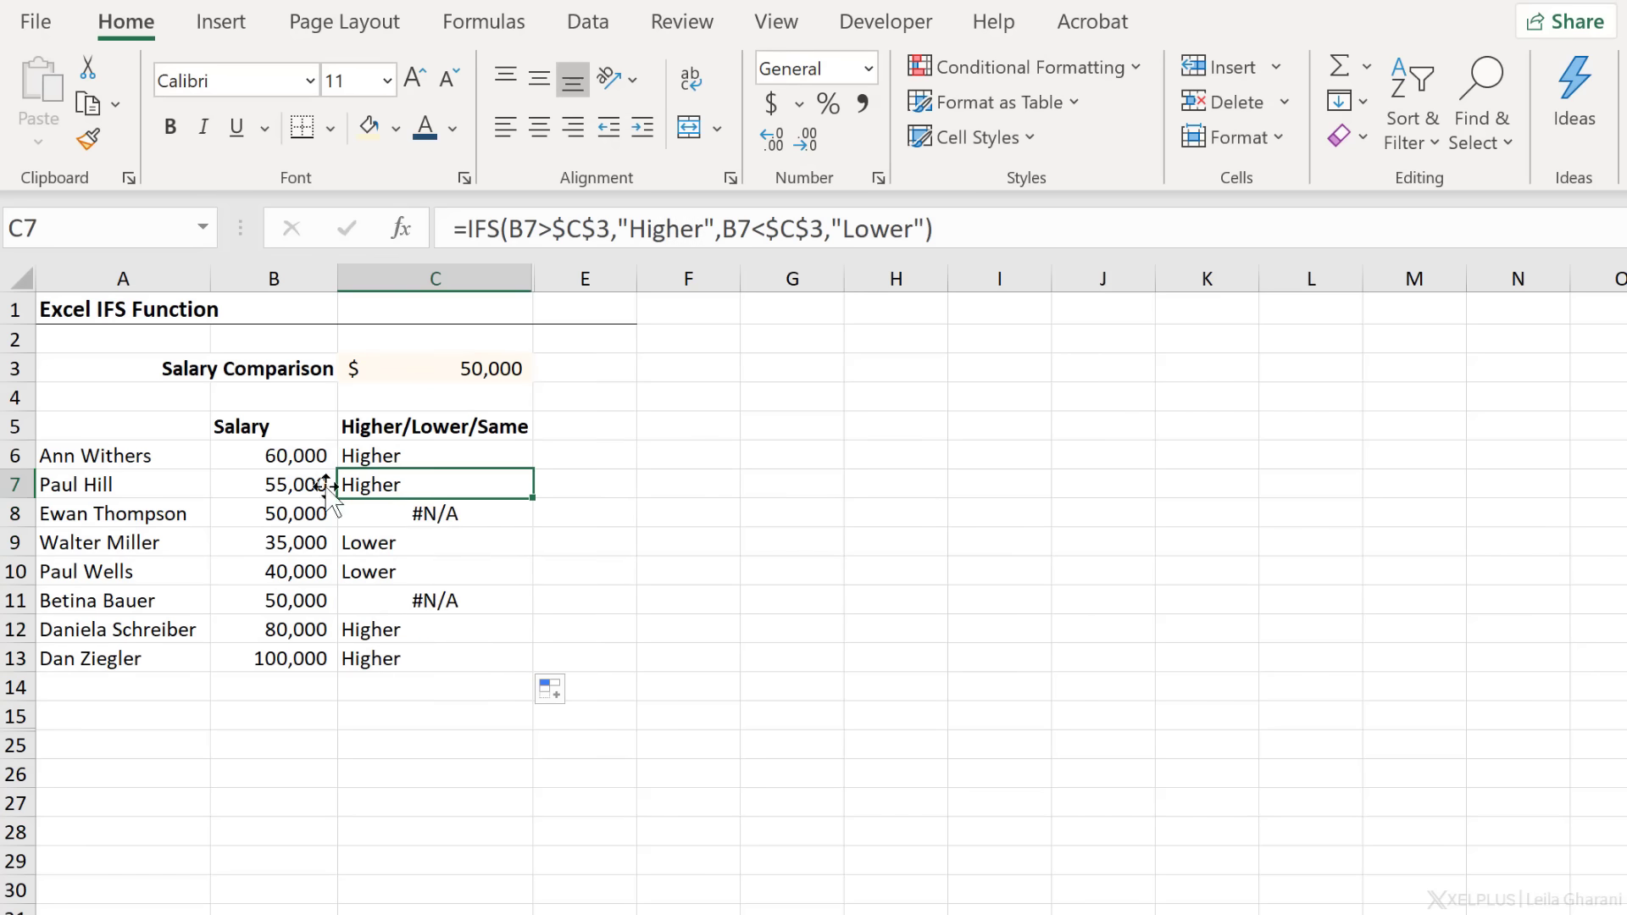
click(388, 540)
click(384, 513)
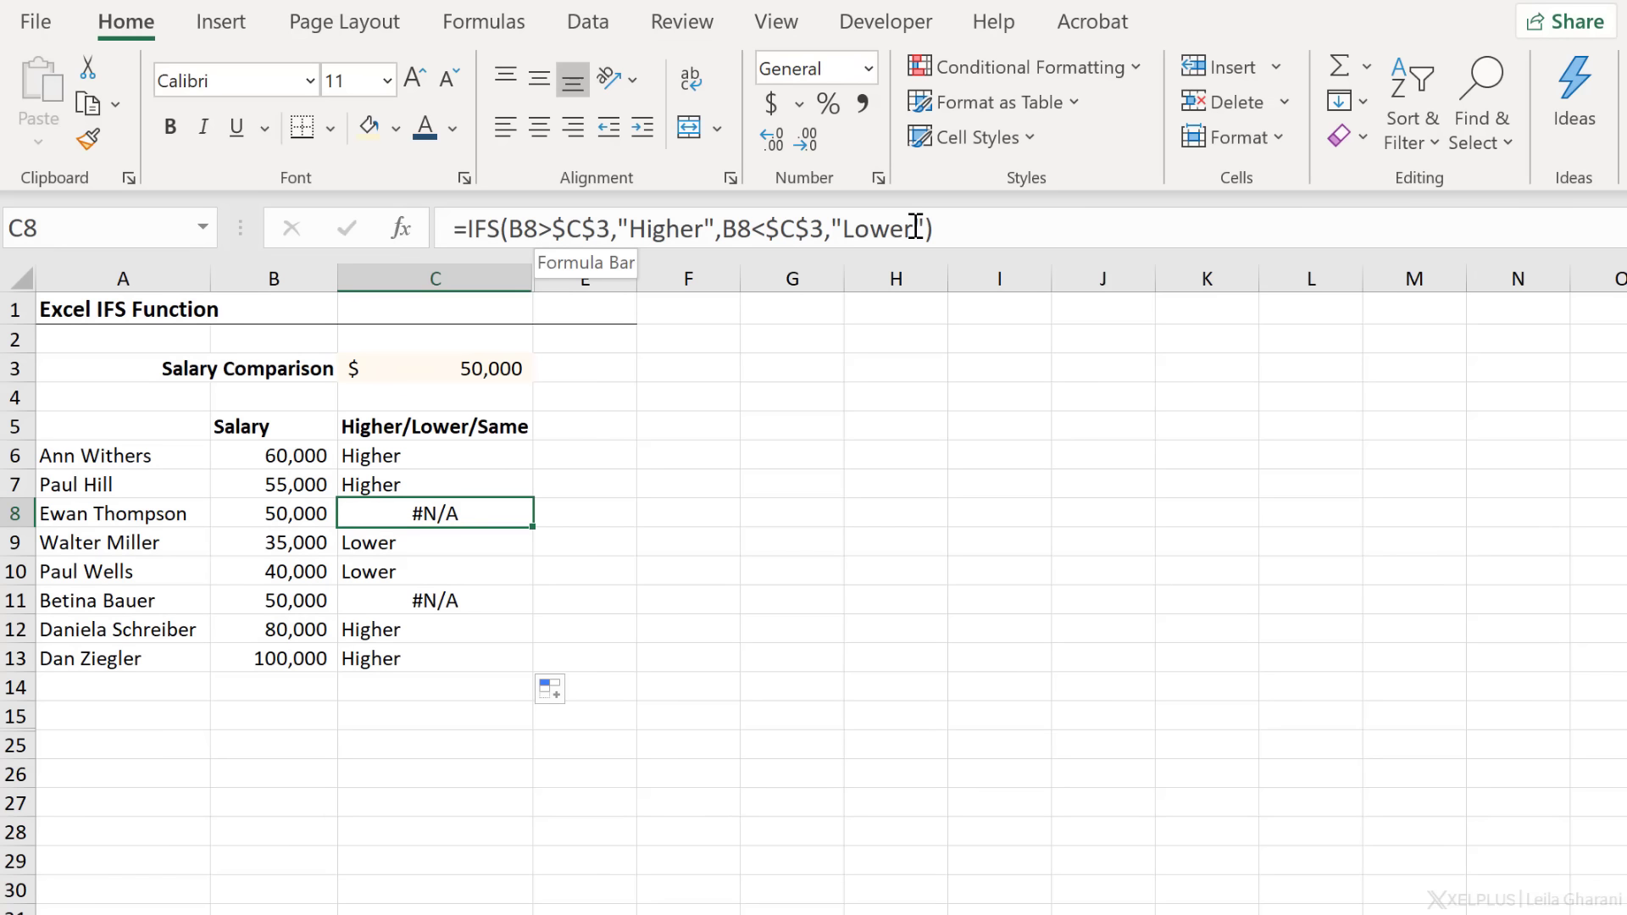
Add a third condition B6=$C$3 returning "Same" to the IFS formula in C6 and fill it down to C13.
double_click(513, 454)
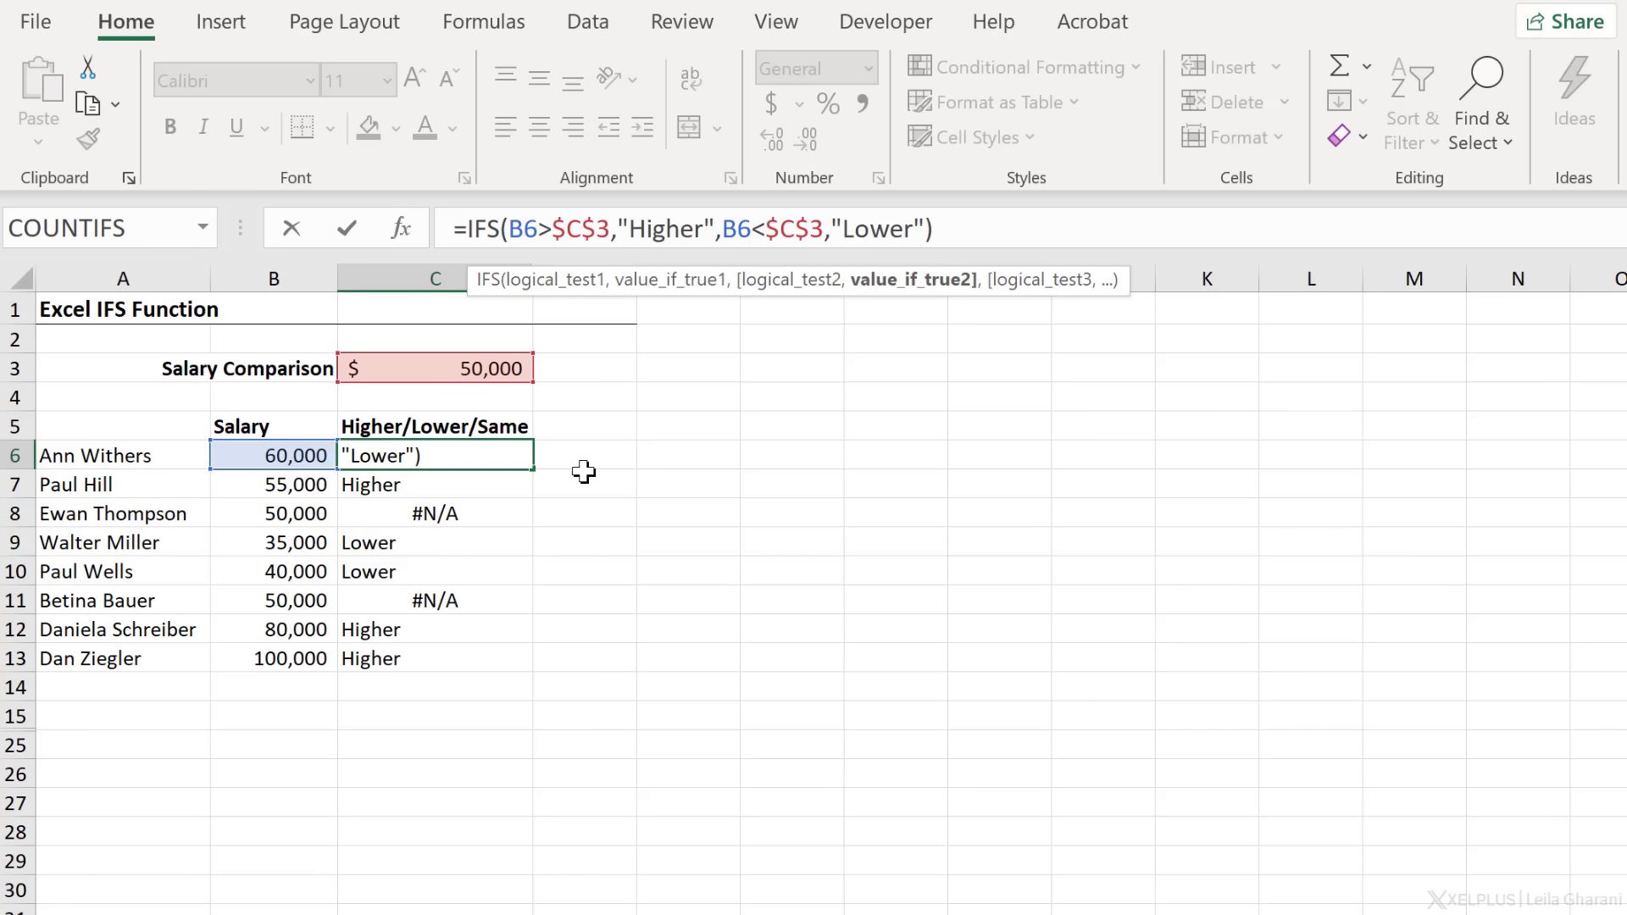
text(,)
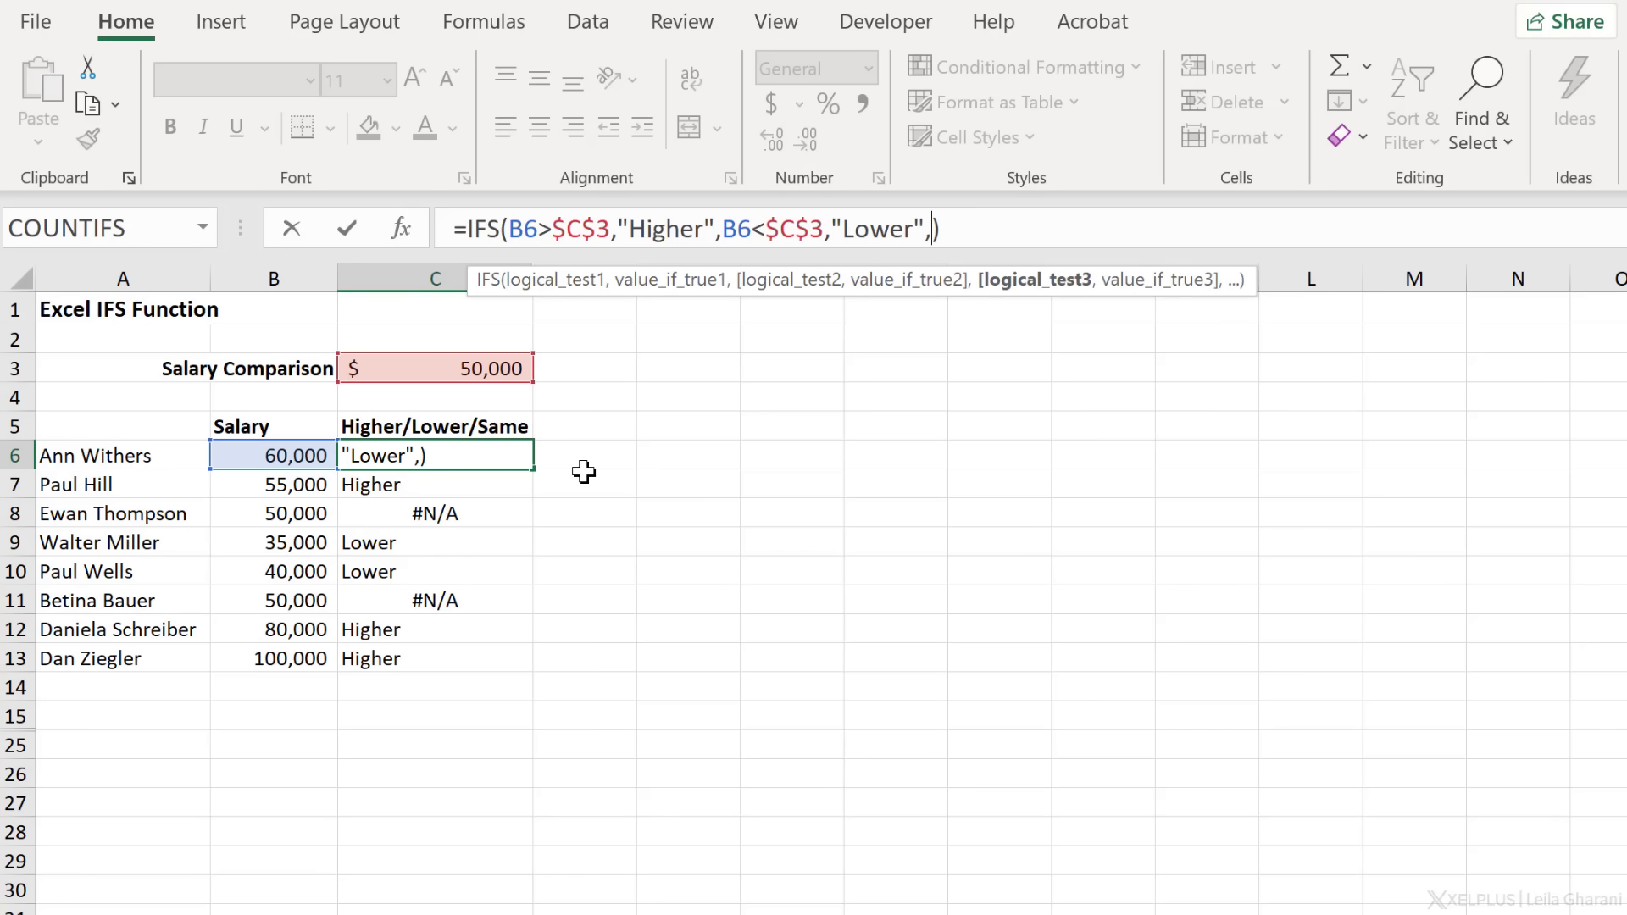
click(314, 456)
text(=)
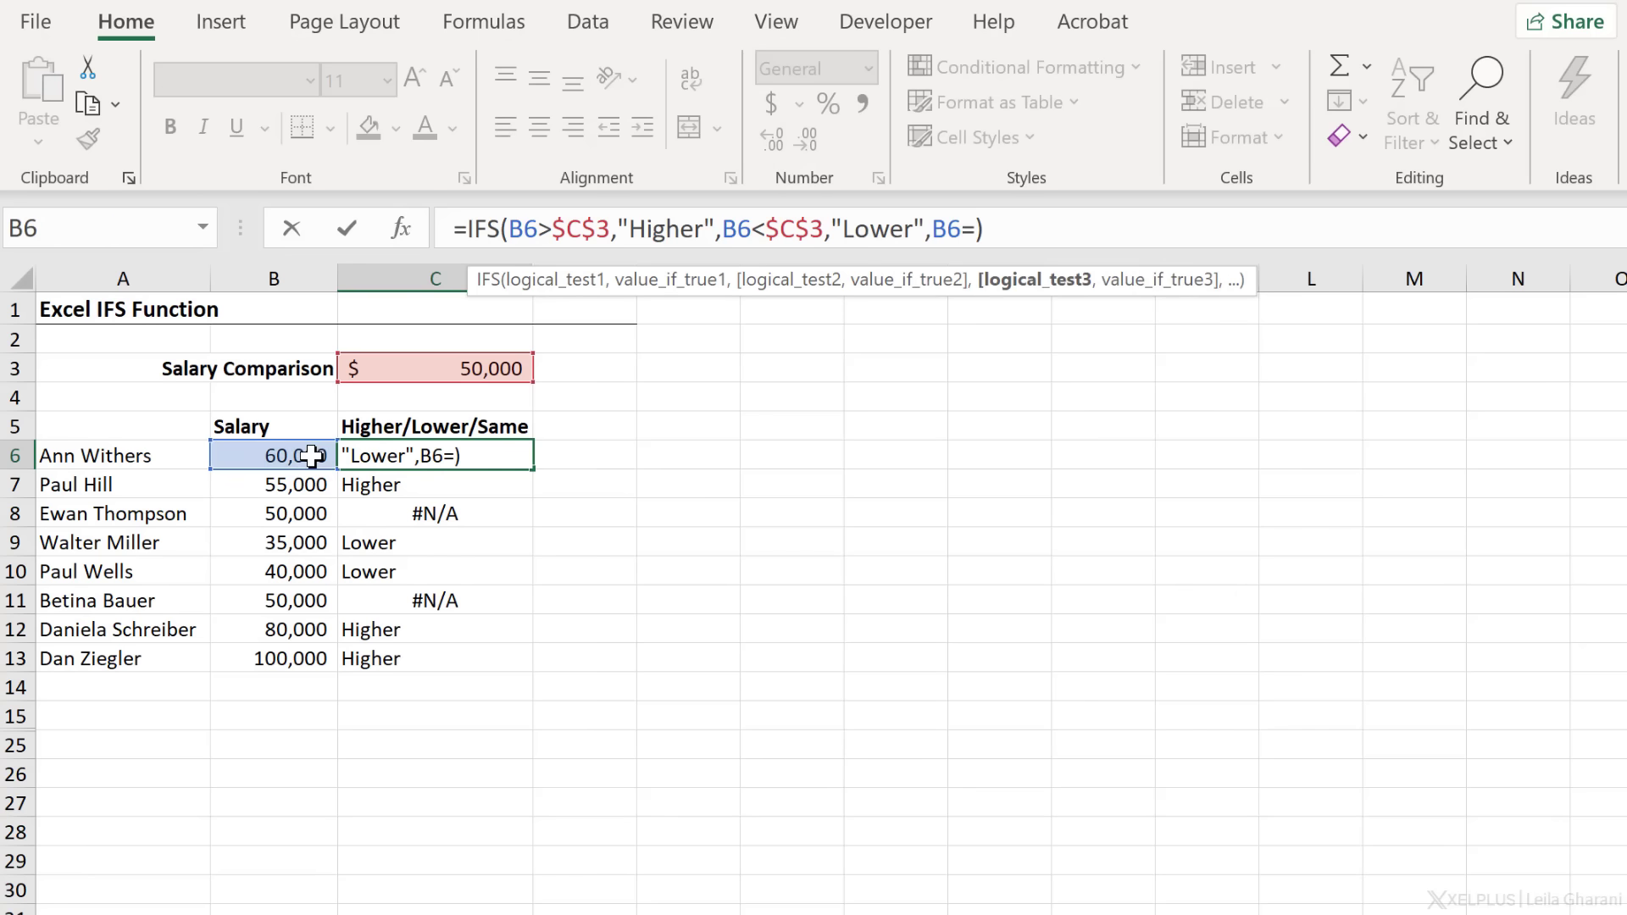
click(392, 366)
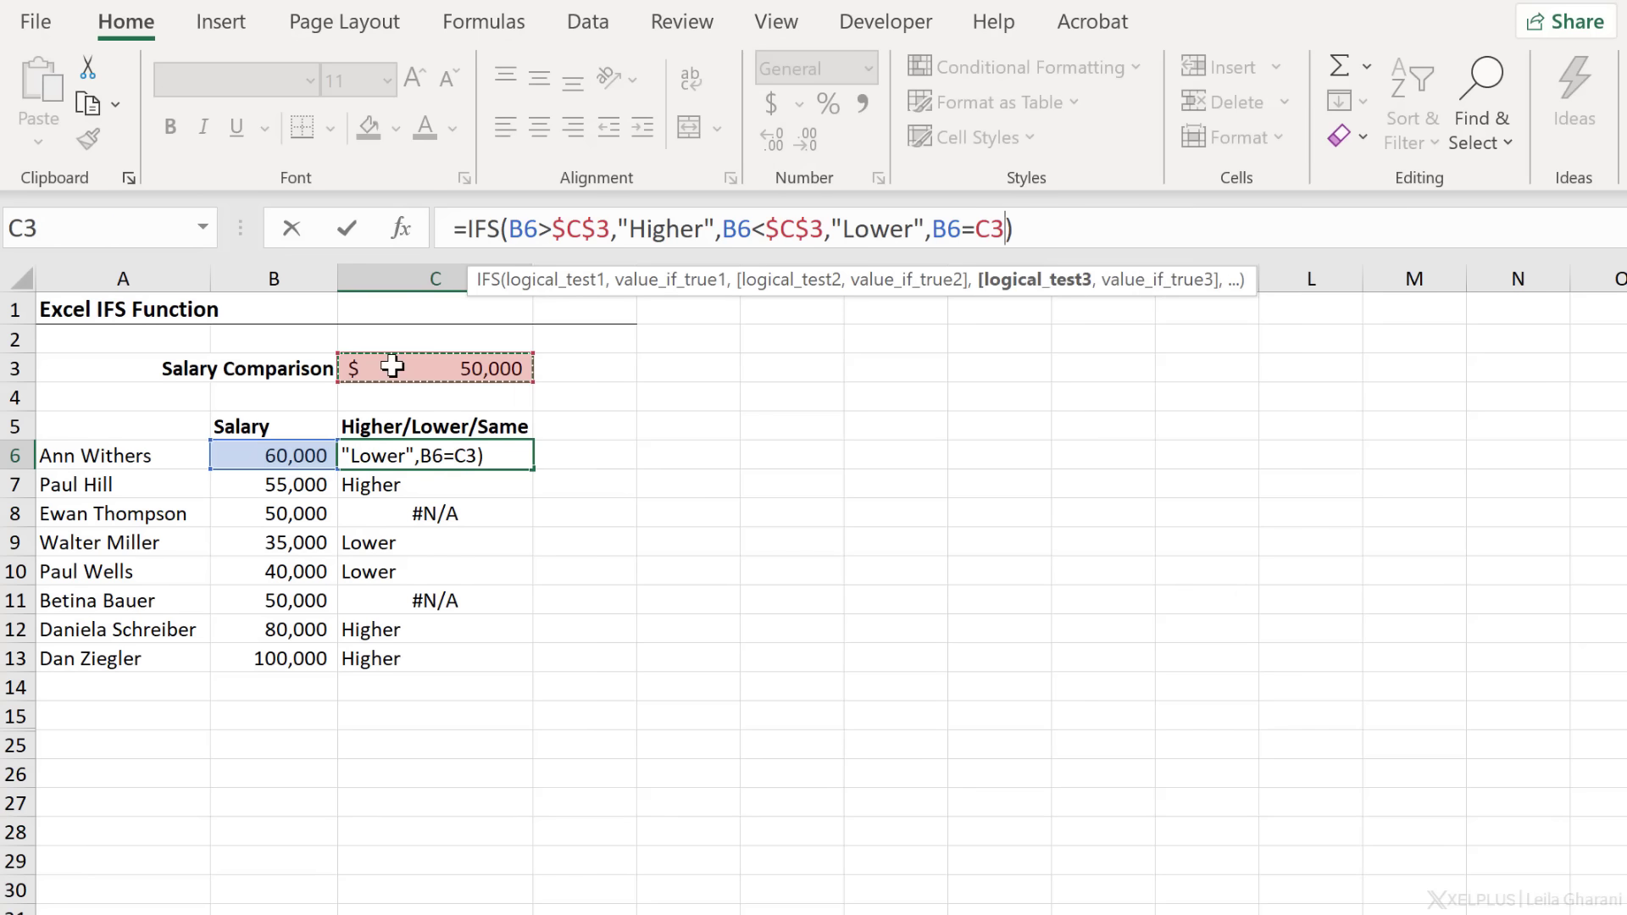
key(F4)
text(,"S)
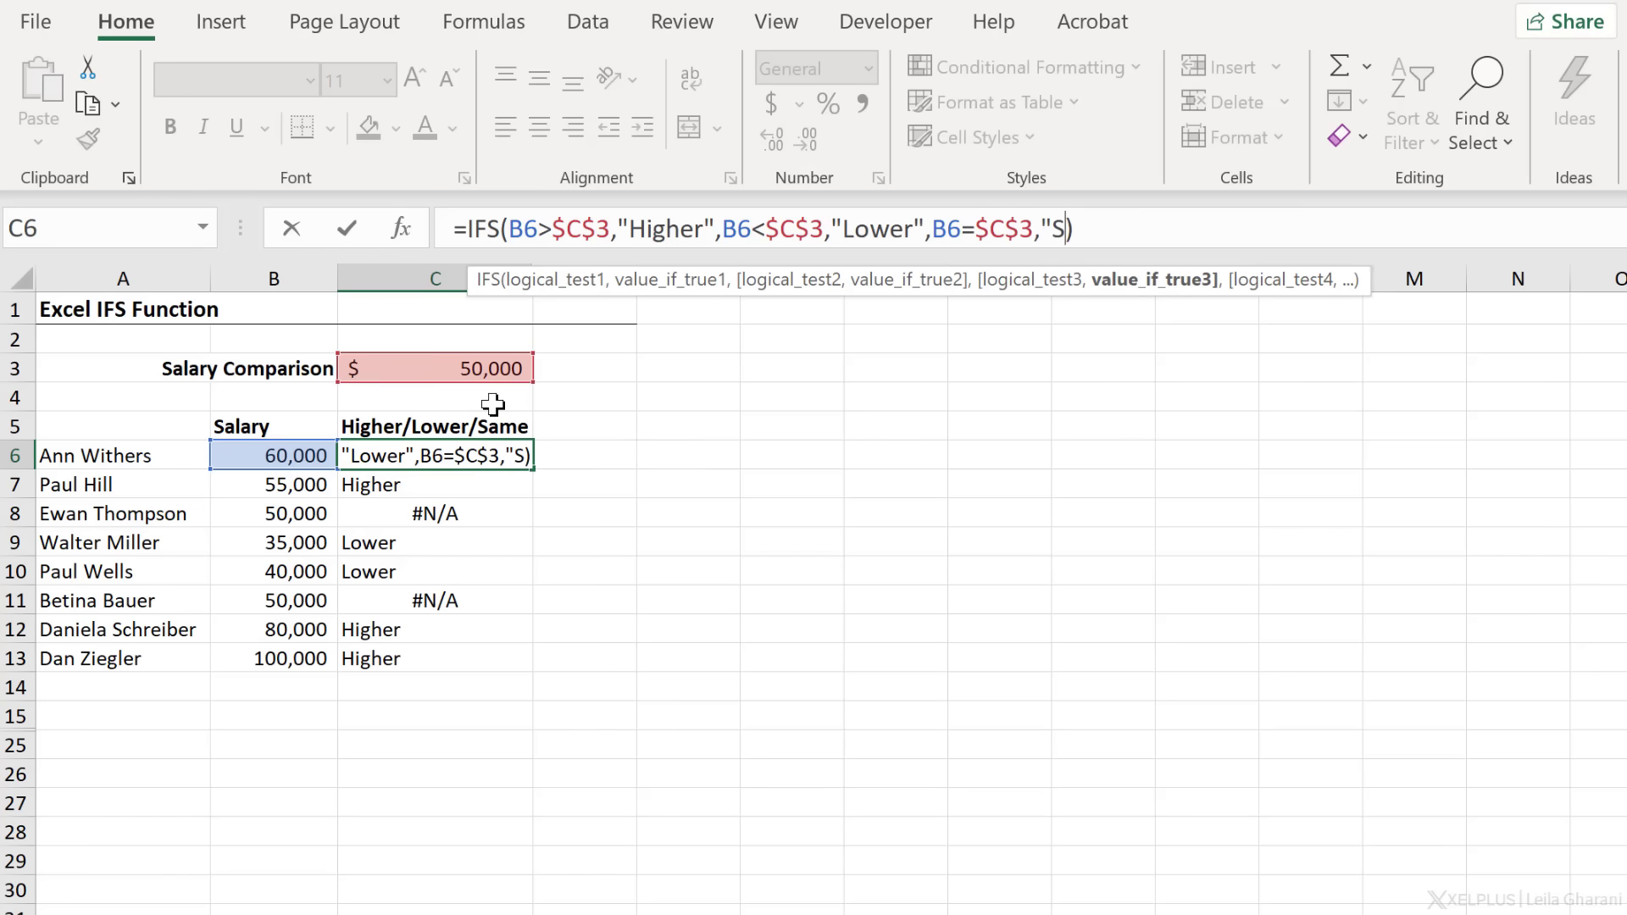
text(ame")
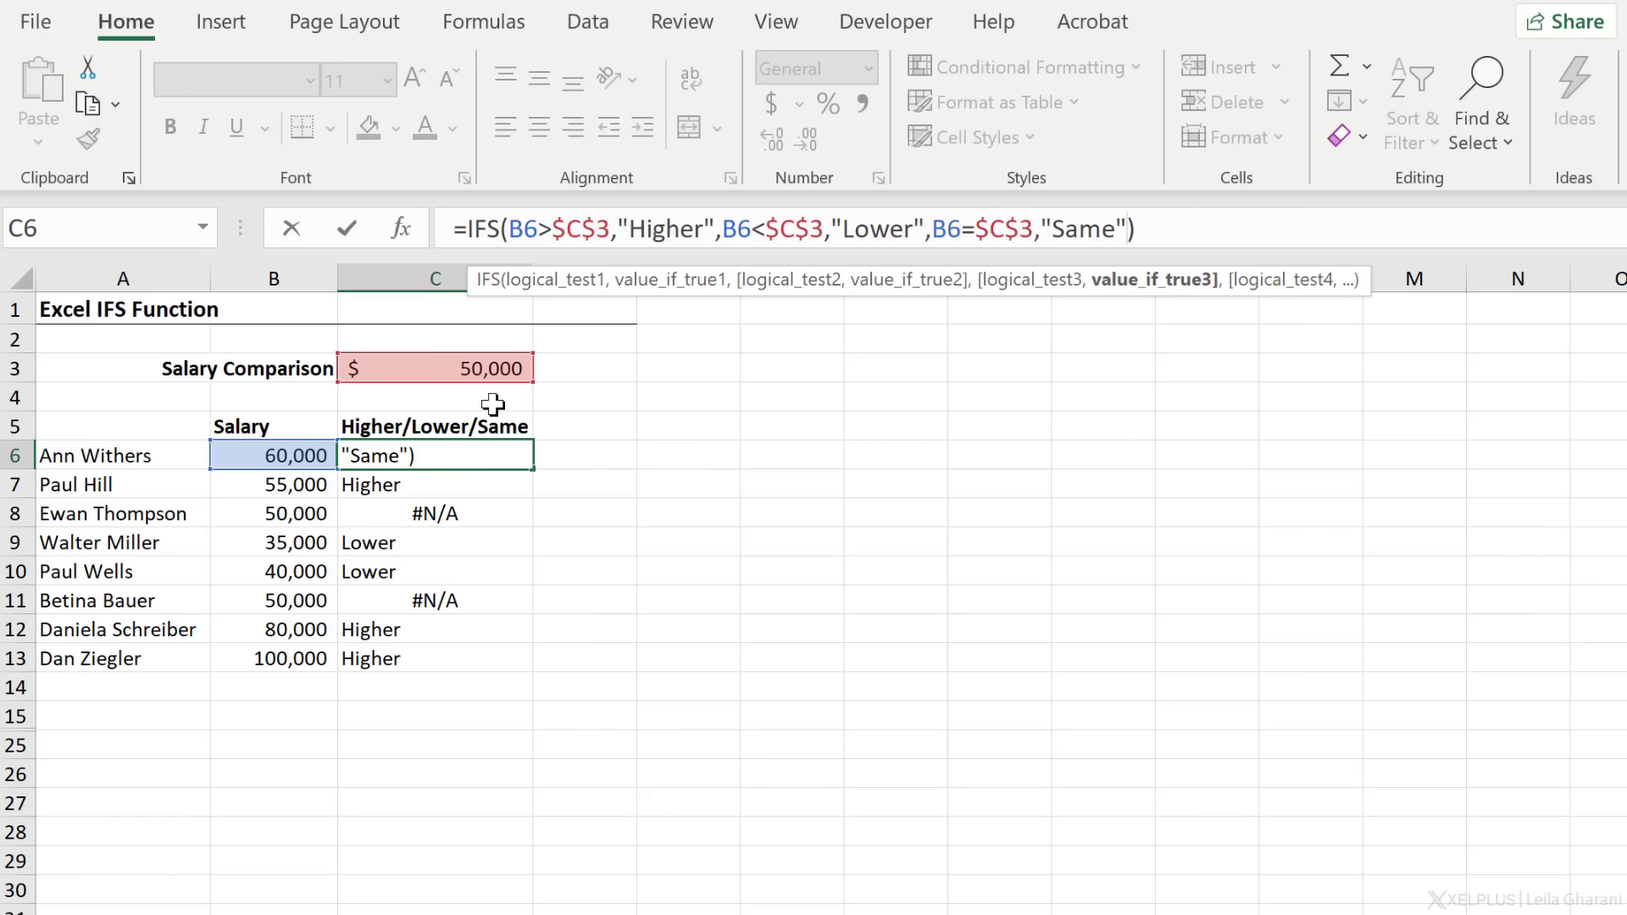
key(Return)
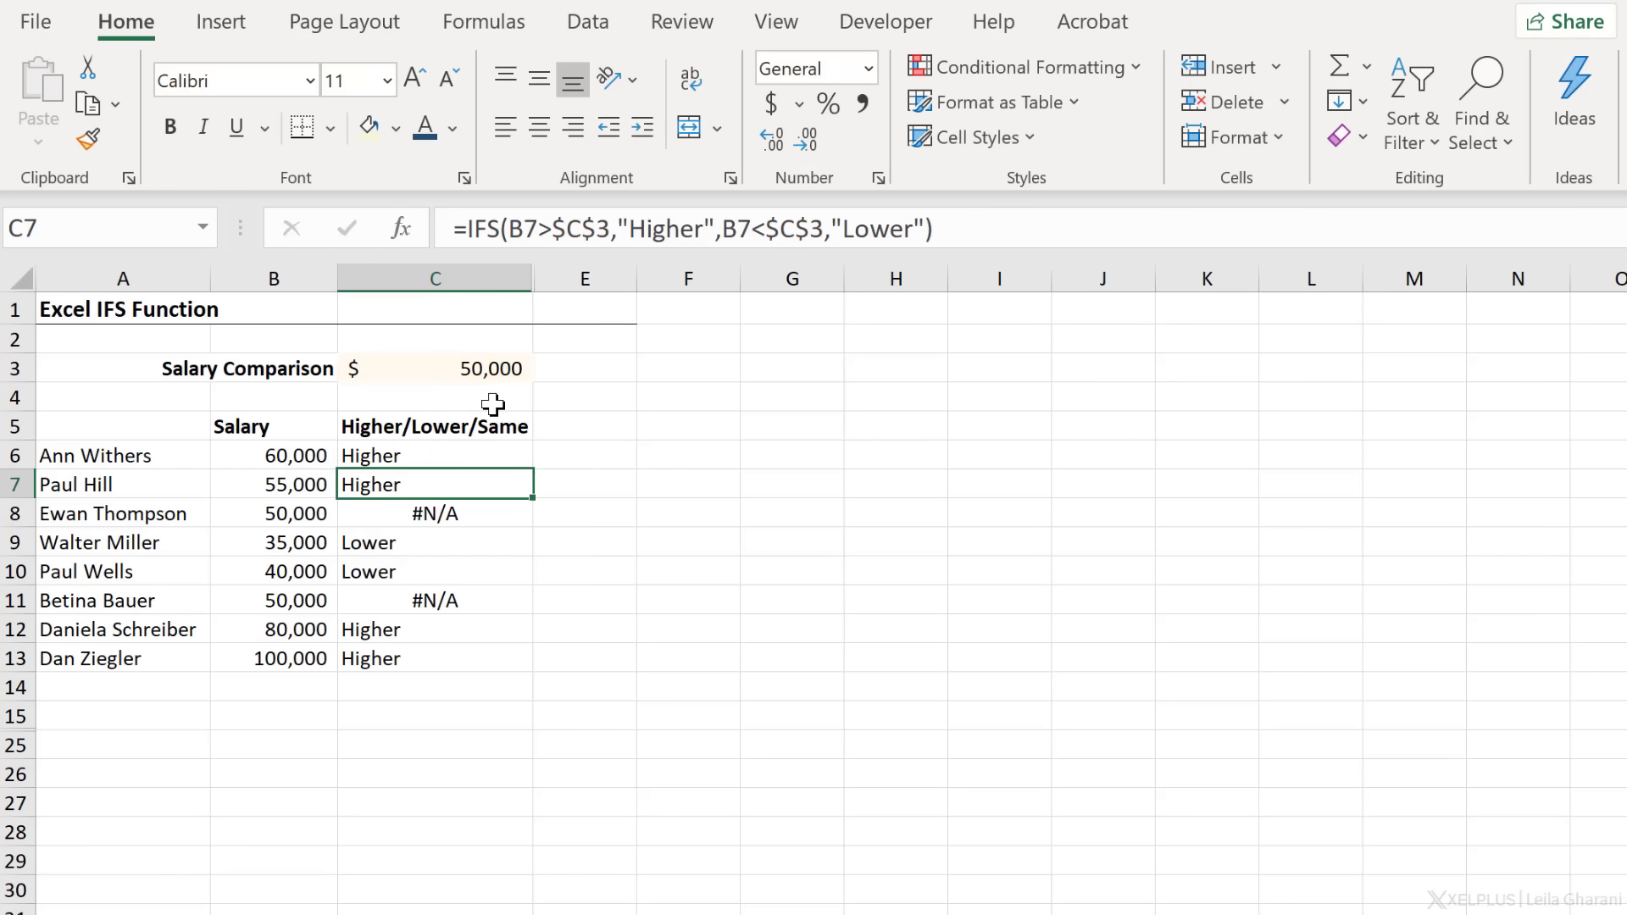
click(451, 458)
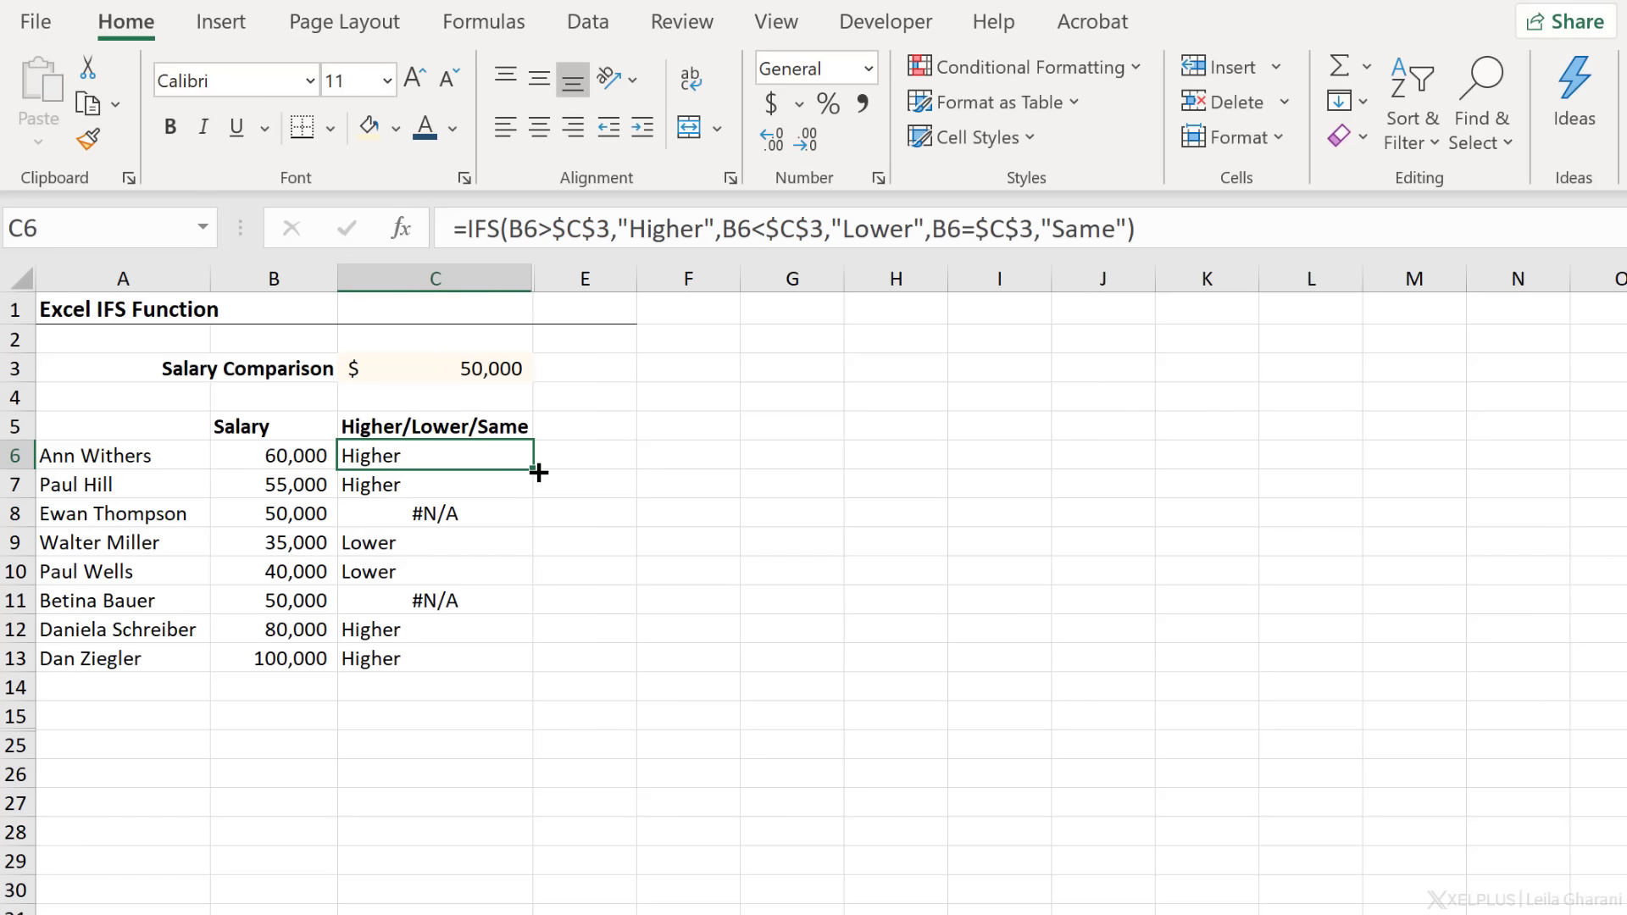
double_click(538, 472)
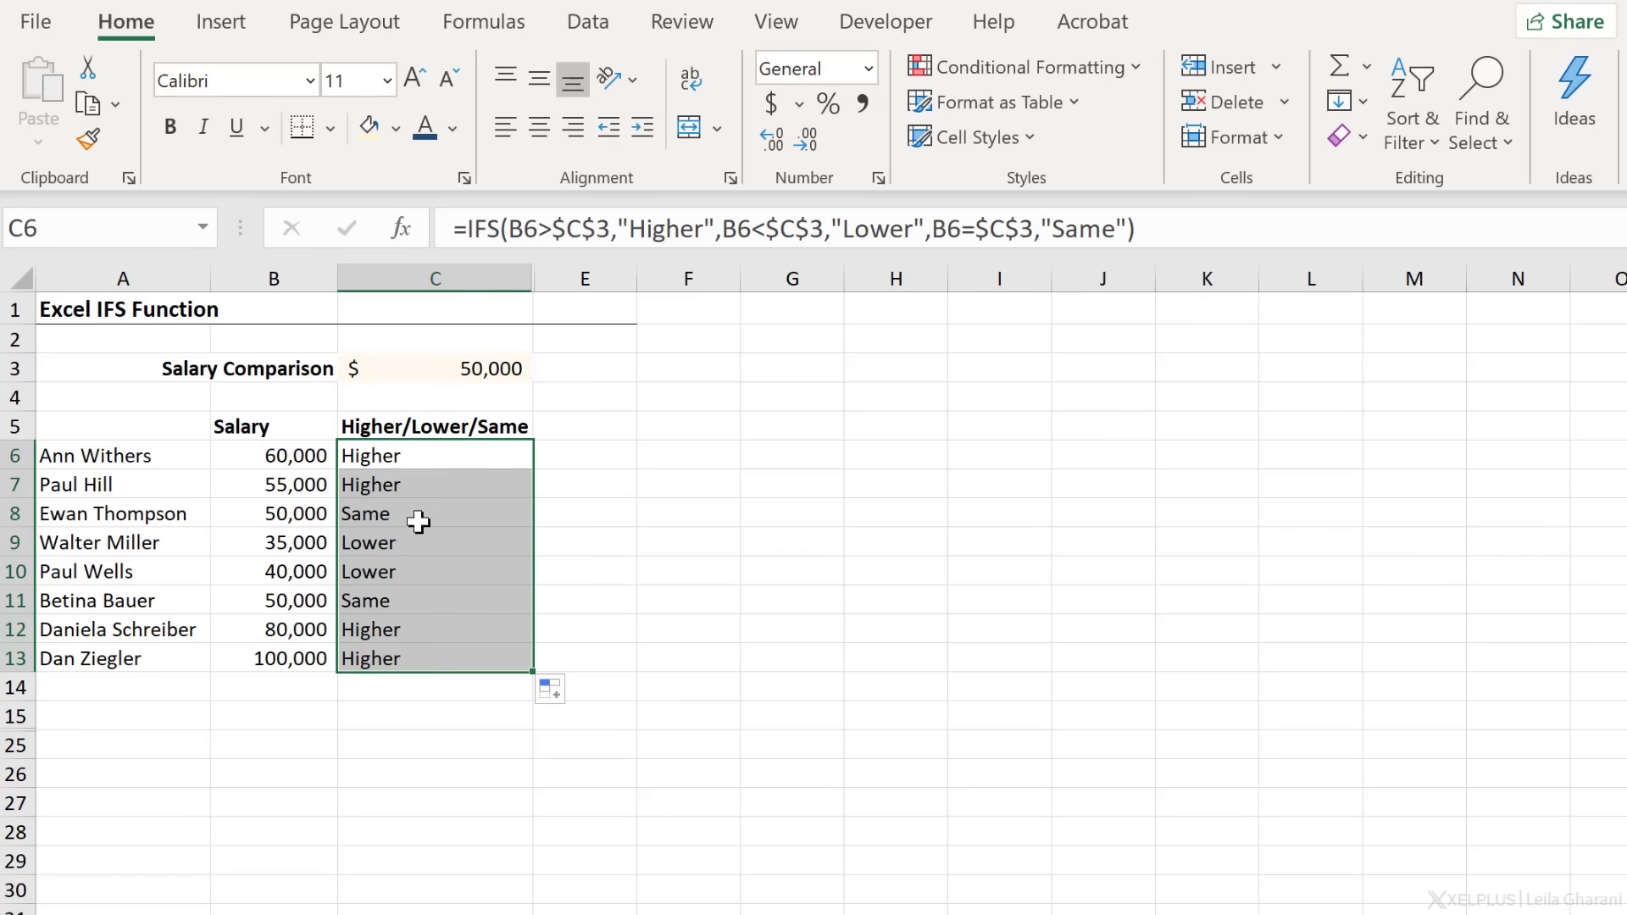
Replace the third test B6=$C$3 in the C6 formula with TRUE and fill the formula down to C13.
click(409, 466)
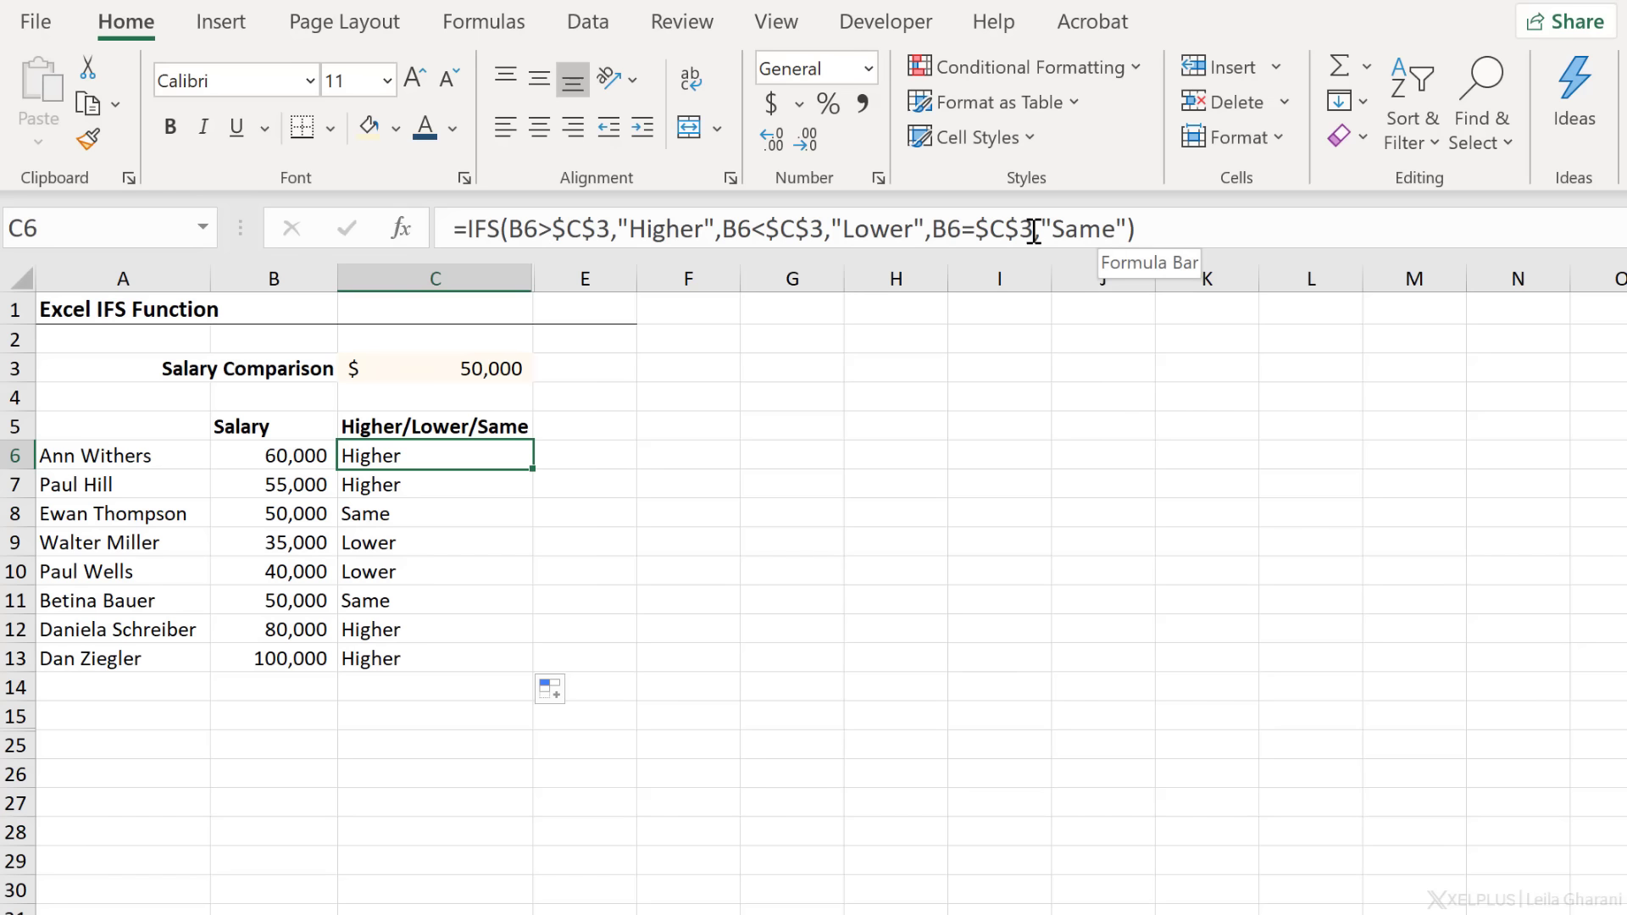
drag(1033, 231, 933, 230)
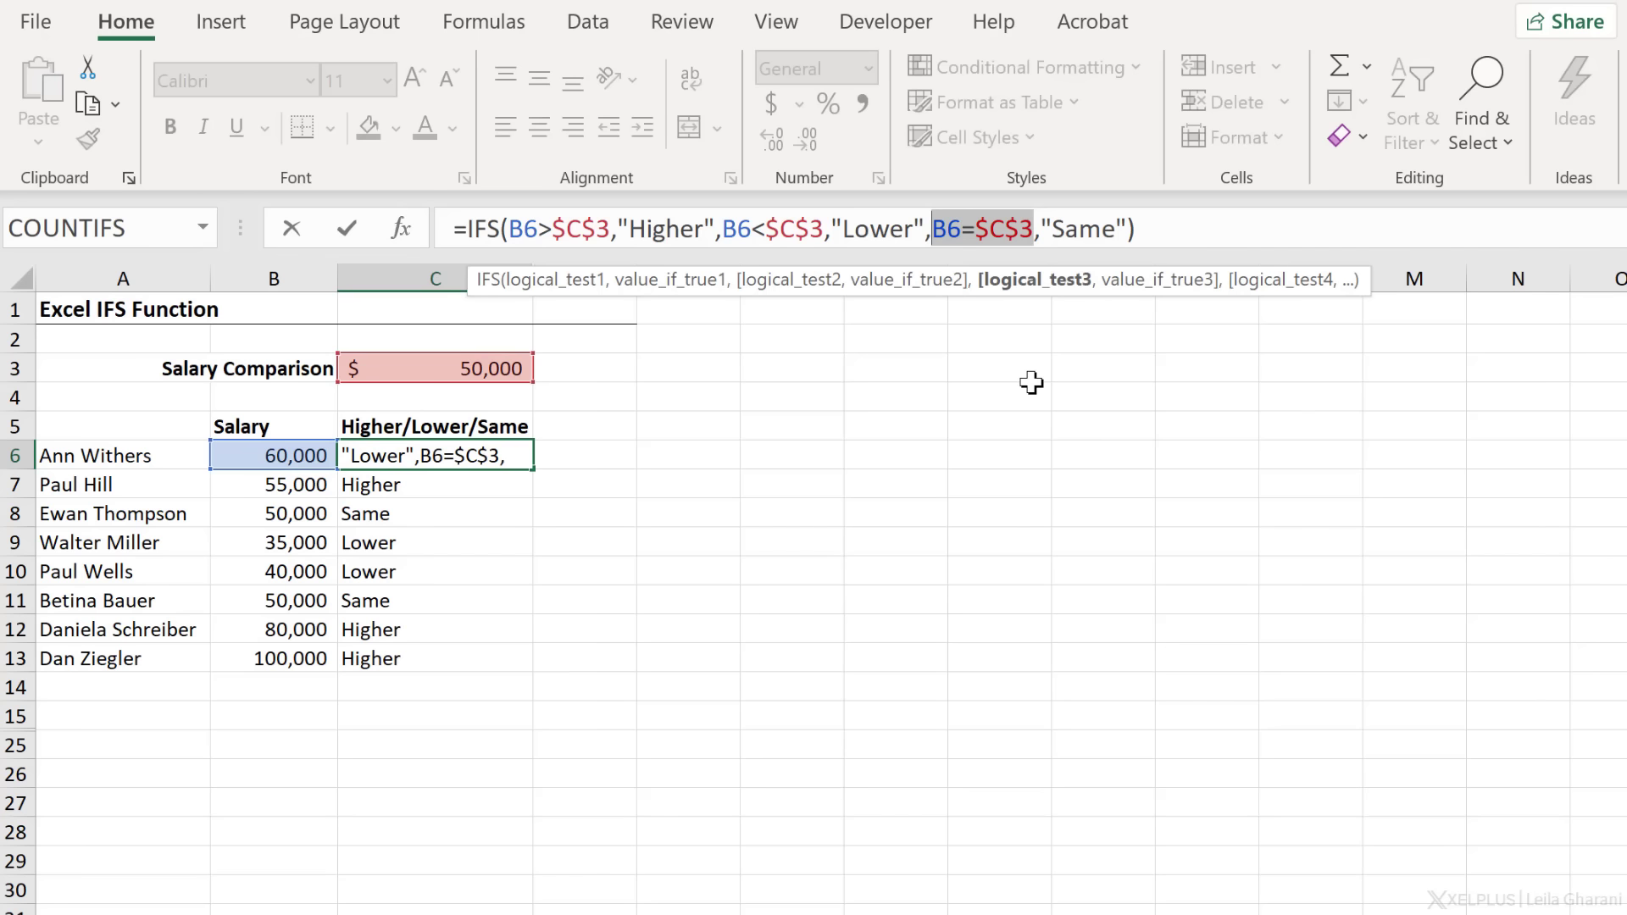
key(BackSpace)
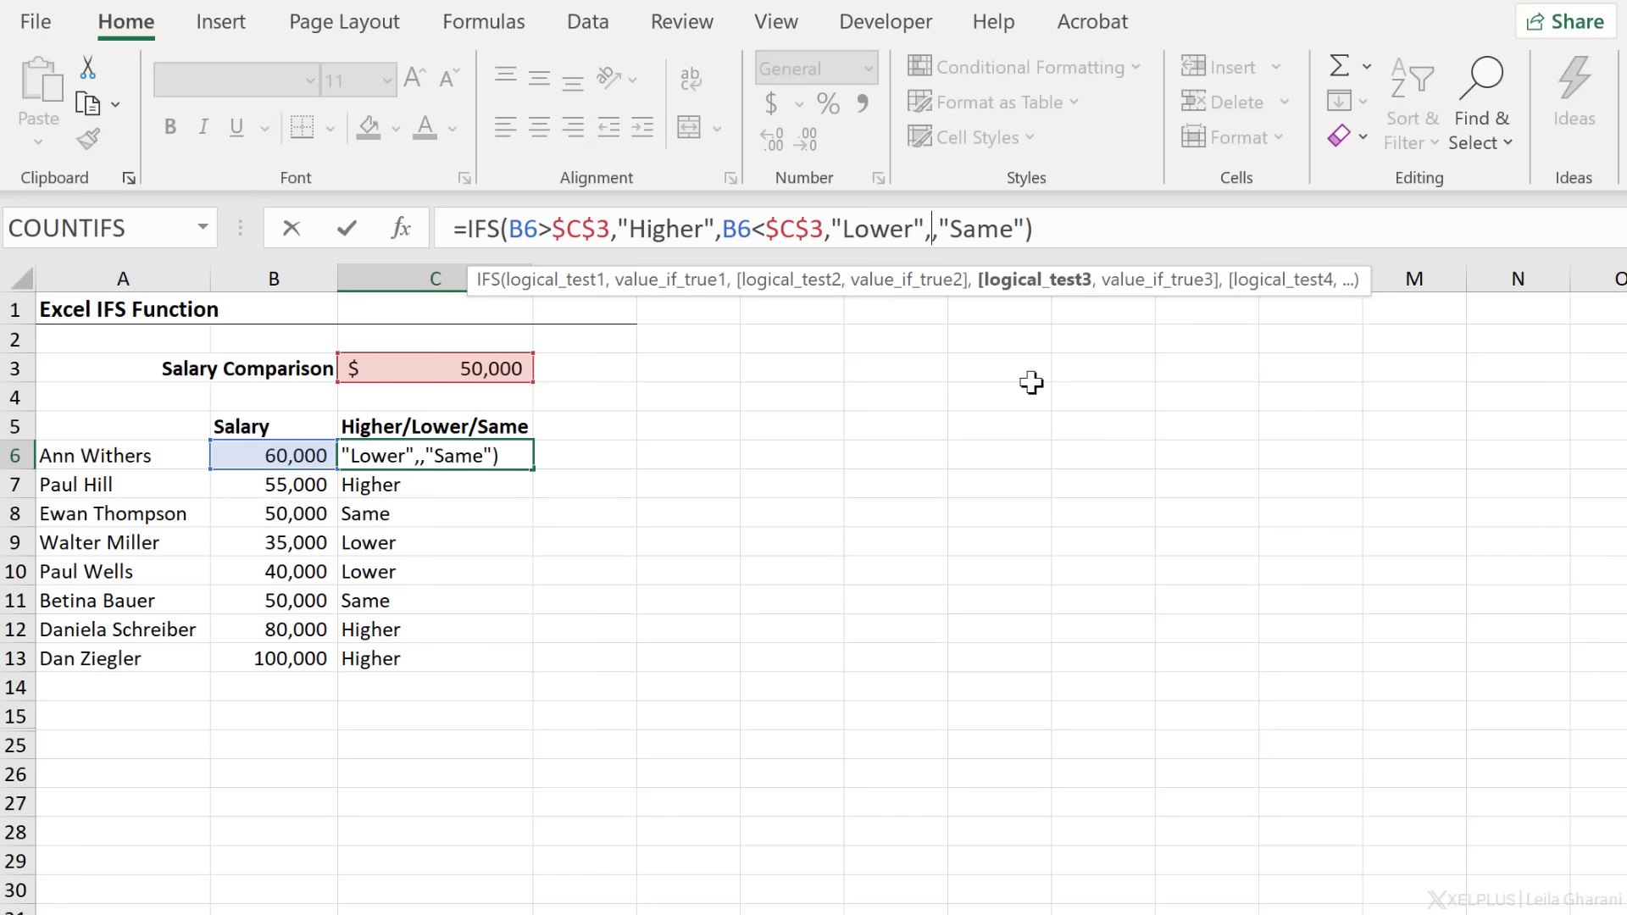
text(true)
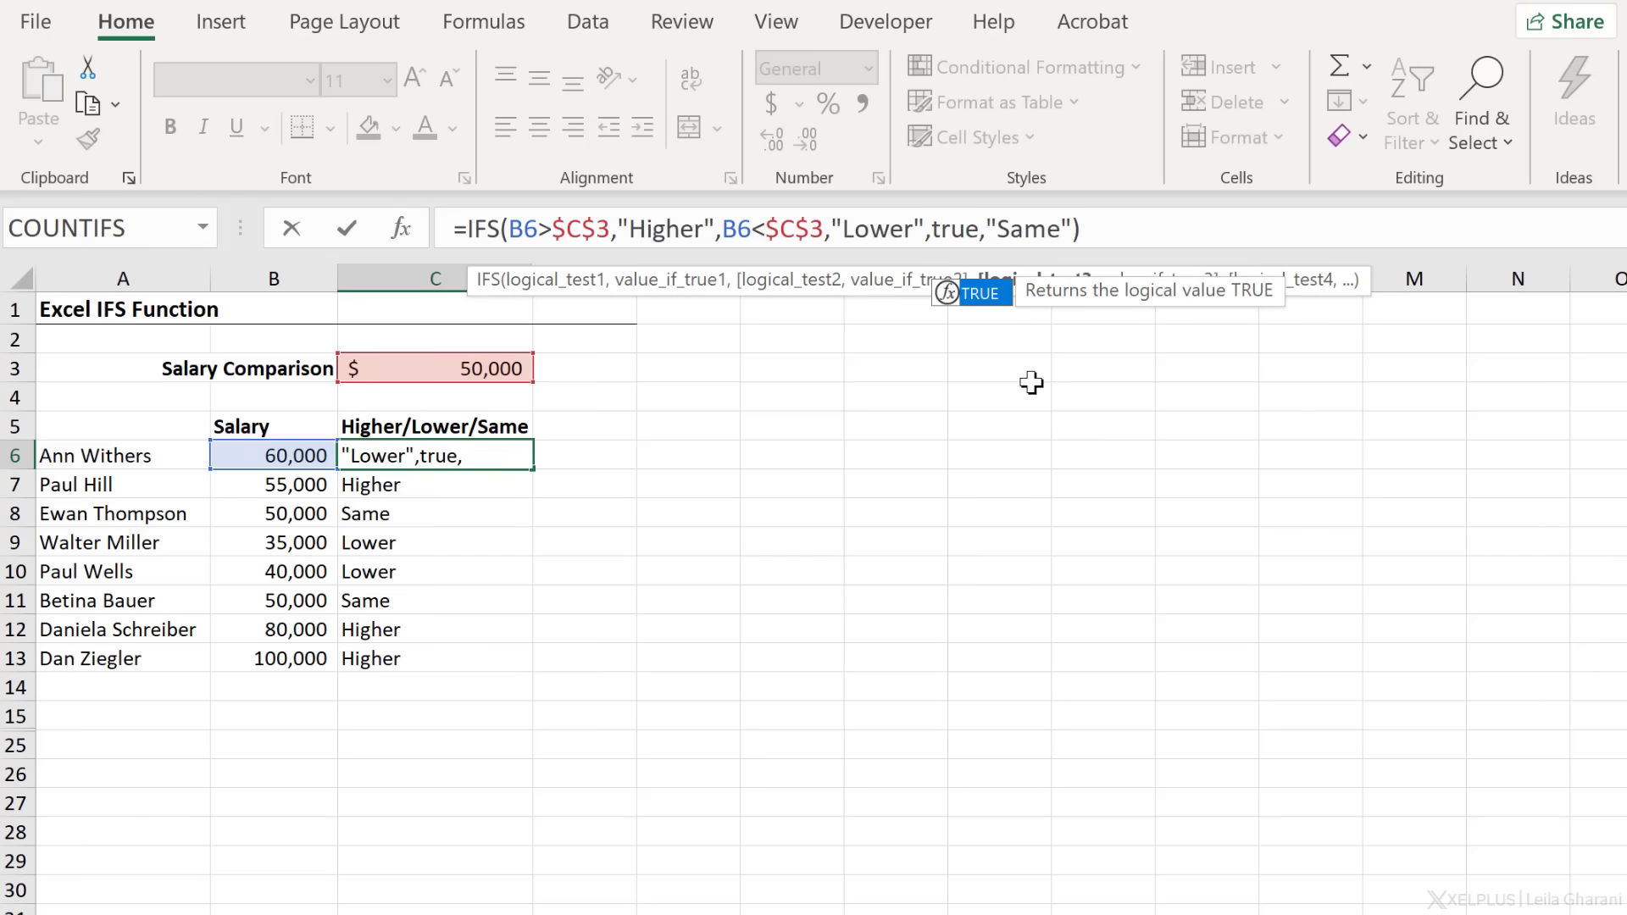
key(Return)
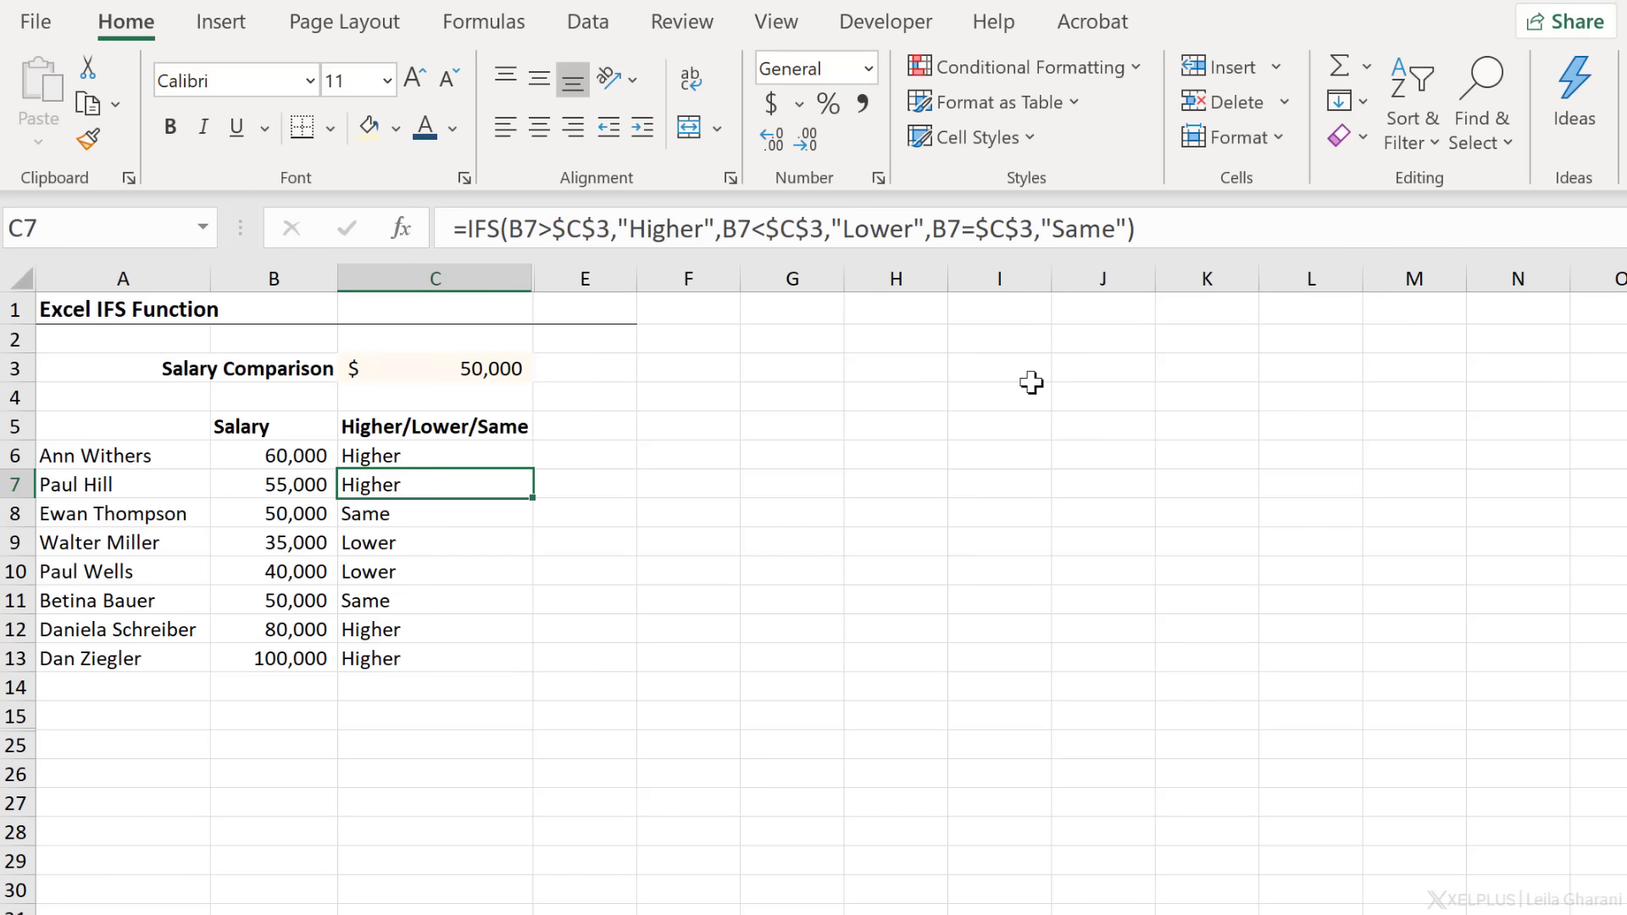
click(518, 455)
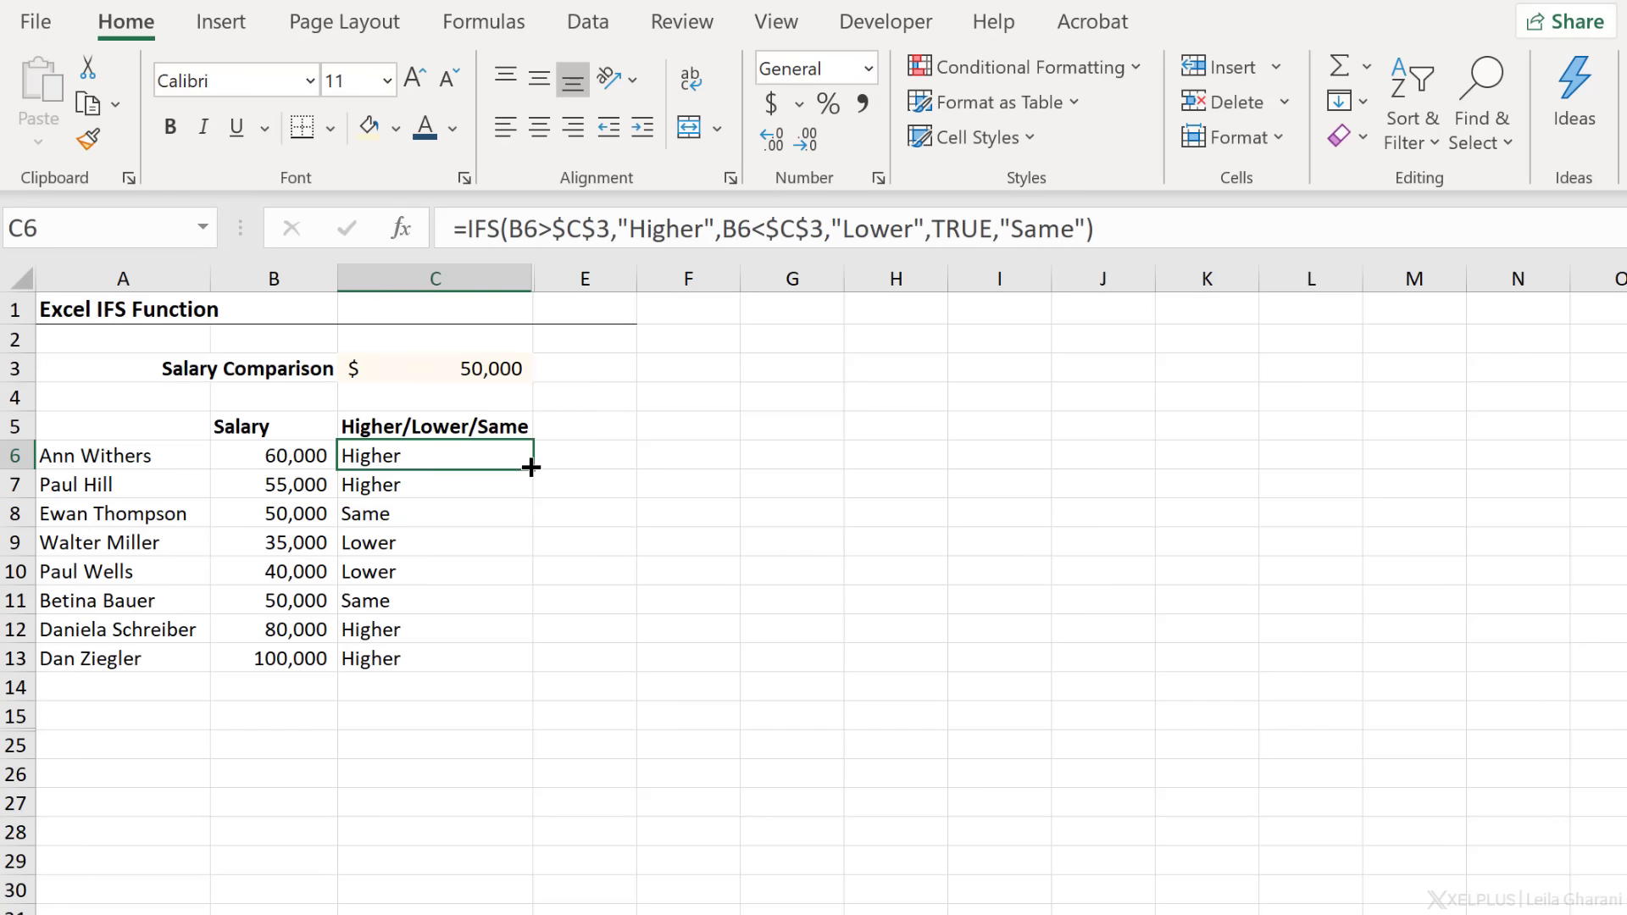
double_click(532, 468)
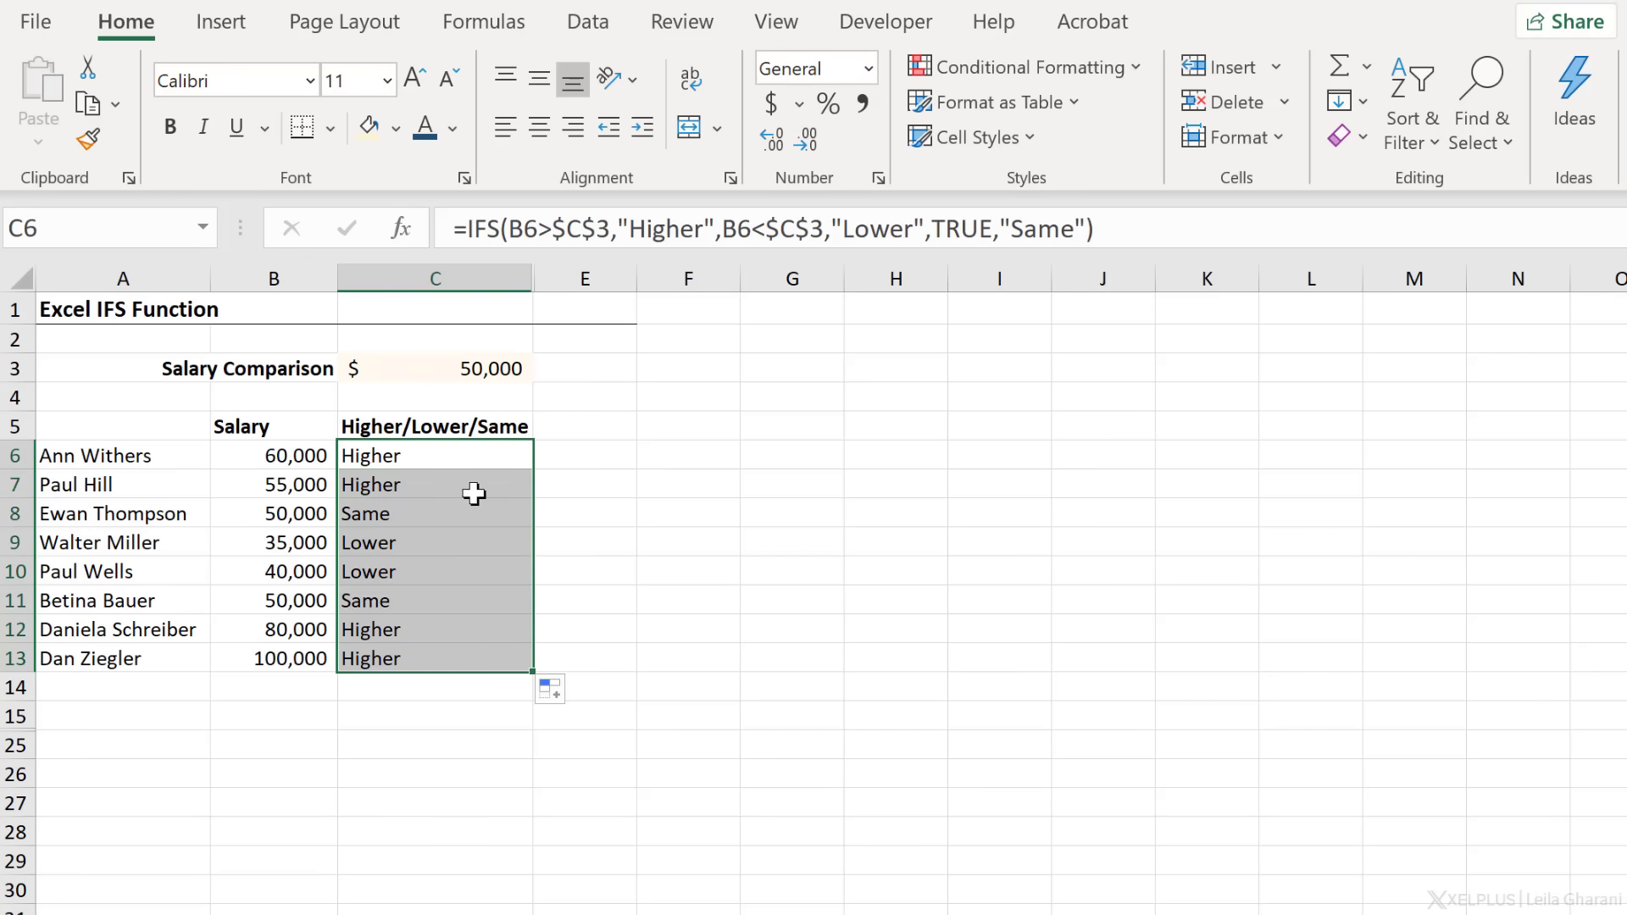
Evaluate the first test B6>$C$3 inside the C6 IFS formula, then restore the original reference and re-enter the formula.
click(472, 457)
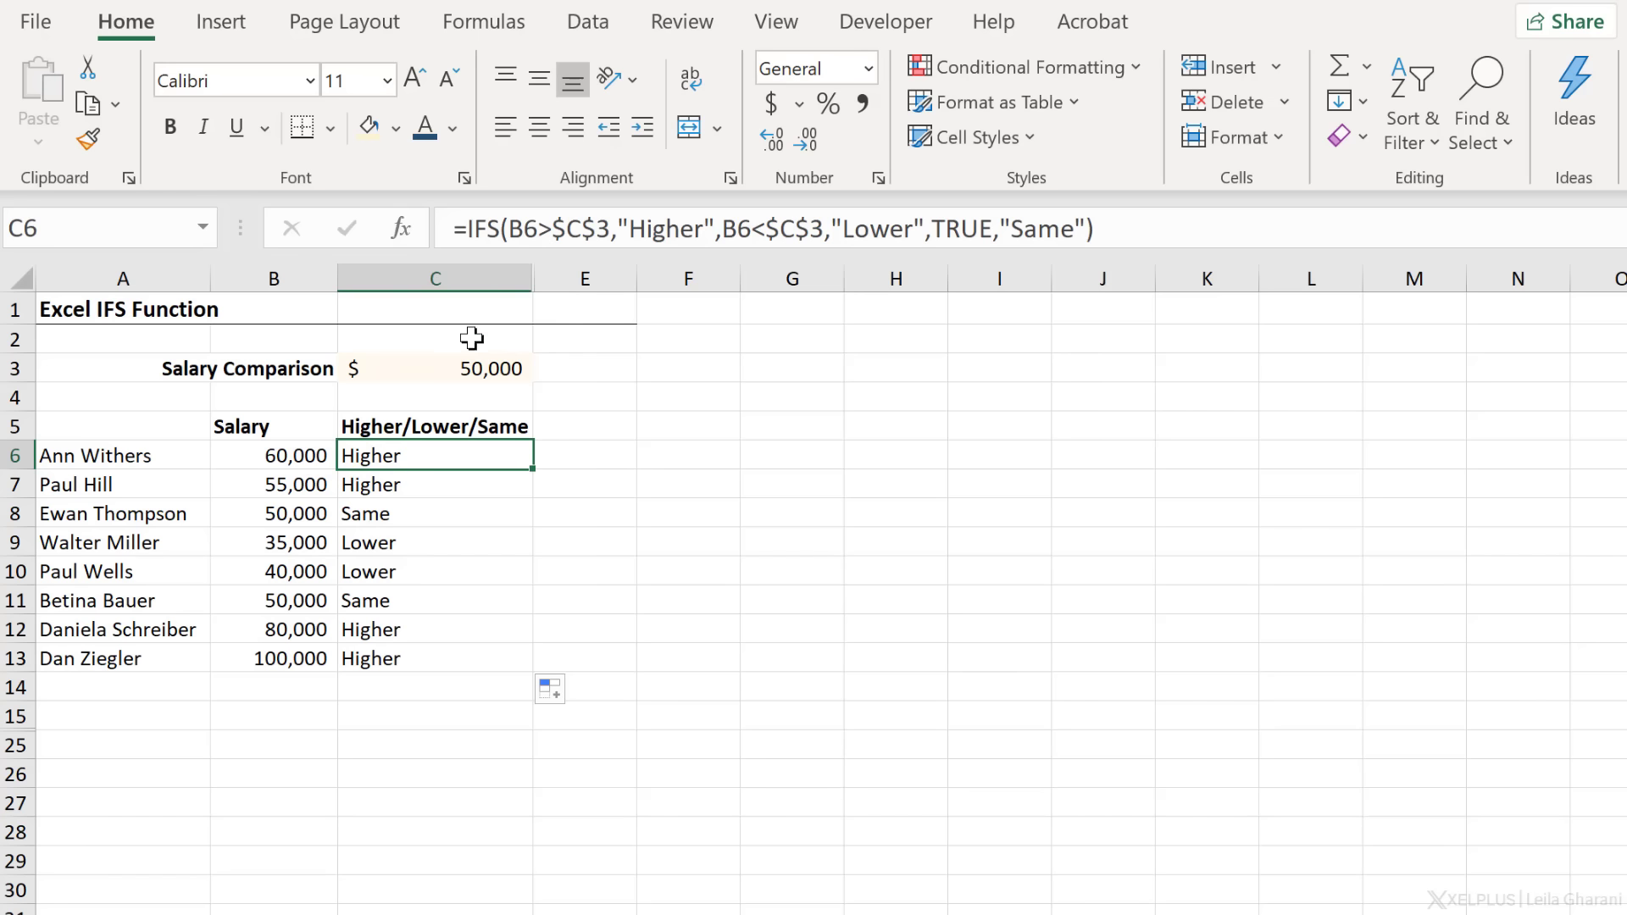
click(1108, 231)
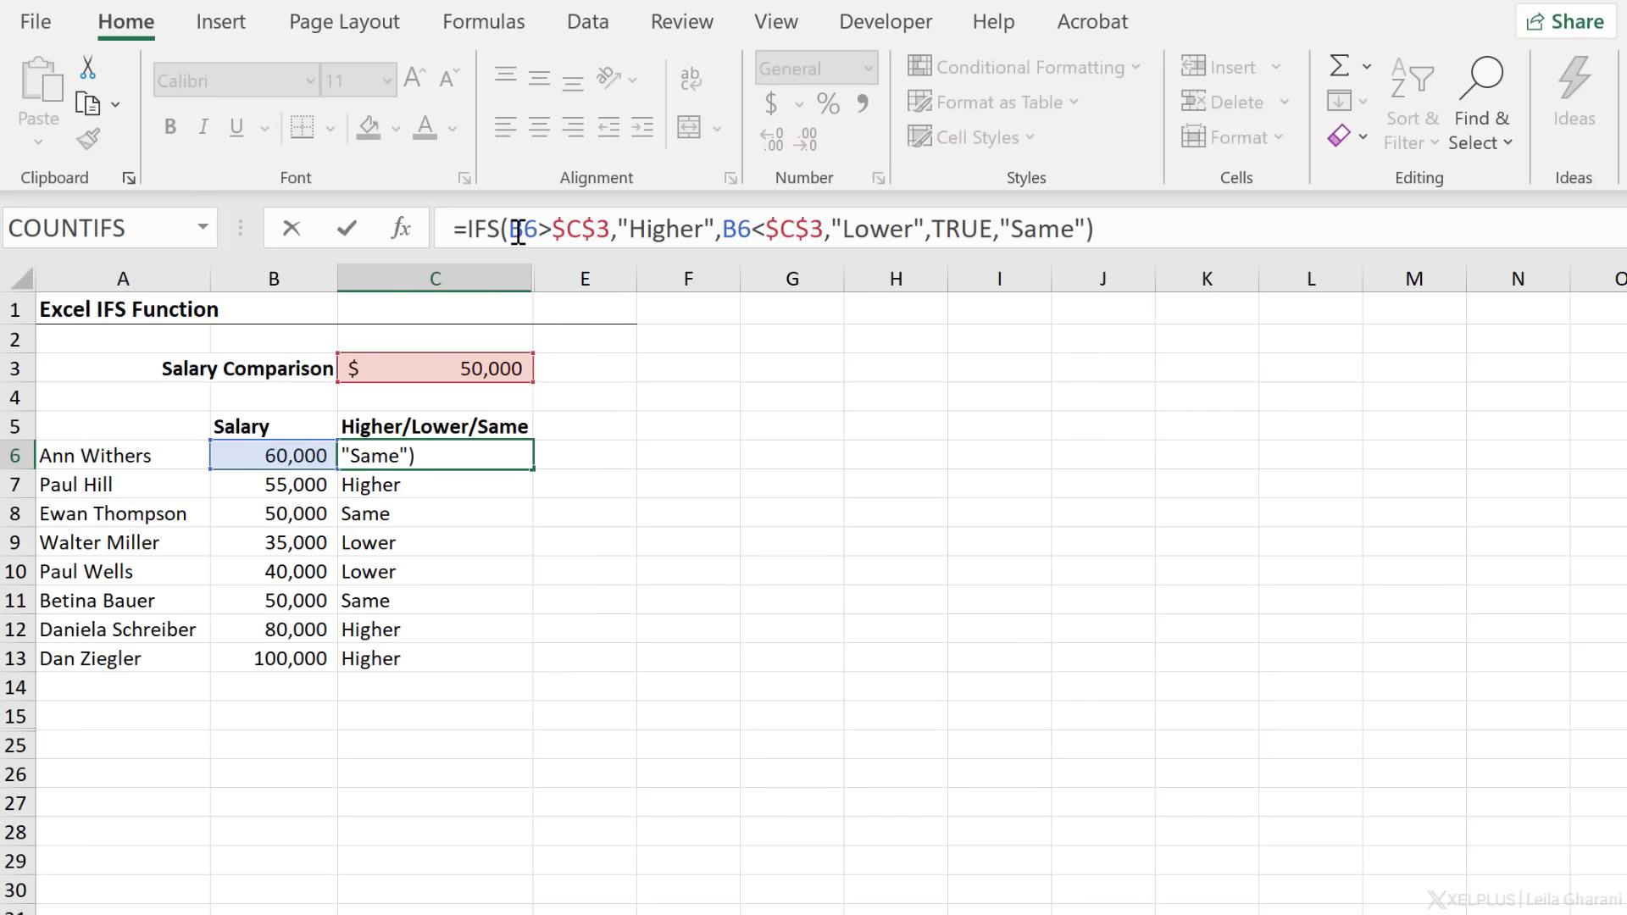
drag(507, 227, 602, 230)
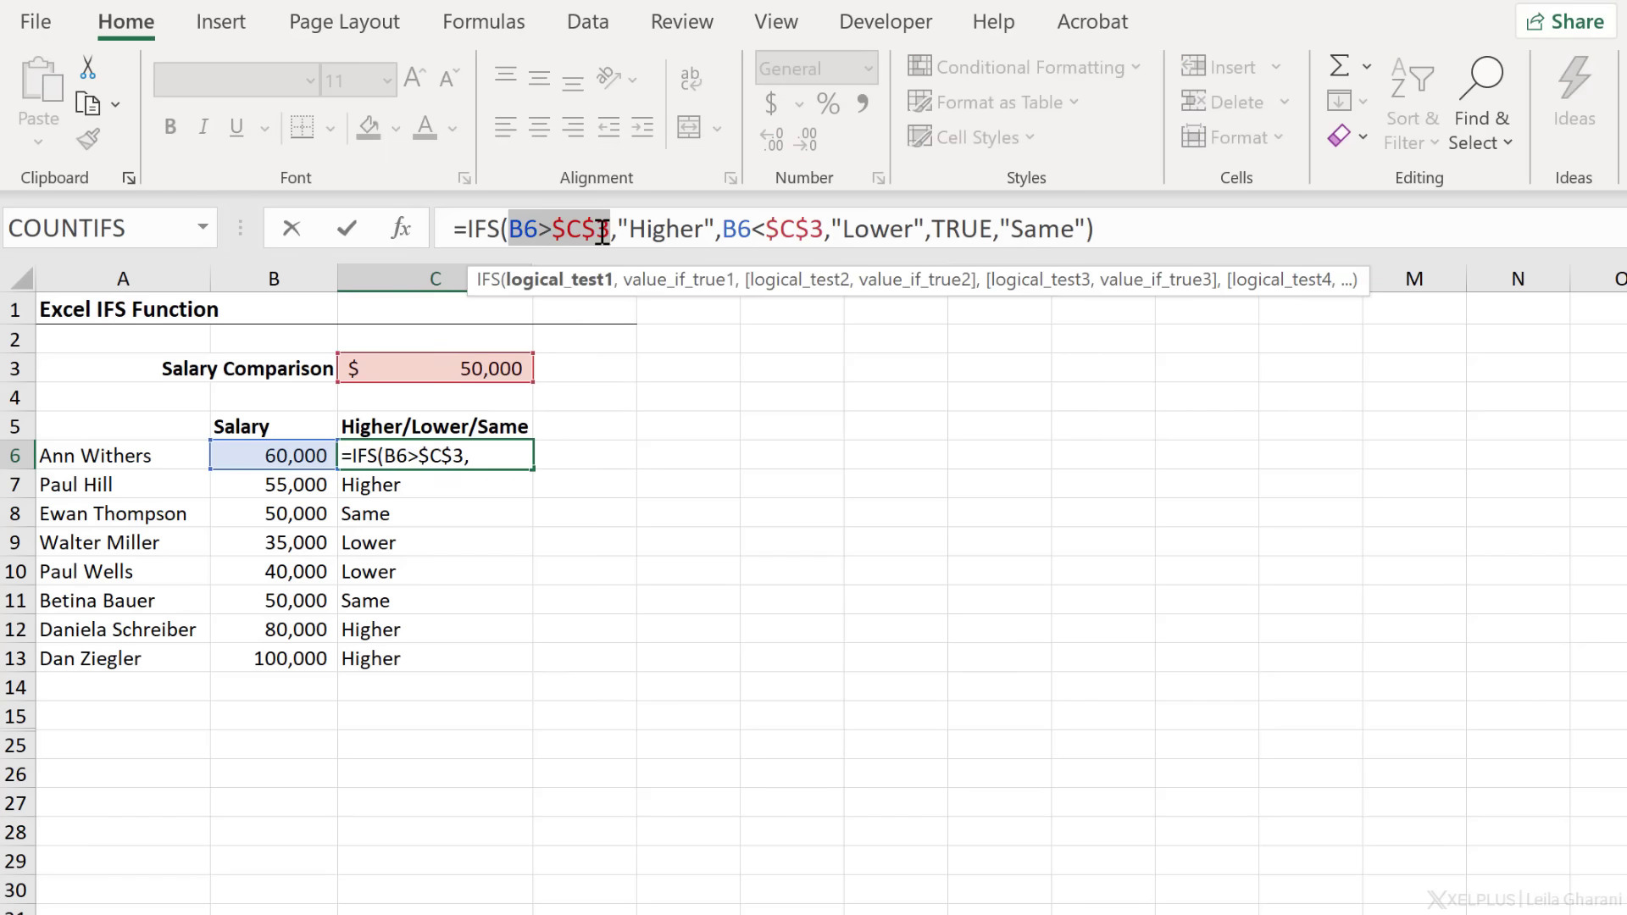
key(F9)
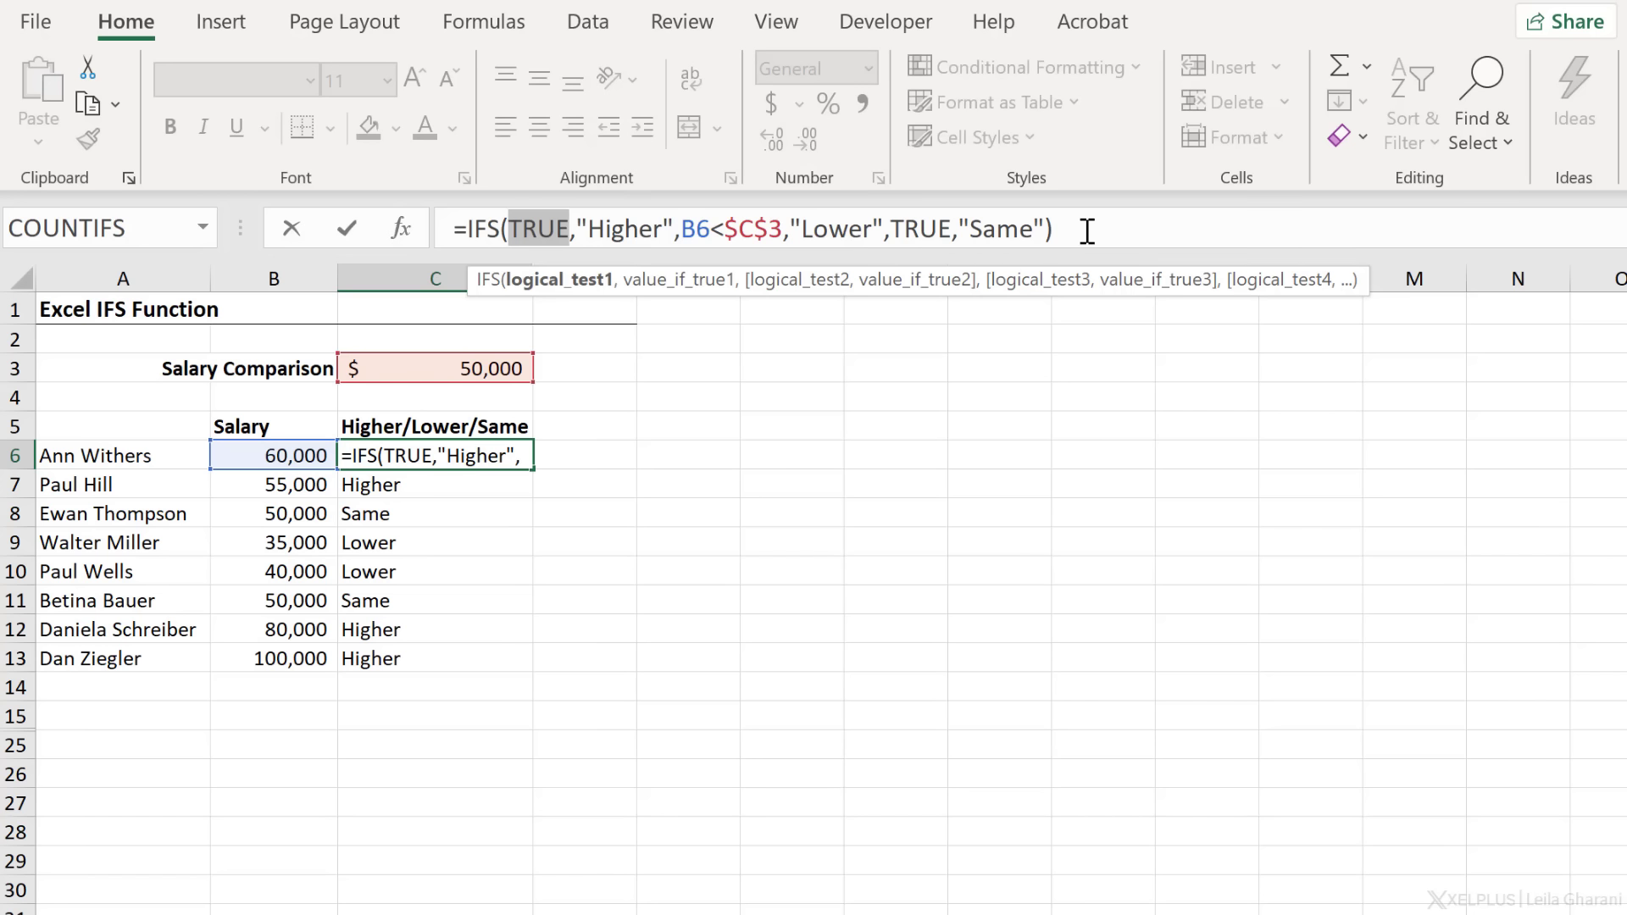
key(ctrl+z)
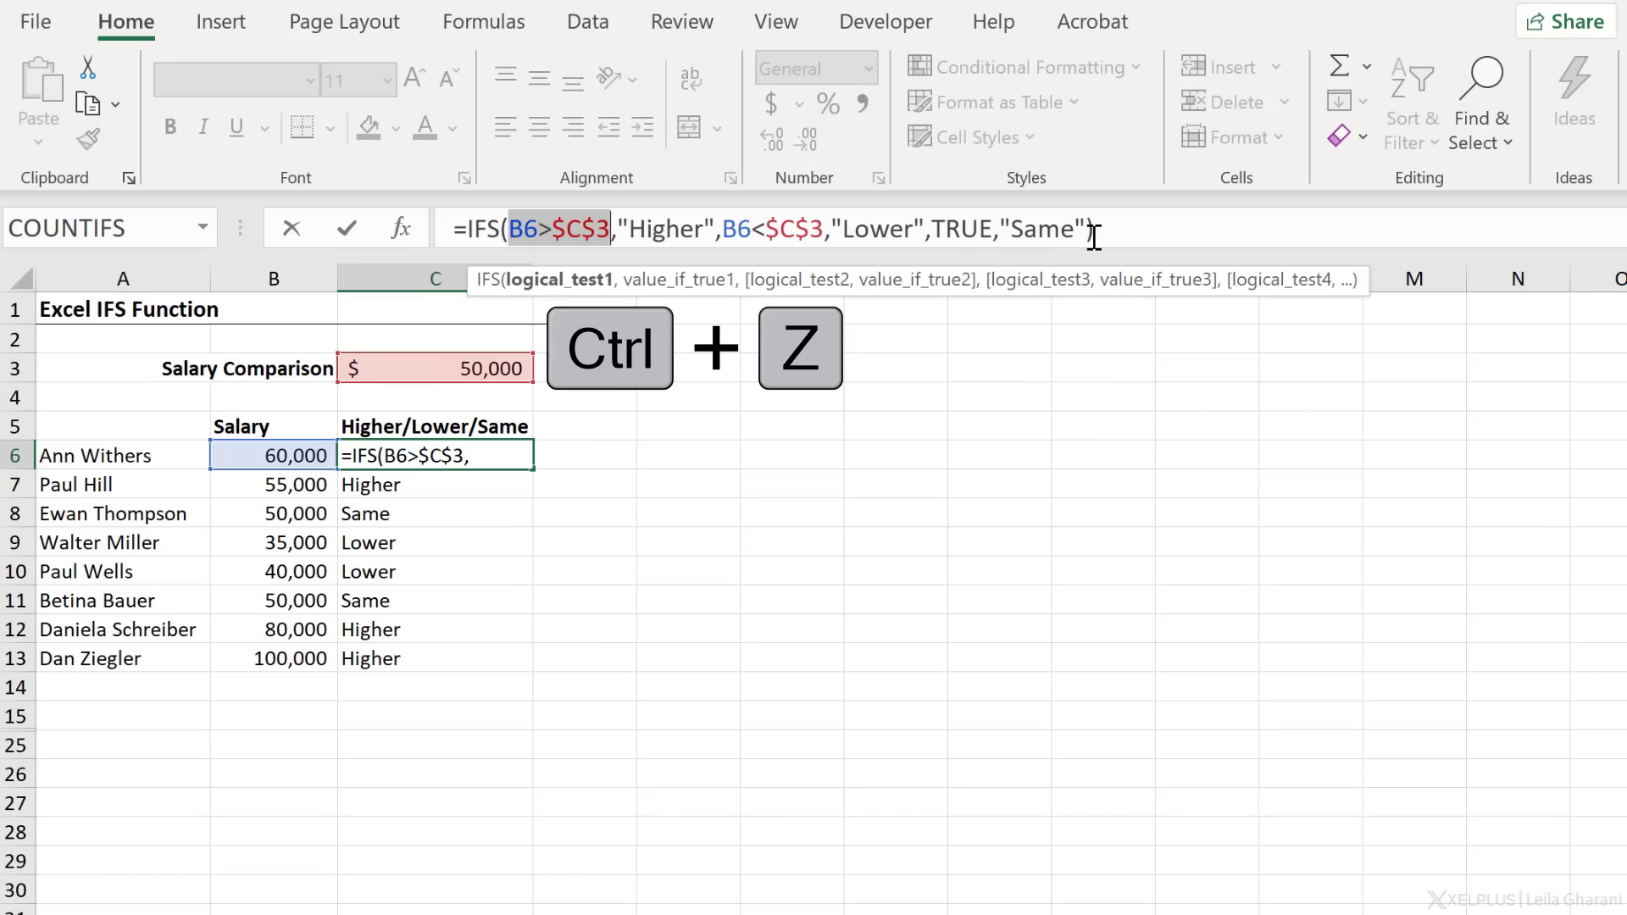
key(Return)
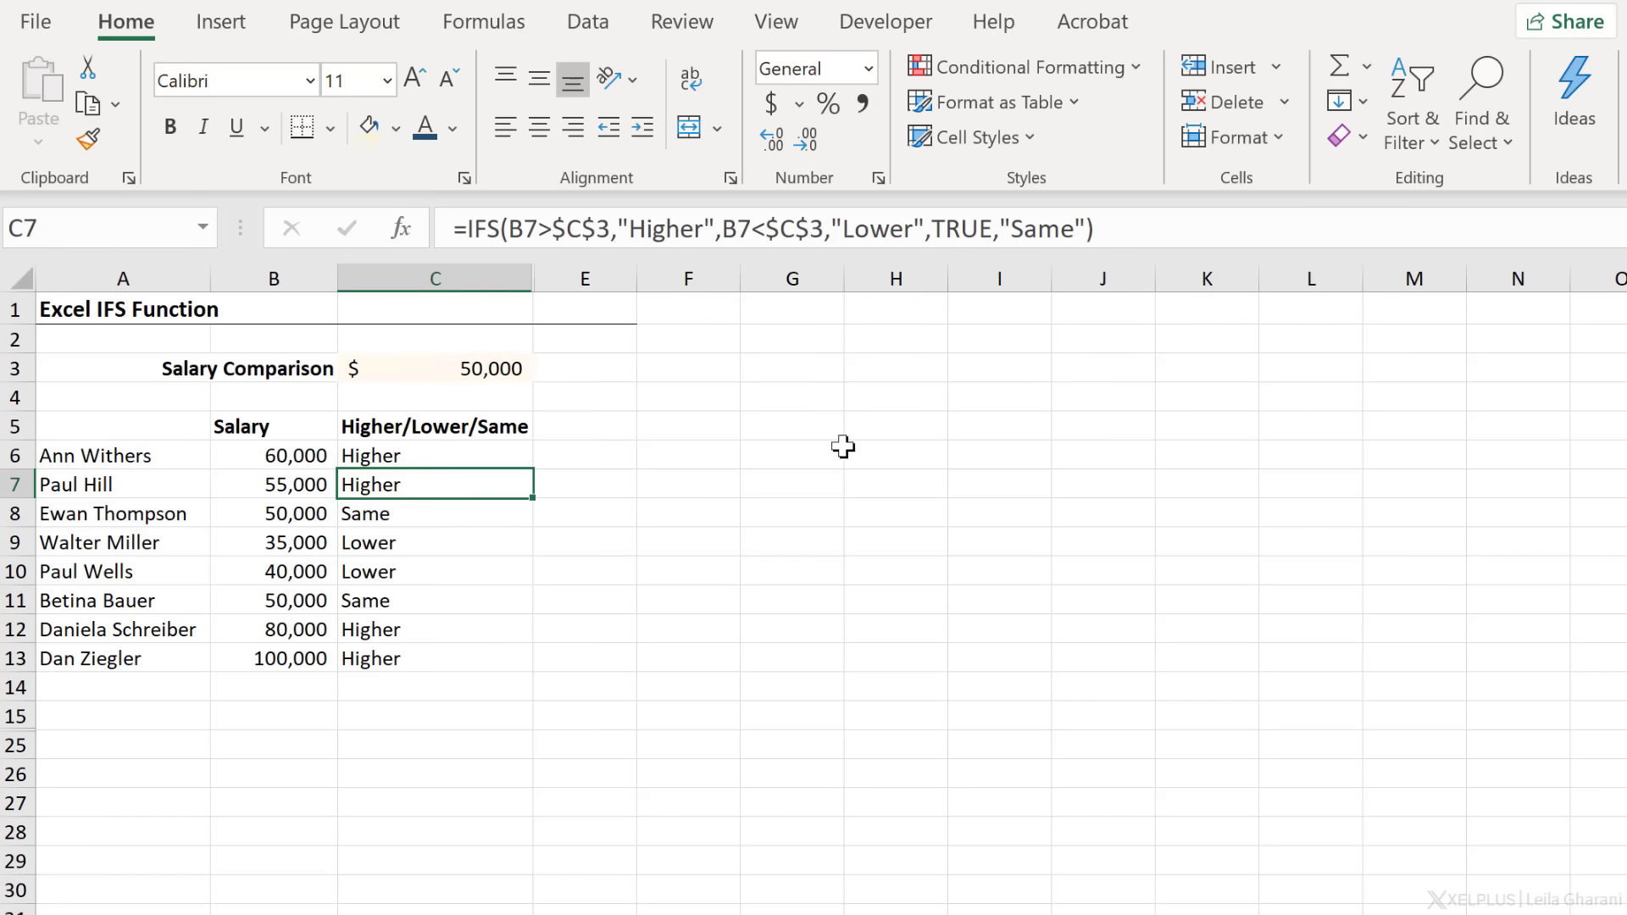
Evaluate the tests B8>$C$3 and B8<$C$3 inside the C8 formula, examine the TRUE,"Same" pair, and cancel the edit.
click(467, 516)
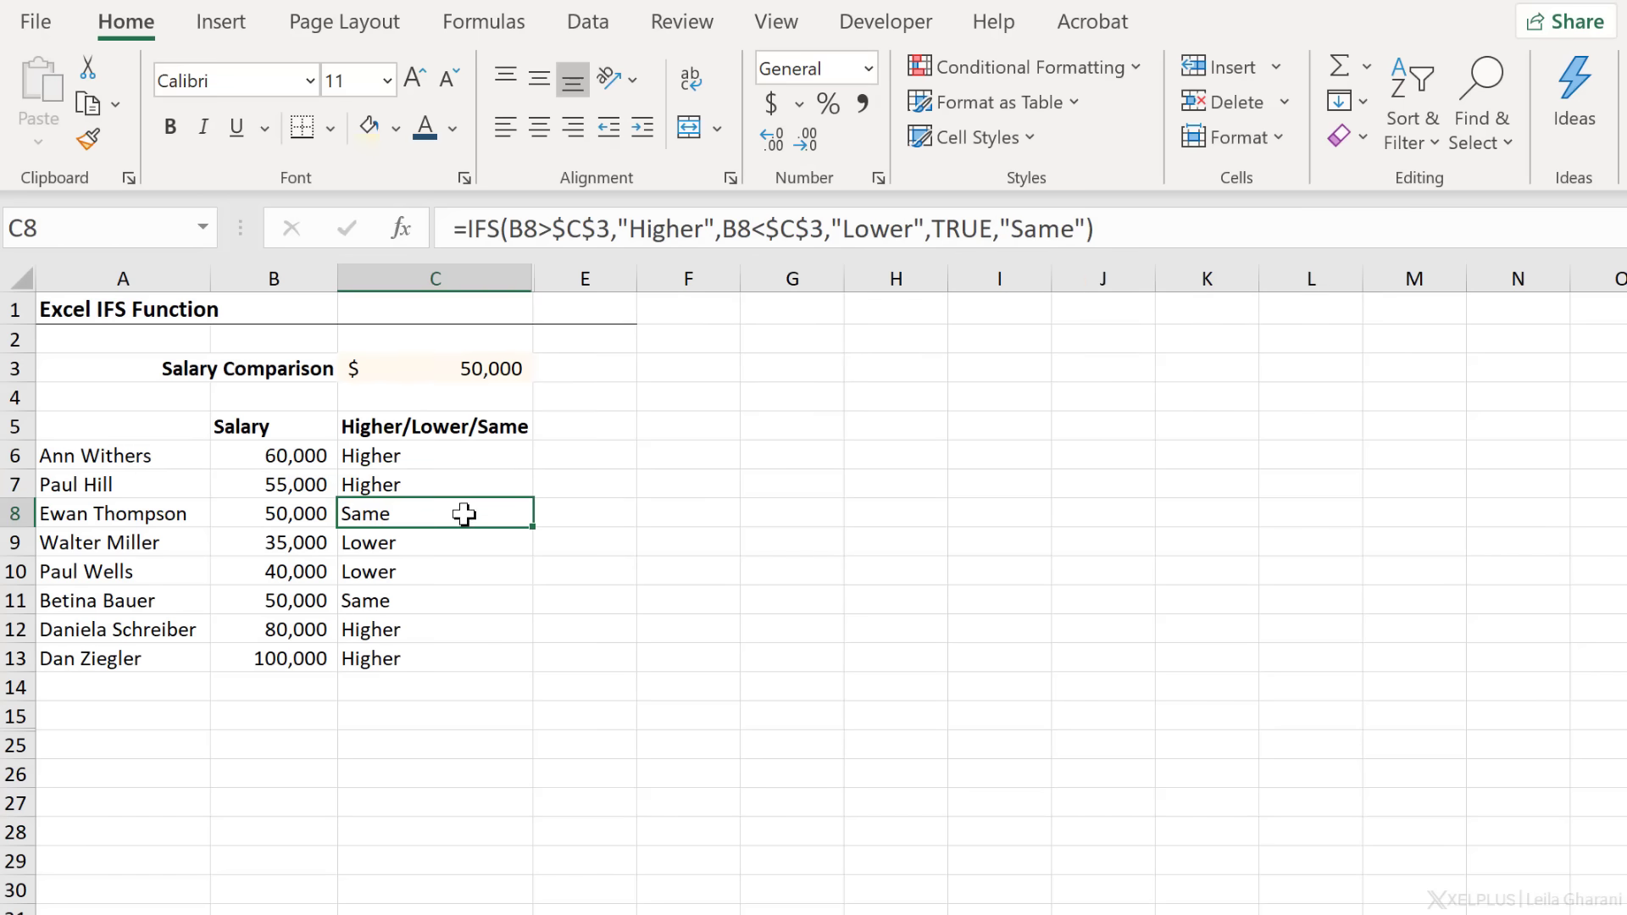
click(1147, 231)
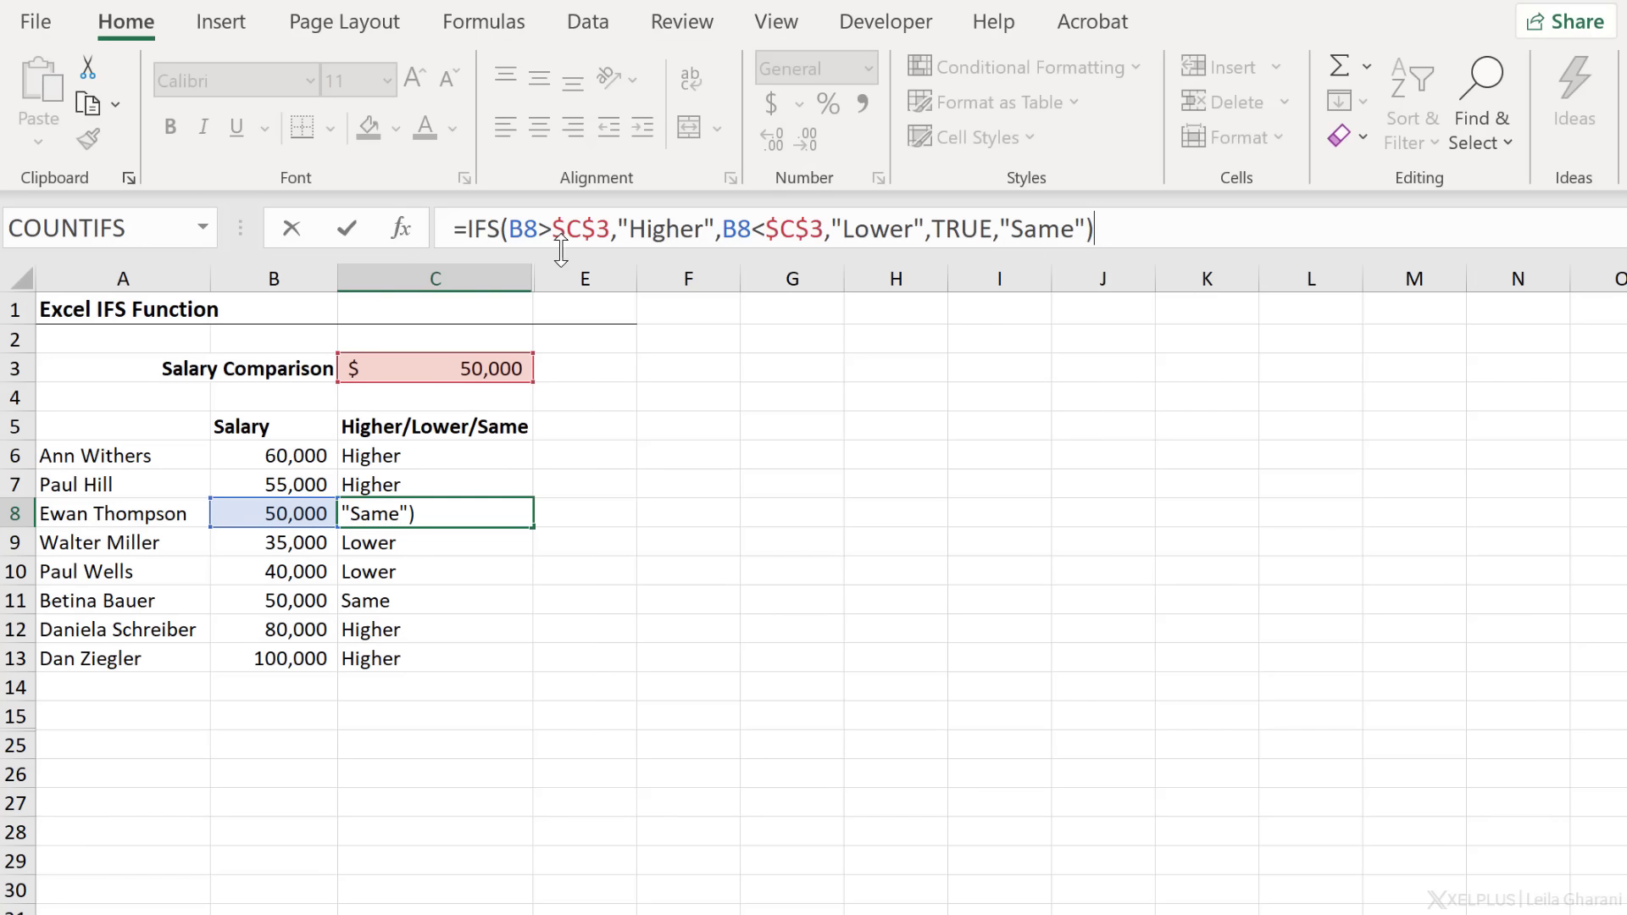
drag(610, 229, 509, 229)
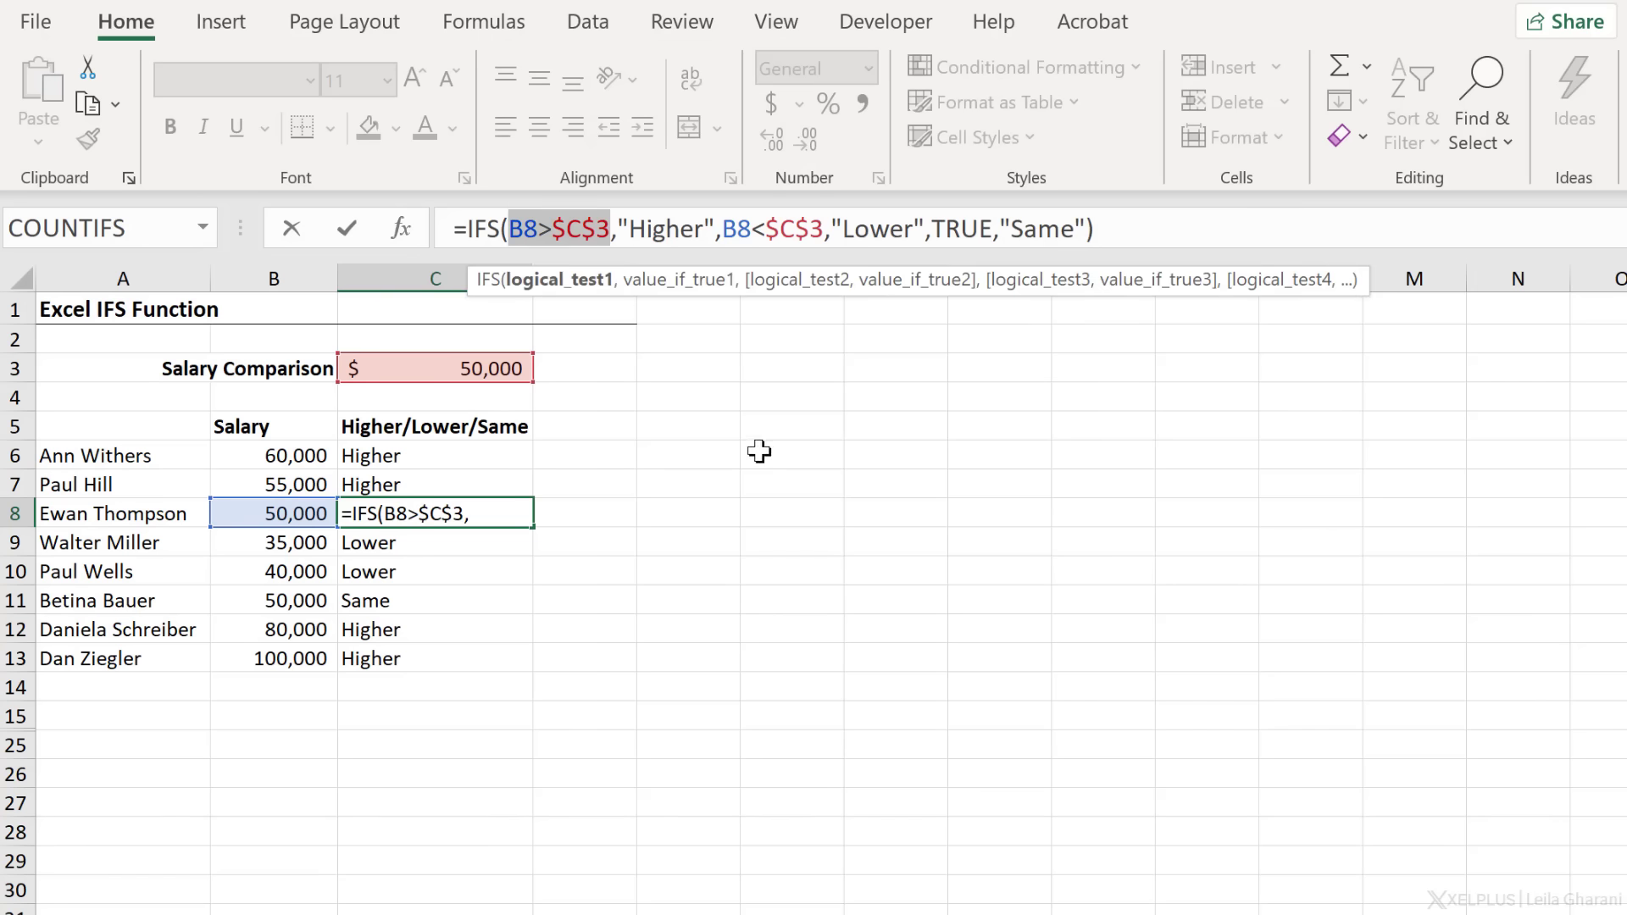
key(F9)
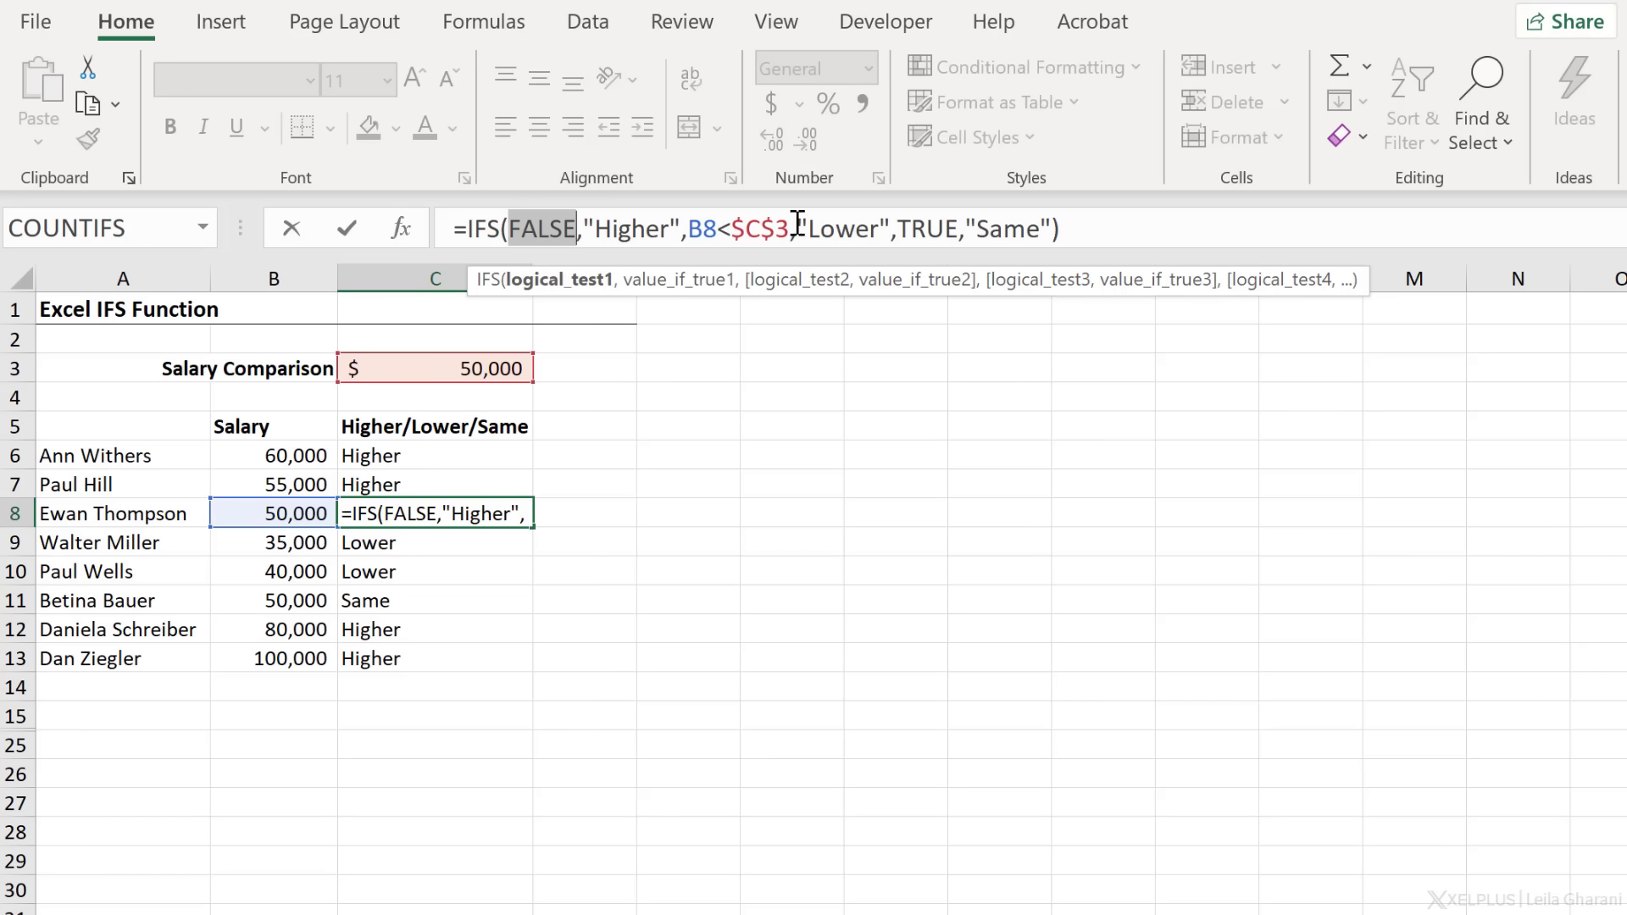
drag(790, 229, 687, 231)
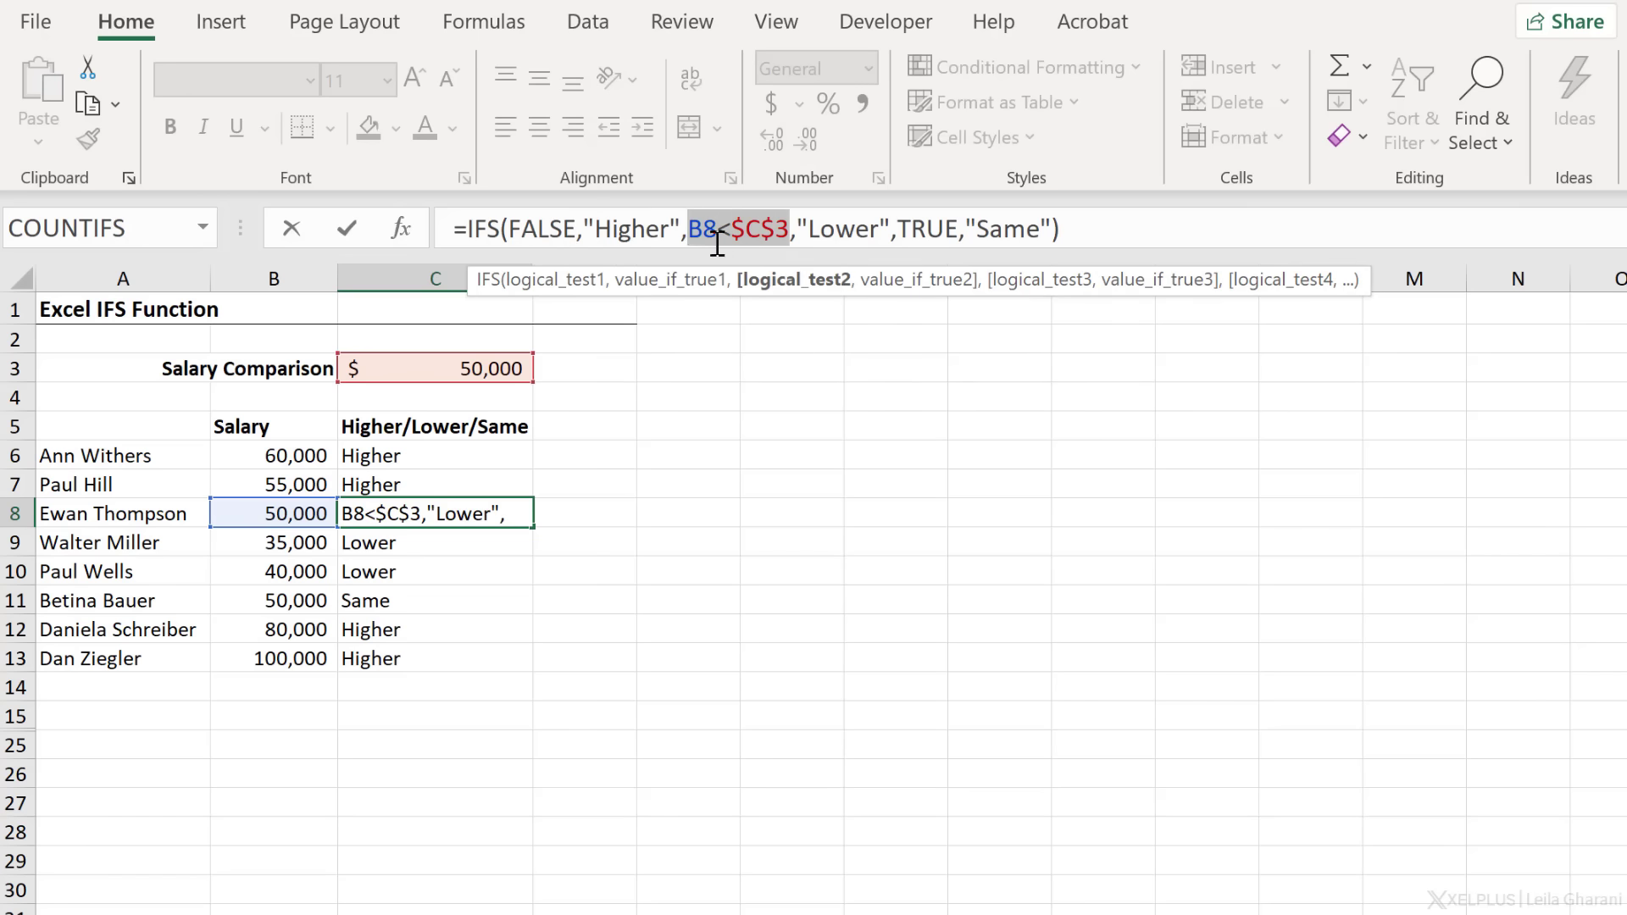
key(F9)
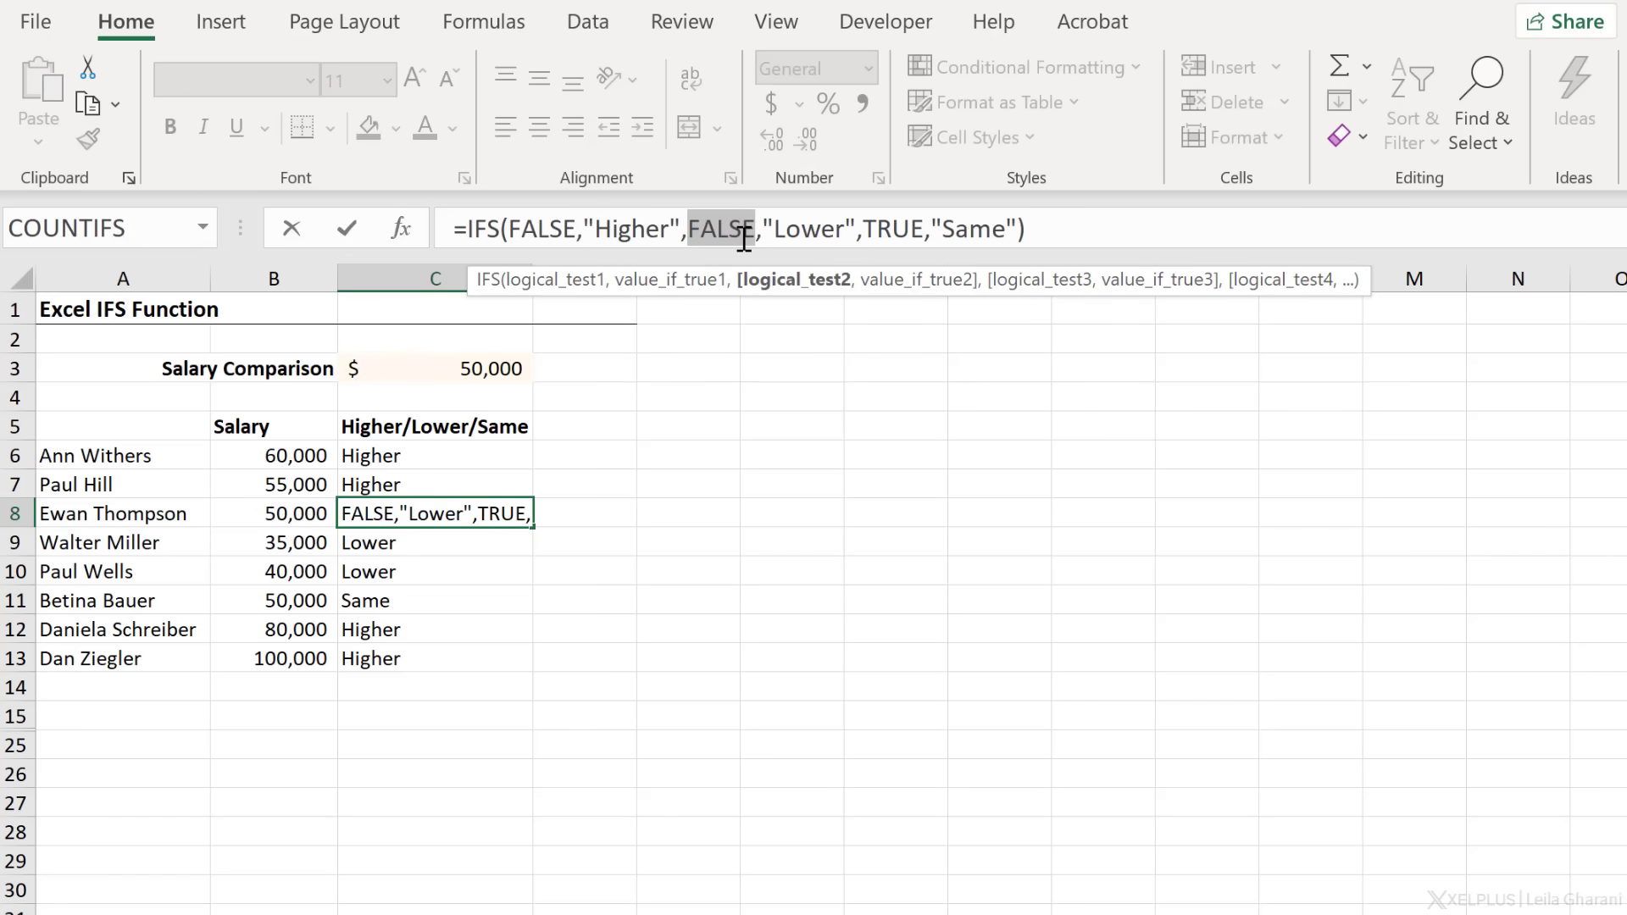
double_click(886, 229)
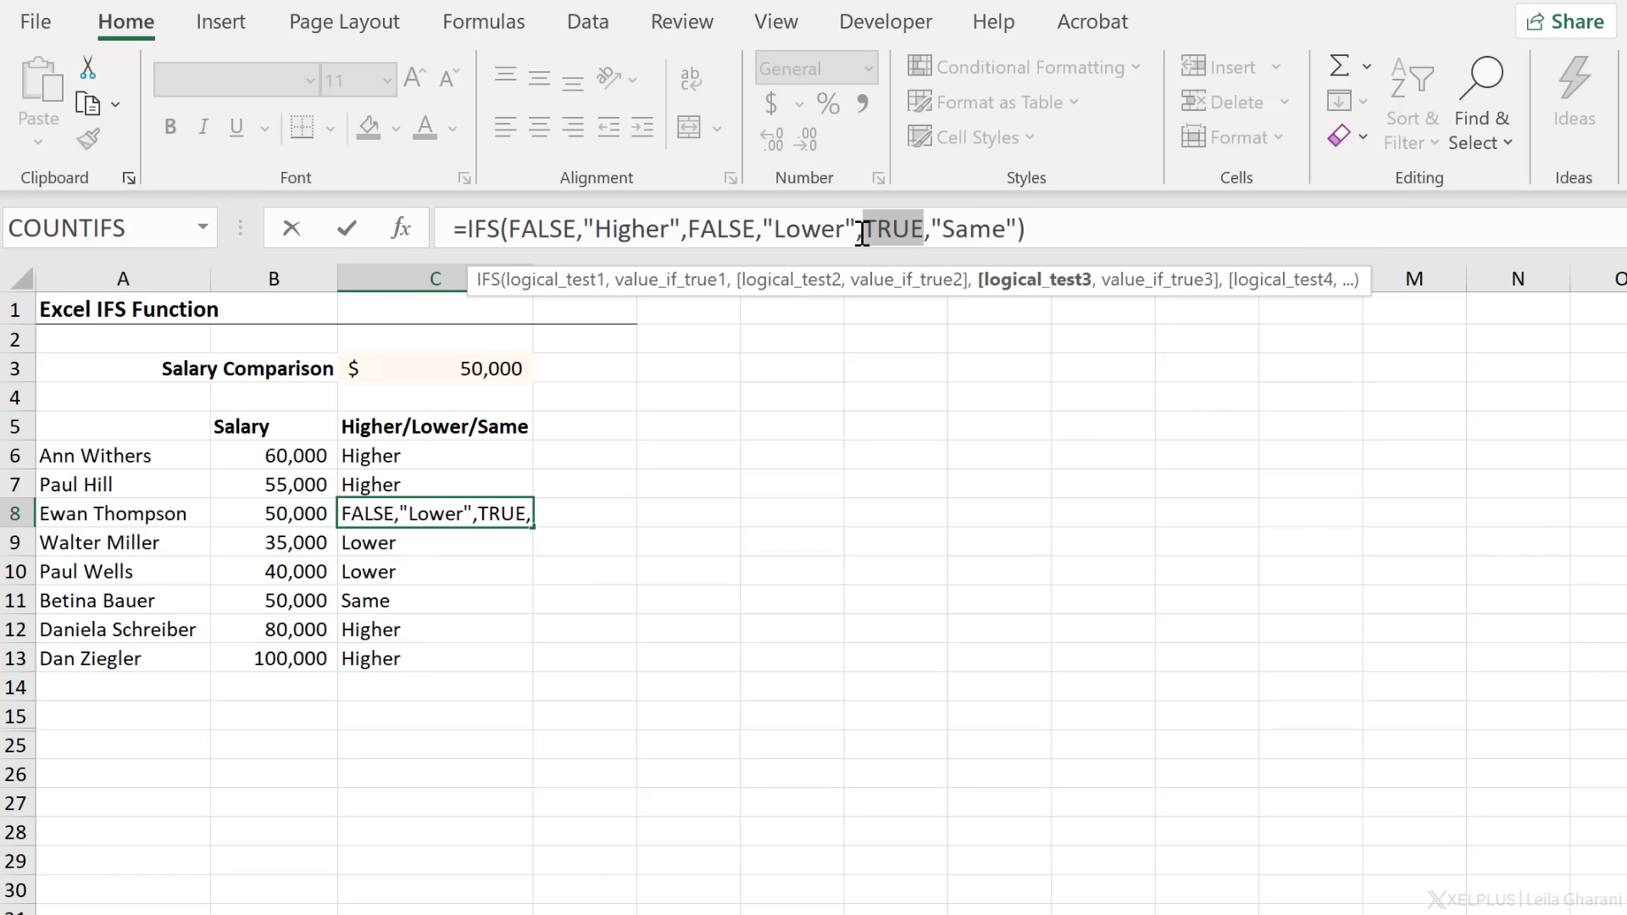
drag(859, 229, 1006, 228)
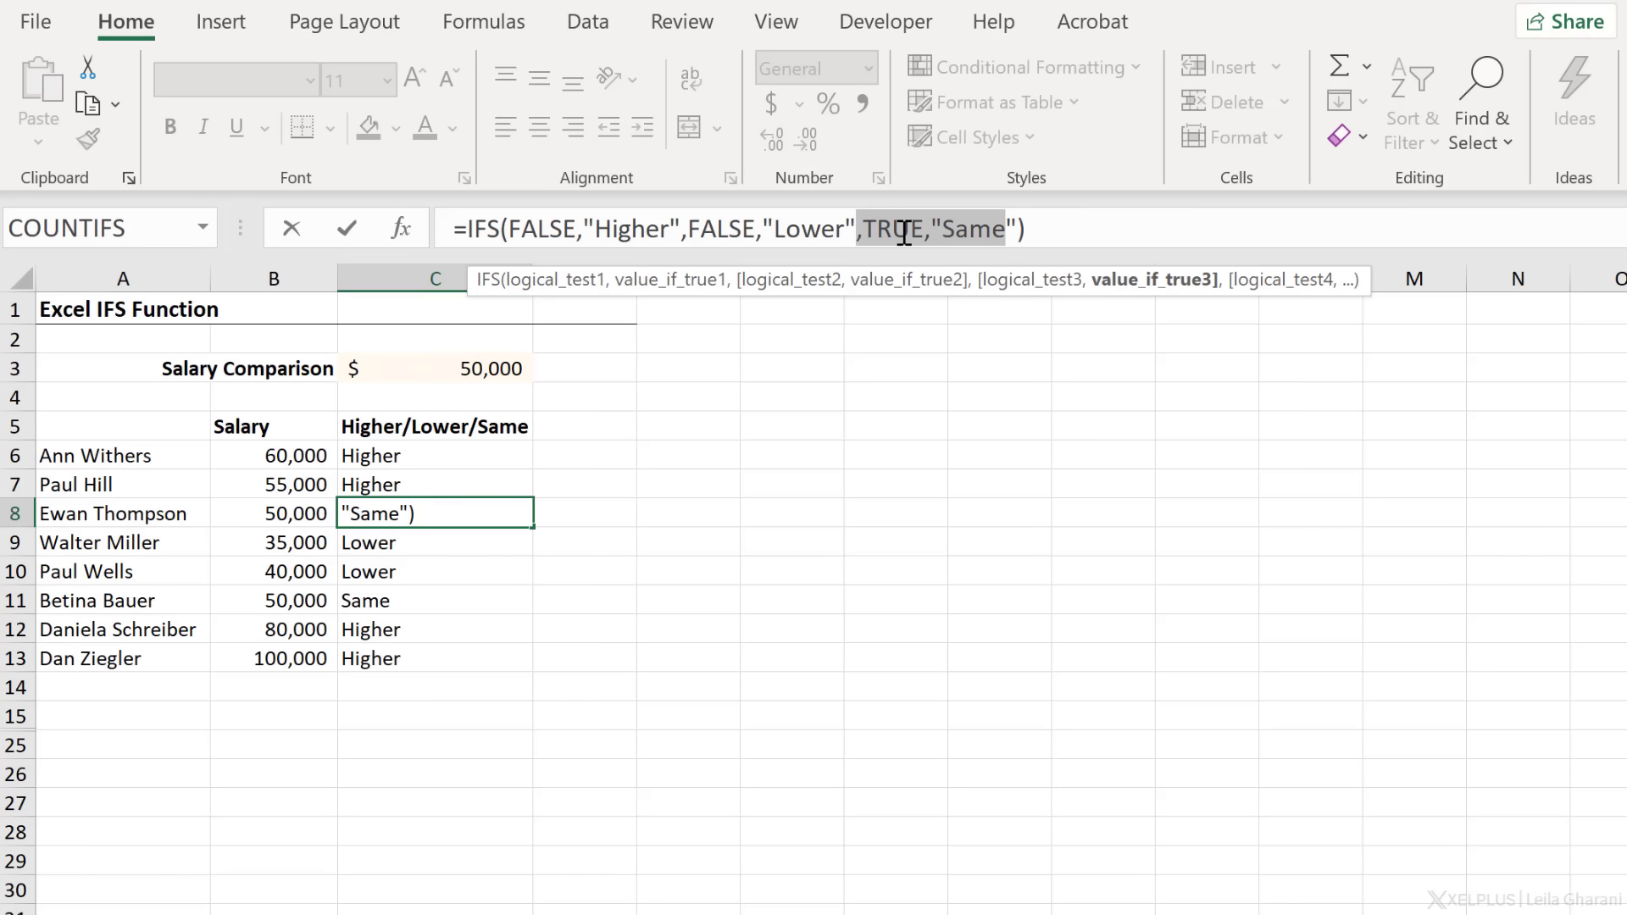
click(945, 230)
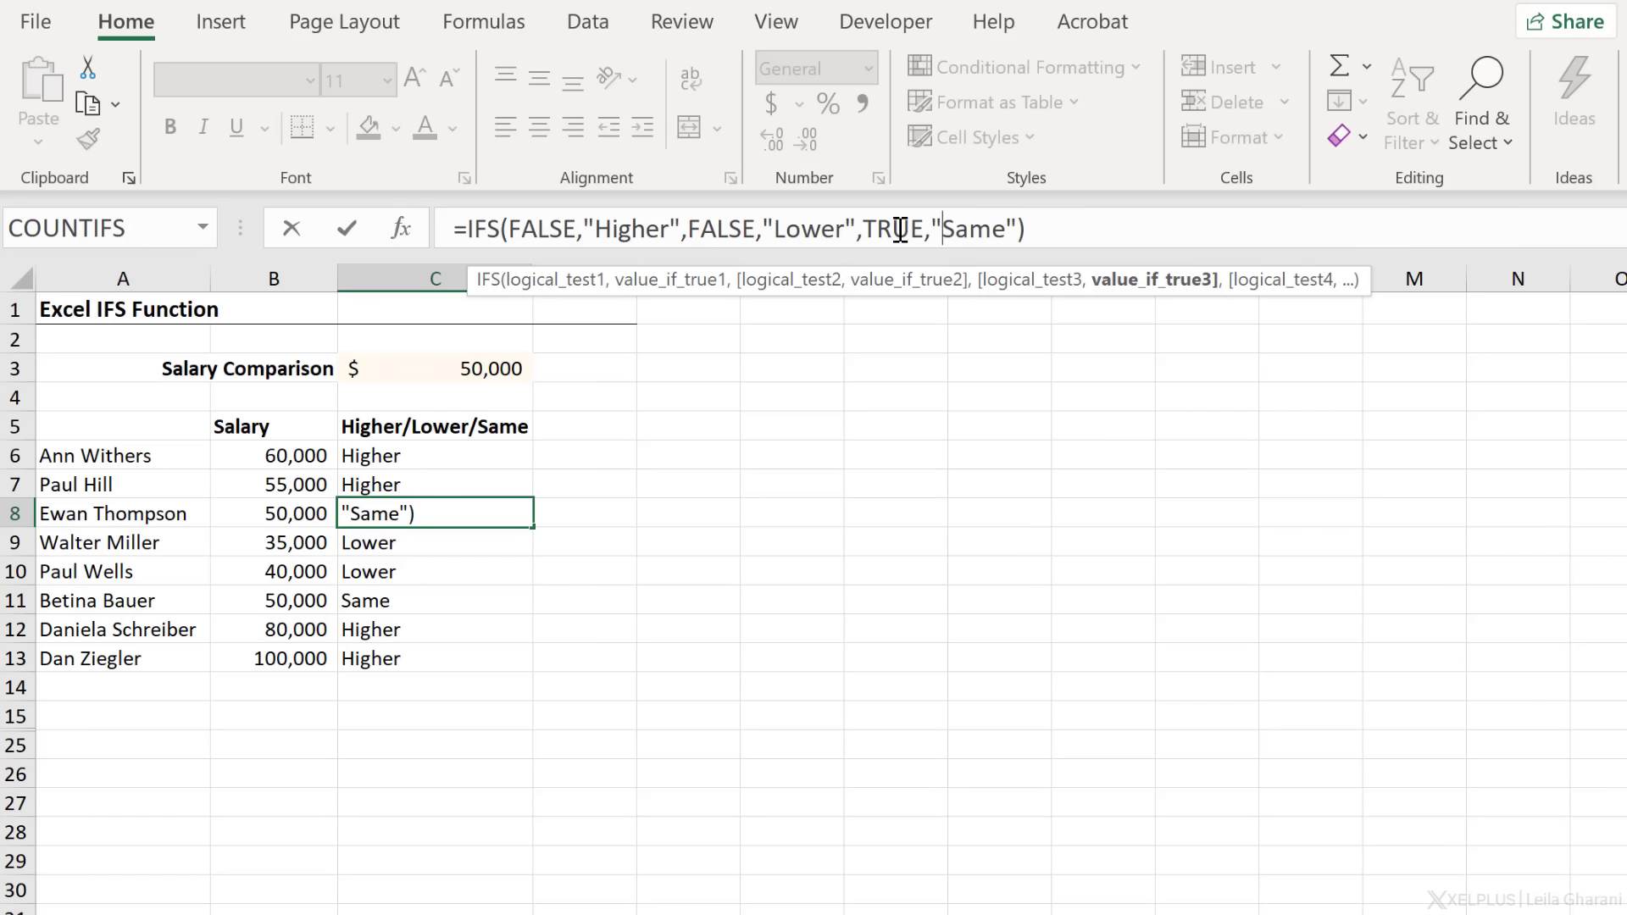
key(Escape)
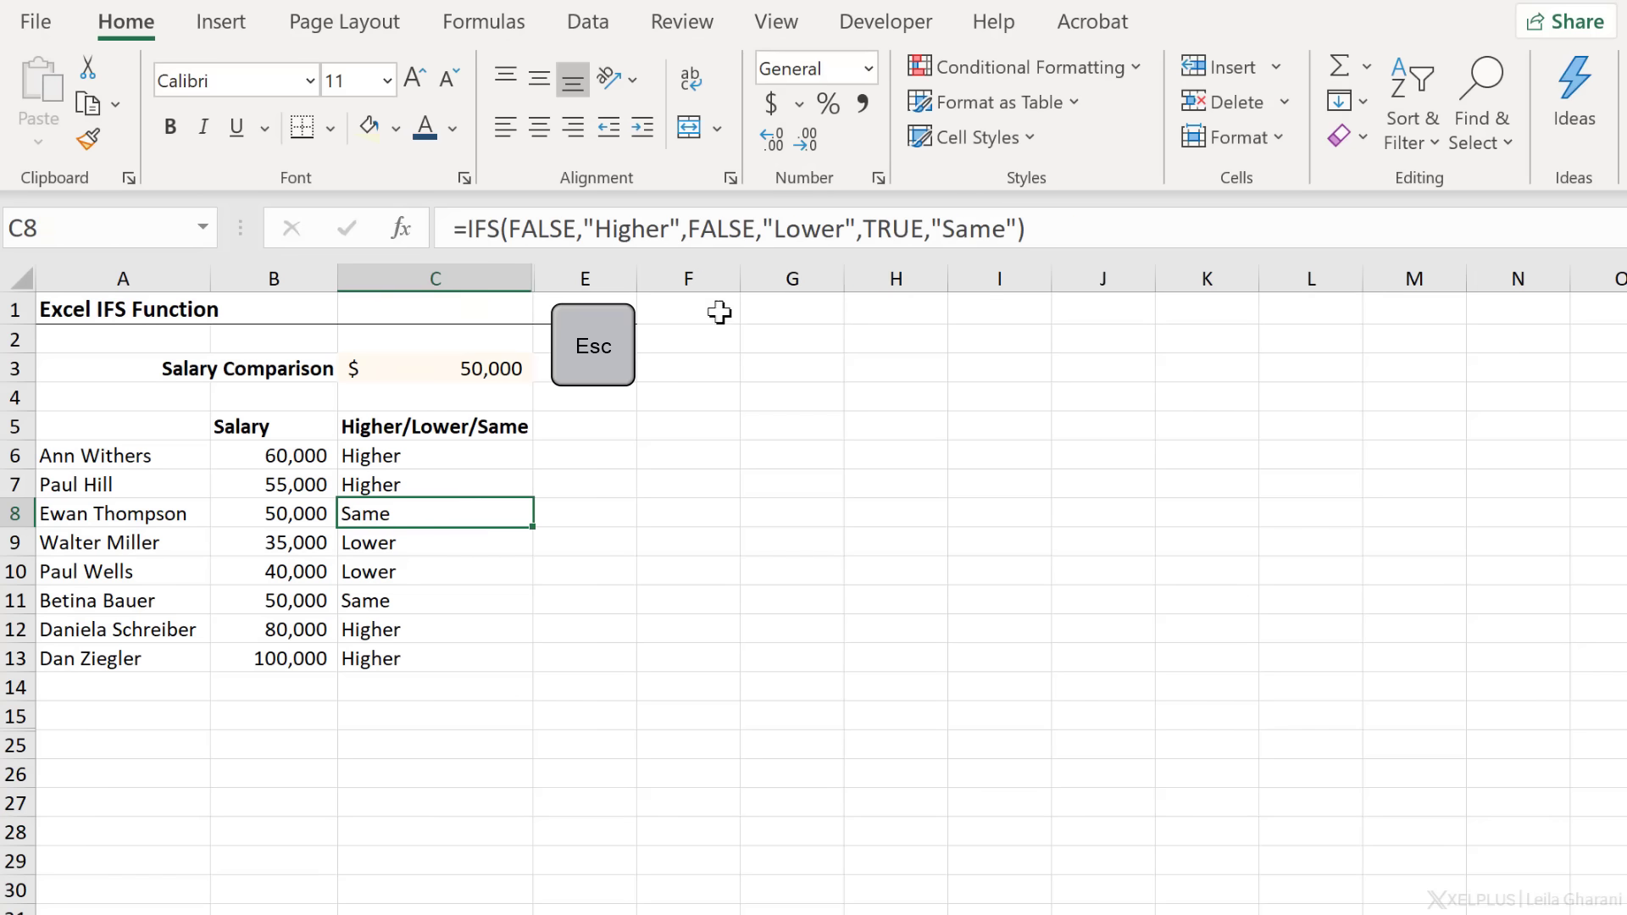
Unhide column D between columns C and E.
click(422, 452)
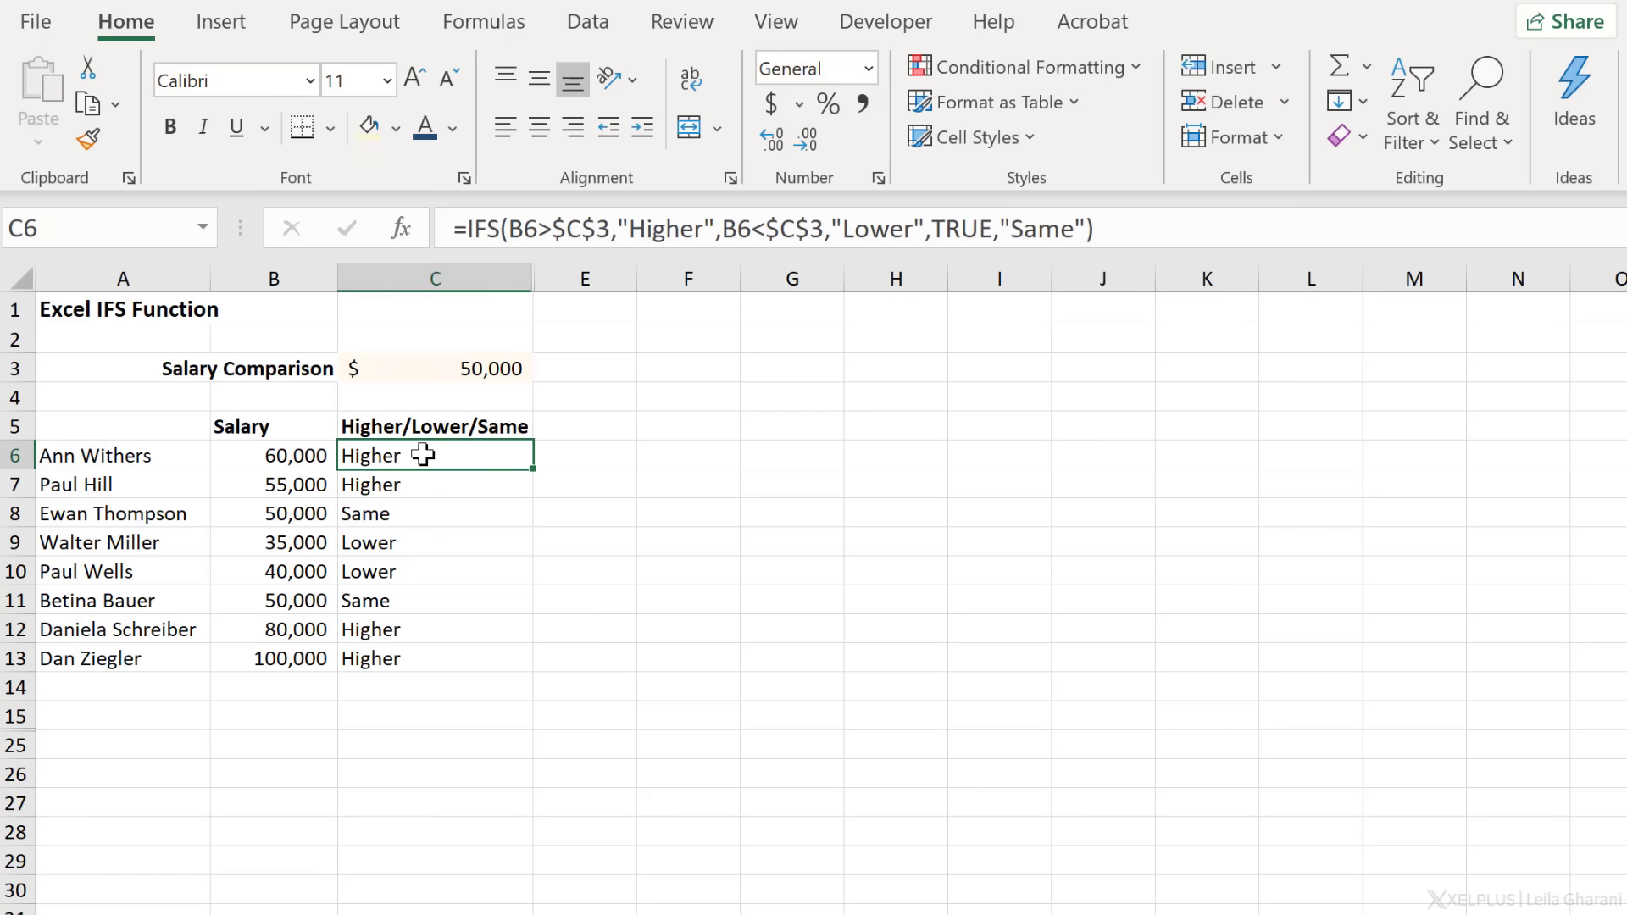
click(490, 279)
drag(490, 280, 583, 279)
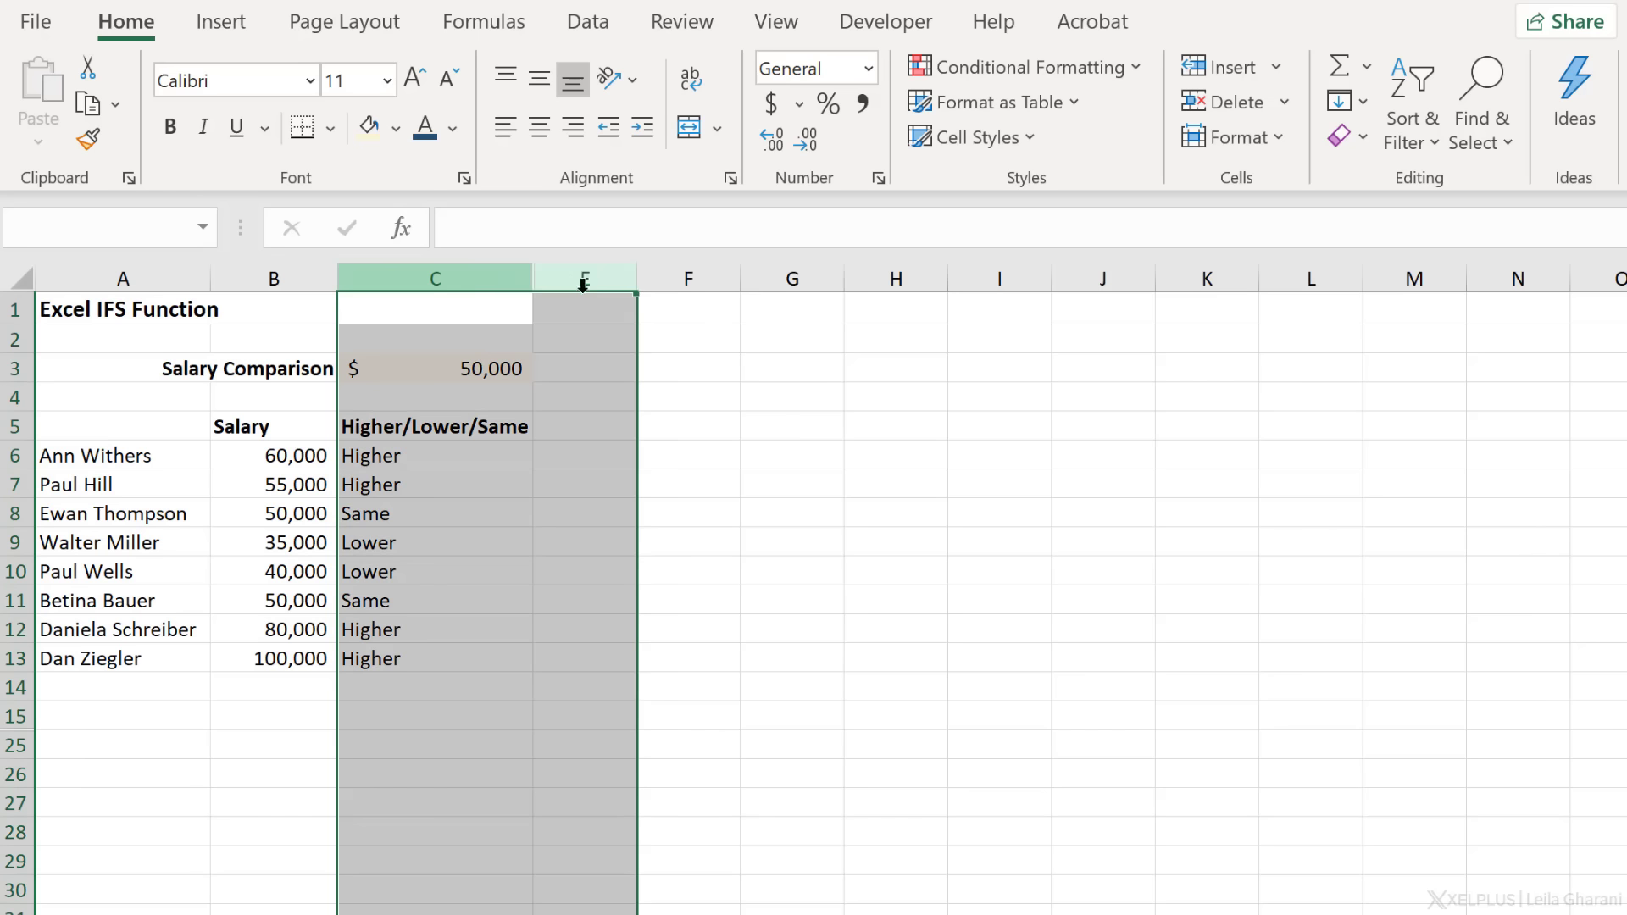
right_click(564, 368)
click(650, 896)
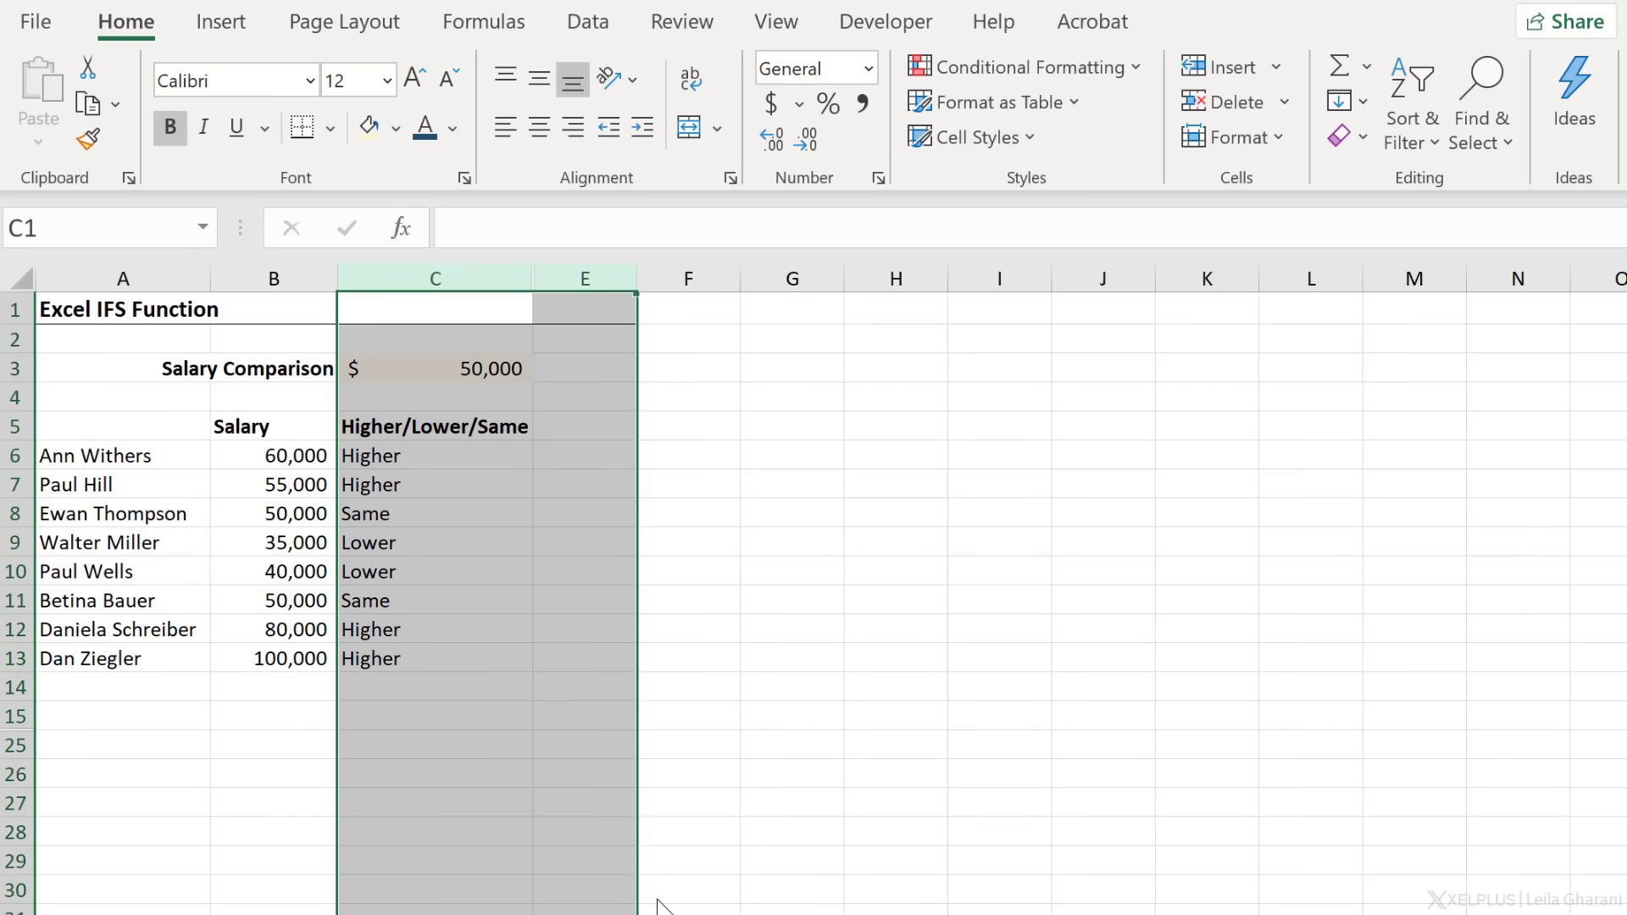
Compare the nested IF formula in D6 with the IFS formula in C6.
click(610, 455)
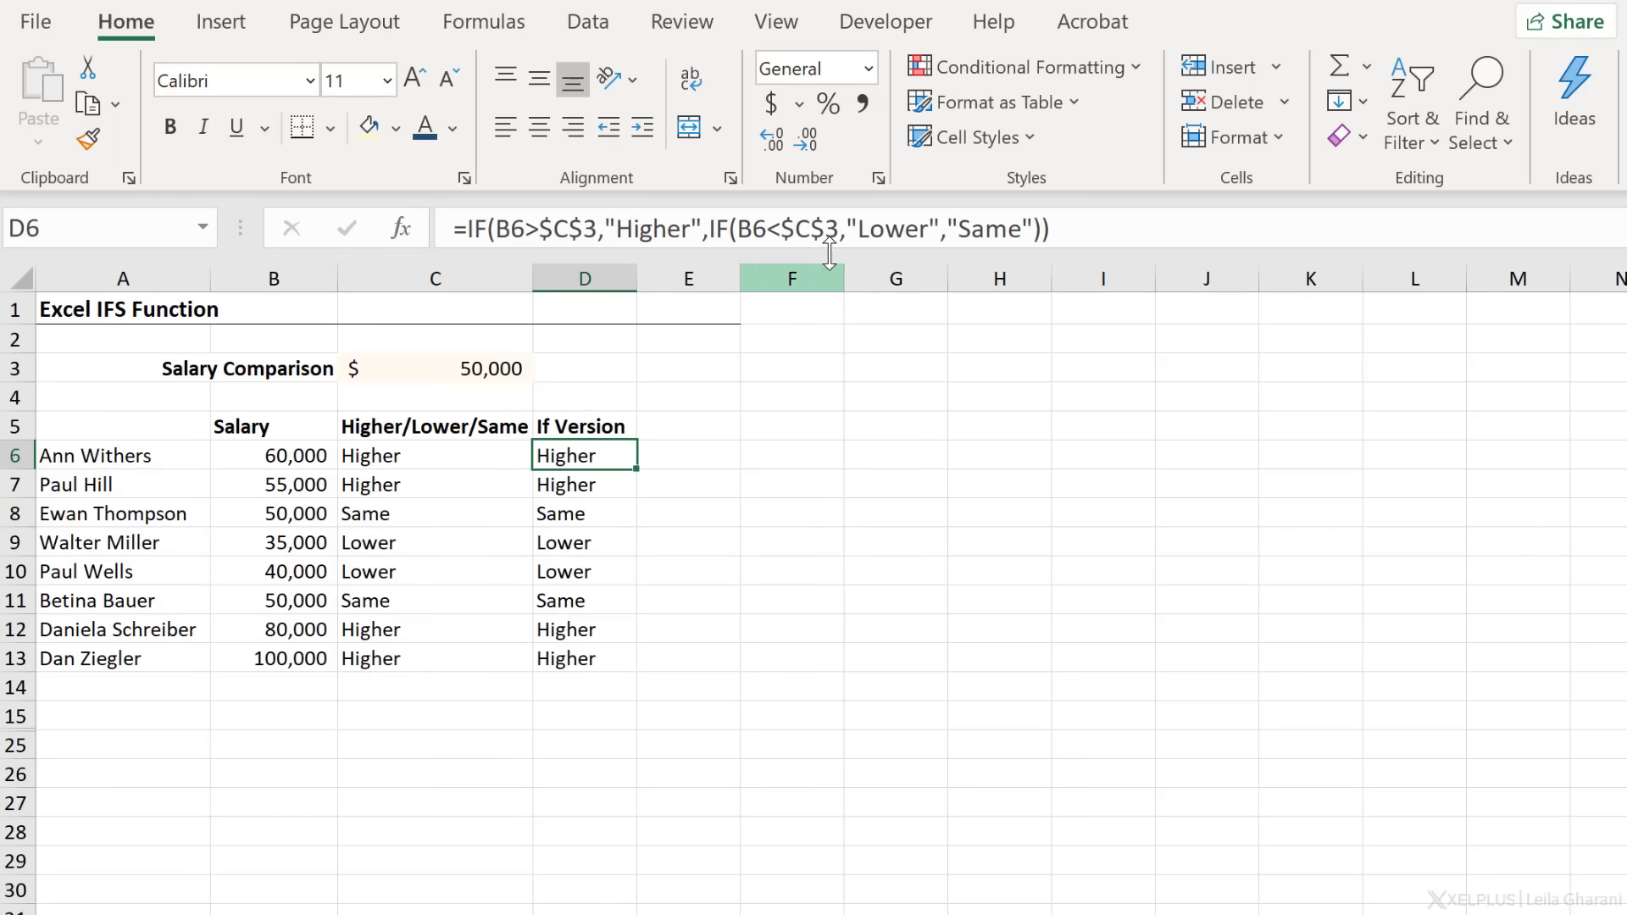
click(504, 458)
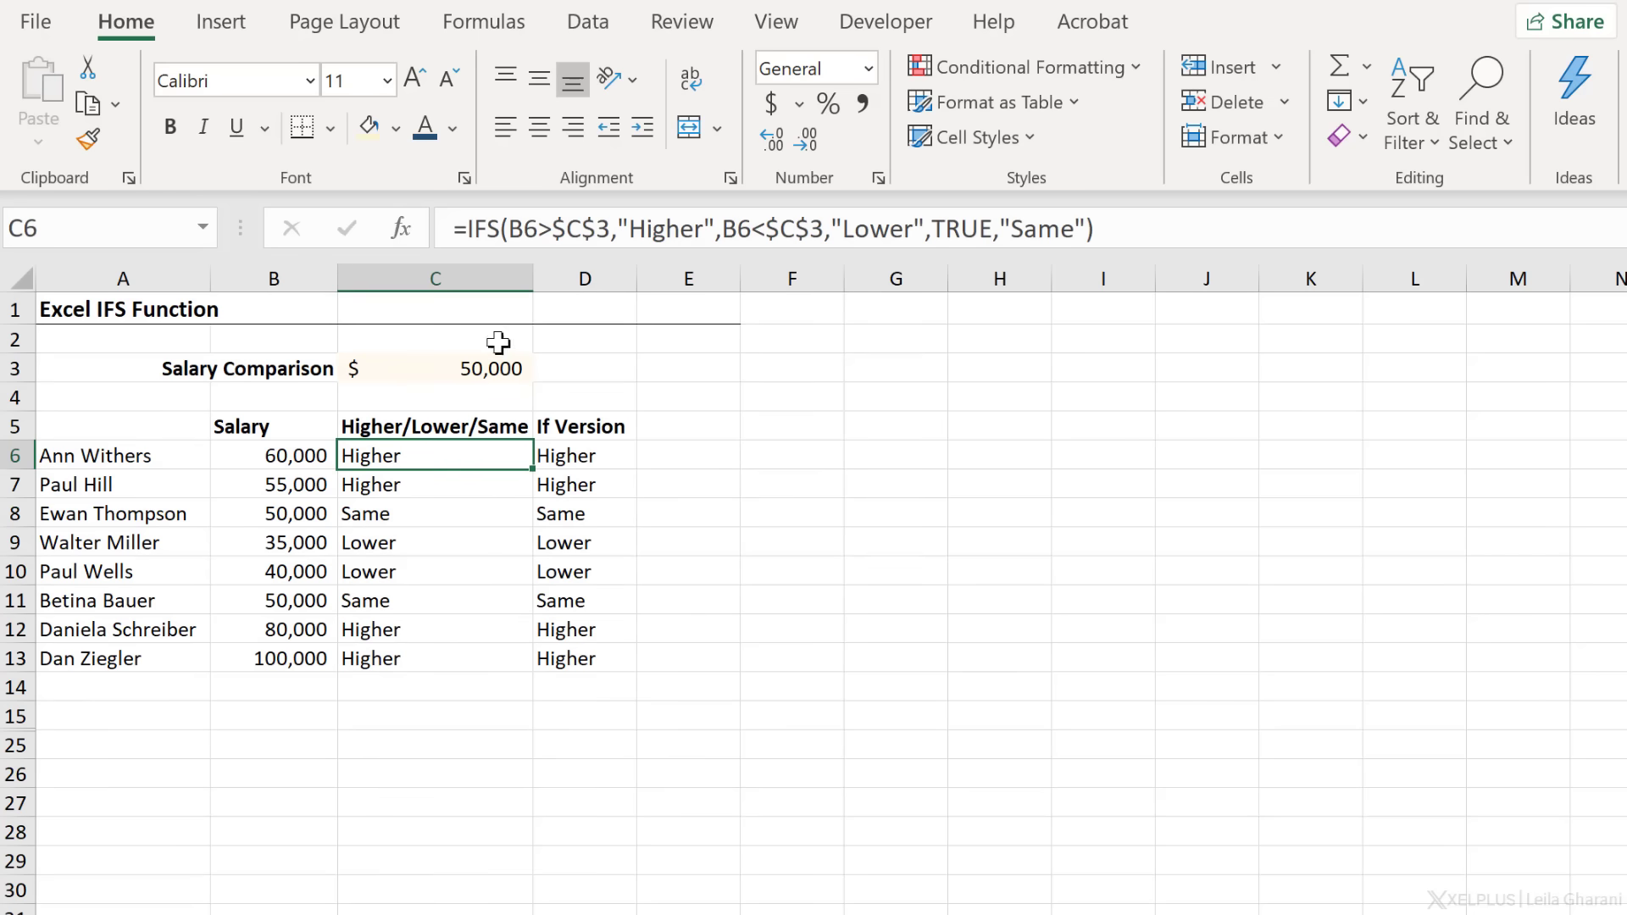
click(570, 455)
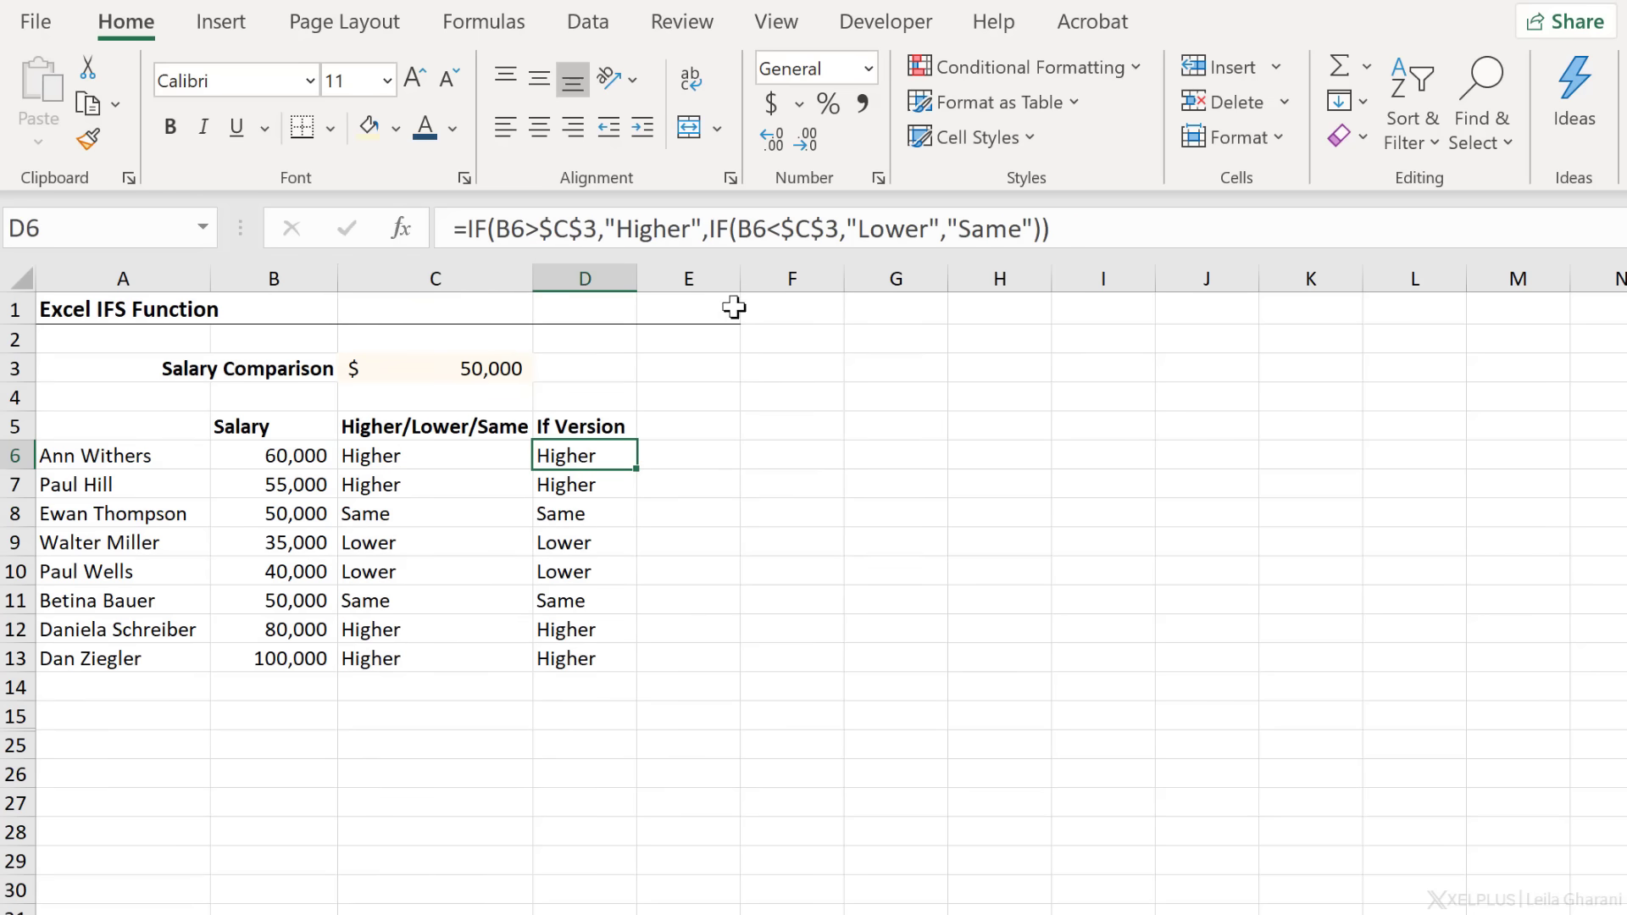
click(475, 455)
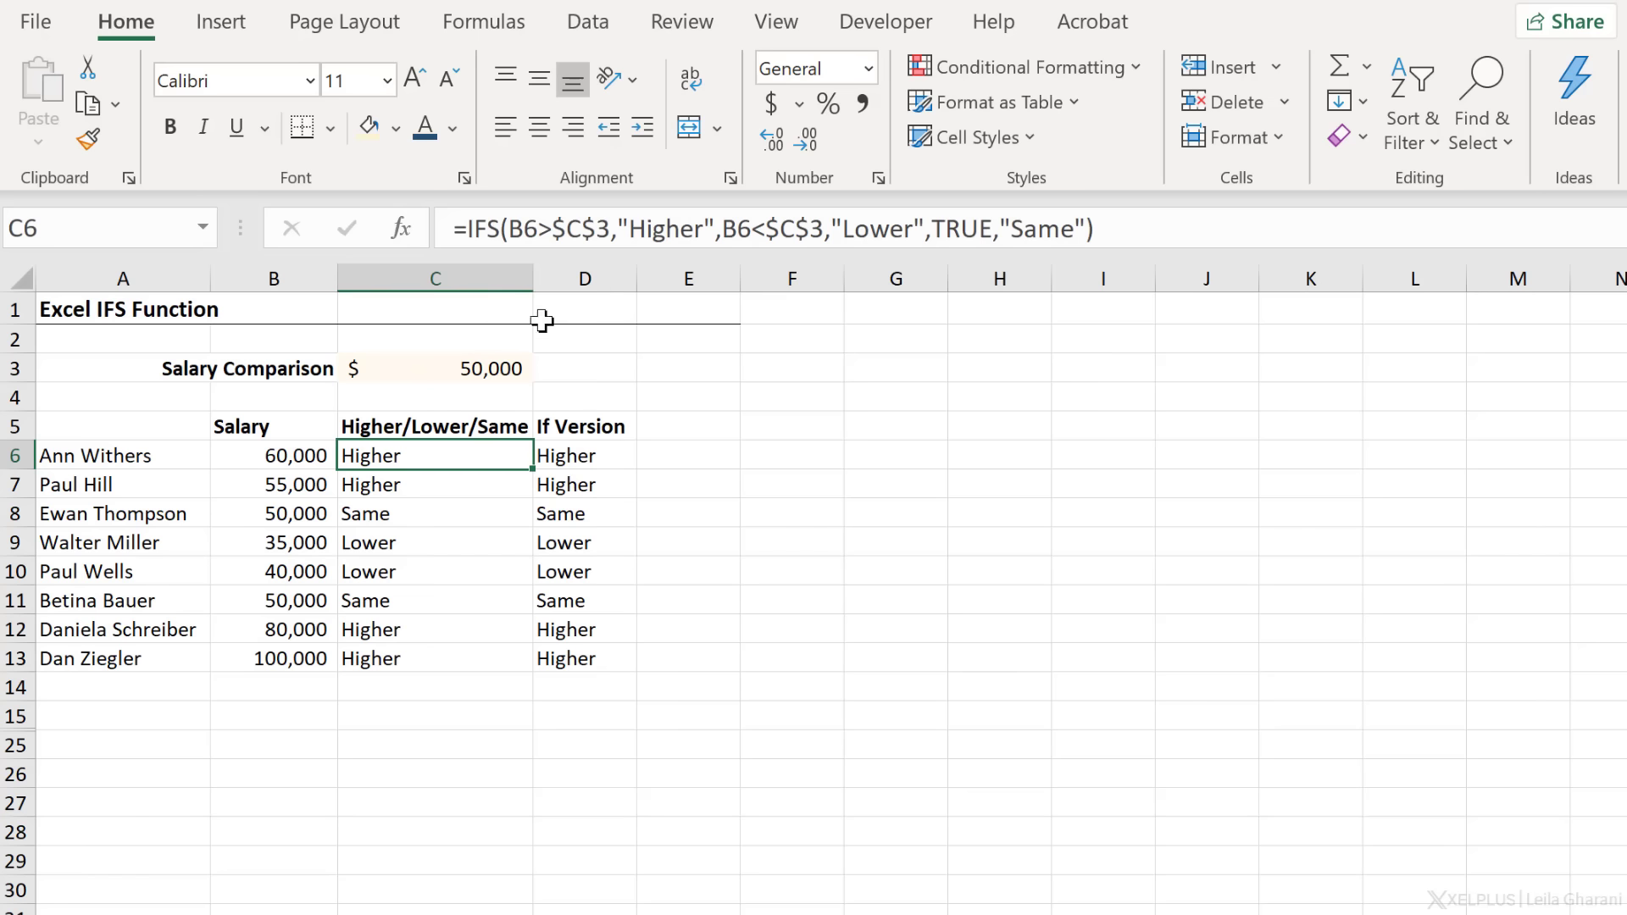
click(594, 453)
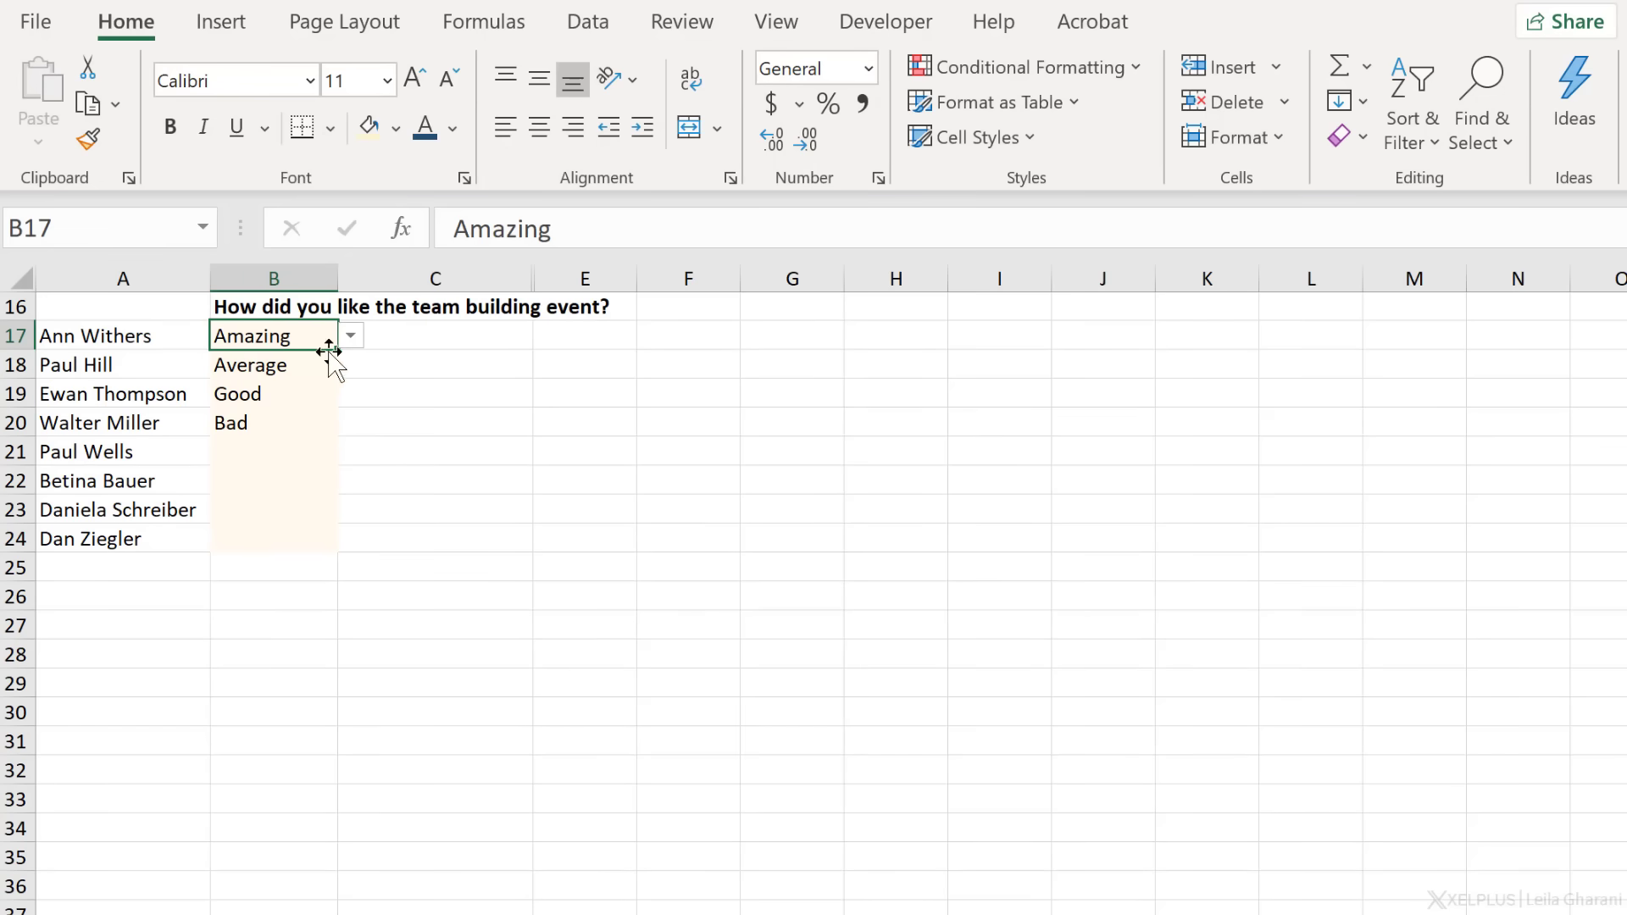
Check the drop-down choices in B17 and the data validation settings of B22 for the team building question.
click(350, 337)
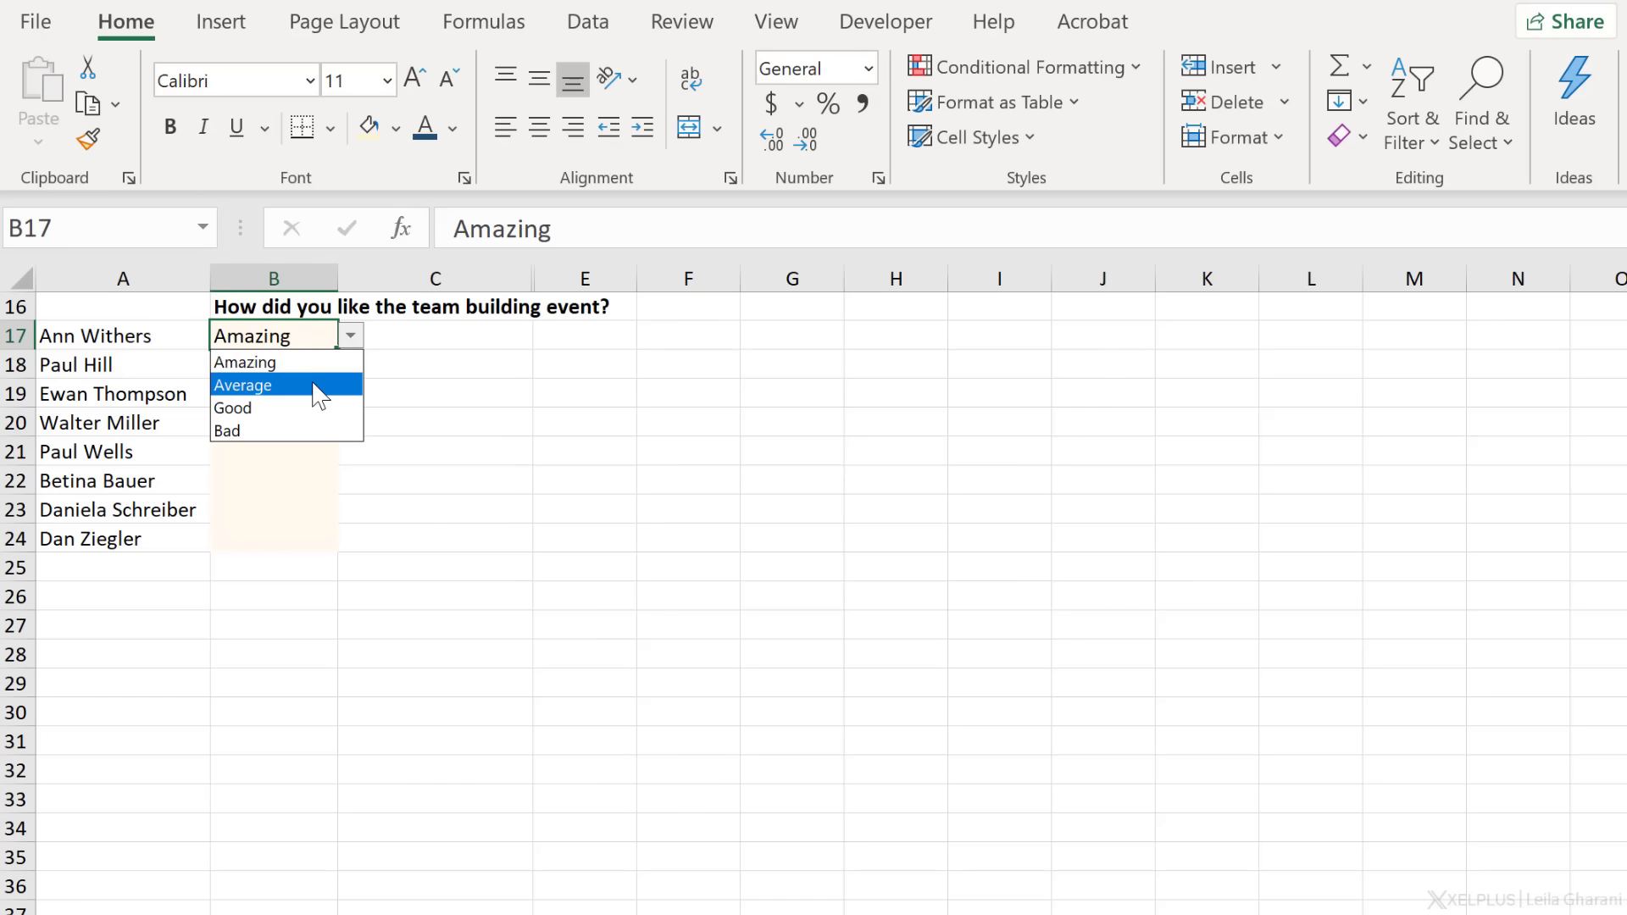
click(313, 480)
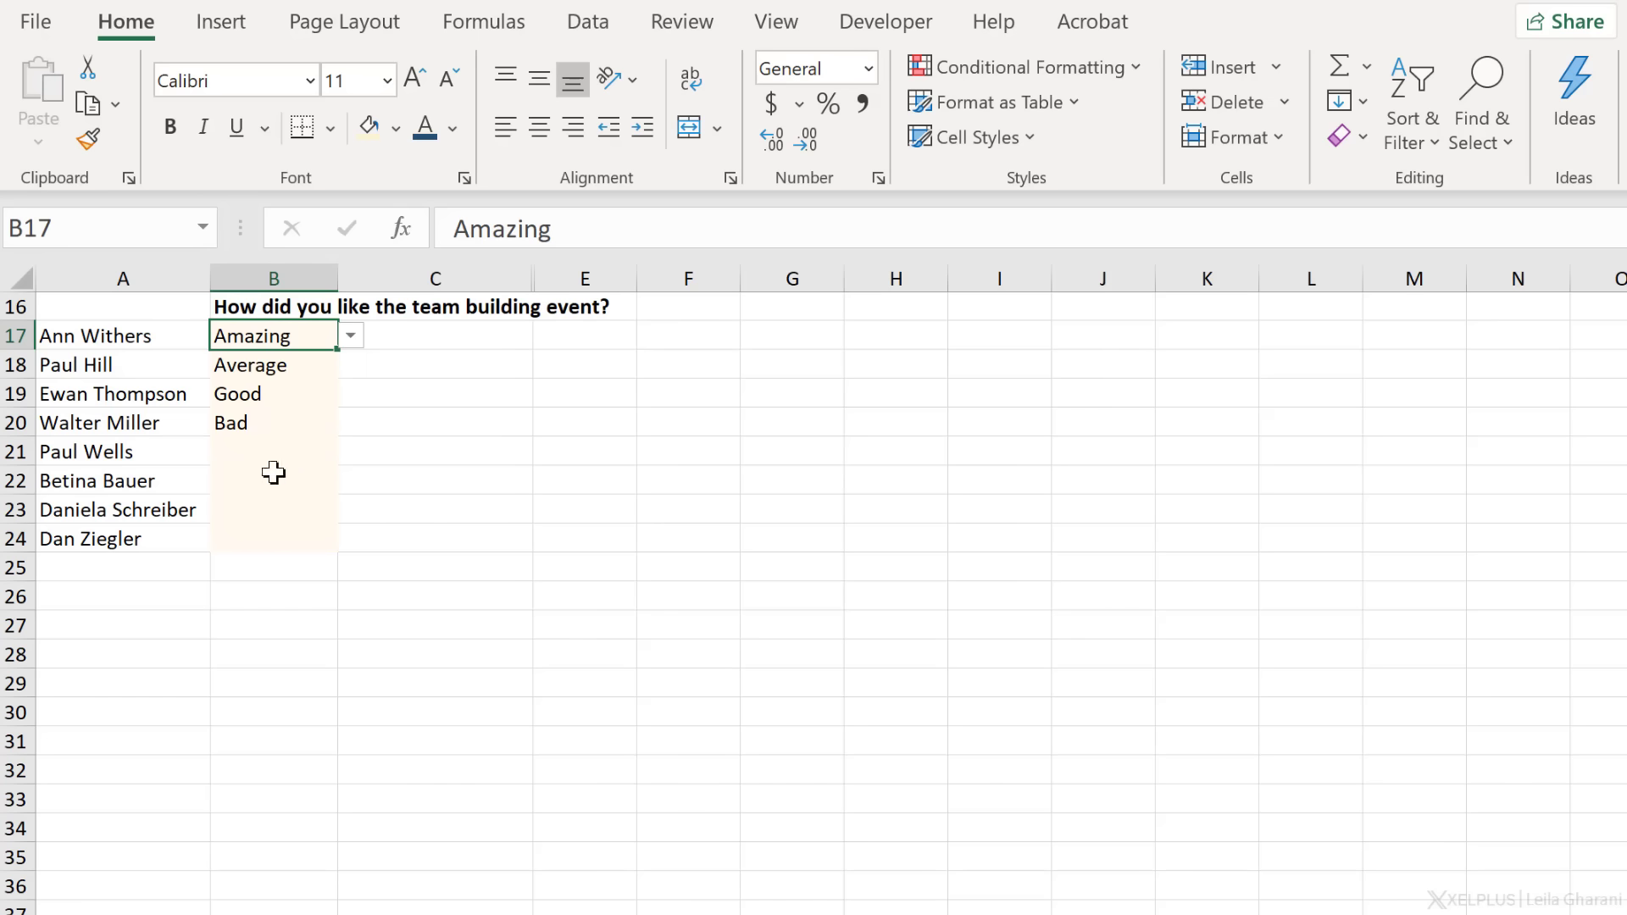
click(273, 471)
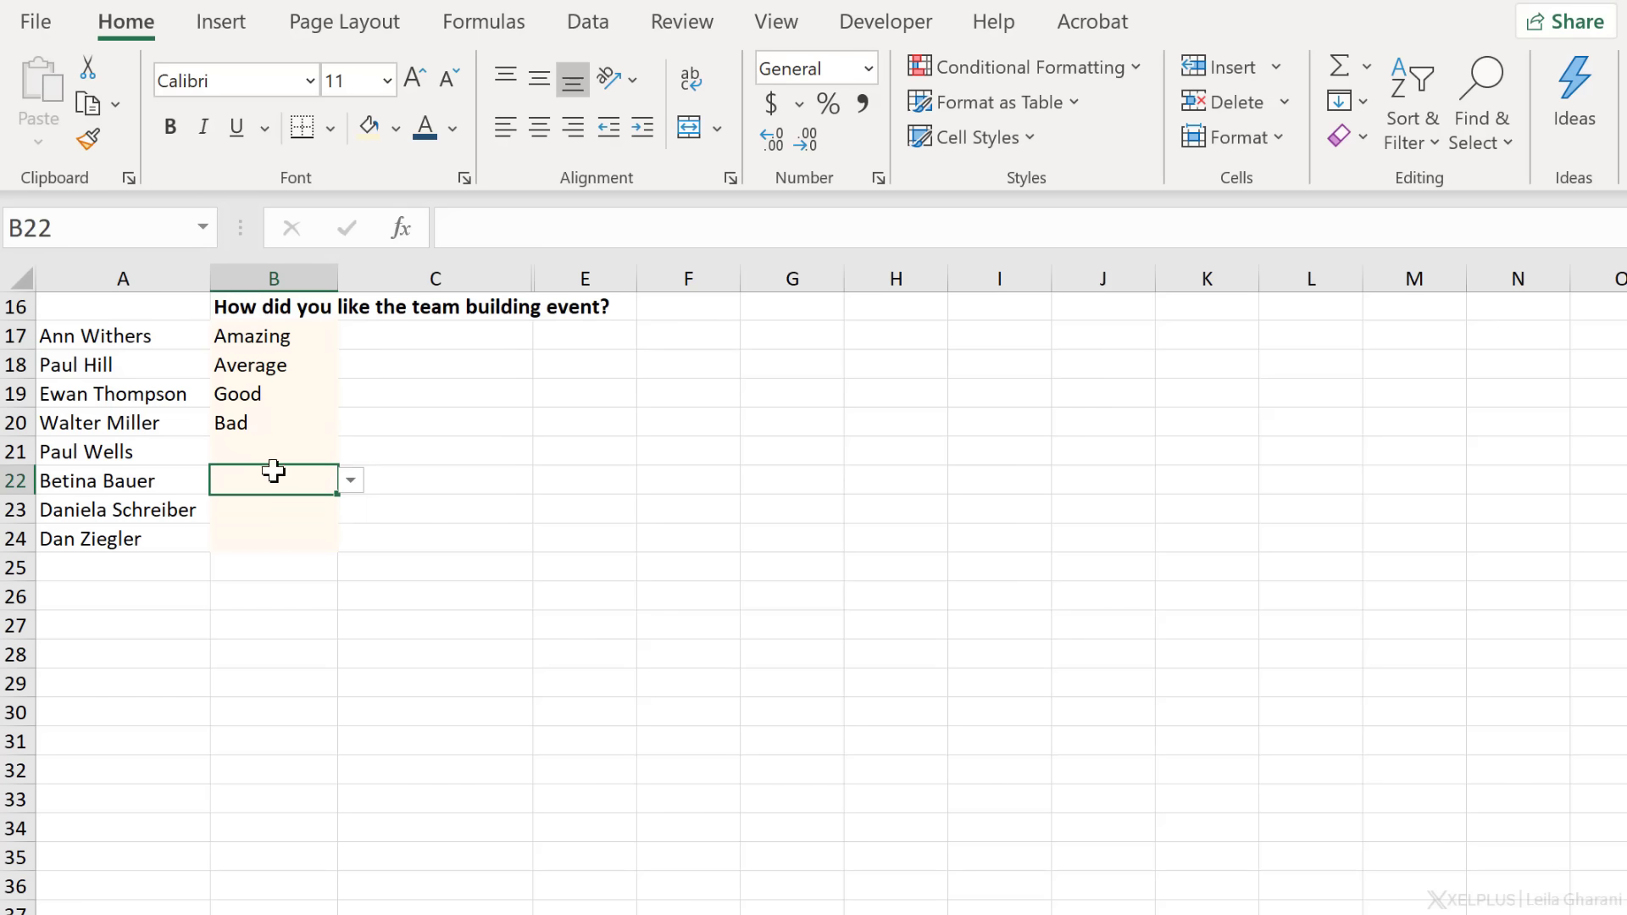
click(585, 31)
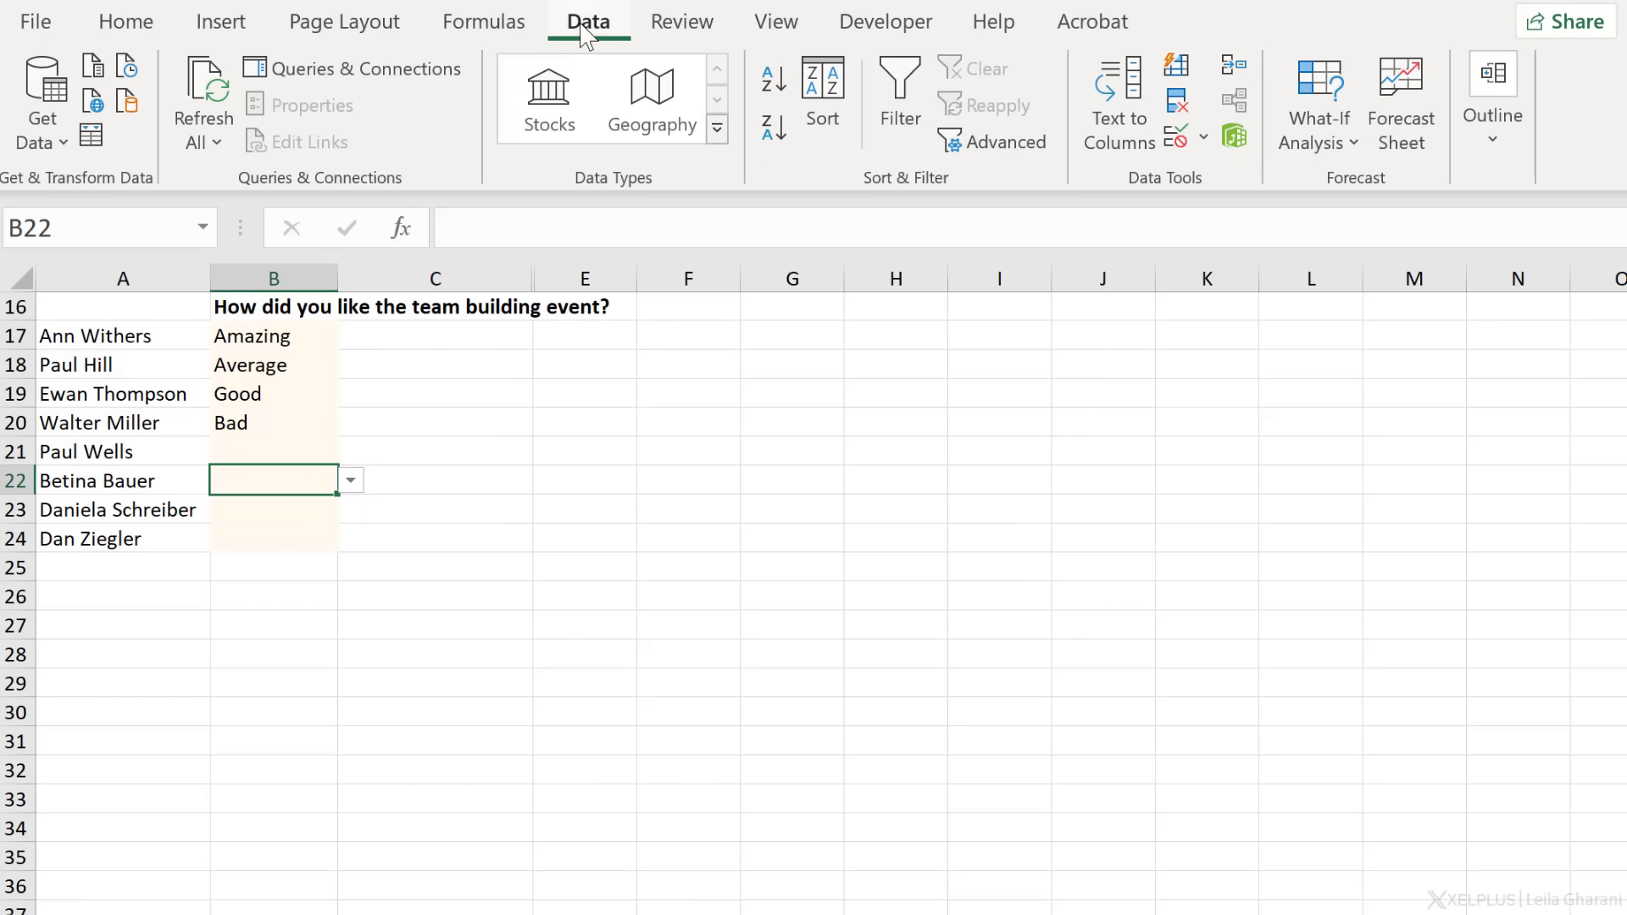
click(1176, 136)
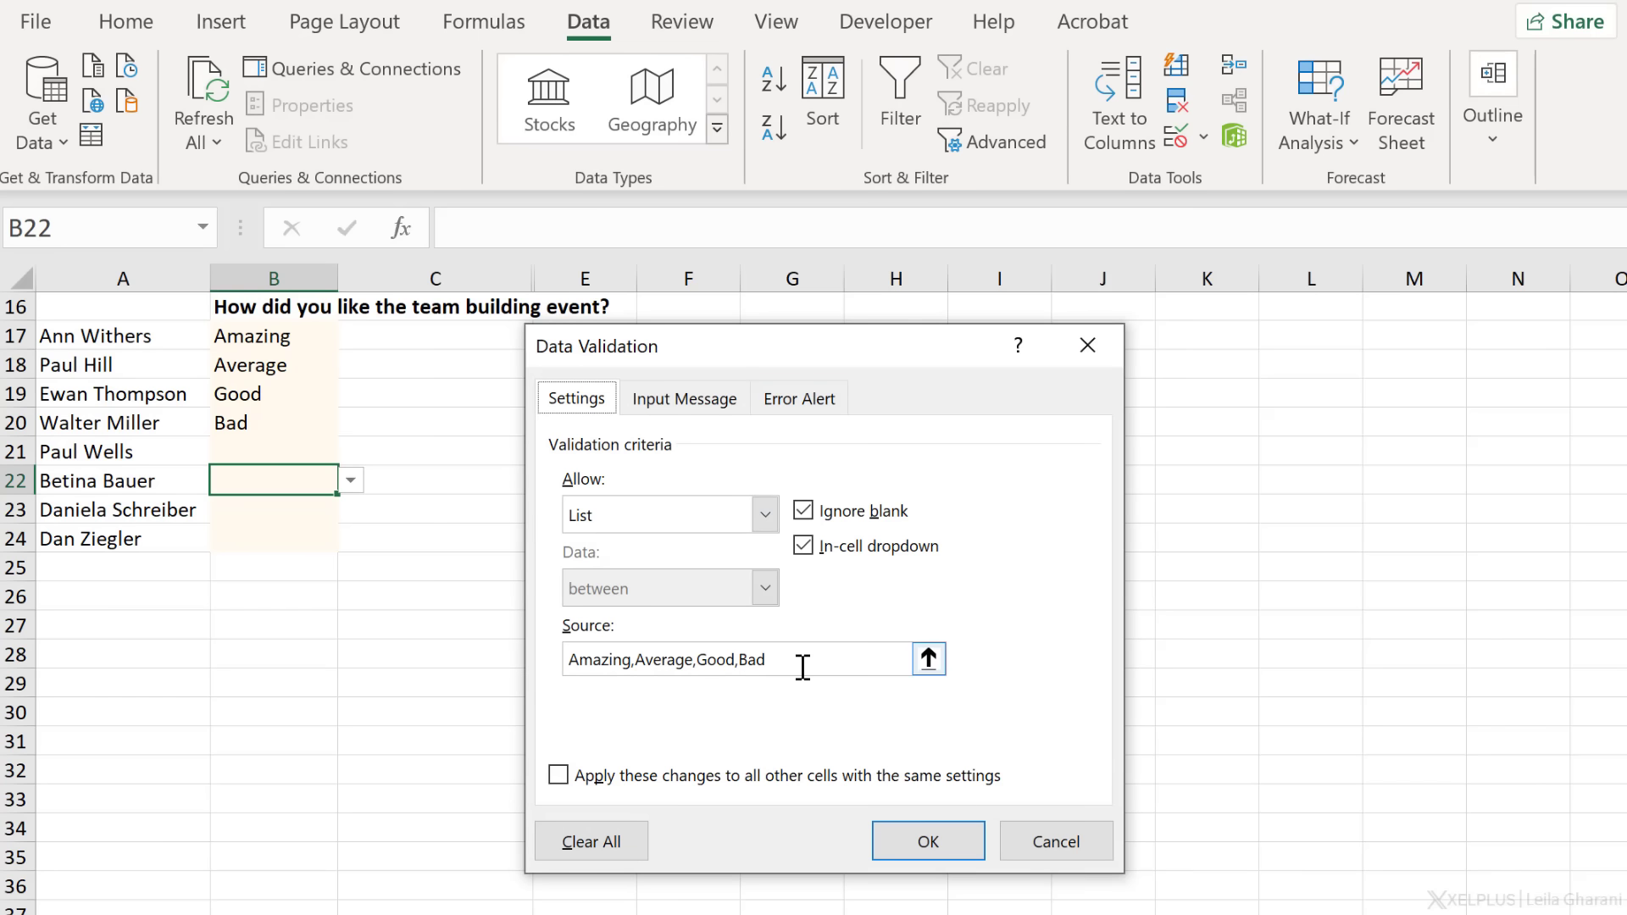
click(896, 835)
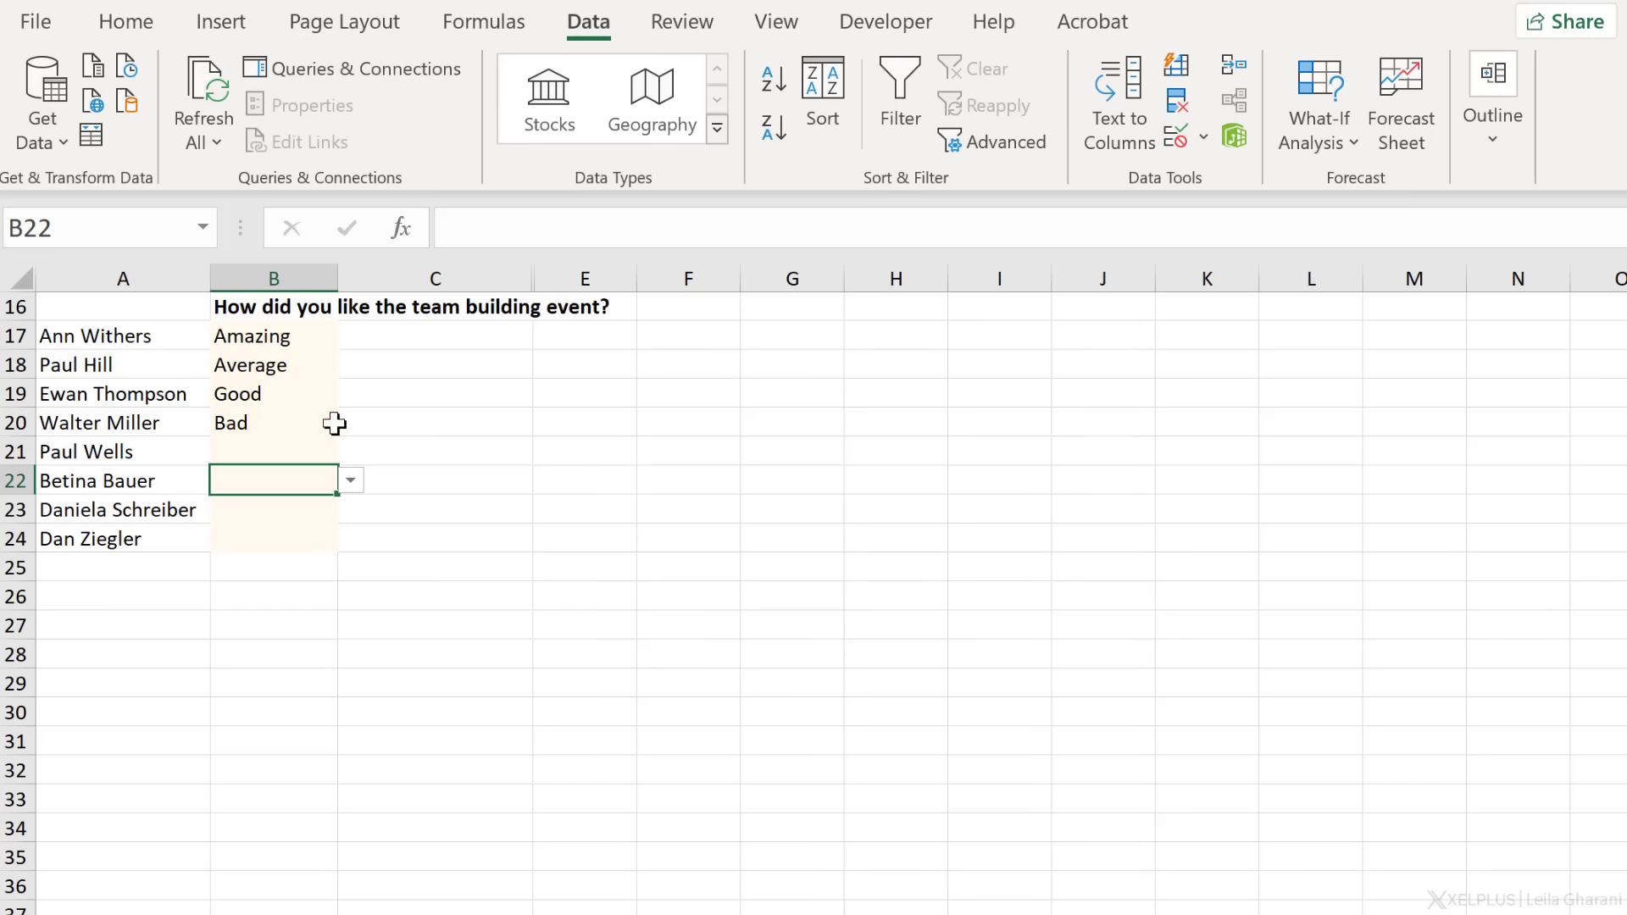
Start an IFS formula in C17 that tests B17="Amazing" and returns an enthusiastic face emoji.
click(389, 342)
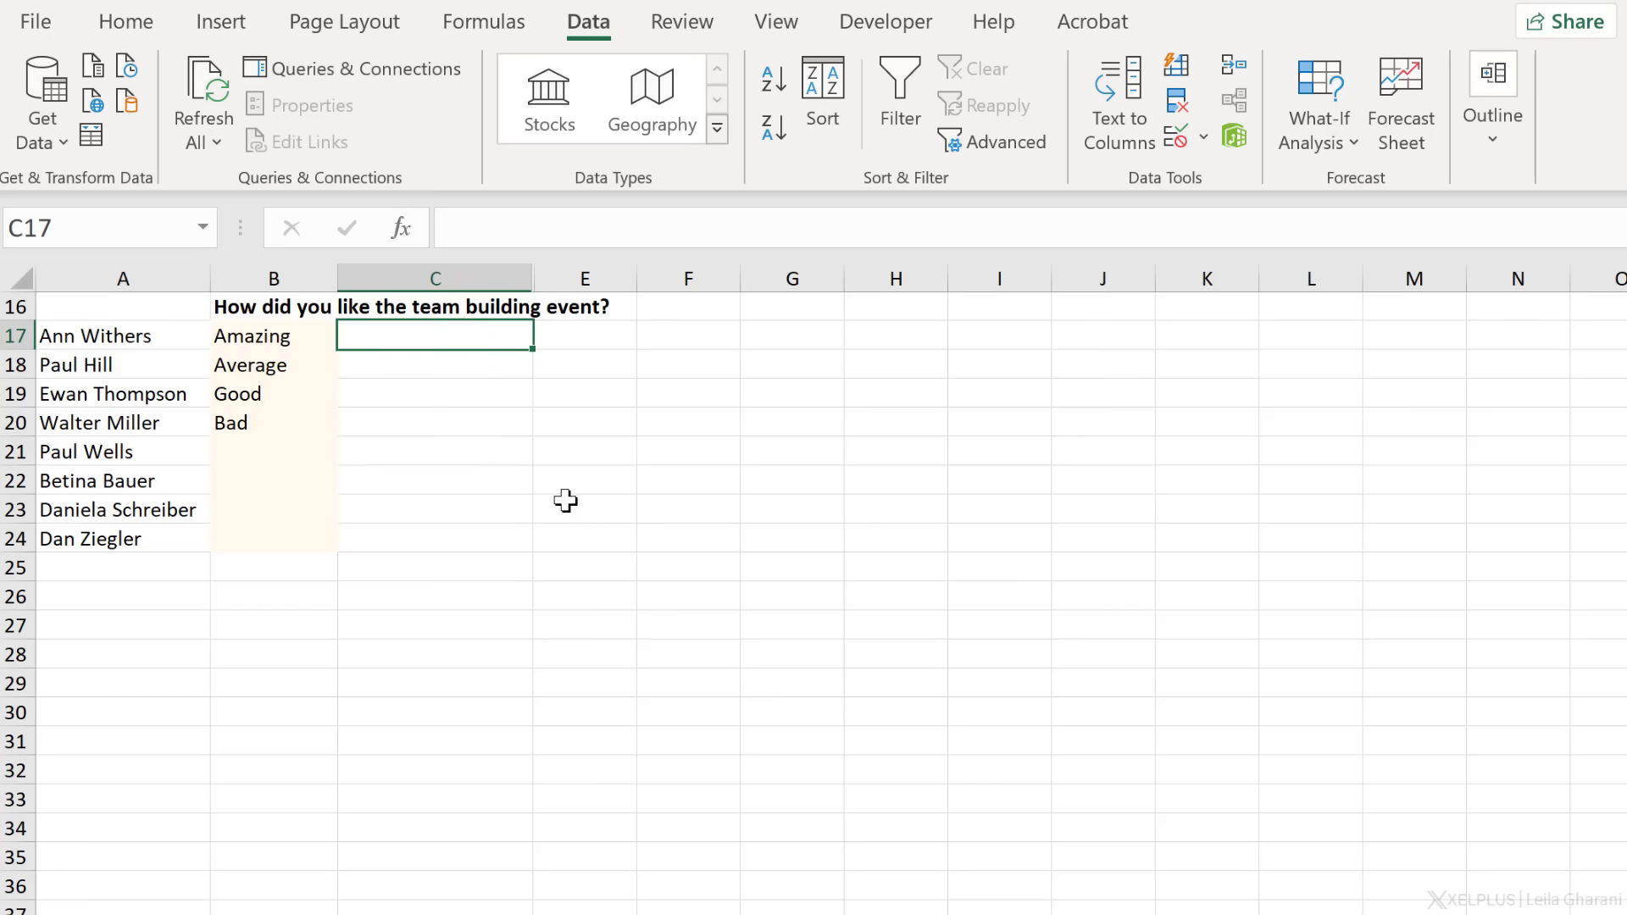
text(=)
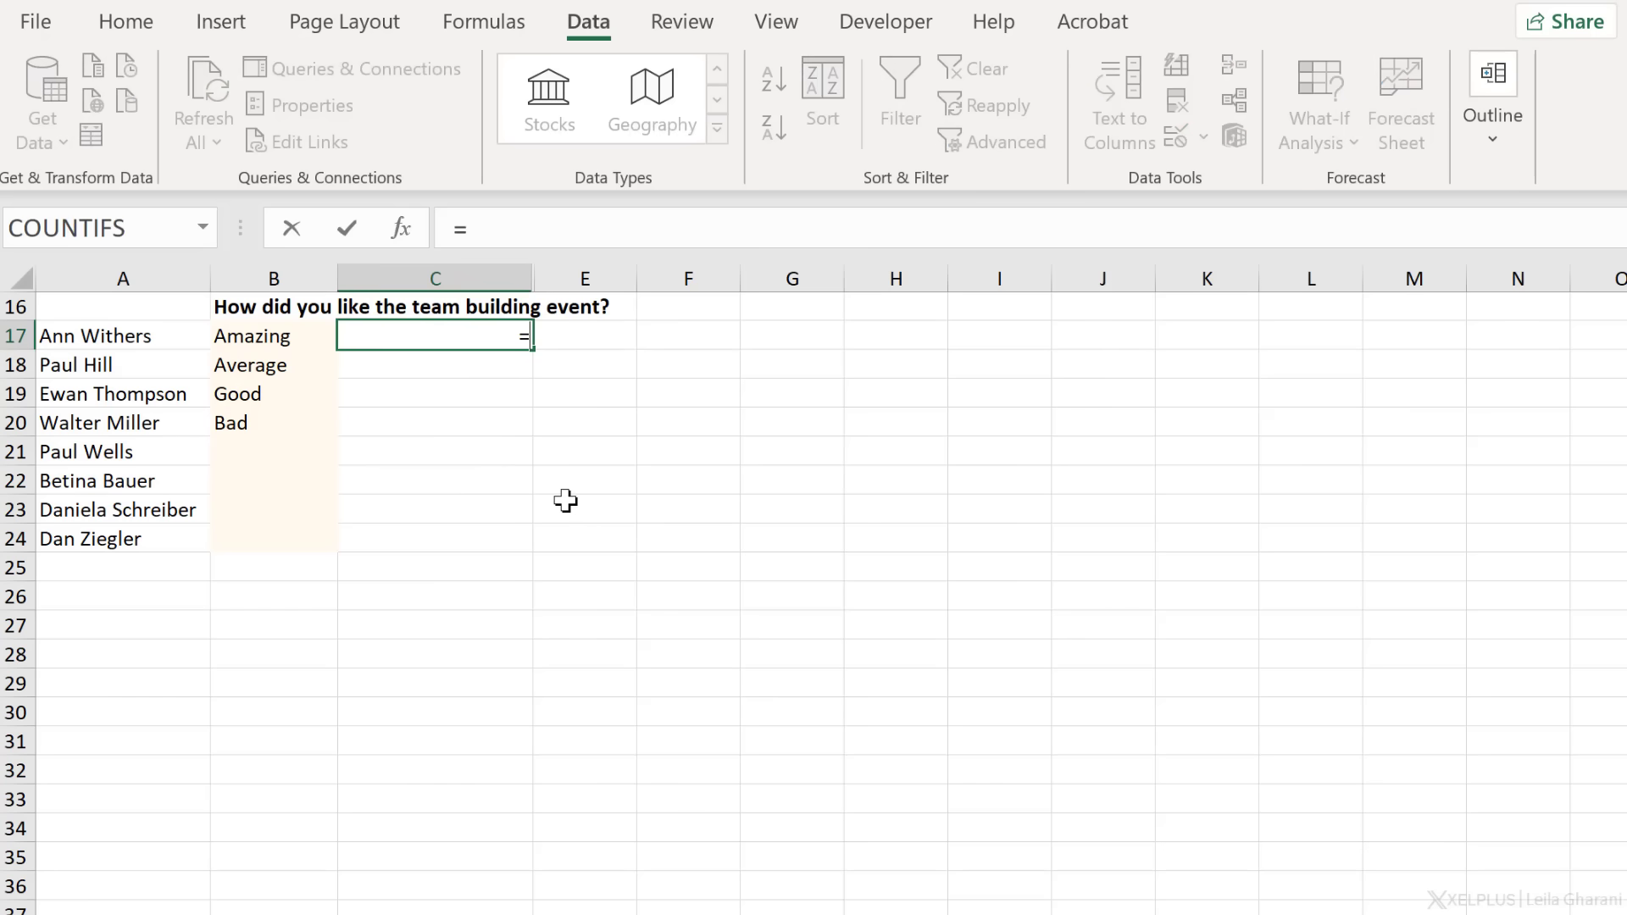
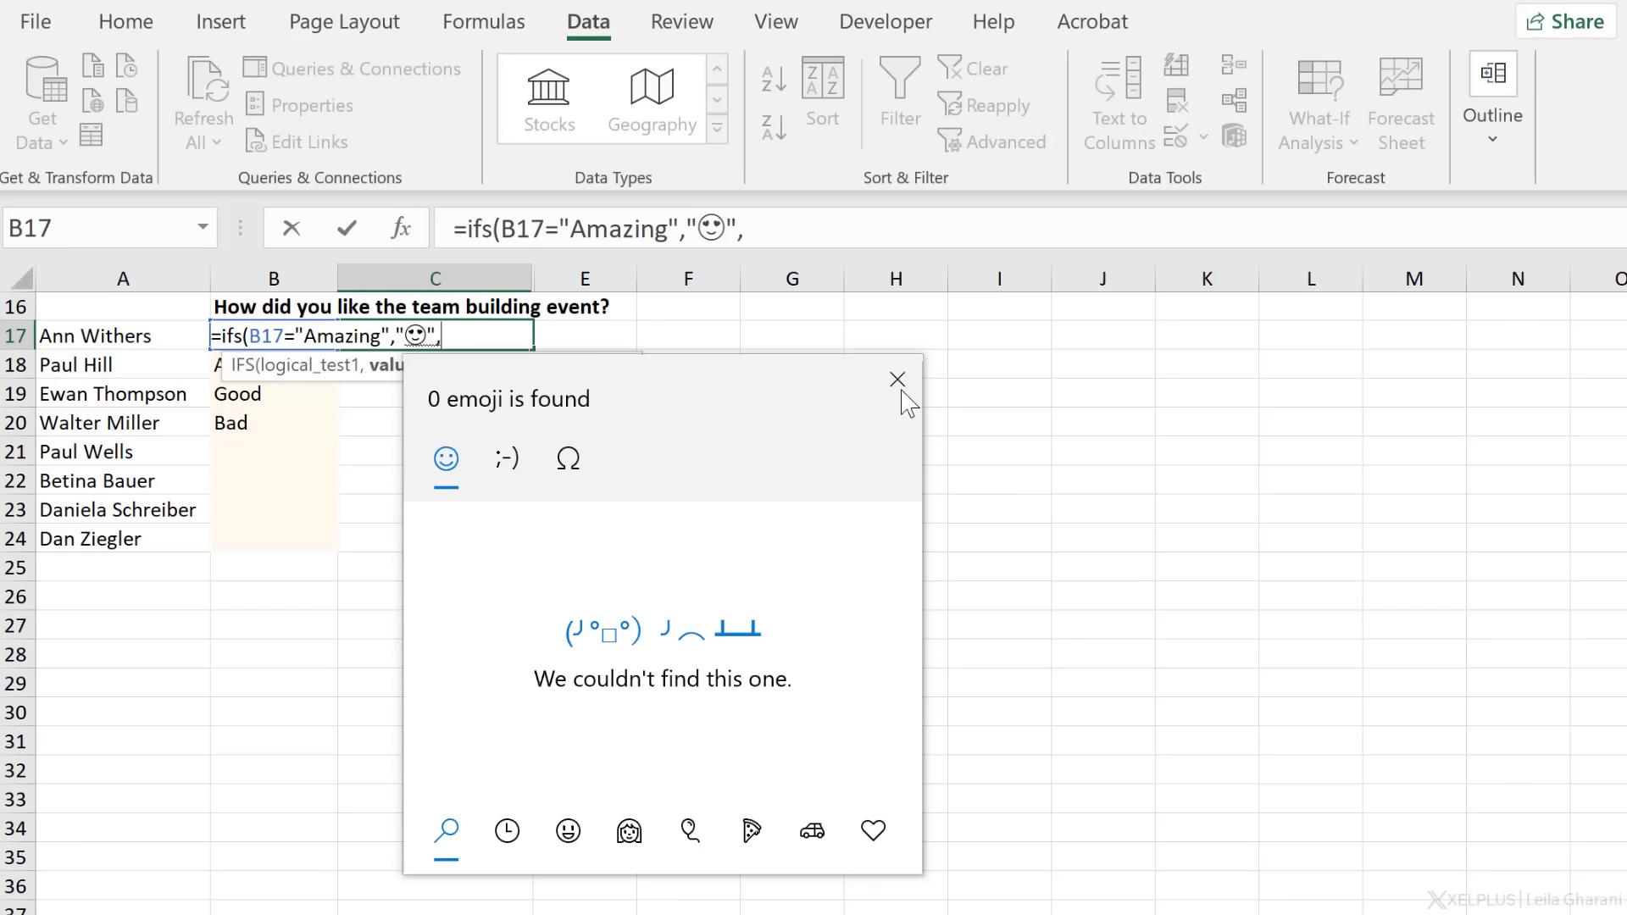
click(898, 379)
Add the test B17="Good" to the C17 formula, returning a slightly smiling face emoji.
text(B17)
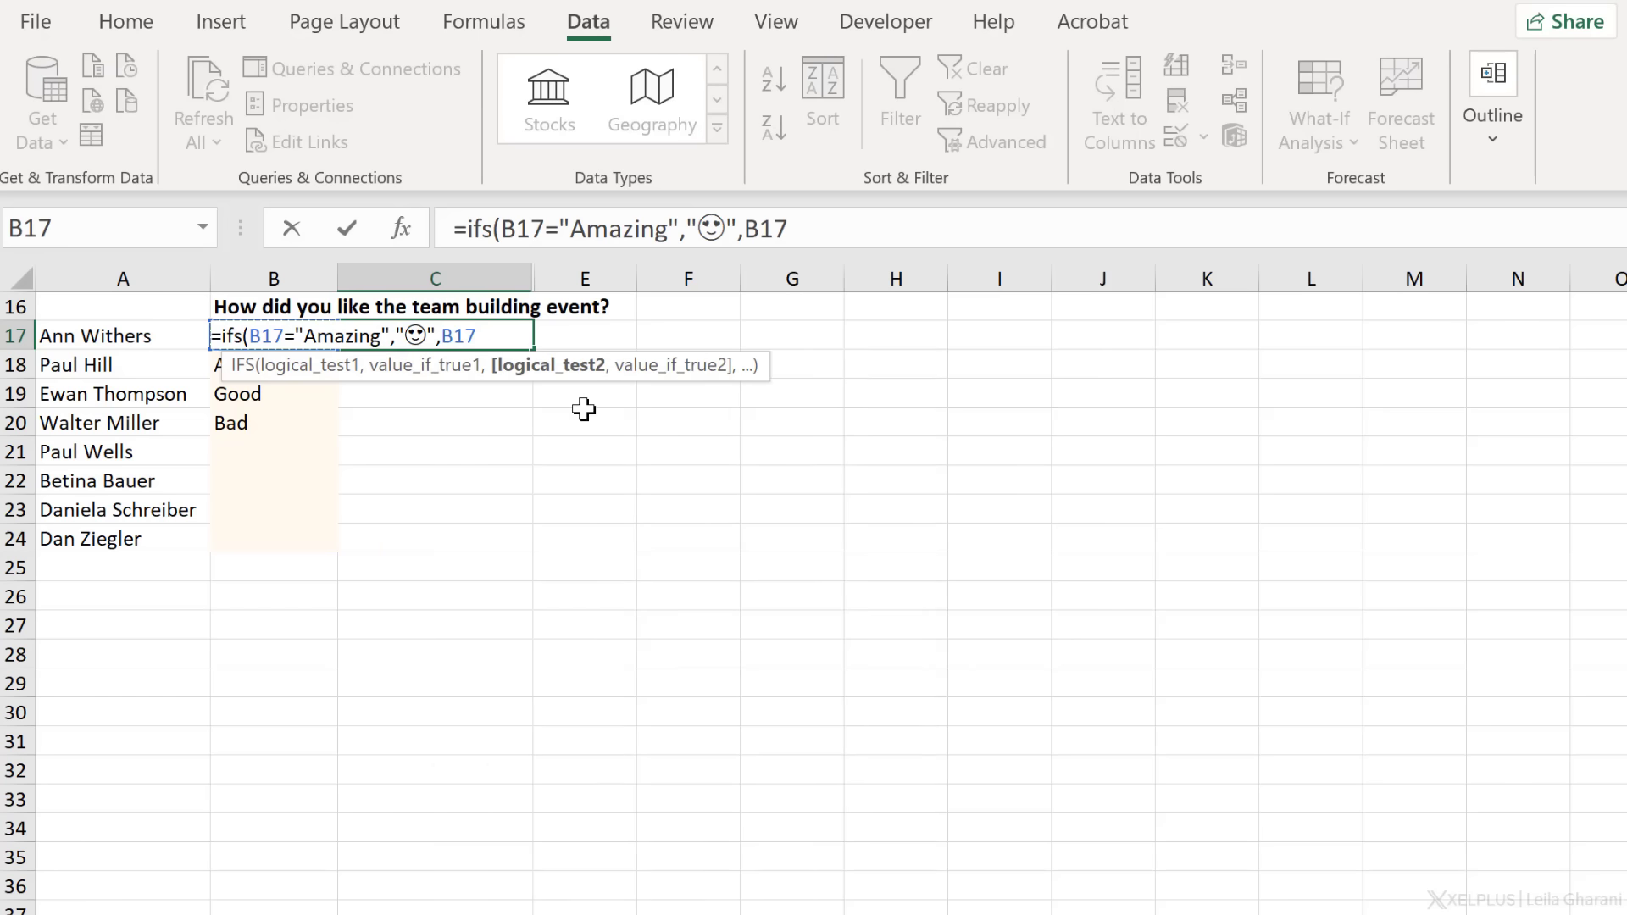
text(="Good)
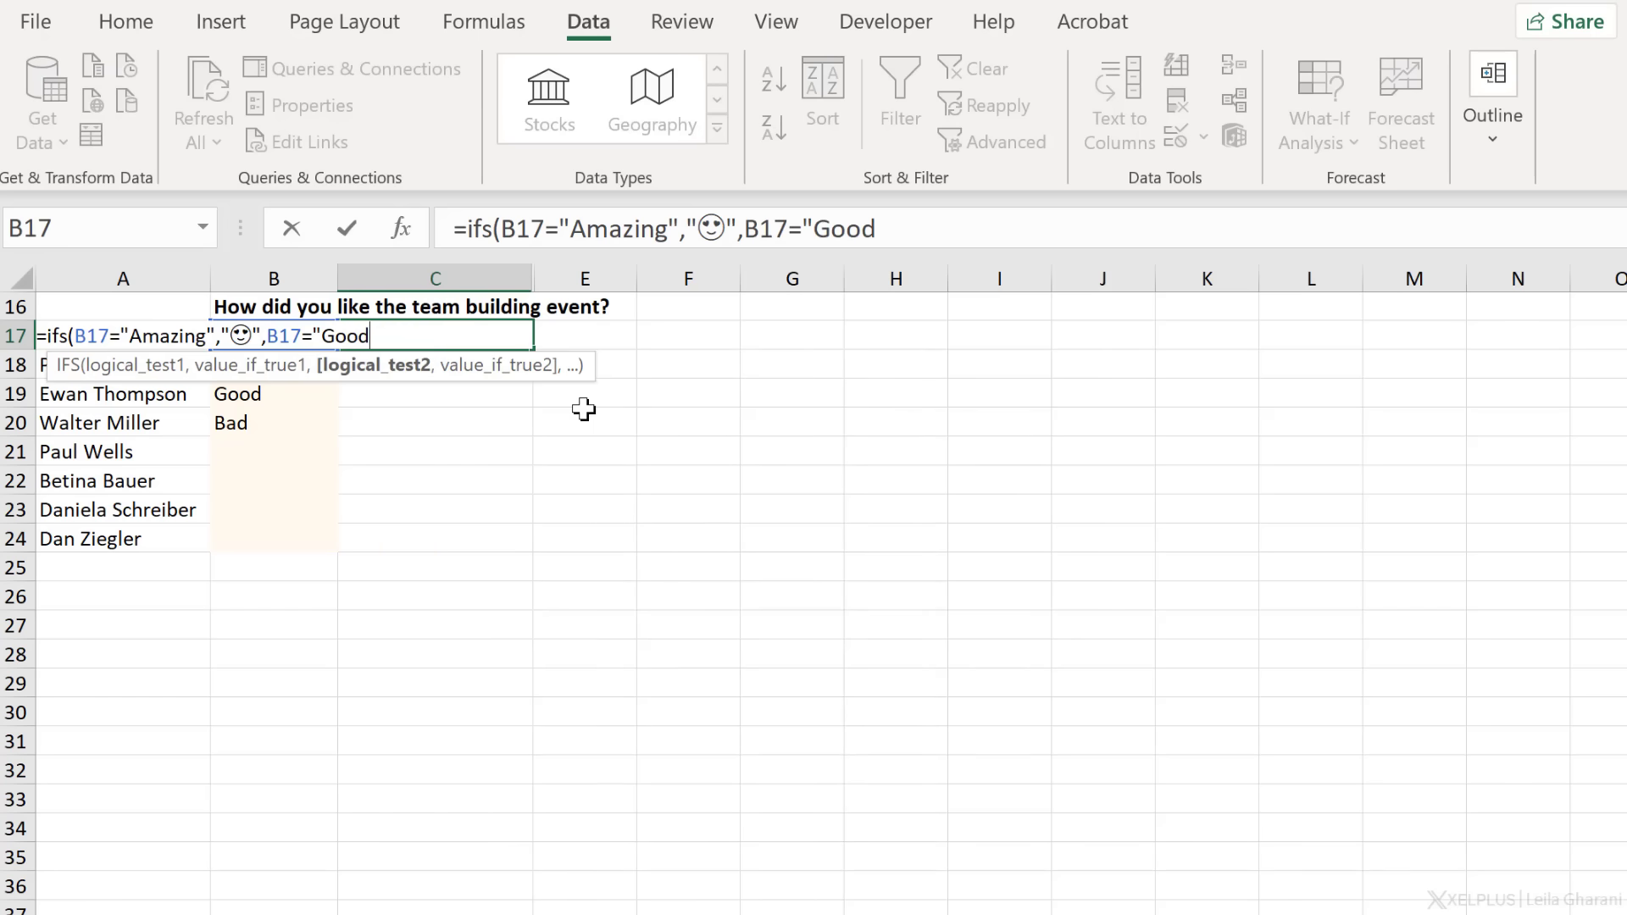
text(",)
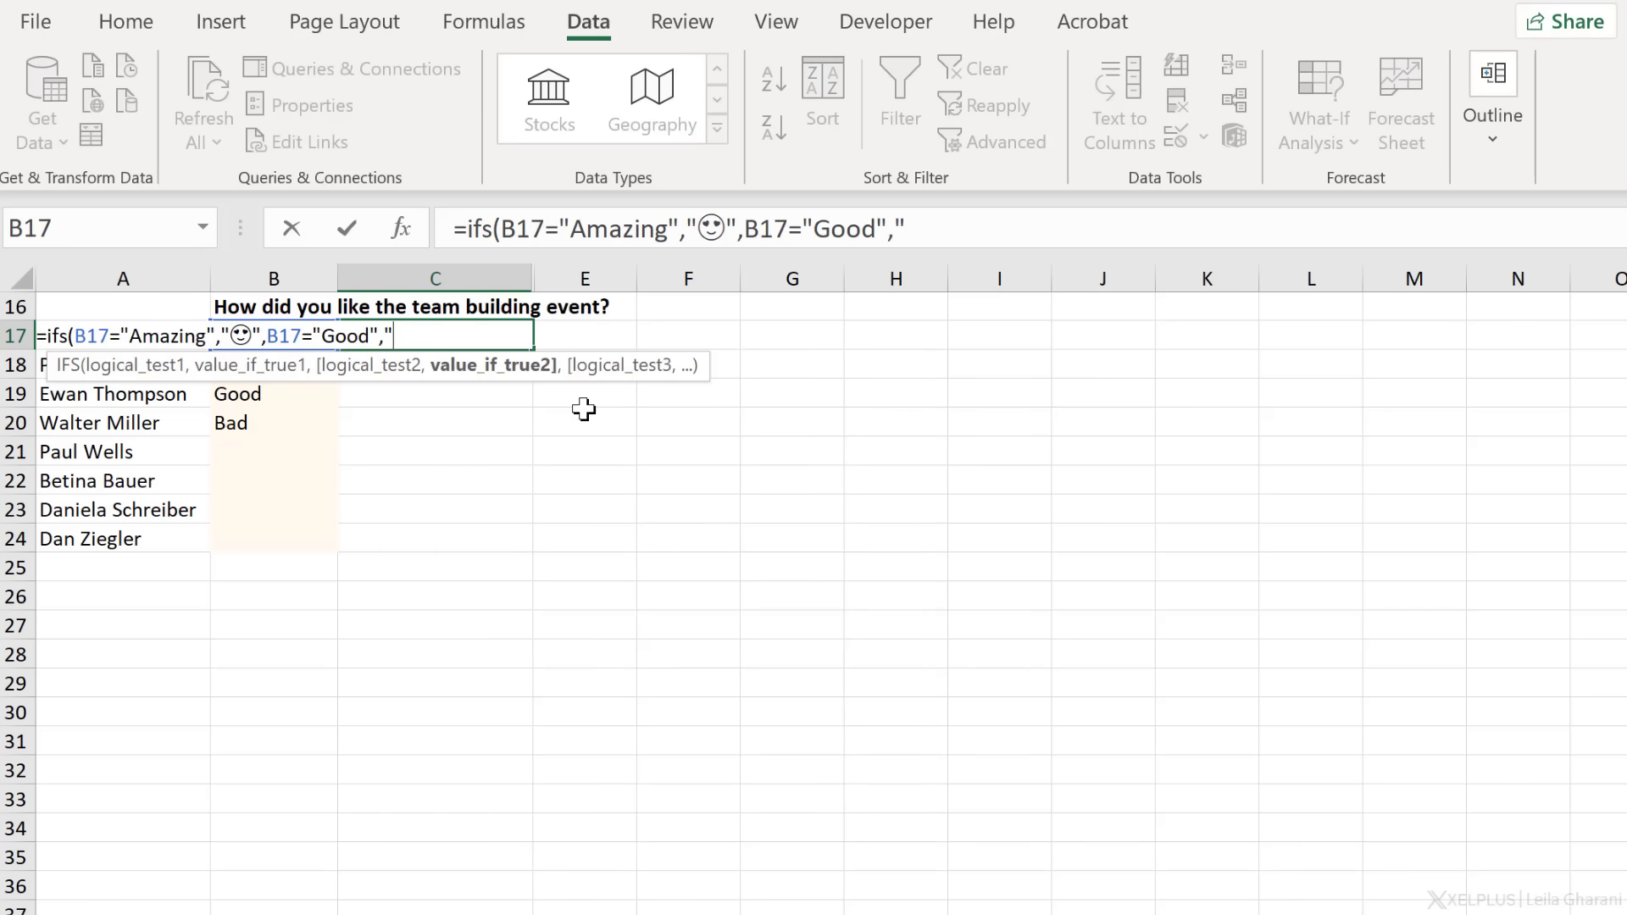
key(super+period)
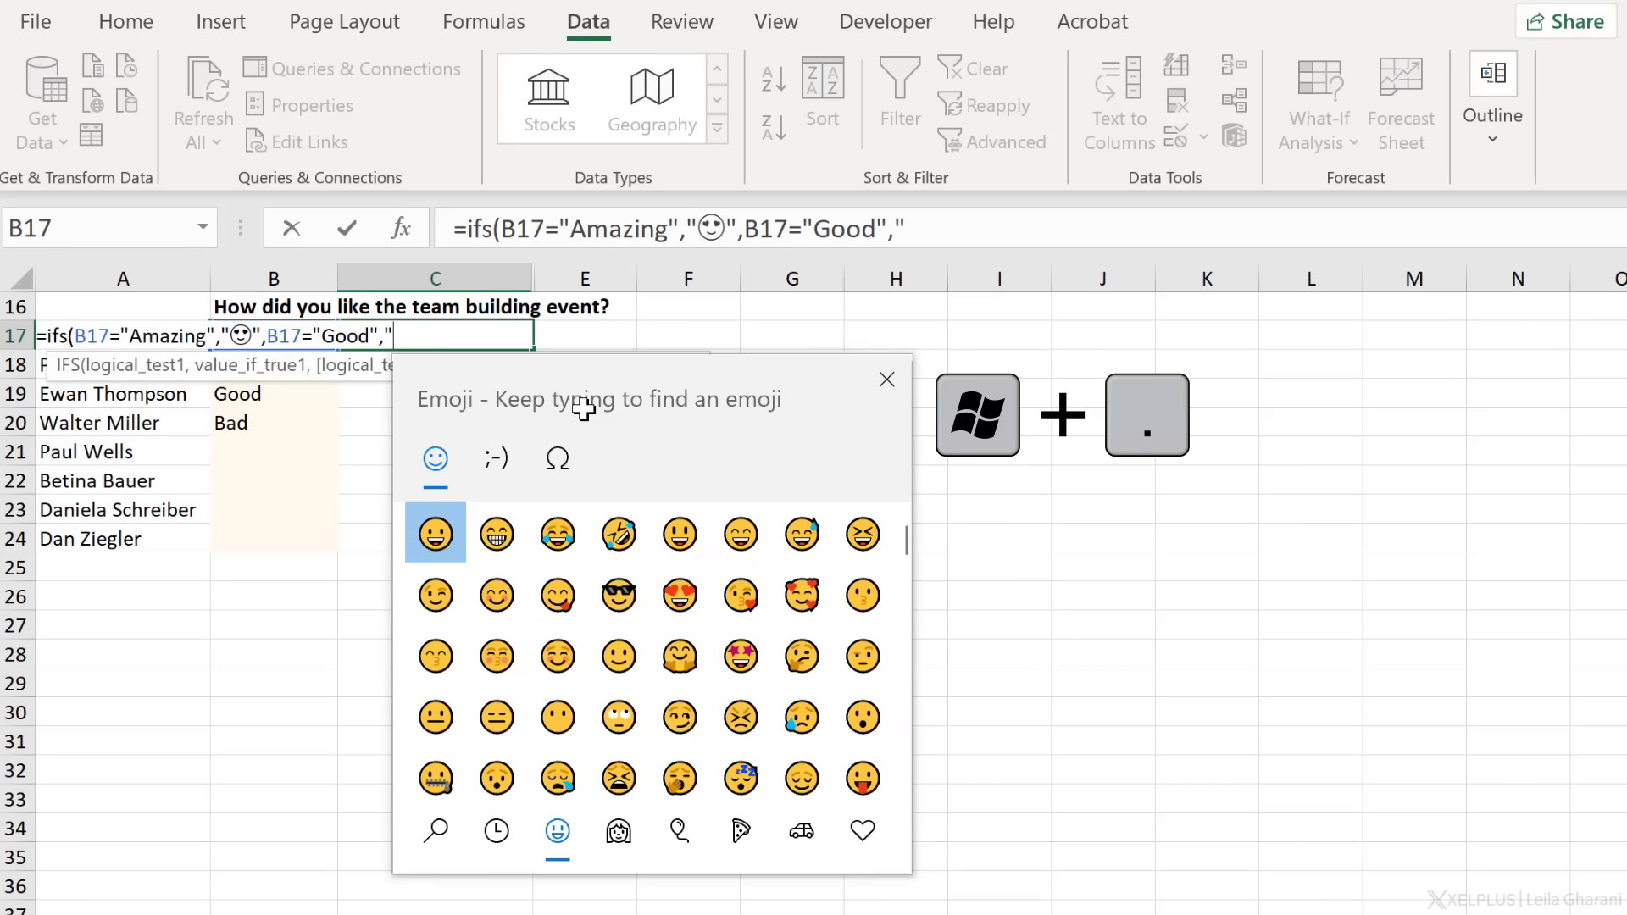
click(628, 665)
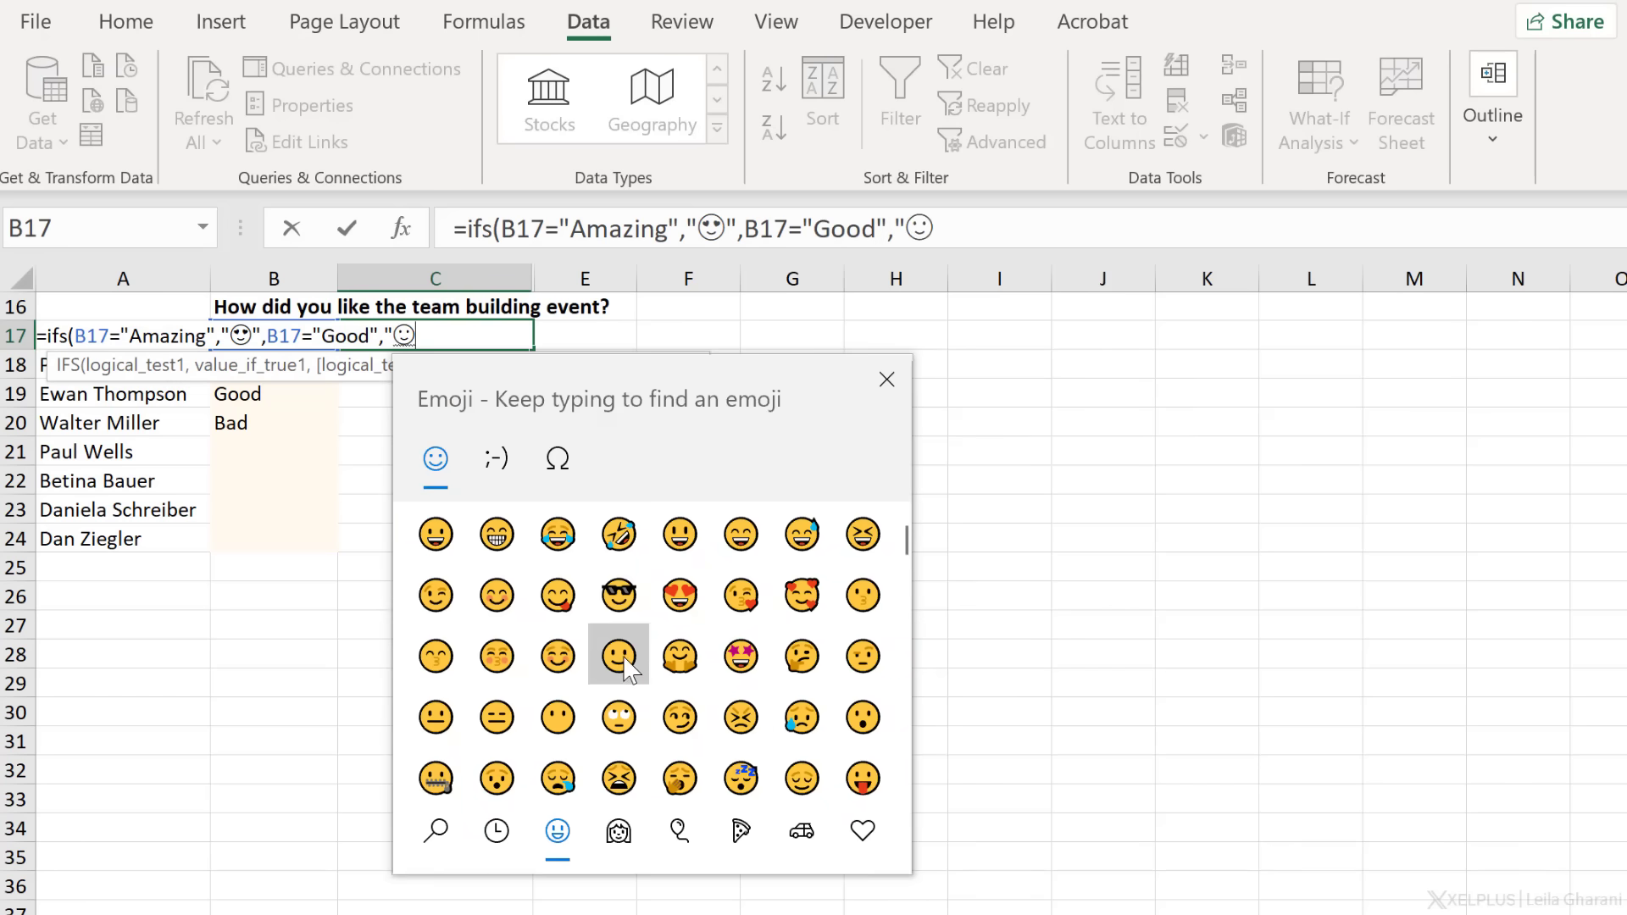
text(",)
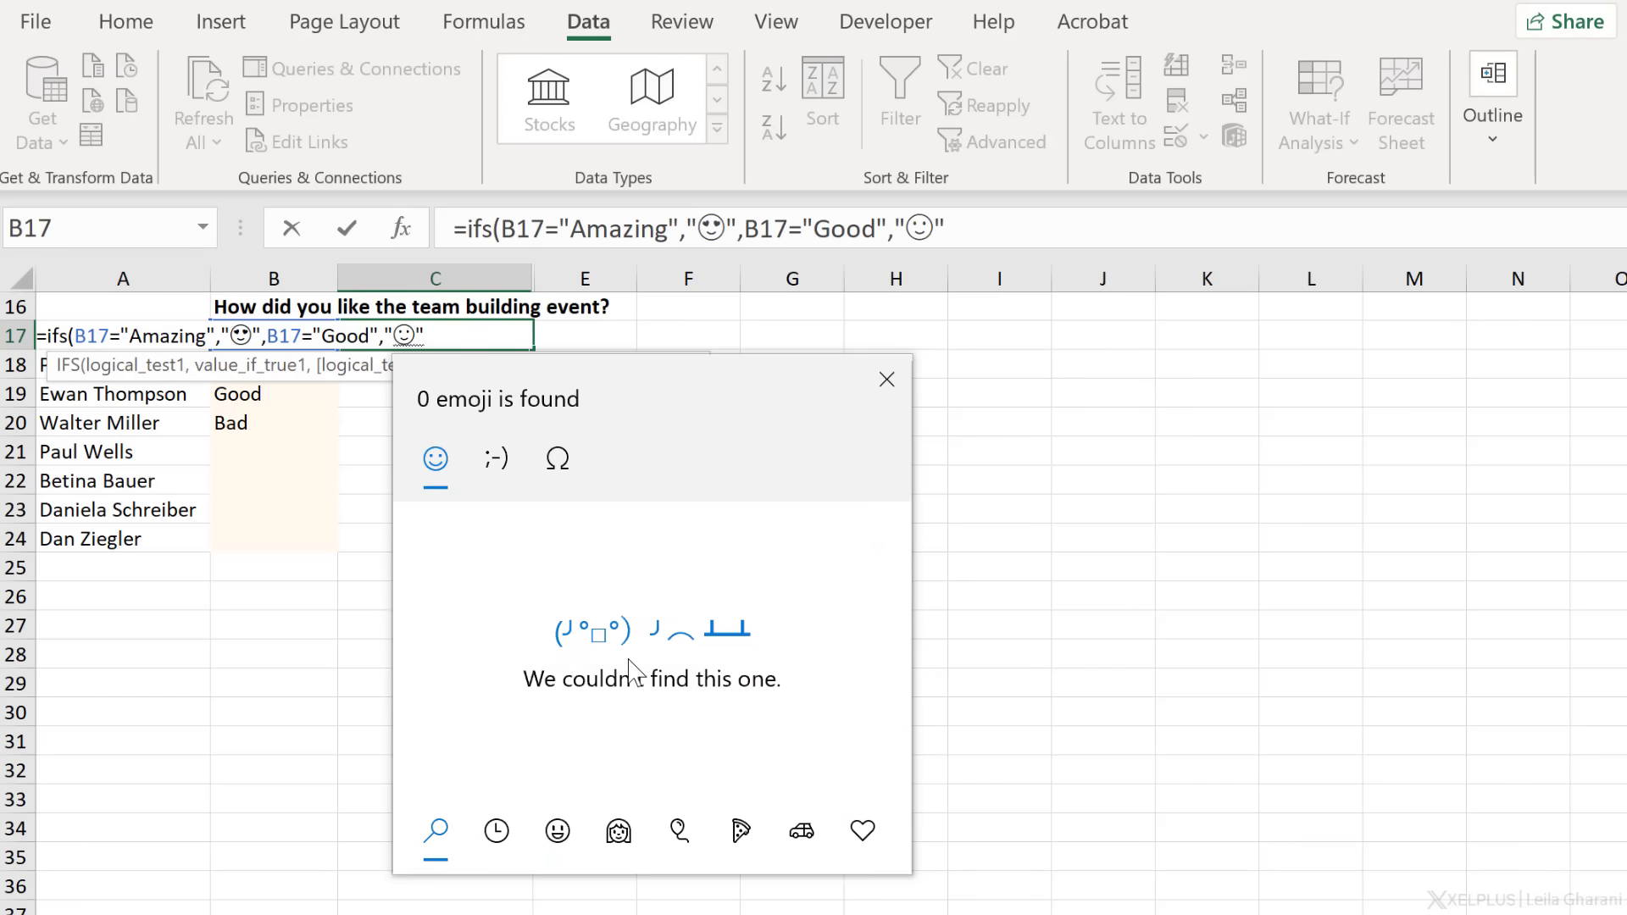
click(888, 381)
Add the test B17="Average" to the C17 formula, returning a face emoji without a mouth.
text(,B17=)
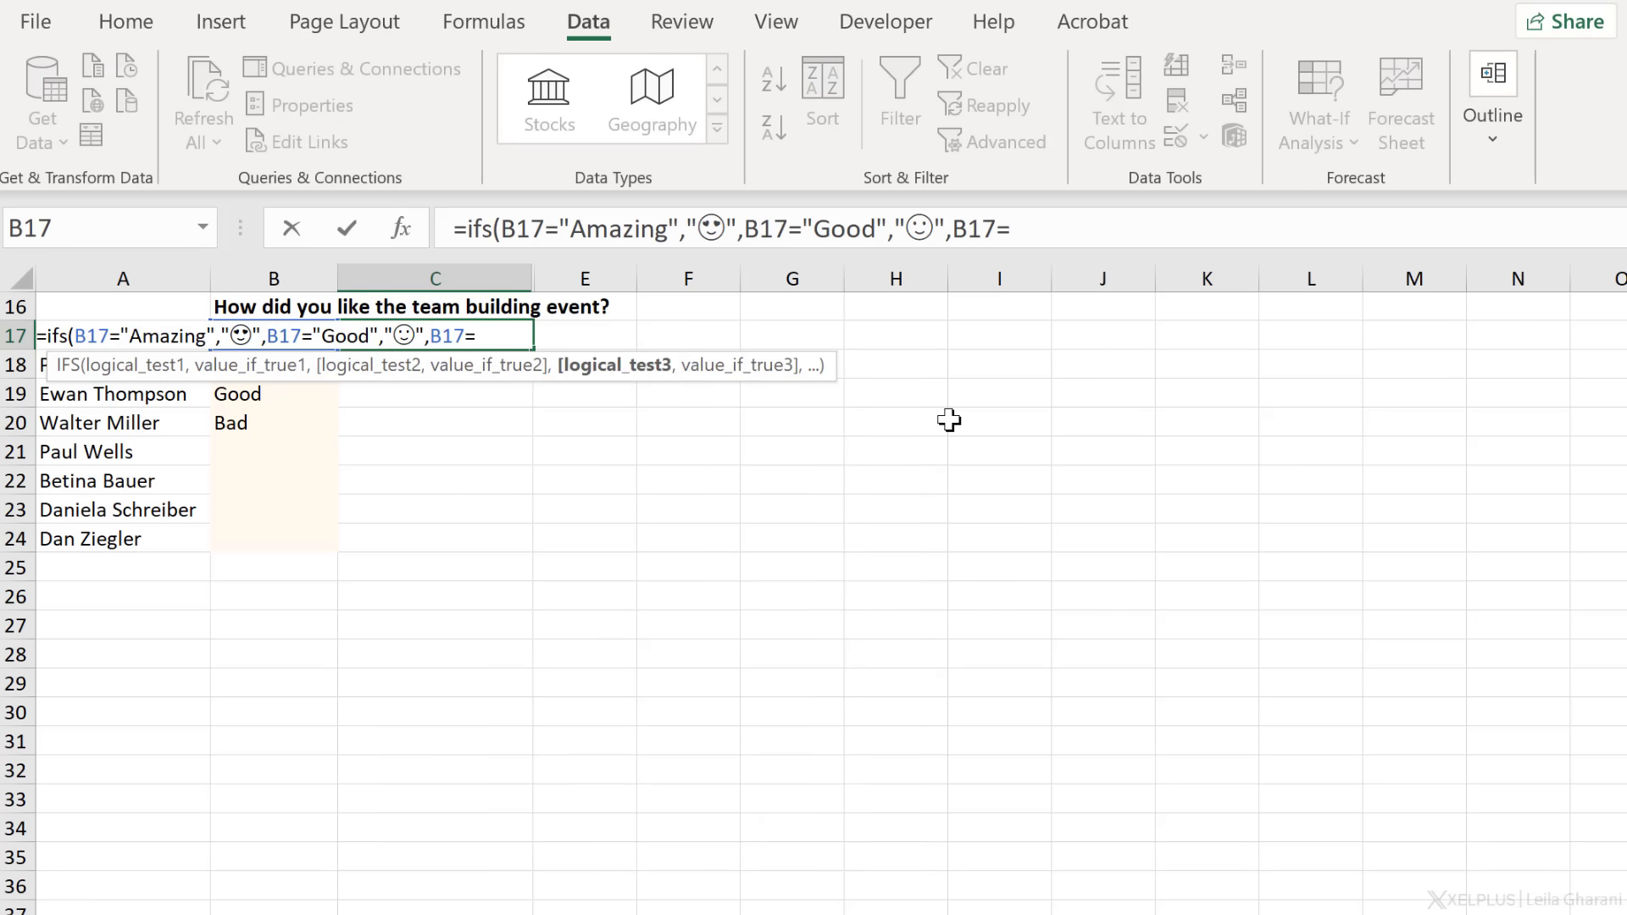
text("Average")
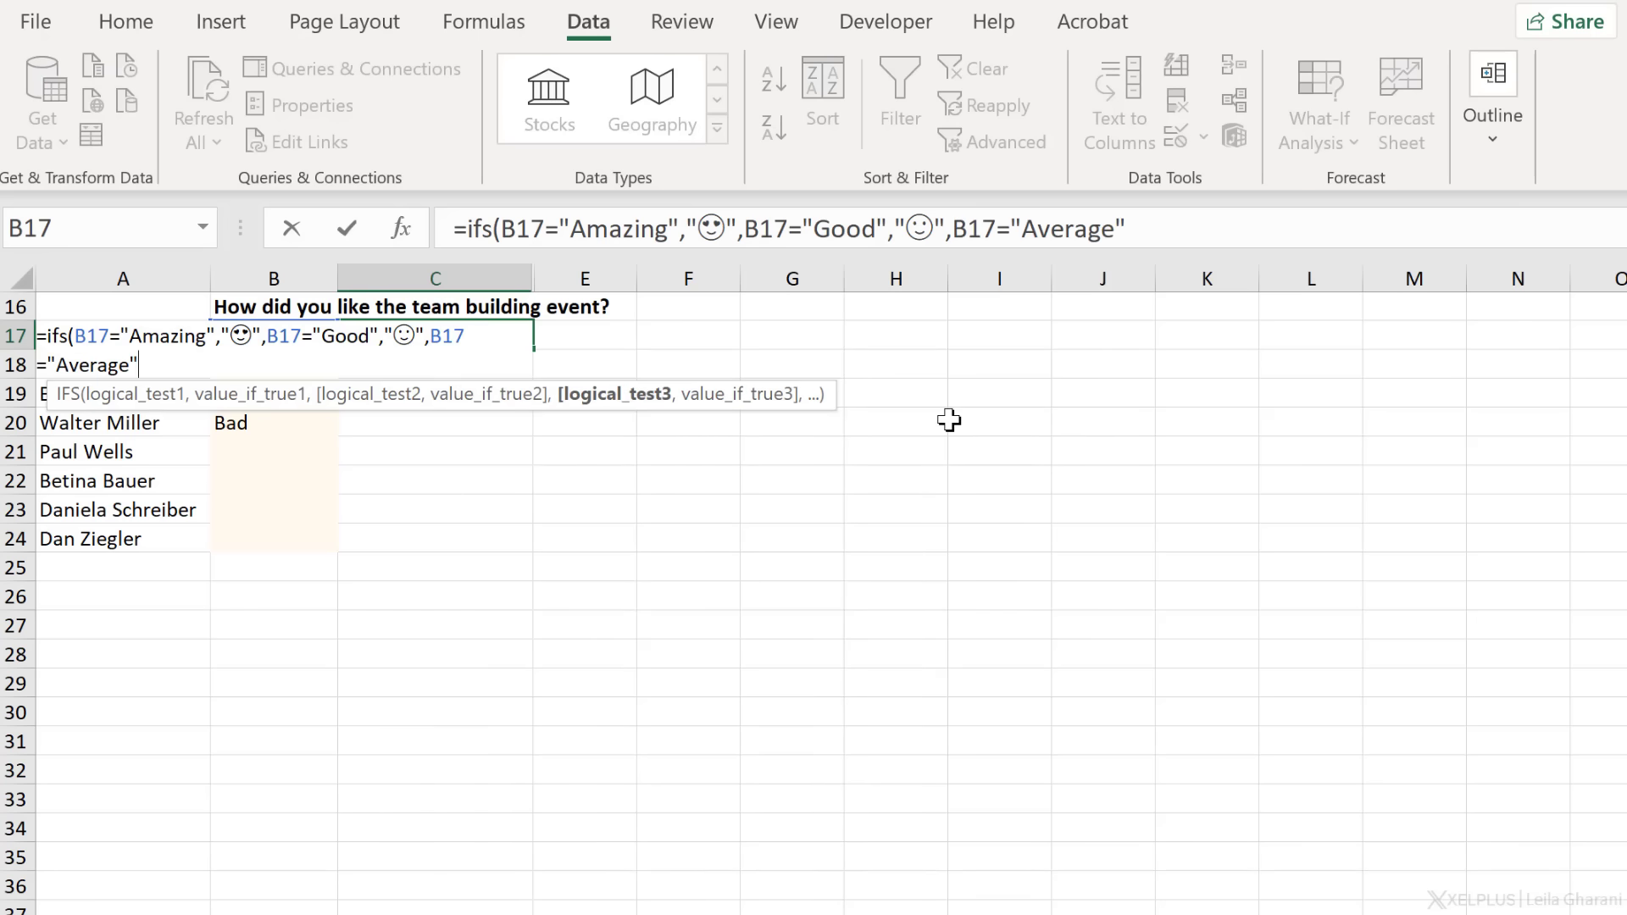
text(,)
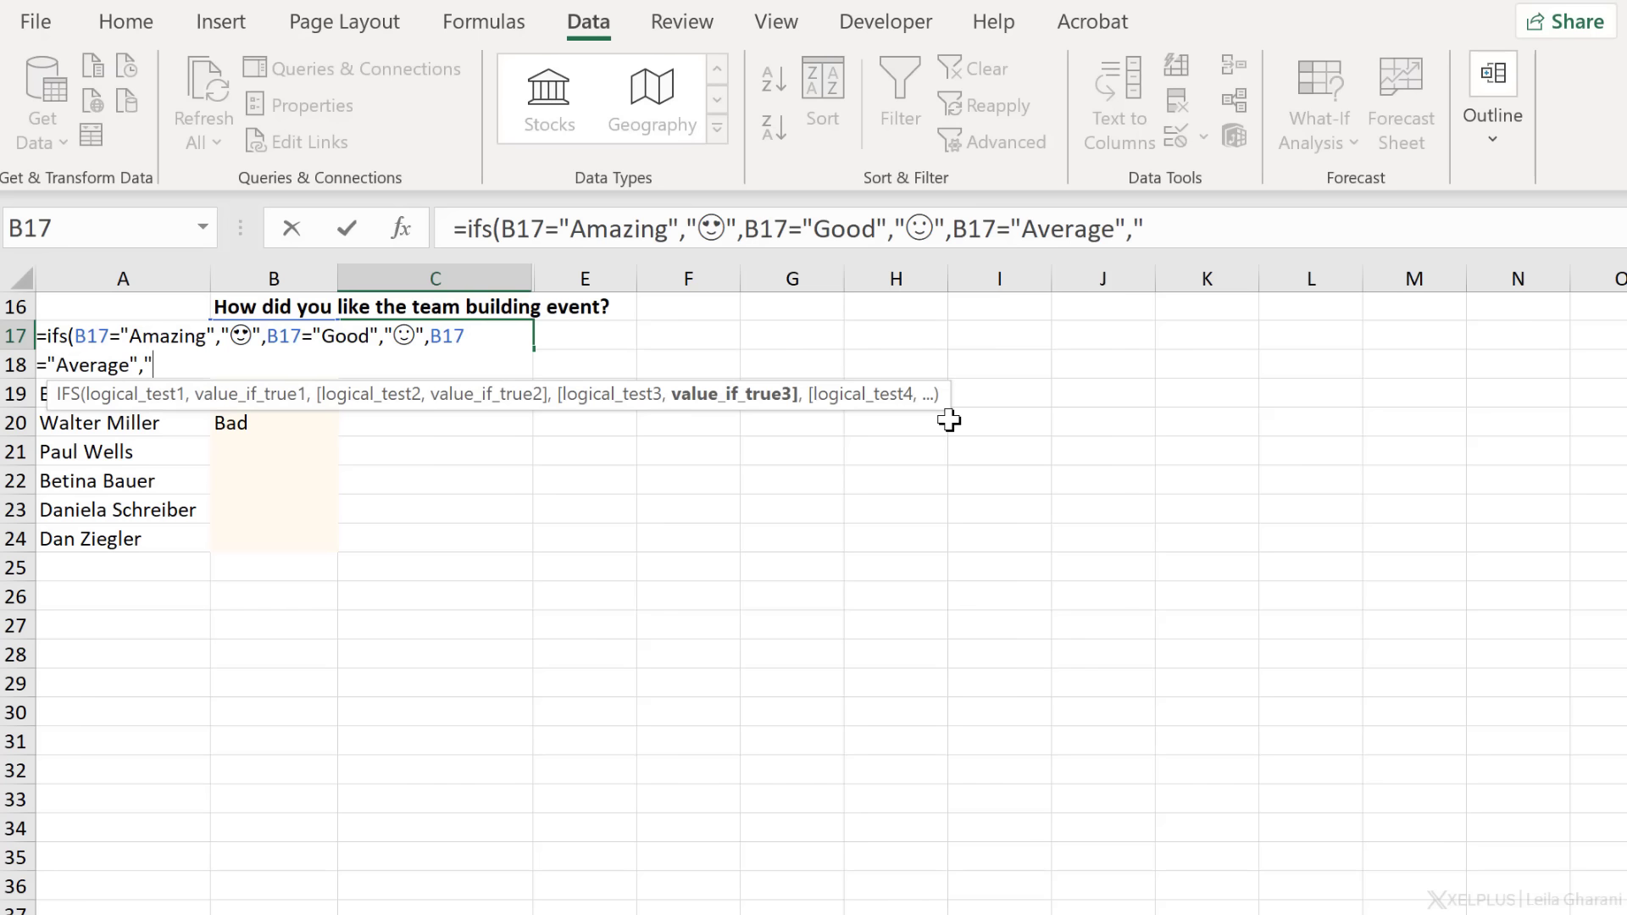
key(super+period)
click(318, 746)
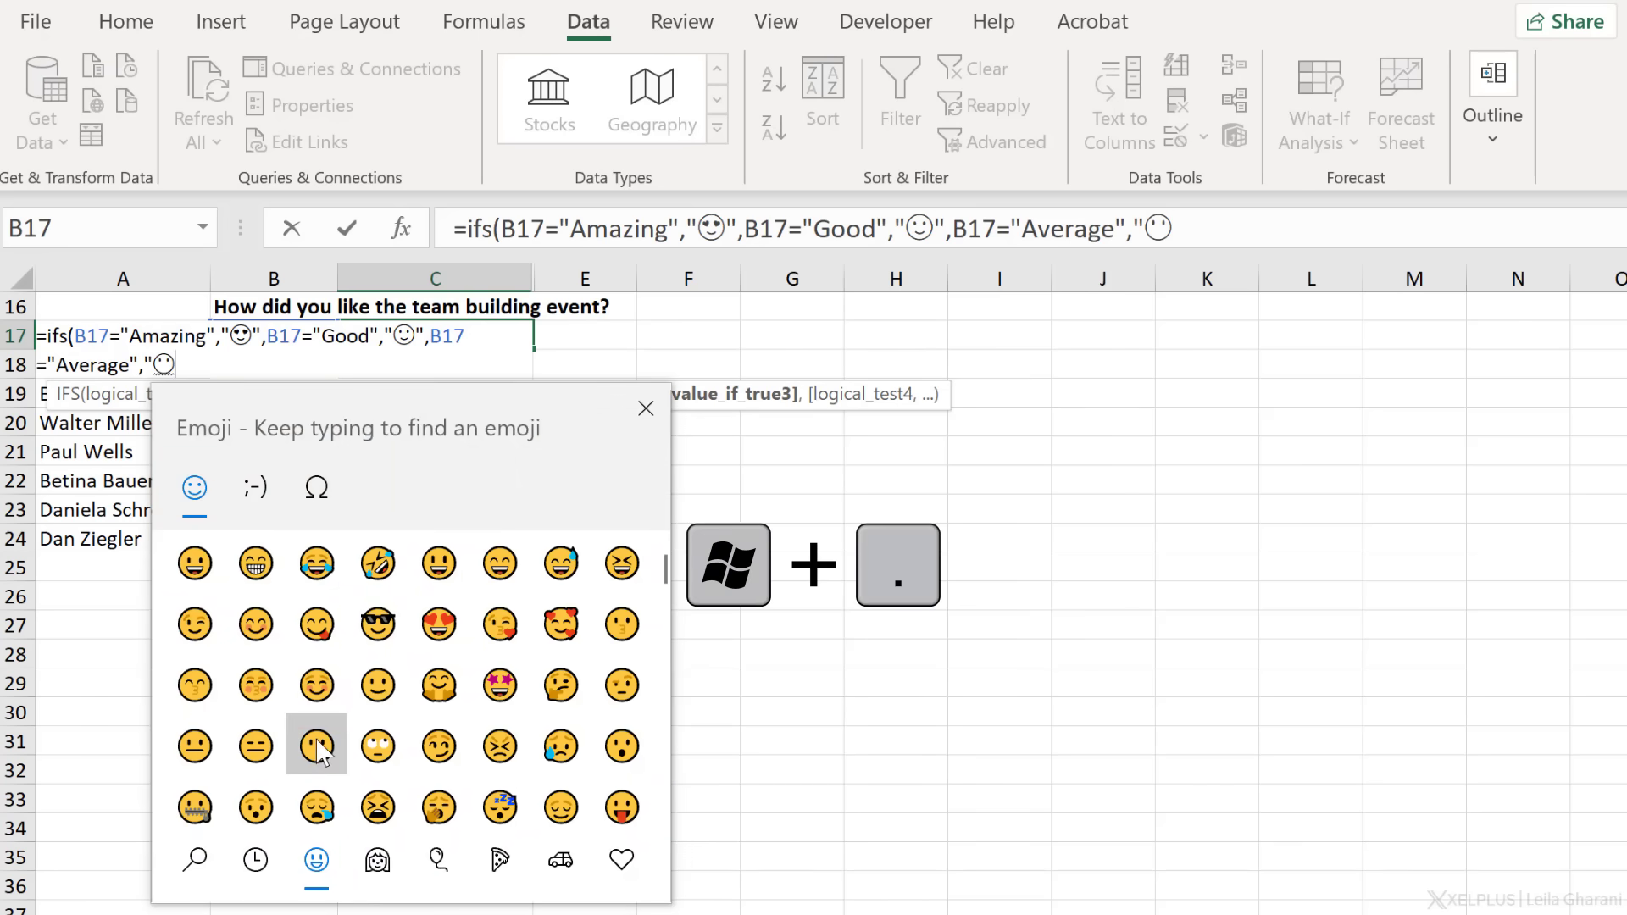
text(",)
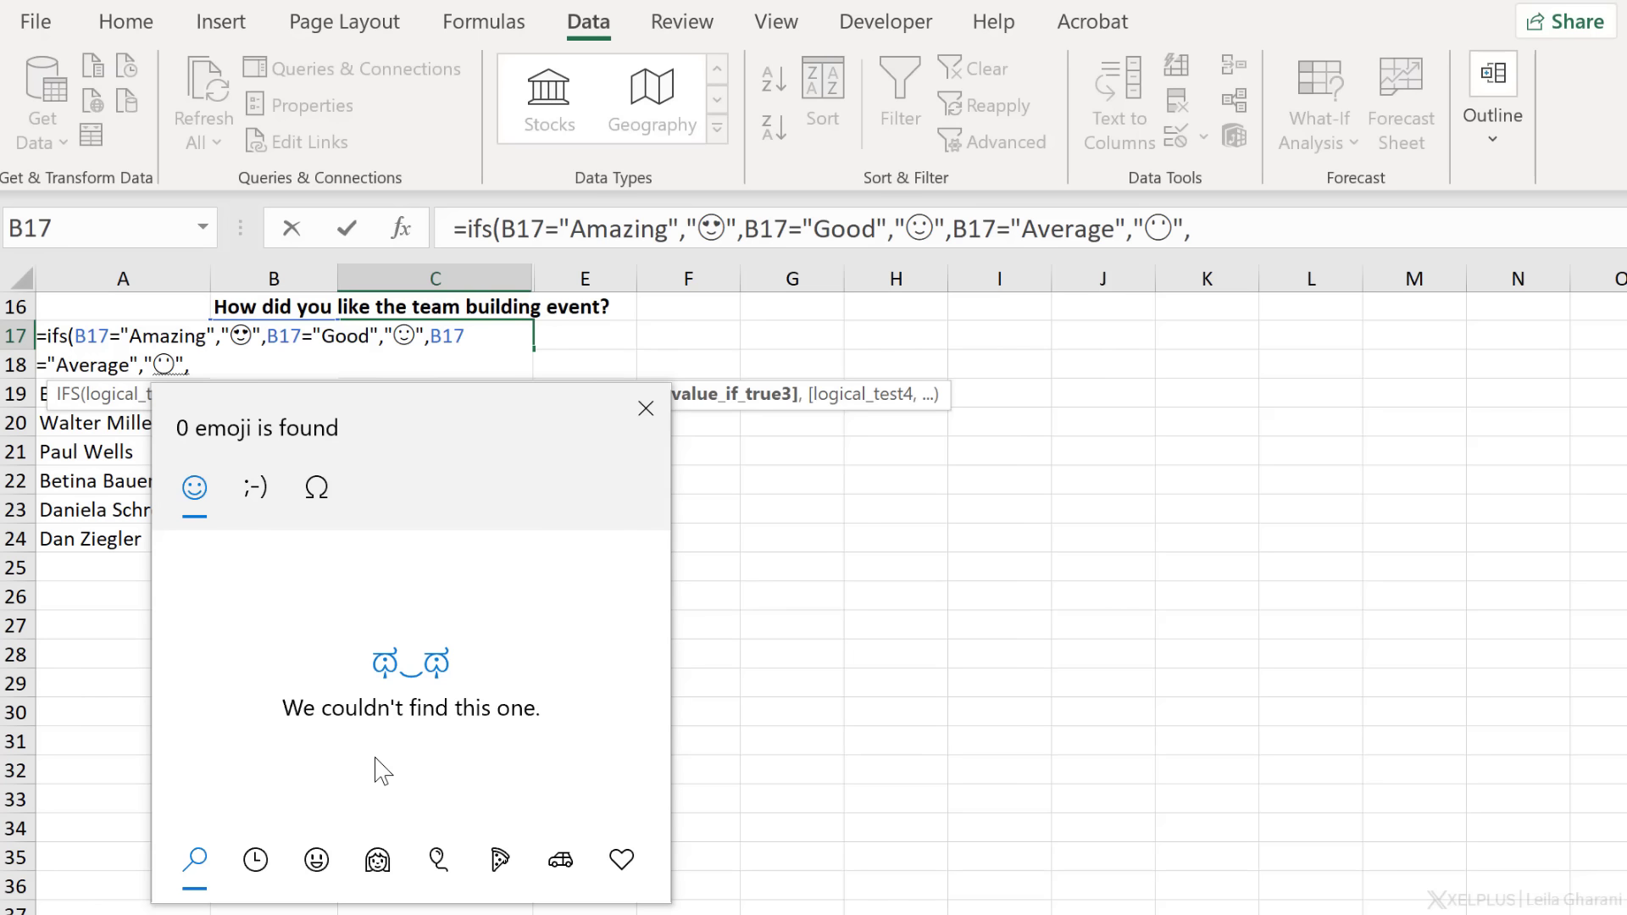
key(Left)
key(Left)
key(Right)
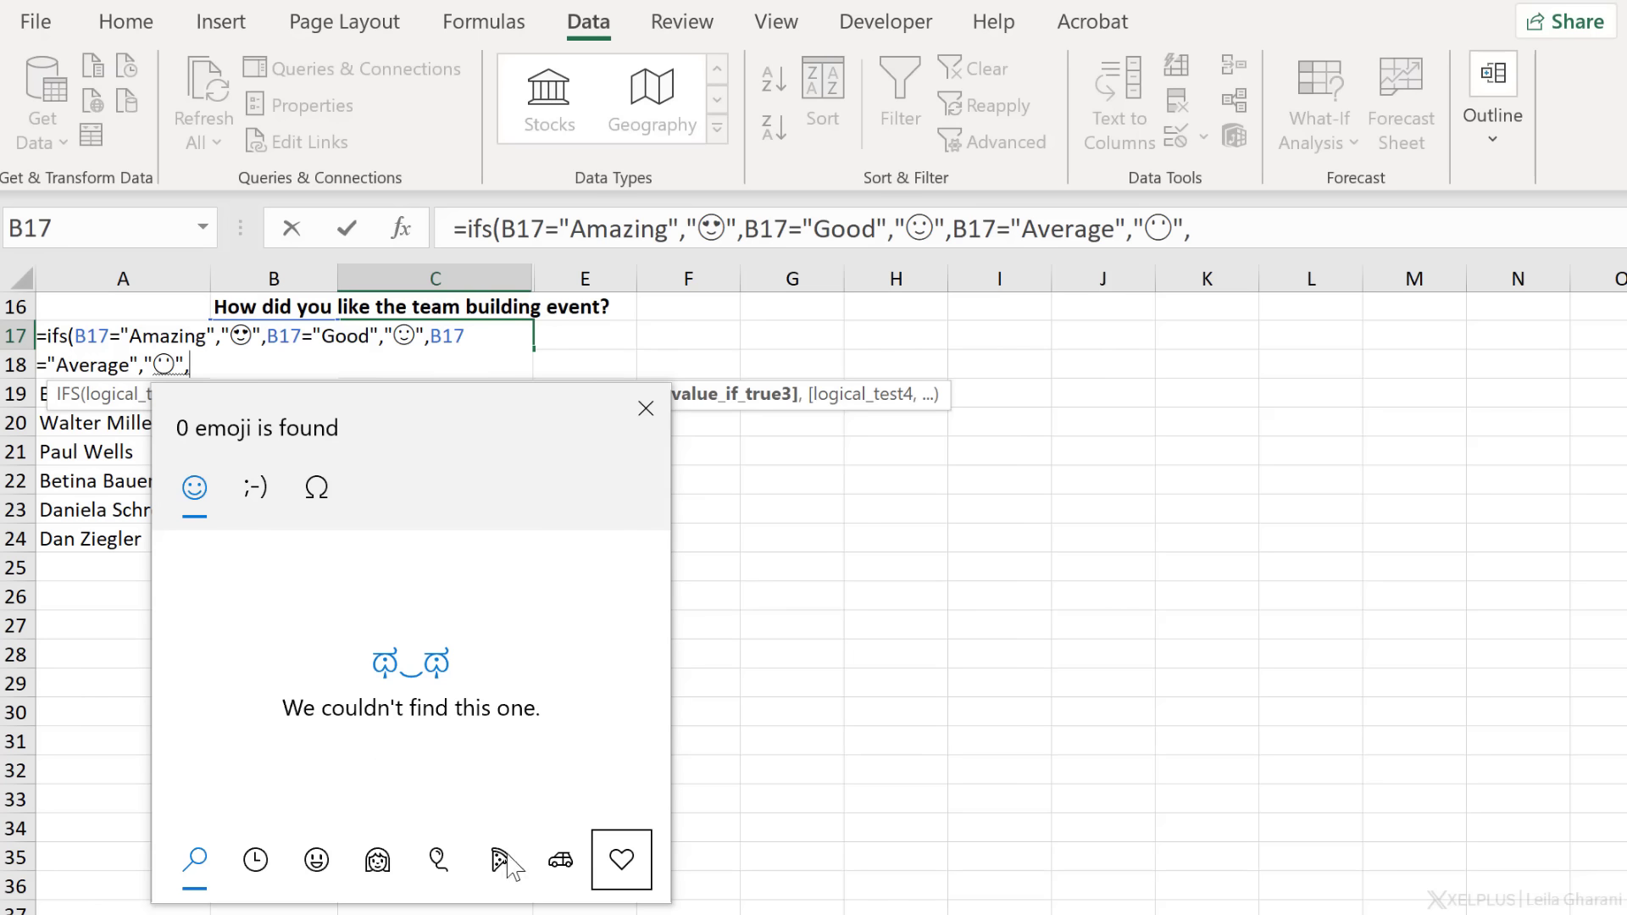
click(644, 409)
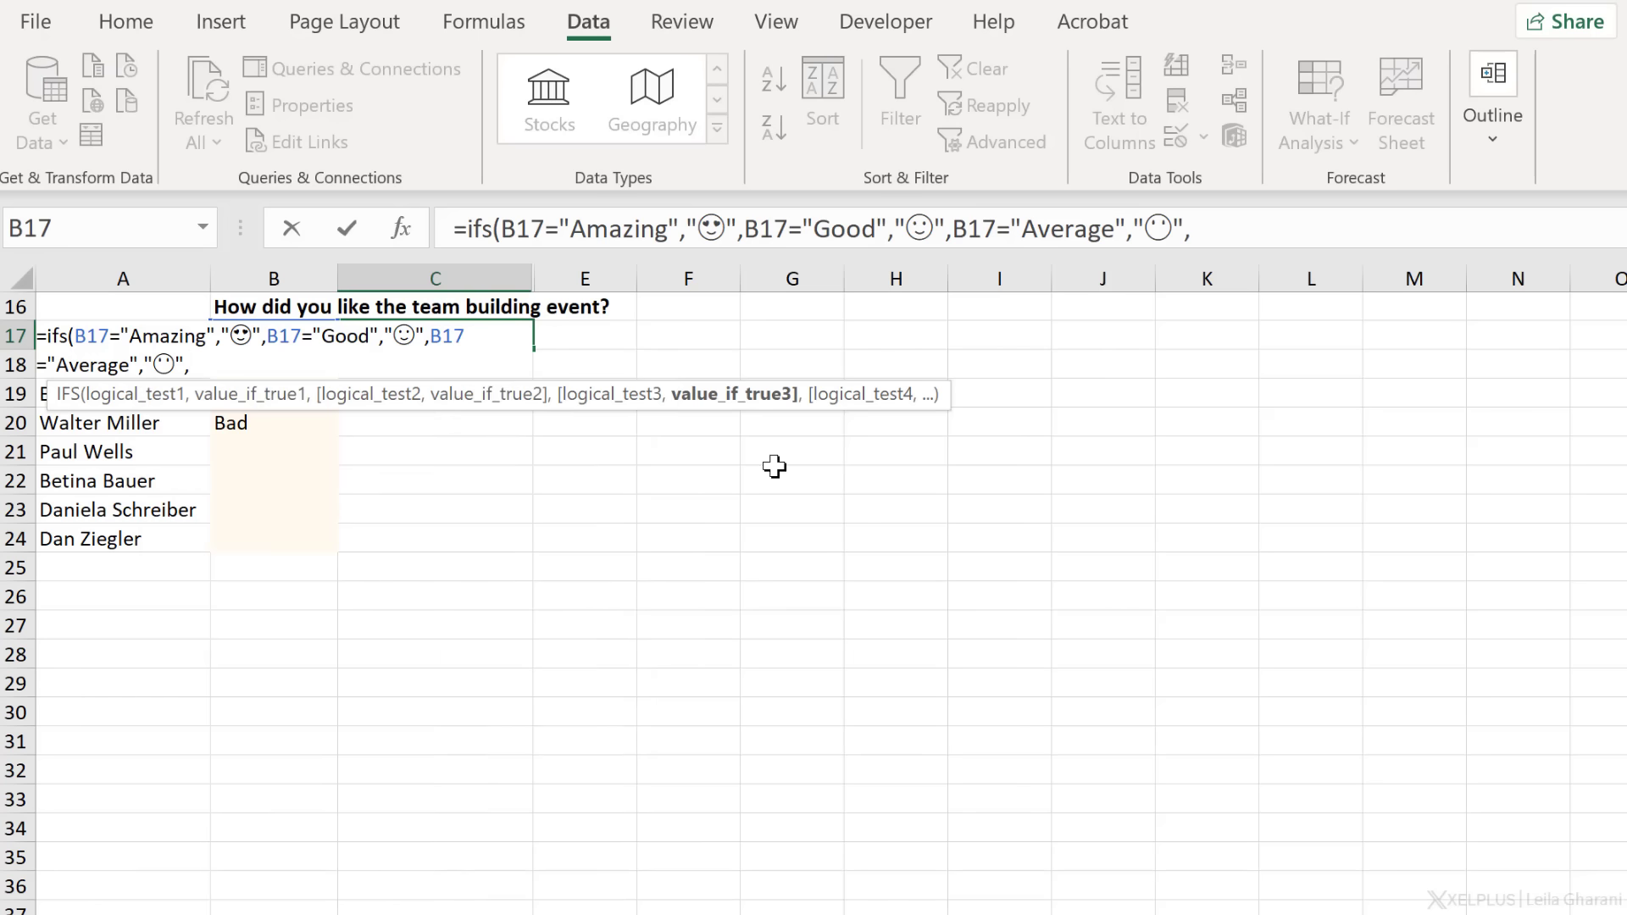
Add the test B17="Bad" with a tearful face emoji, then close and enter the C17 formula.
text(B17=)
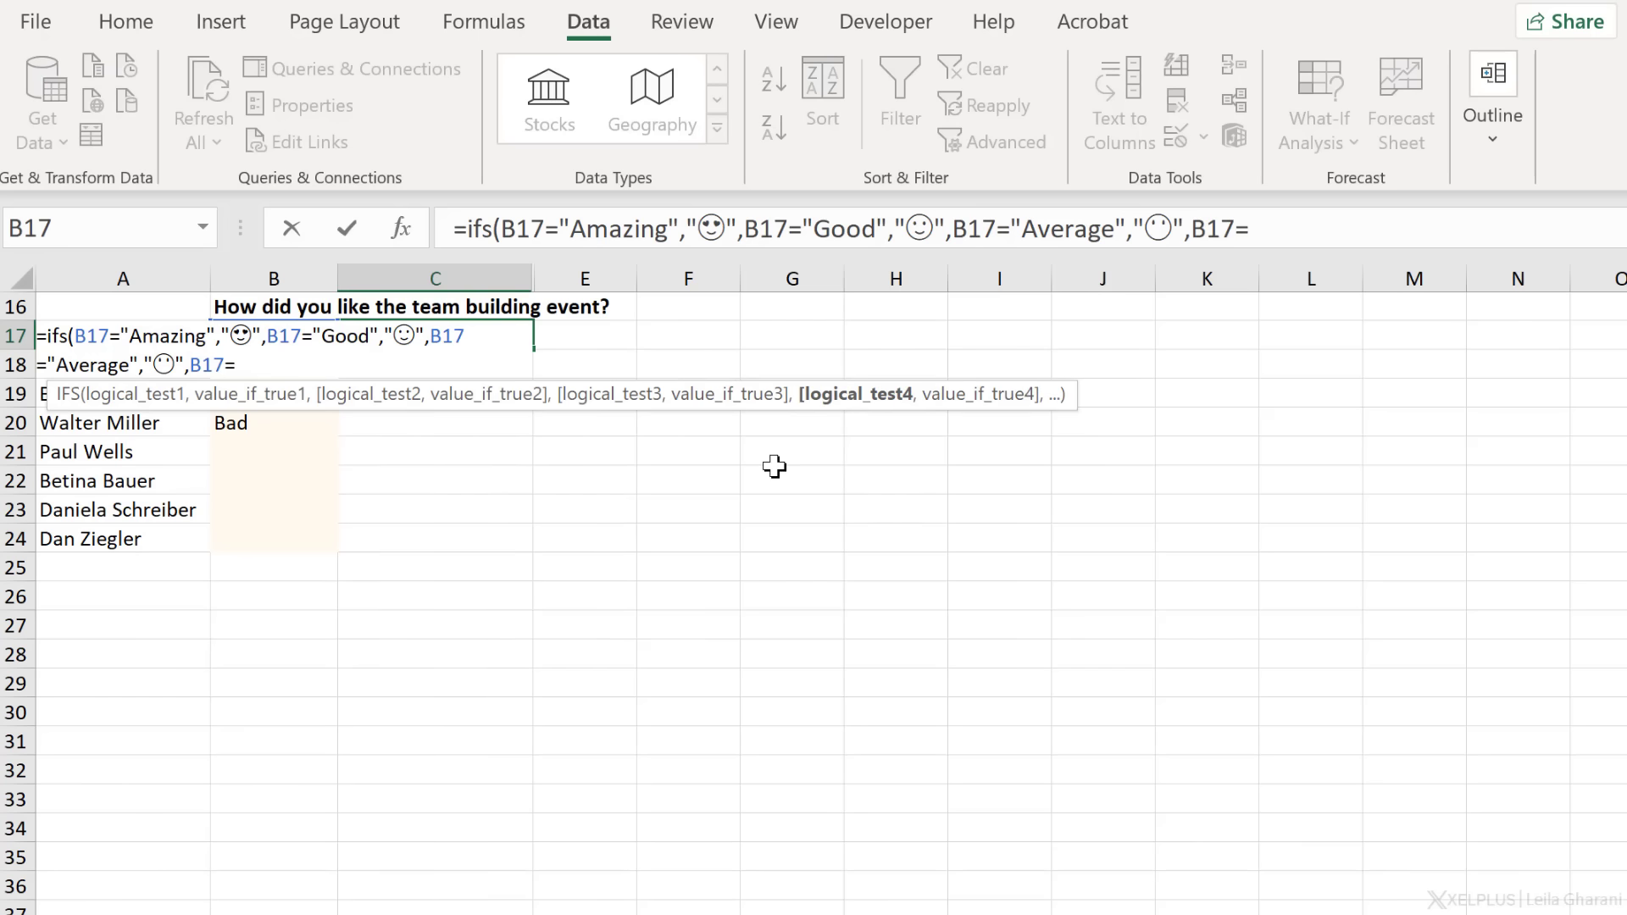
text("Bad",)
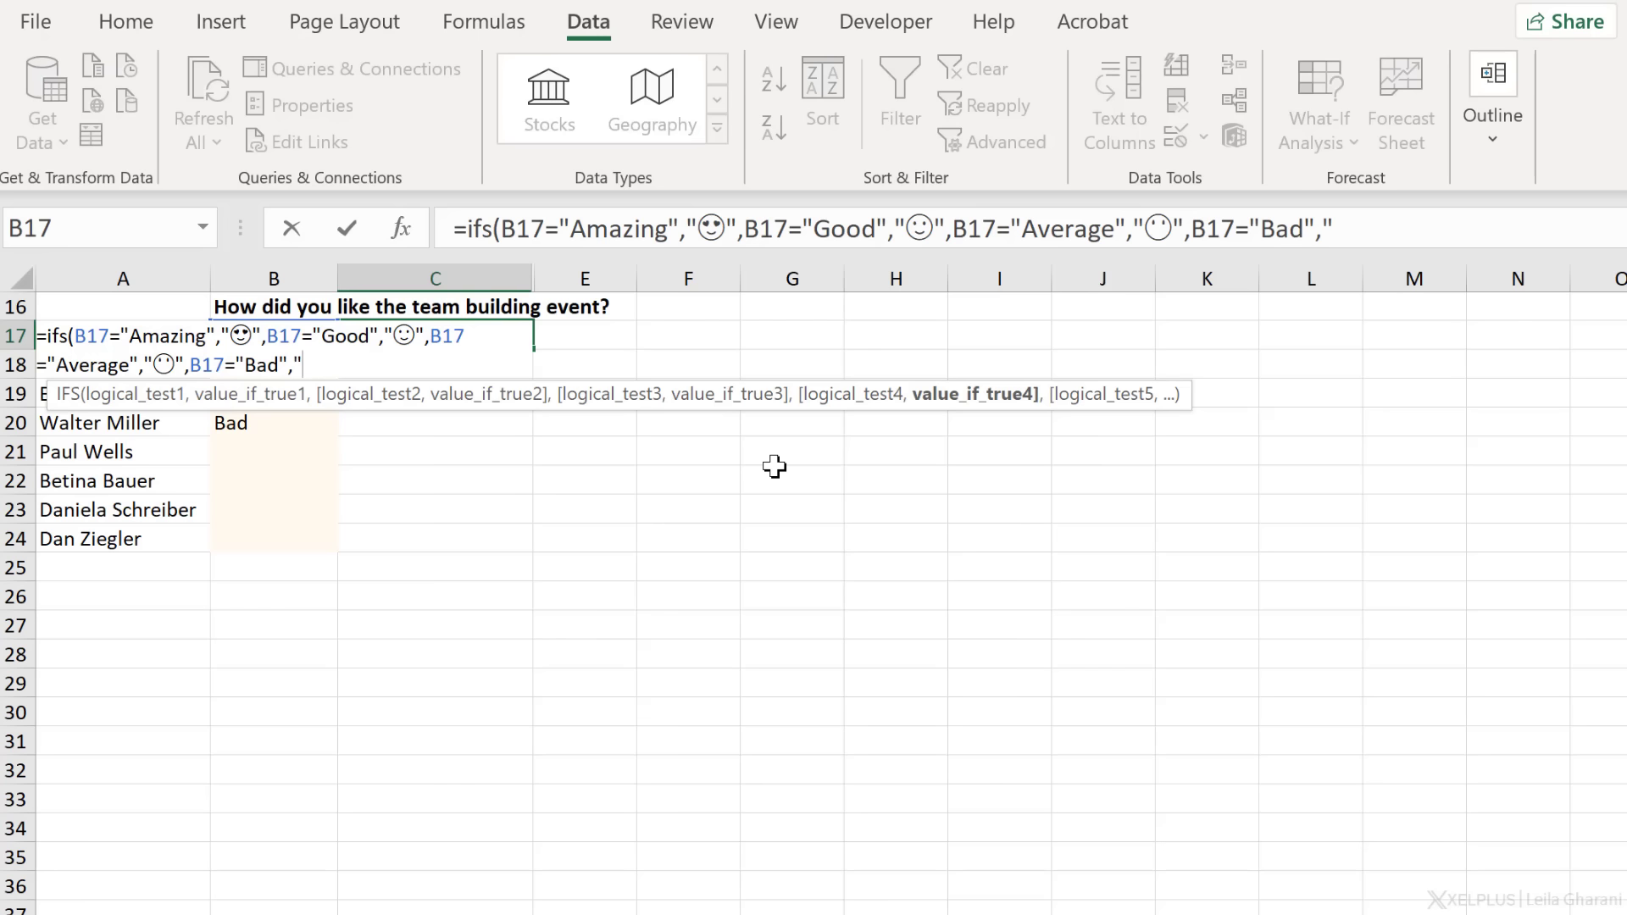
text(")
key(super+period)
click(318, 805)
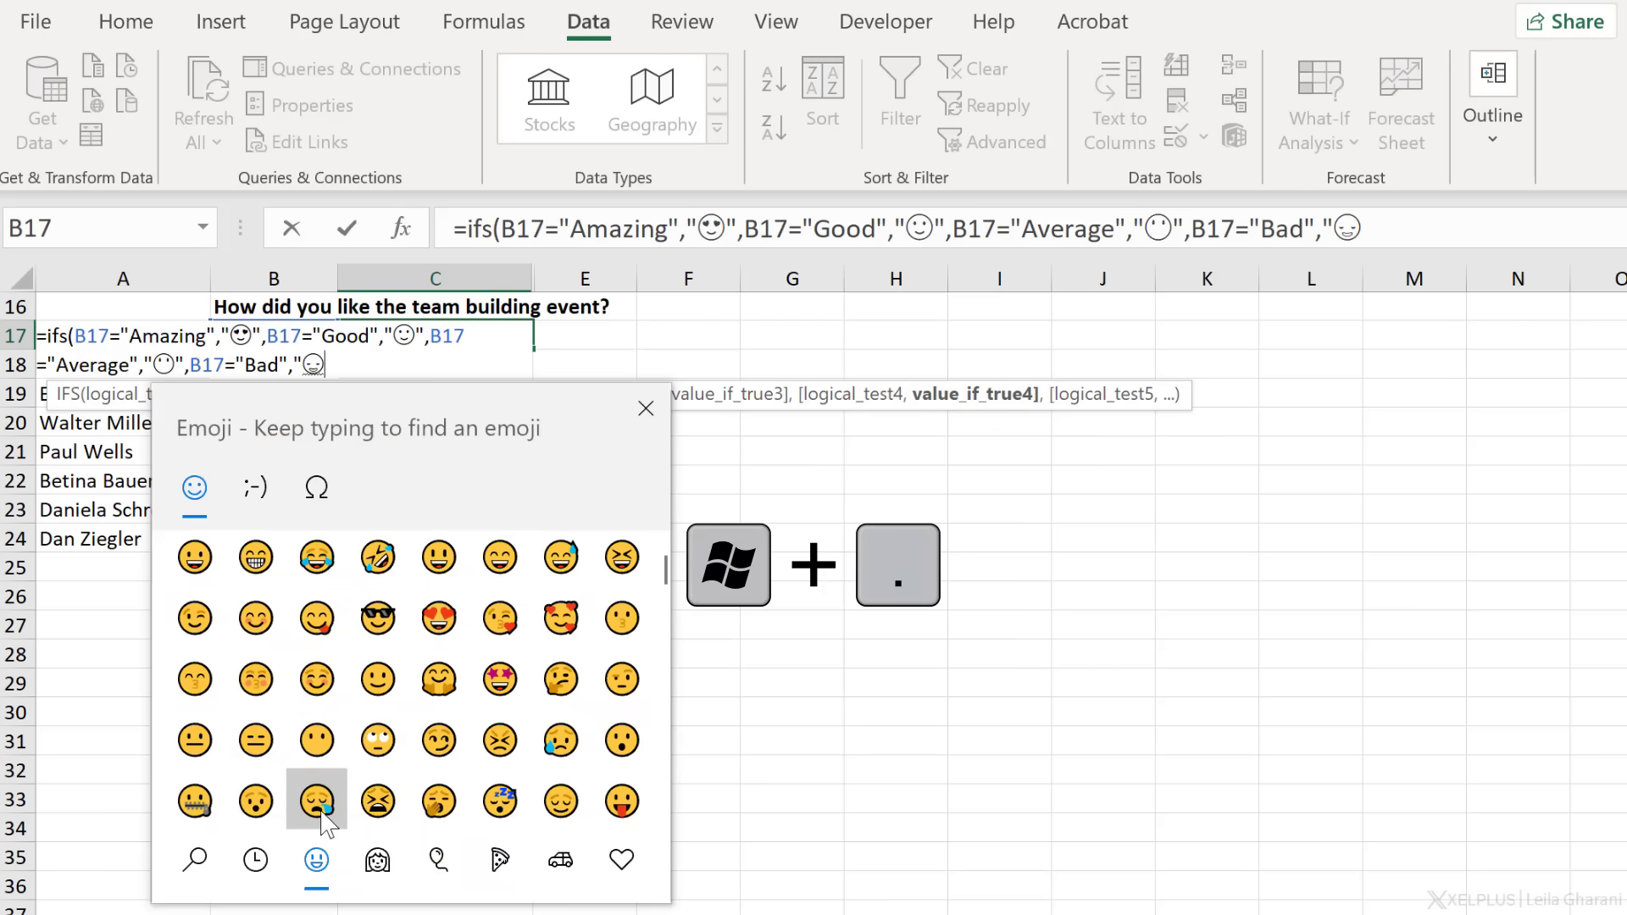
text(")
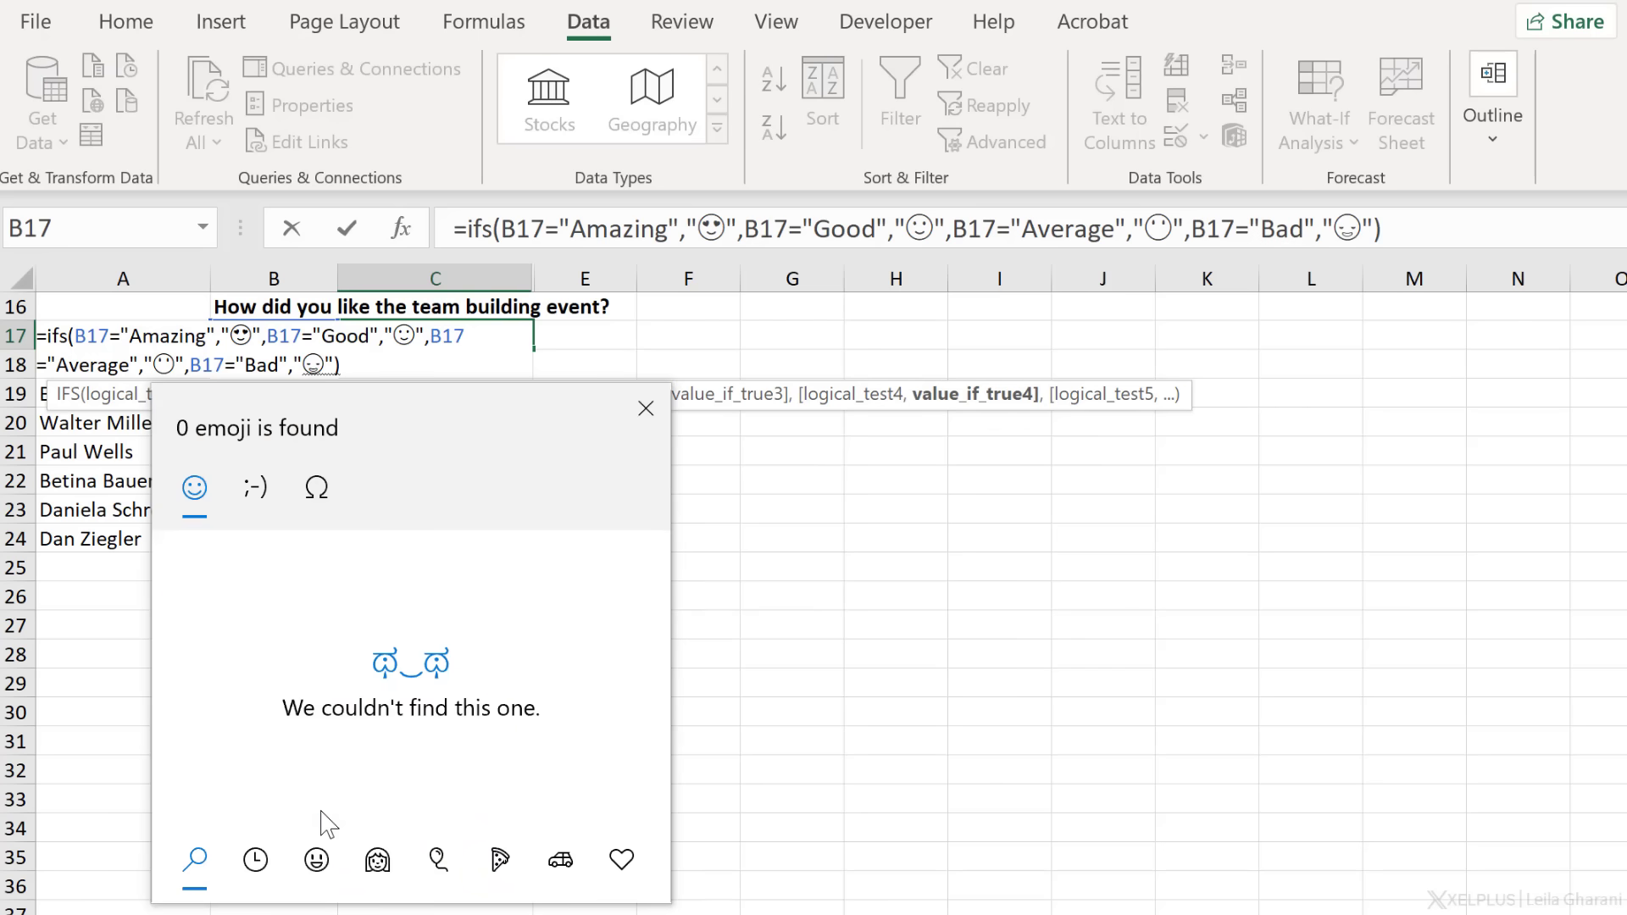
text())
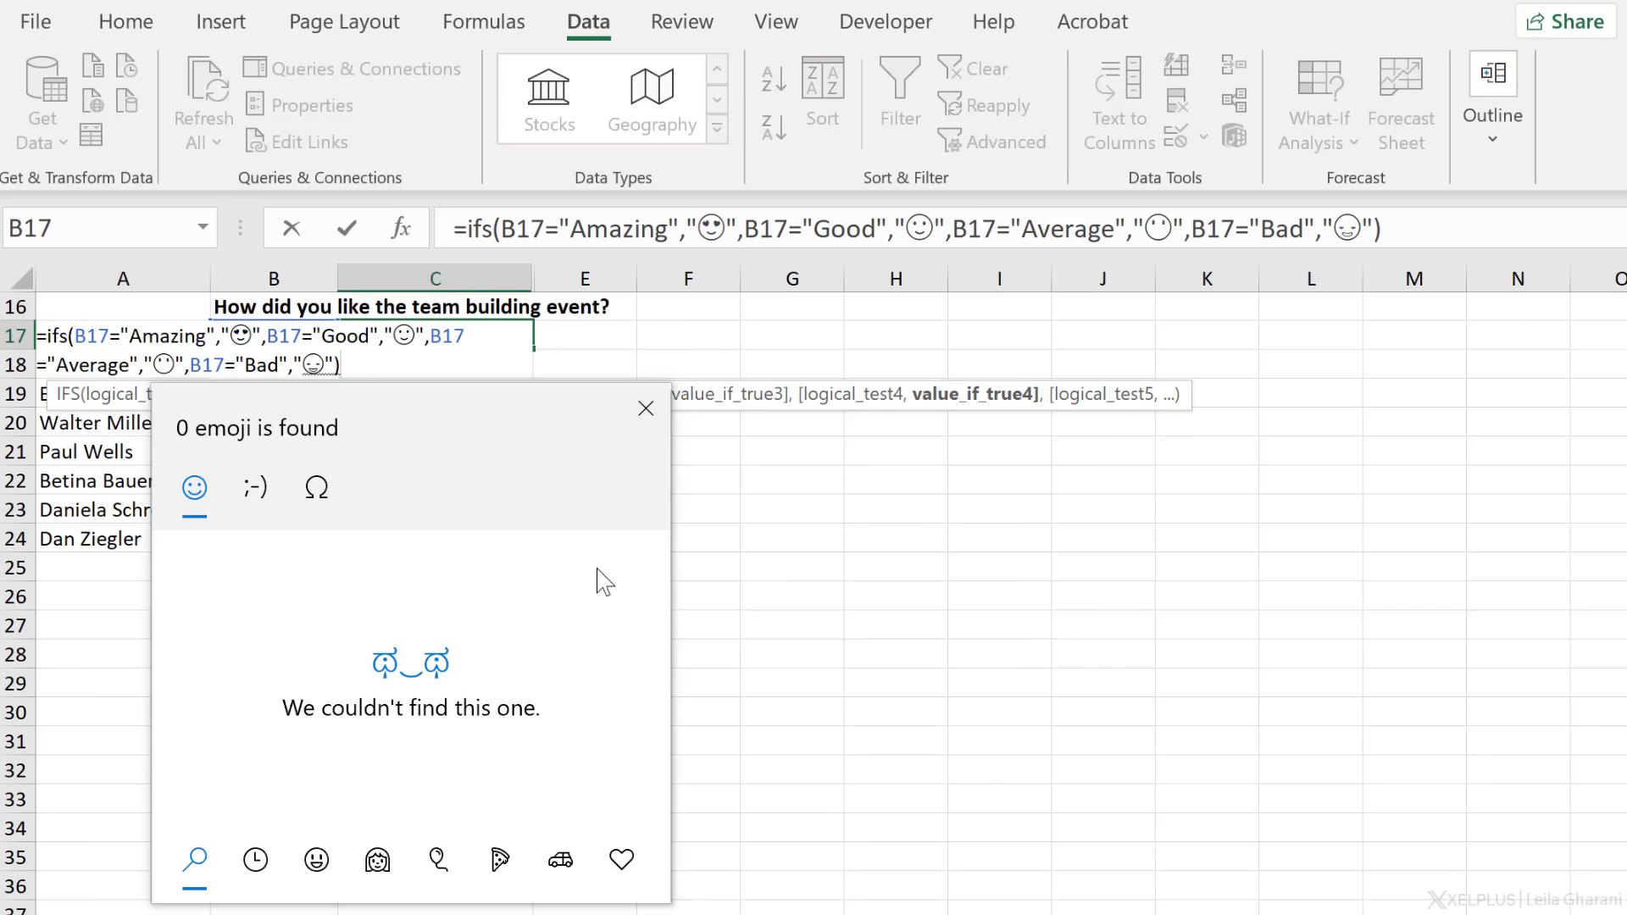
click(646, 408)
key(Return)
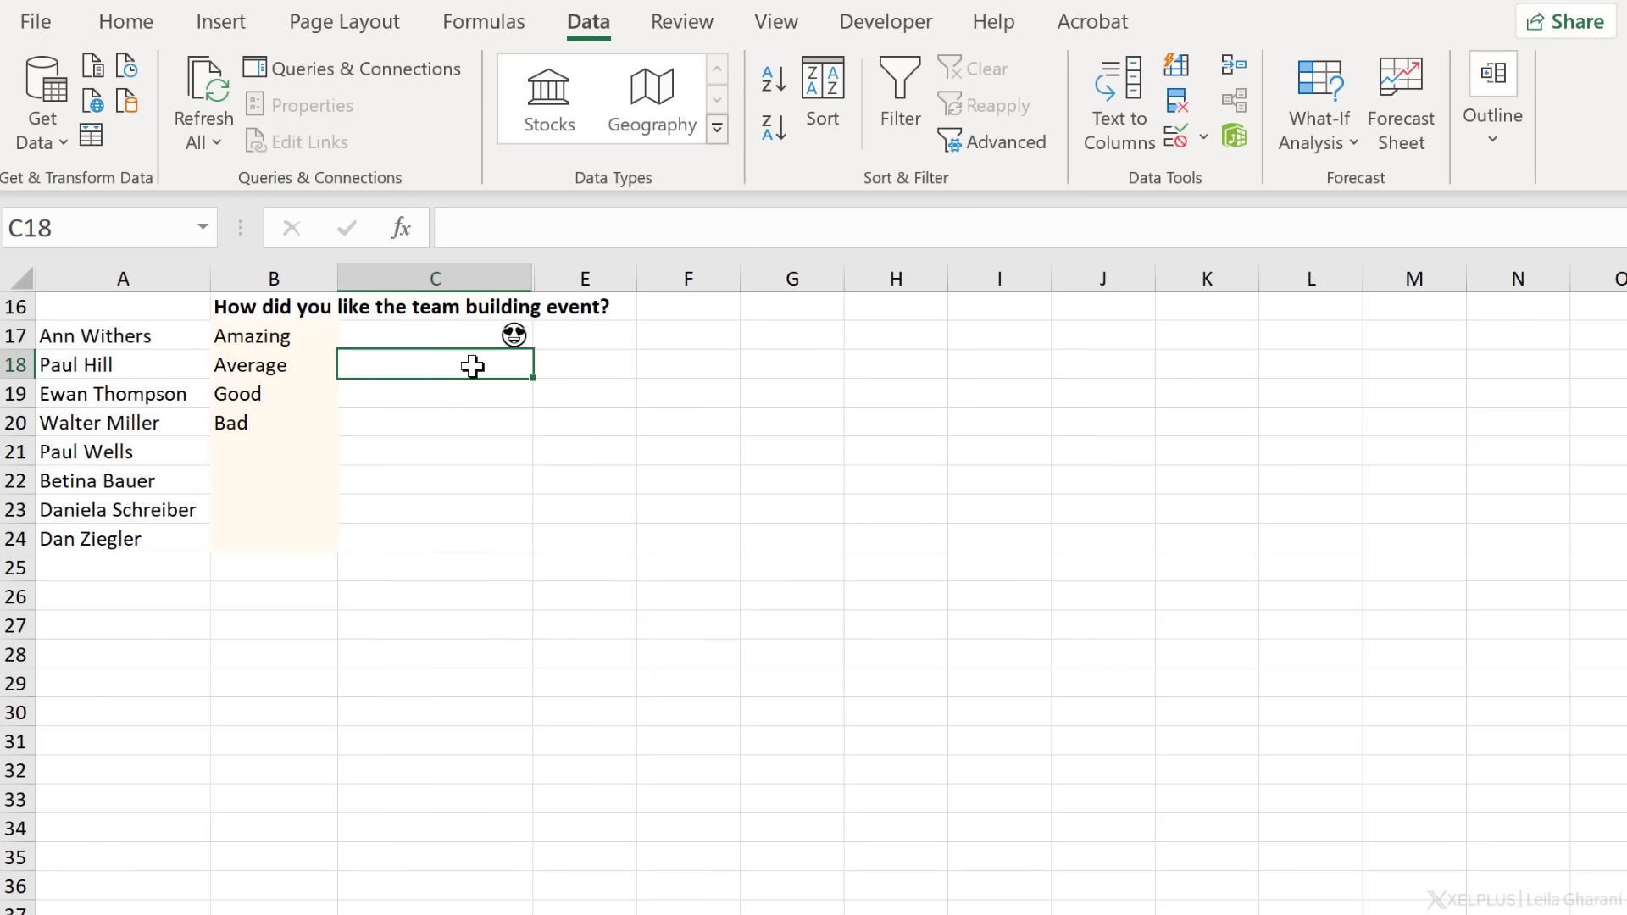
Copy the C17 formula down through C24 and check the copies against the ratings, including the blank B21.
click(467, 335)
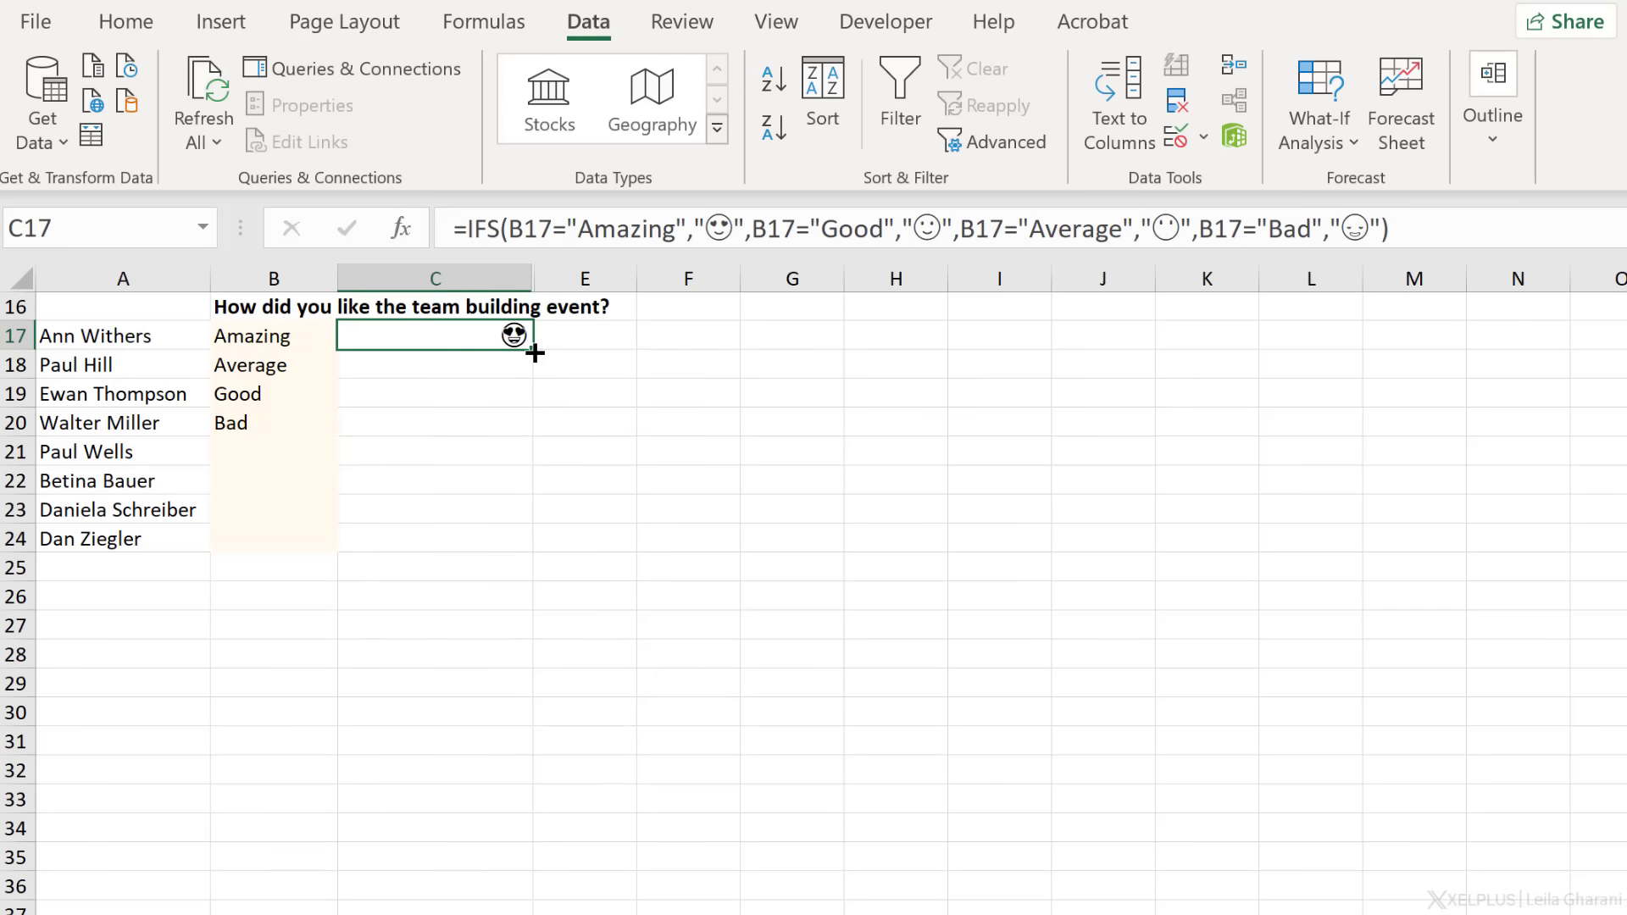
drag(535, 352, 517, 549)
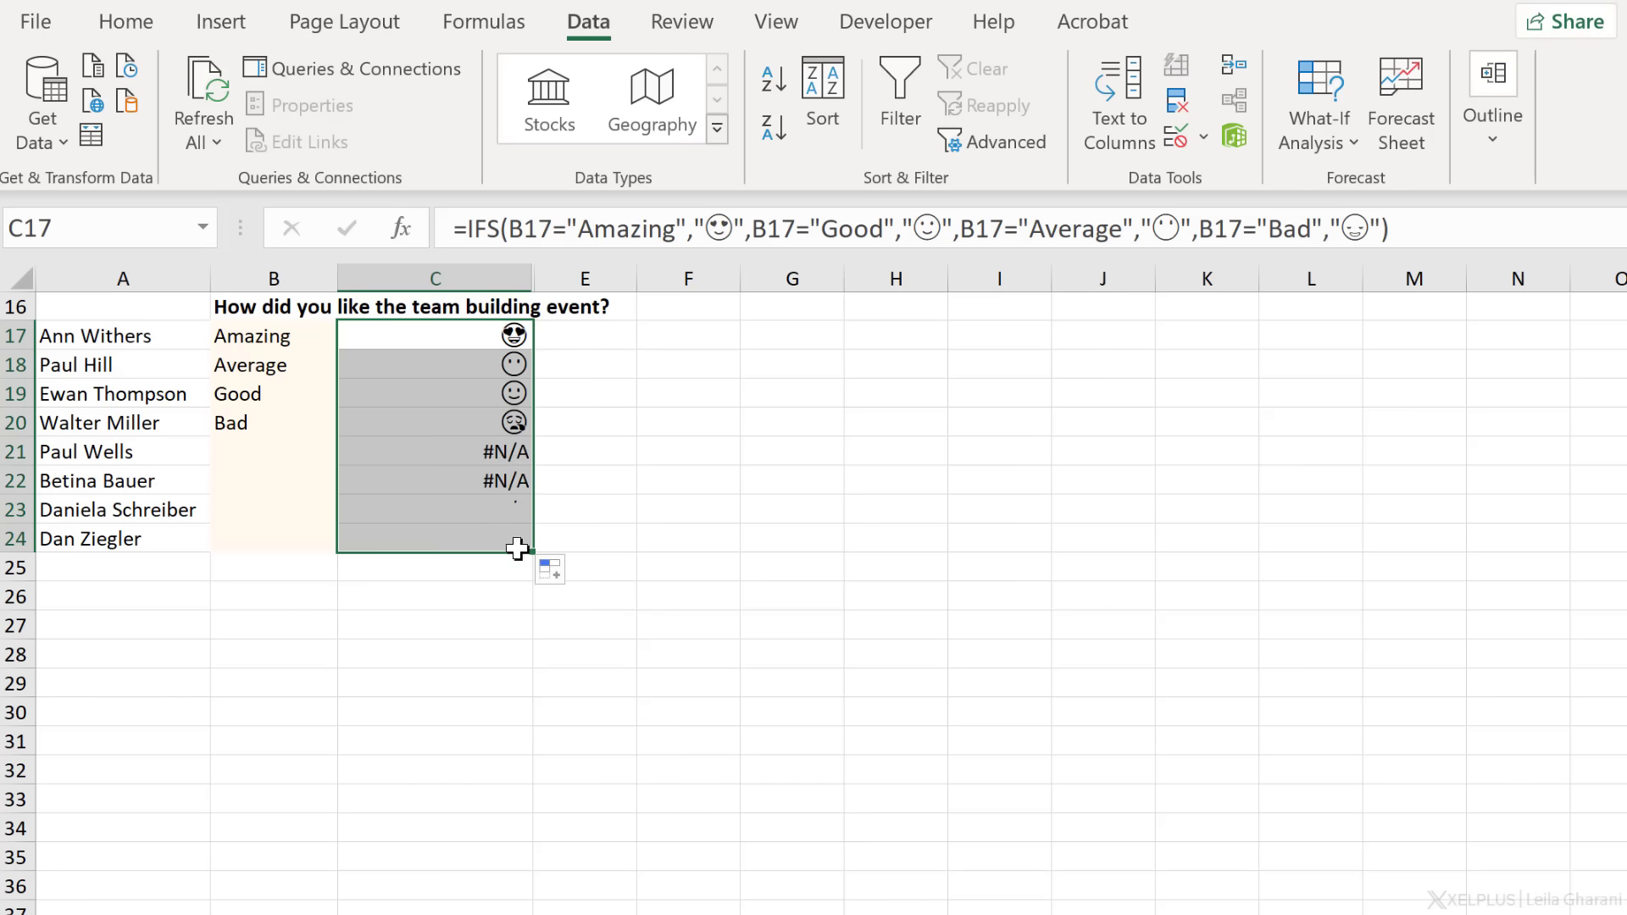
click(407, 365)
click(413, 402)
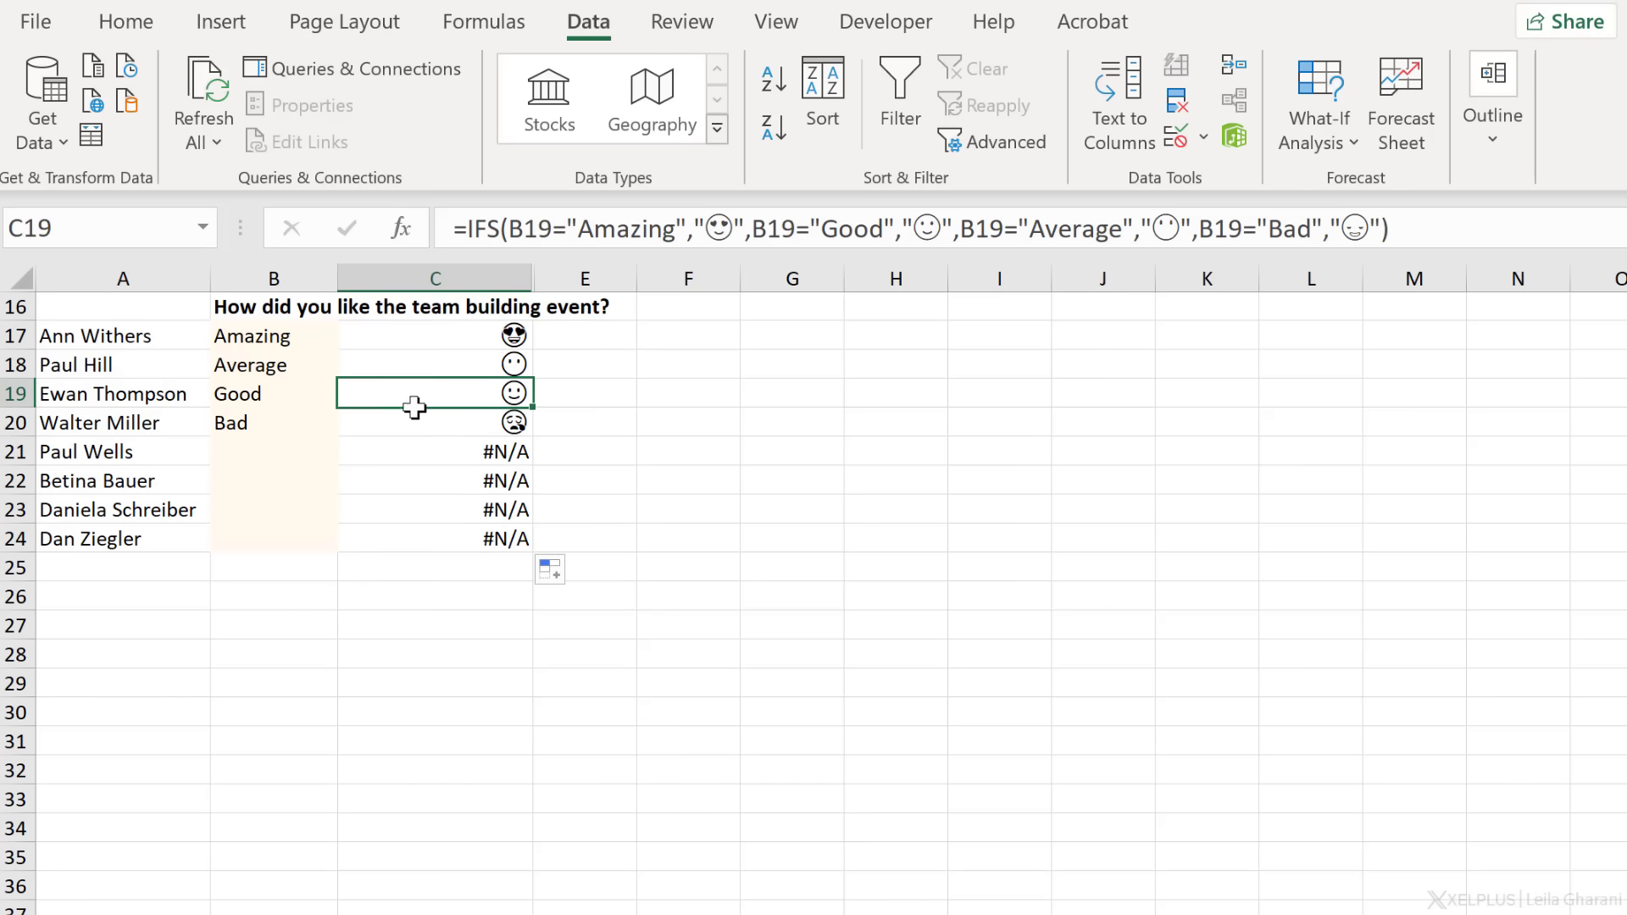
click(412, 426)
click(424, 471)
click(445, 449)
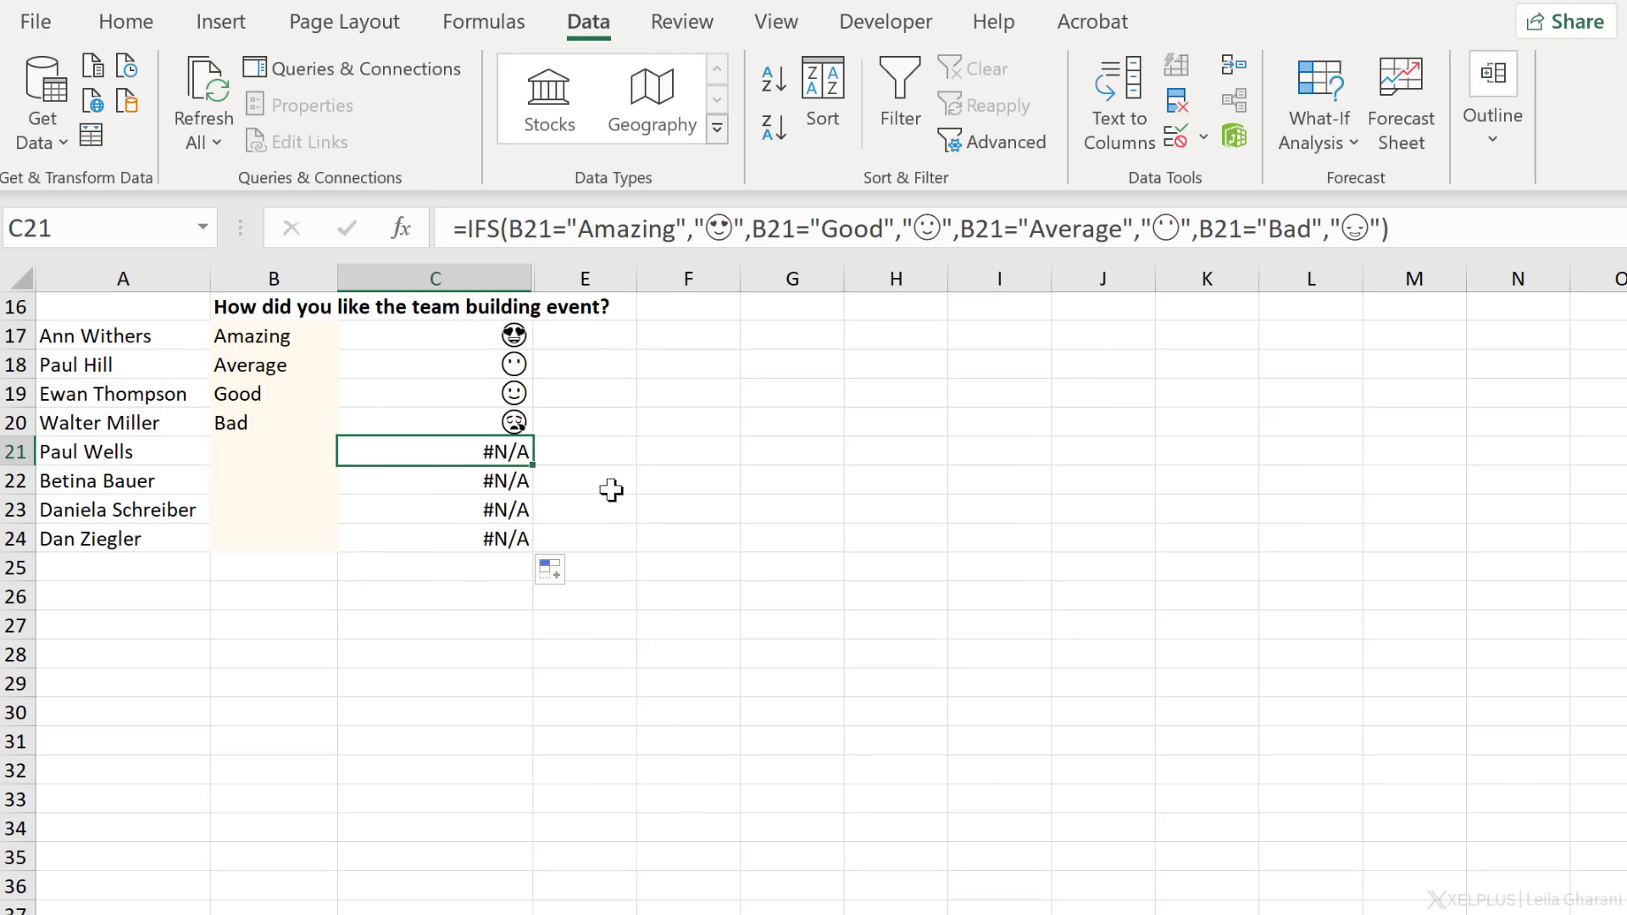
click(299, 454)
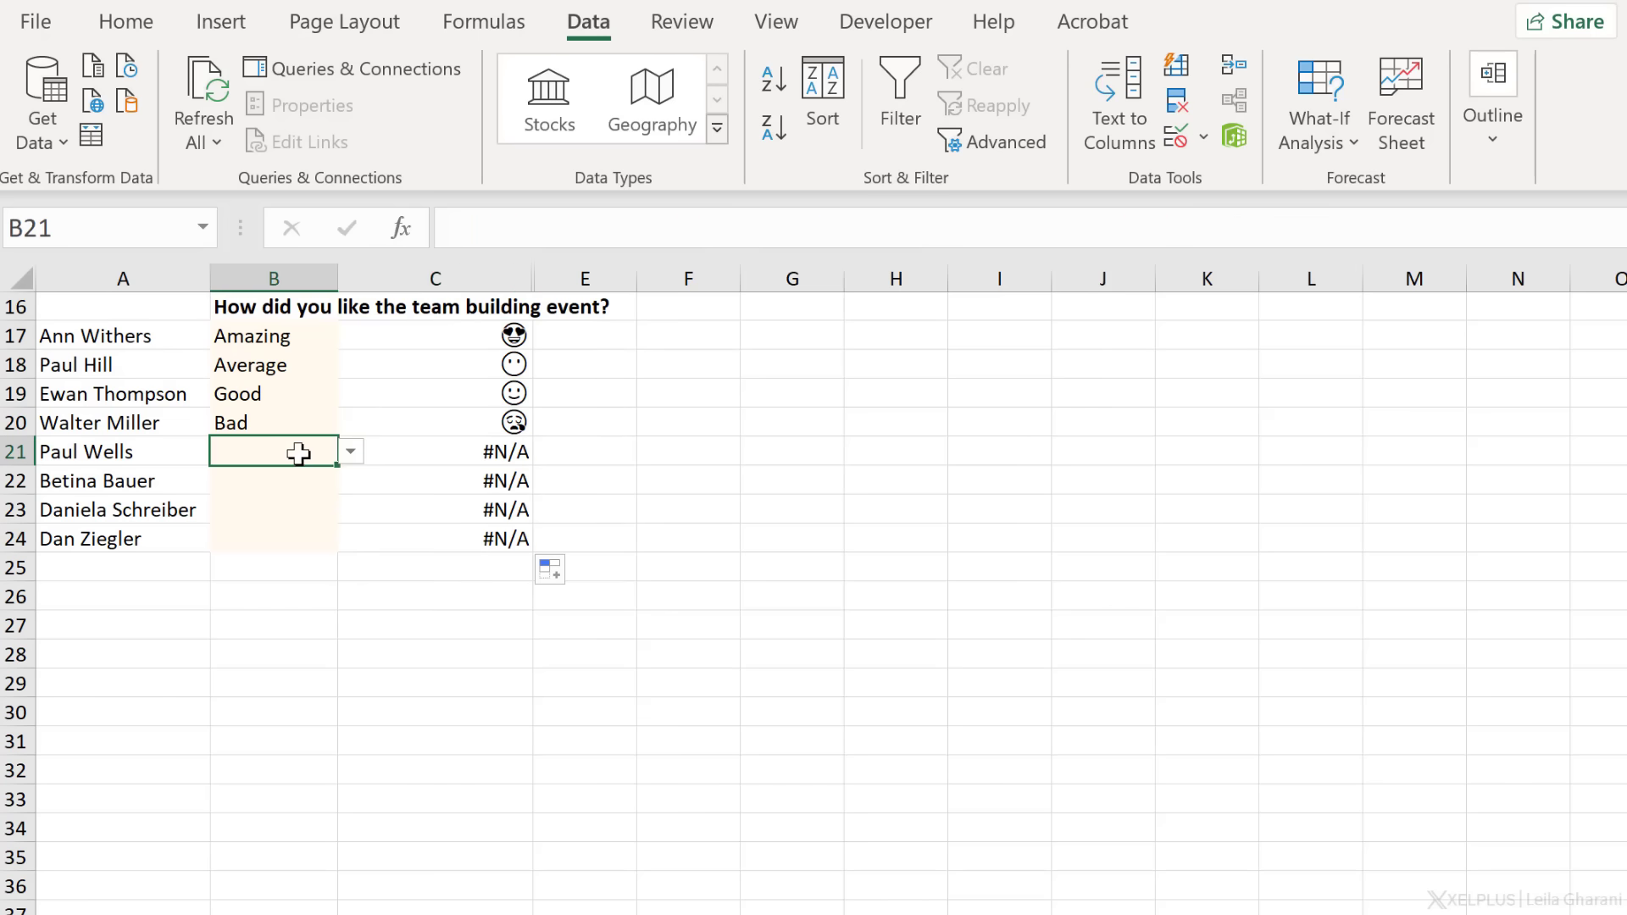
click(425, 454)
Add TRUE,"" as the final pair of the IFS formula in C17 and copy it down through C24.
click(447, 338)
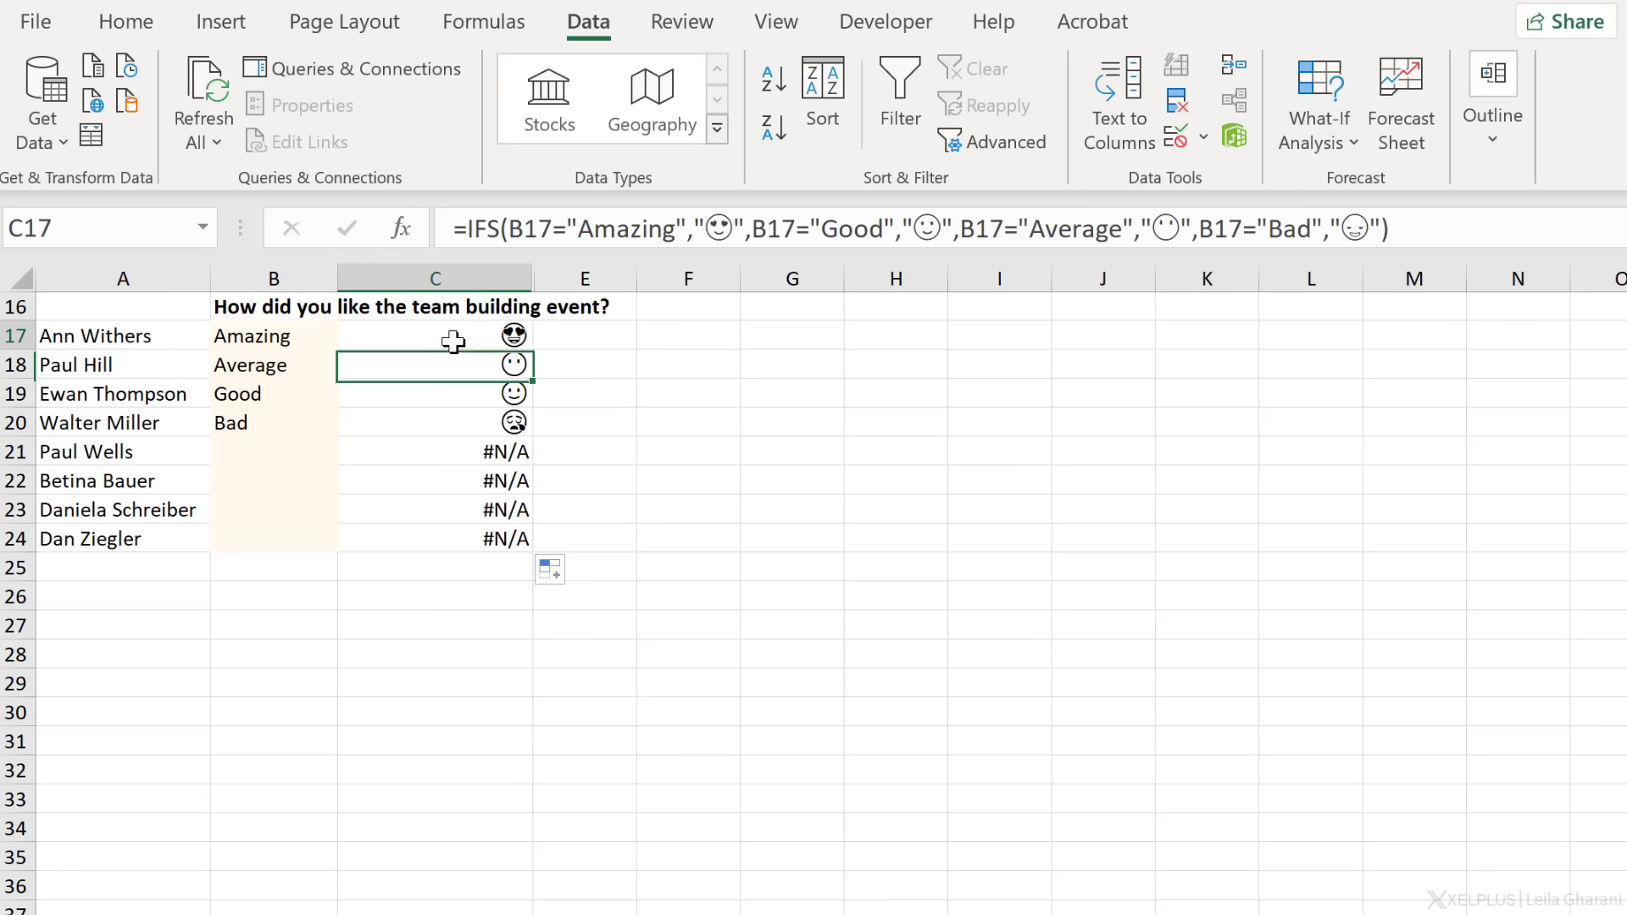
click(1374, 228)
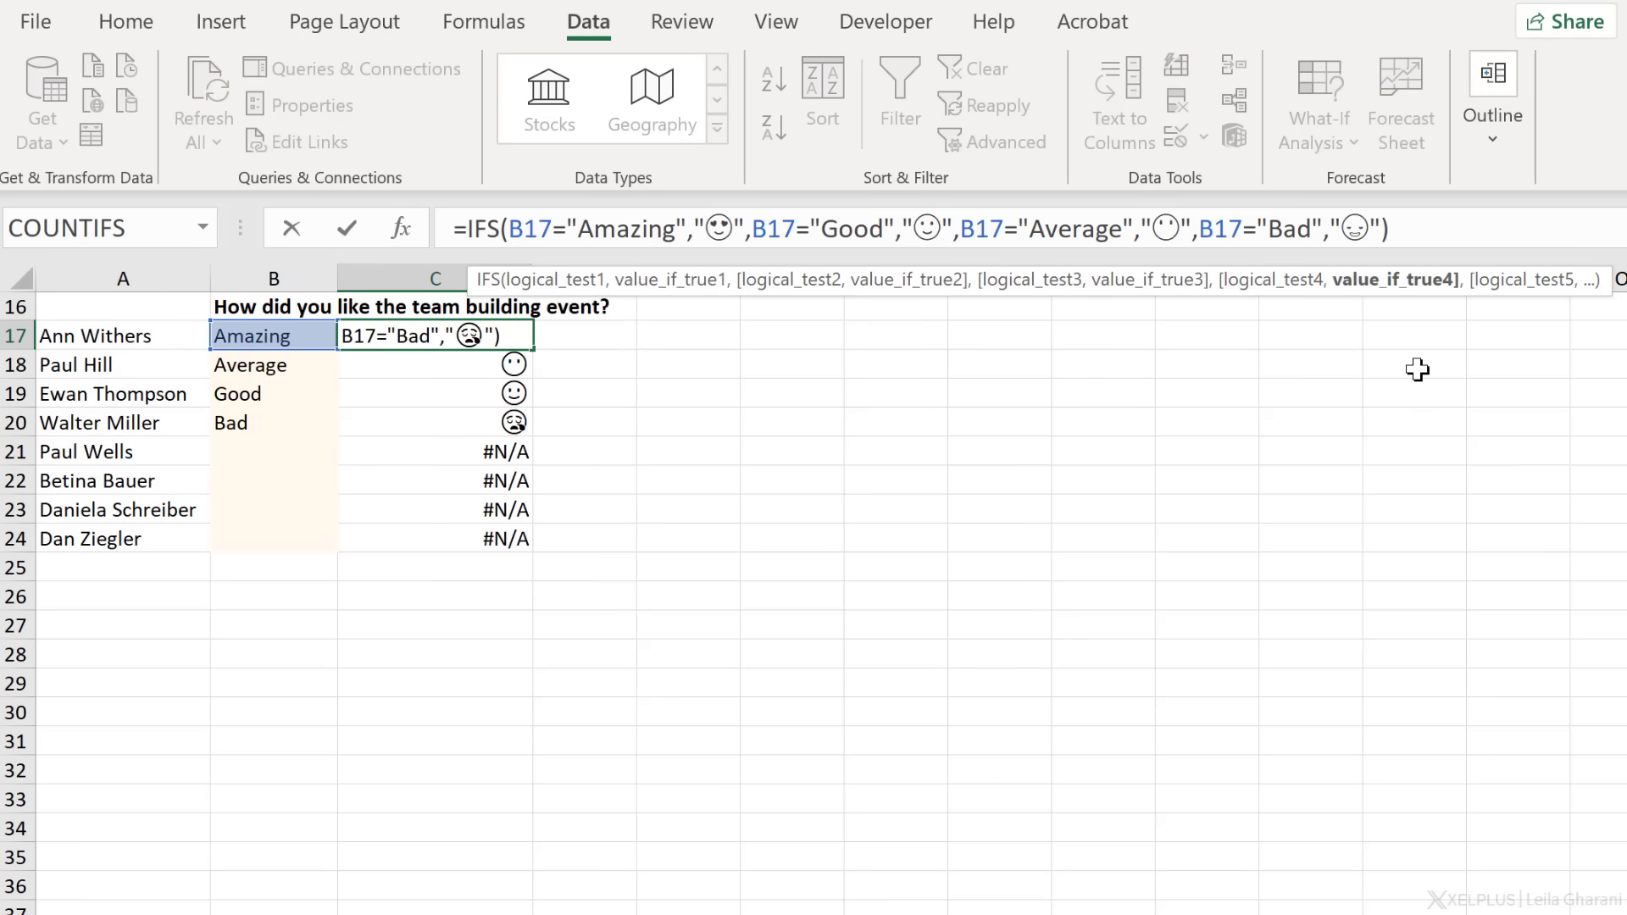
text(,)
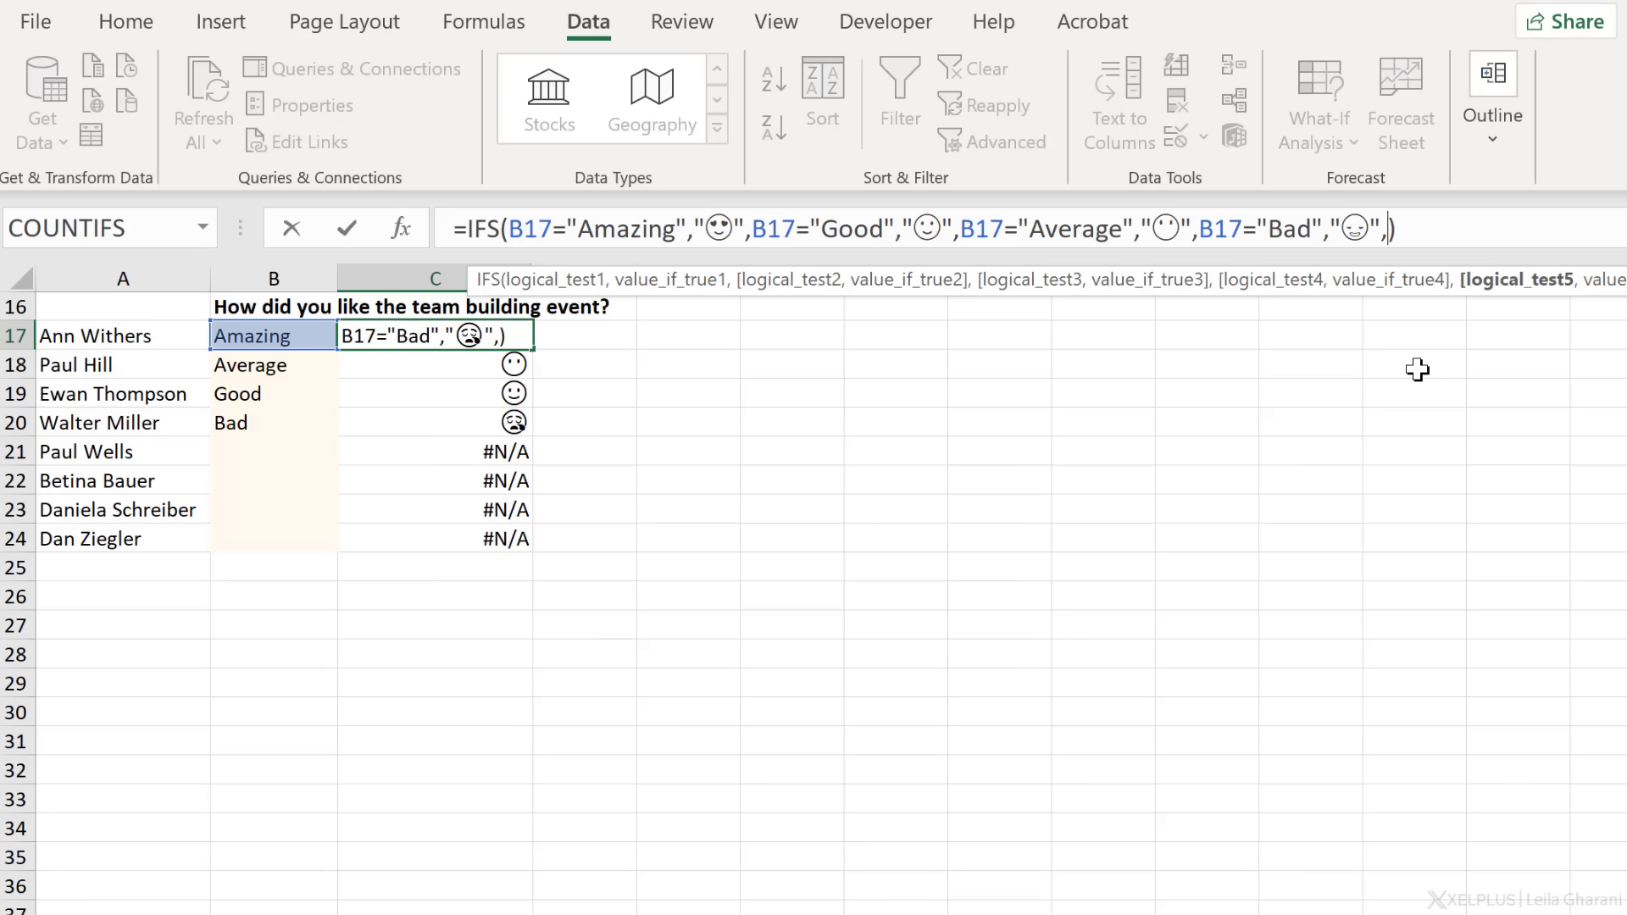
text(true,)
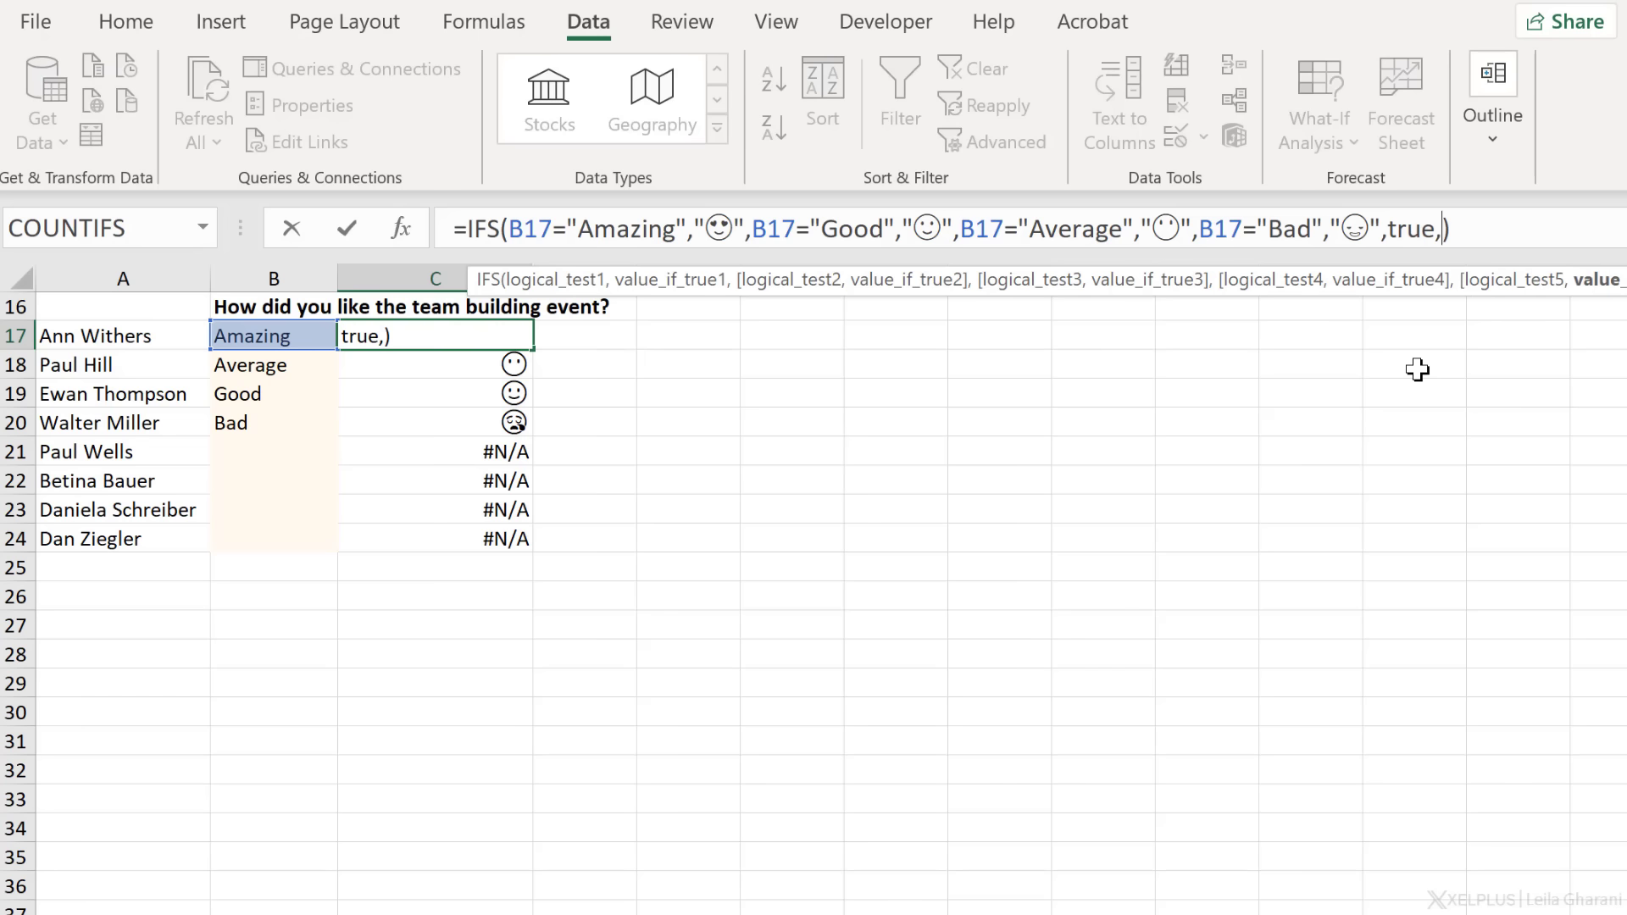
text("")
key(Return)
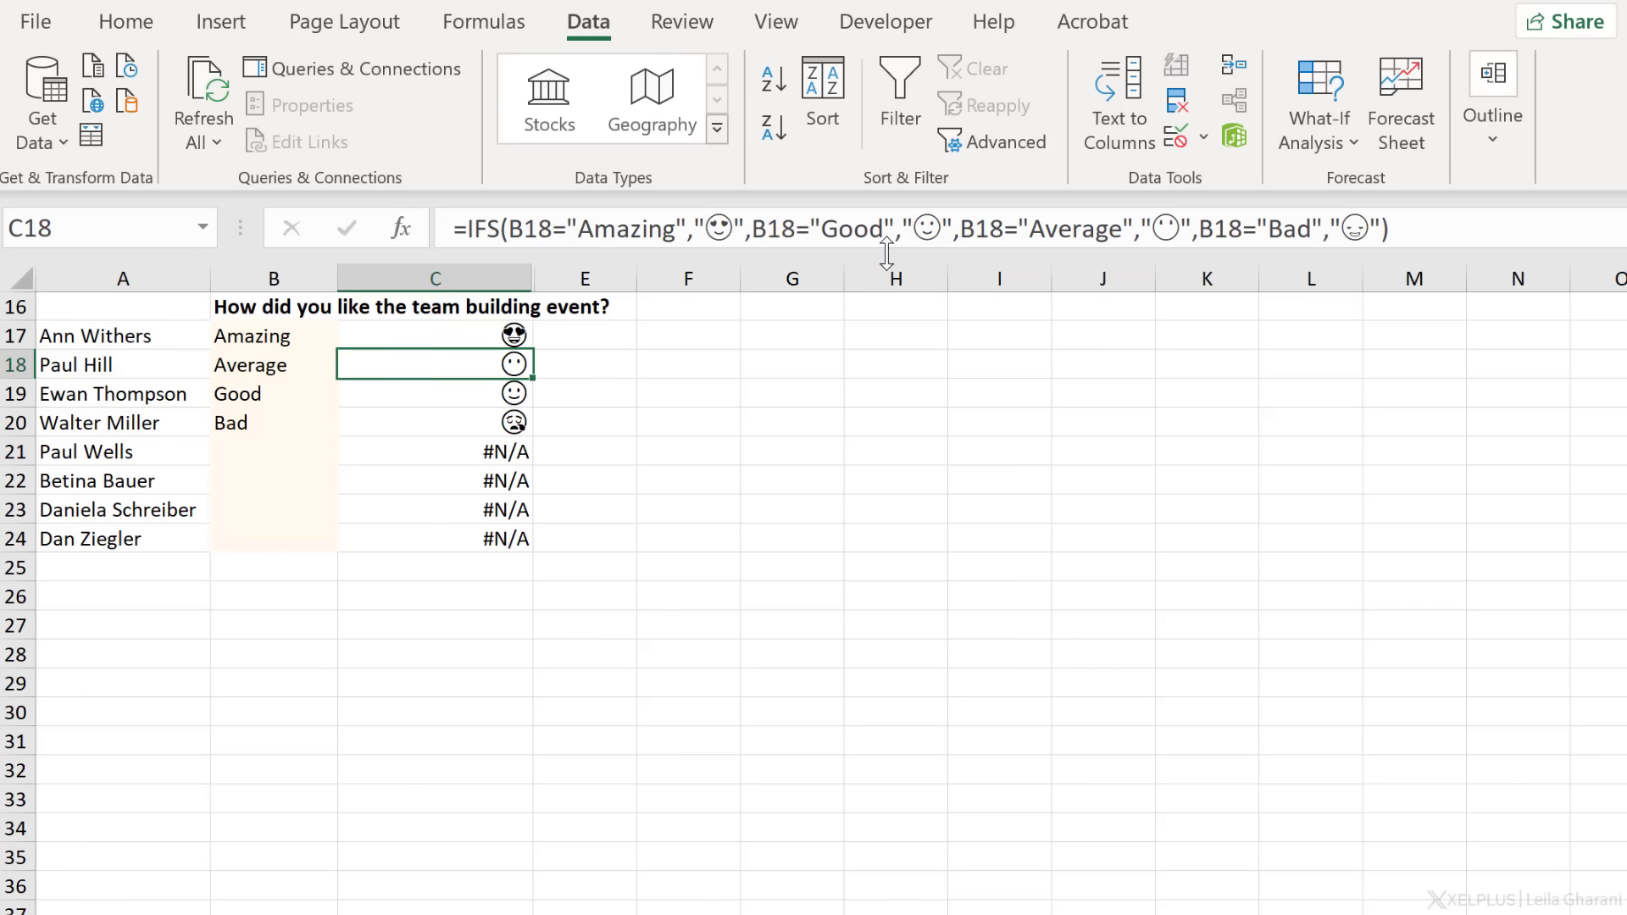
click(481, 330)
double_click(528, 349)
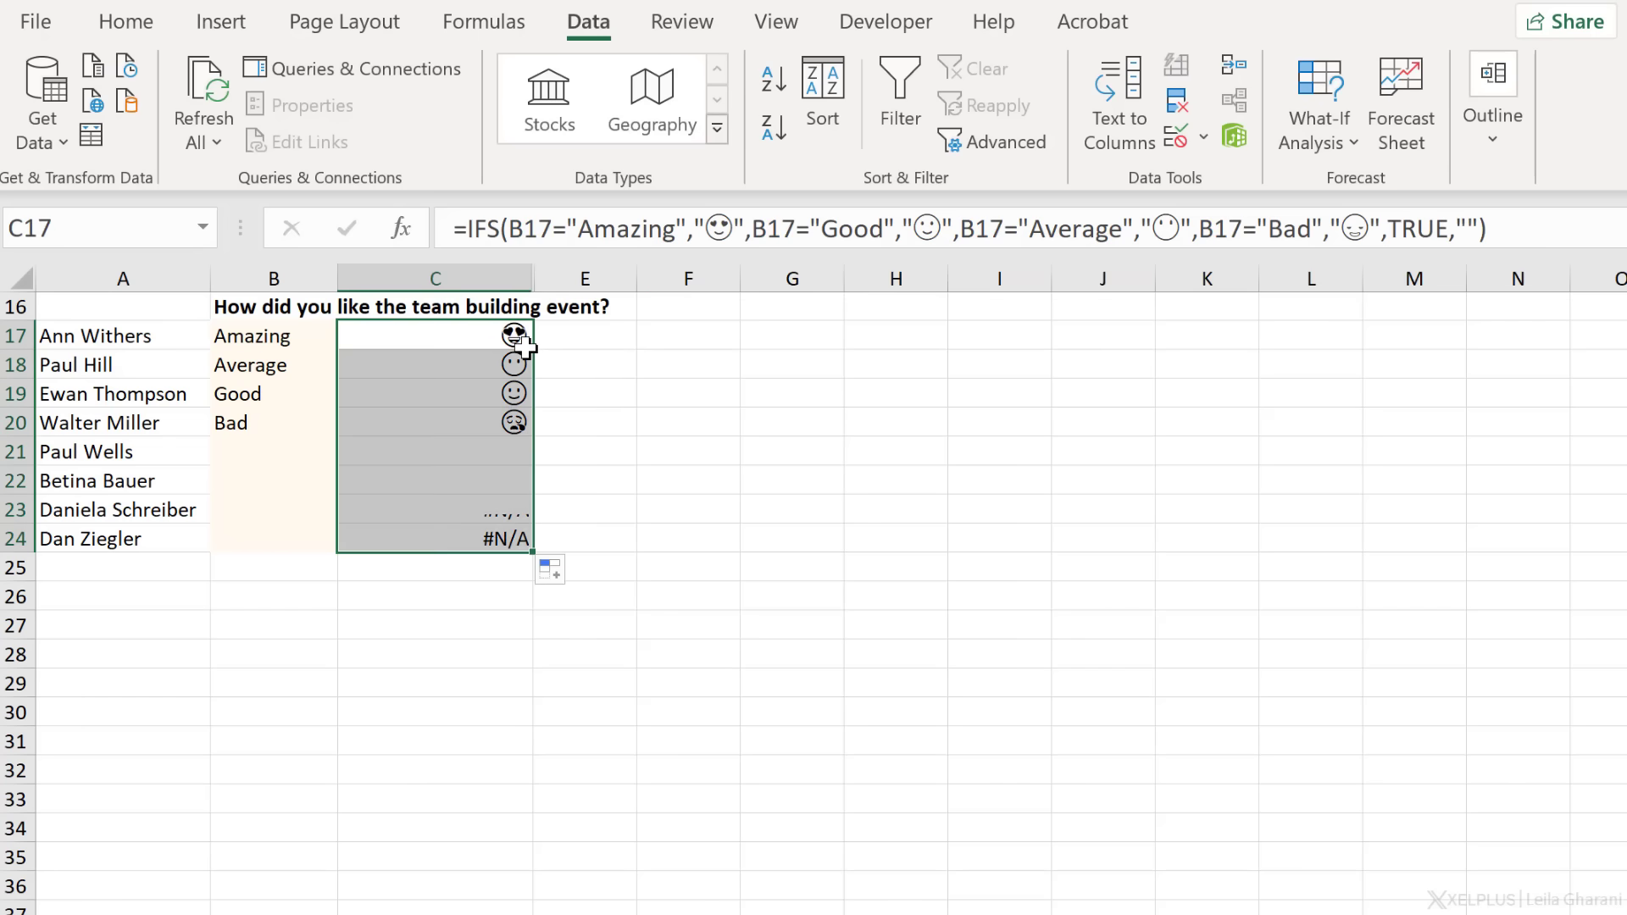
Choose a team building rating for B22 from its predefined choices to test the formula in C22.
click(415, 478)
click(304, 480)
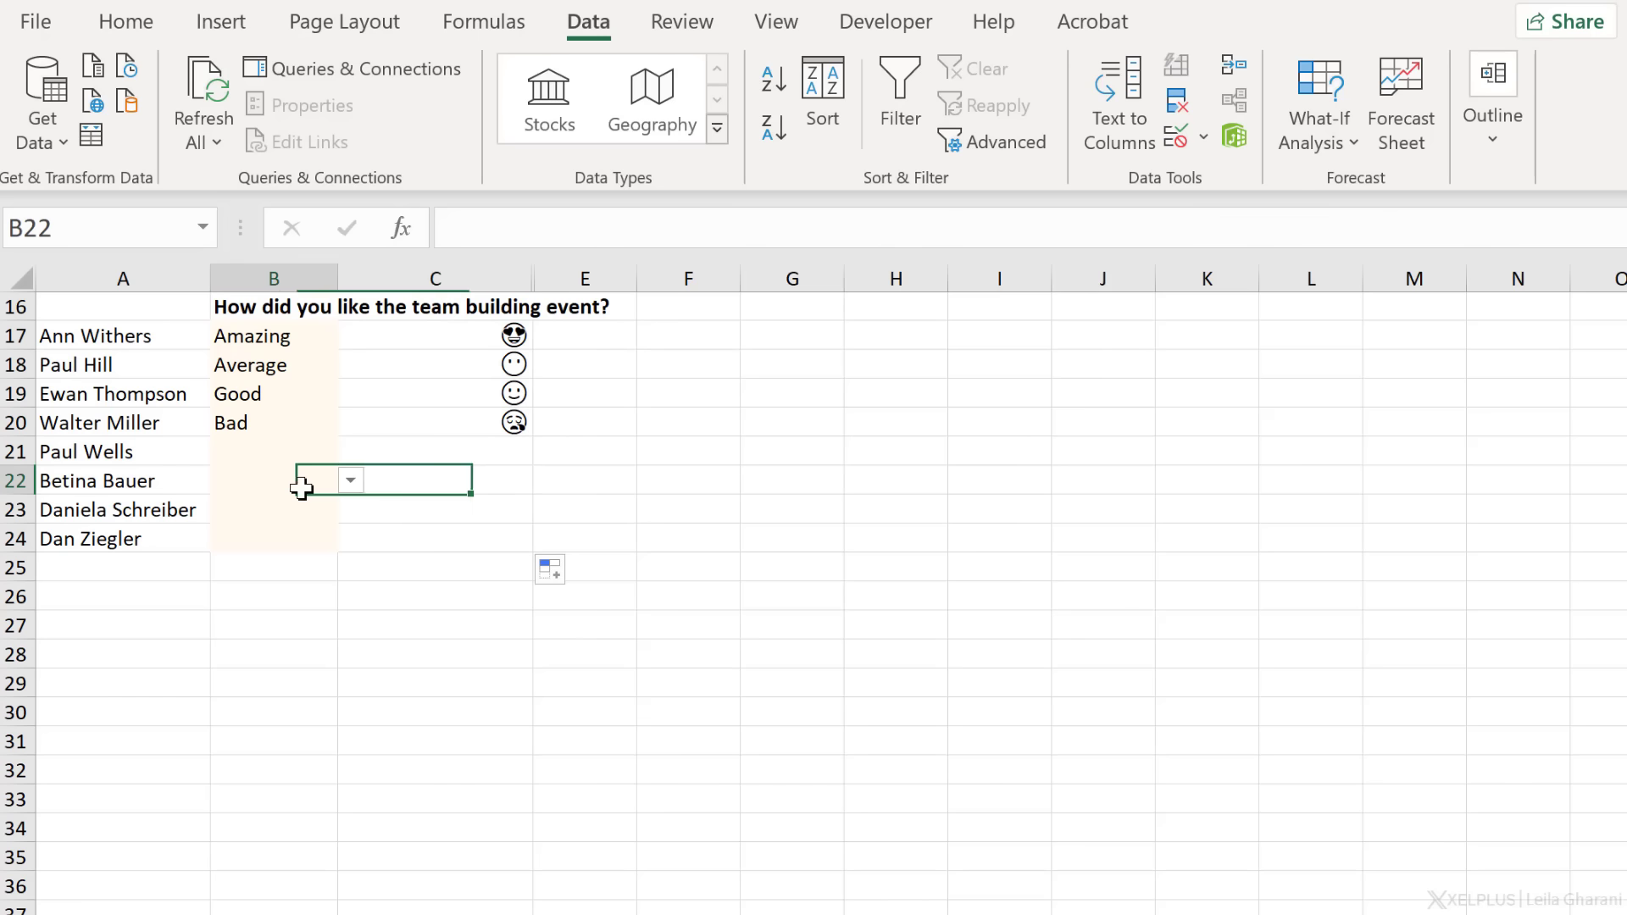
click(350, 480)
click(293, 509)
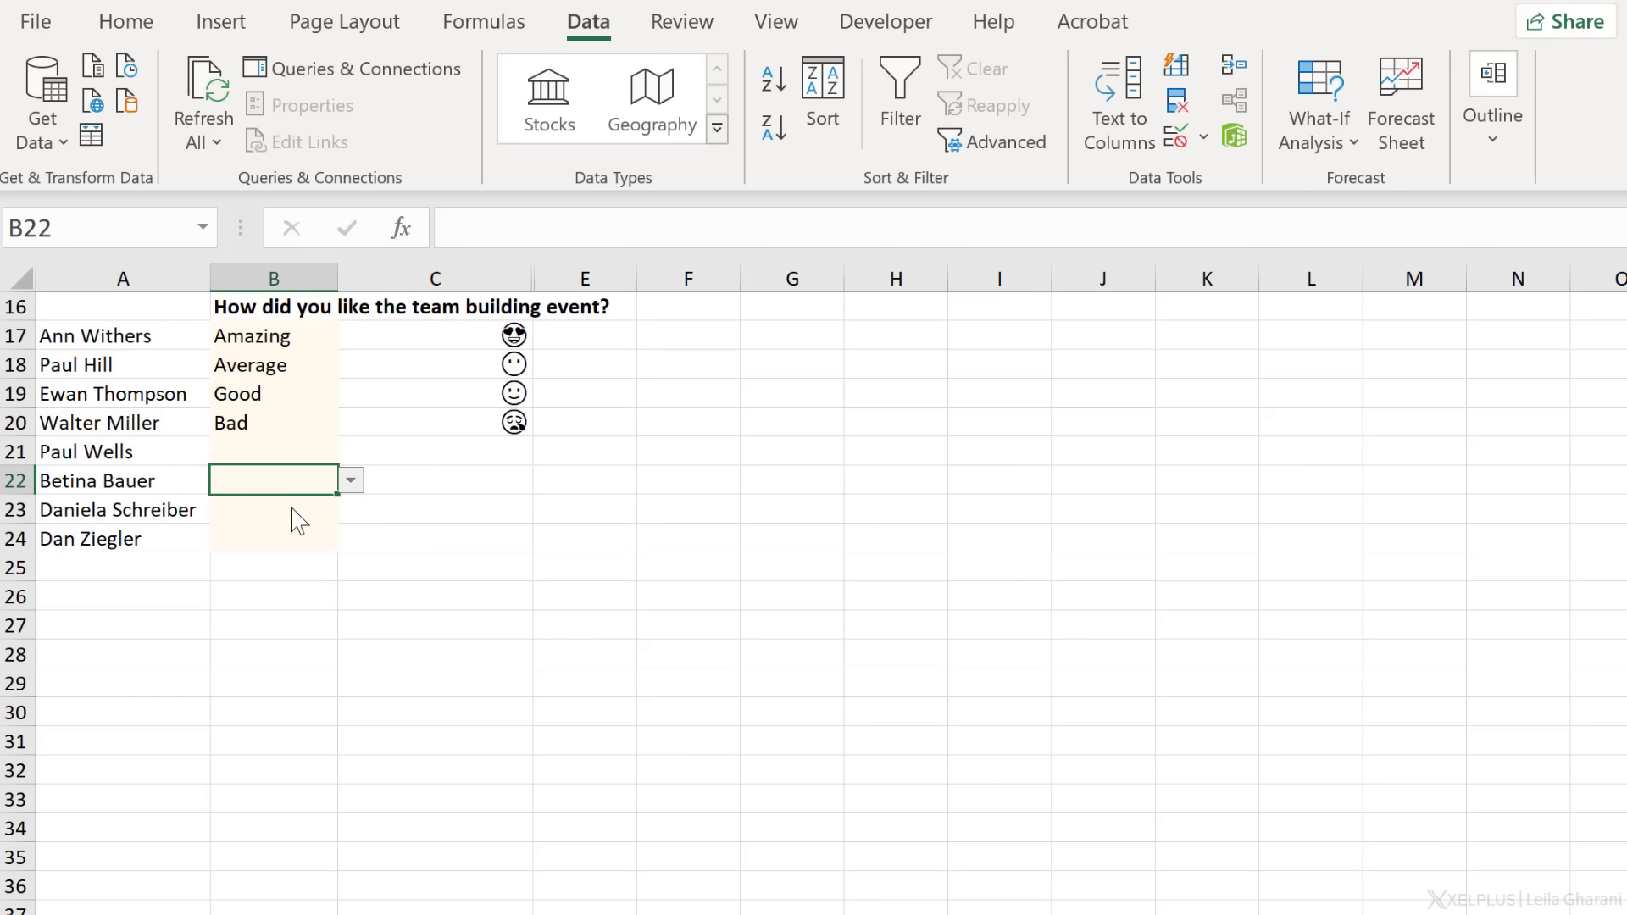
Start a new conditional formatting rule for the emoji cells C17:C24, keeping the emojis in view.
click(434, 487)
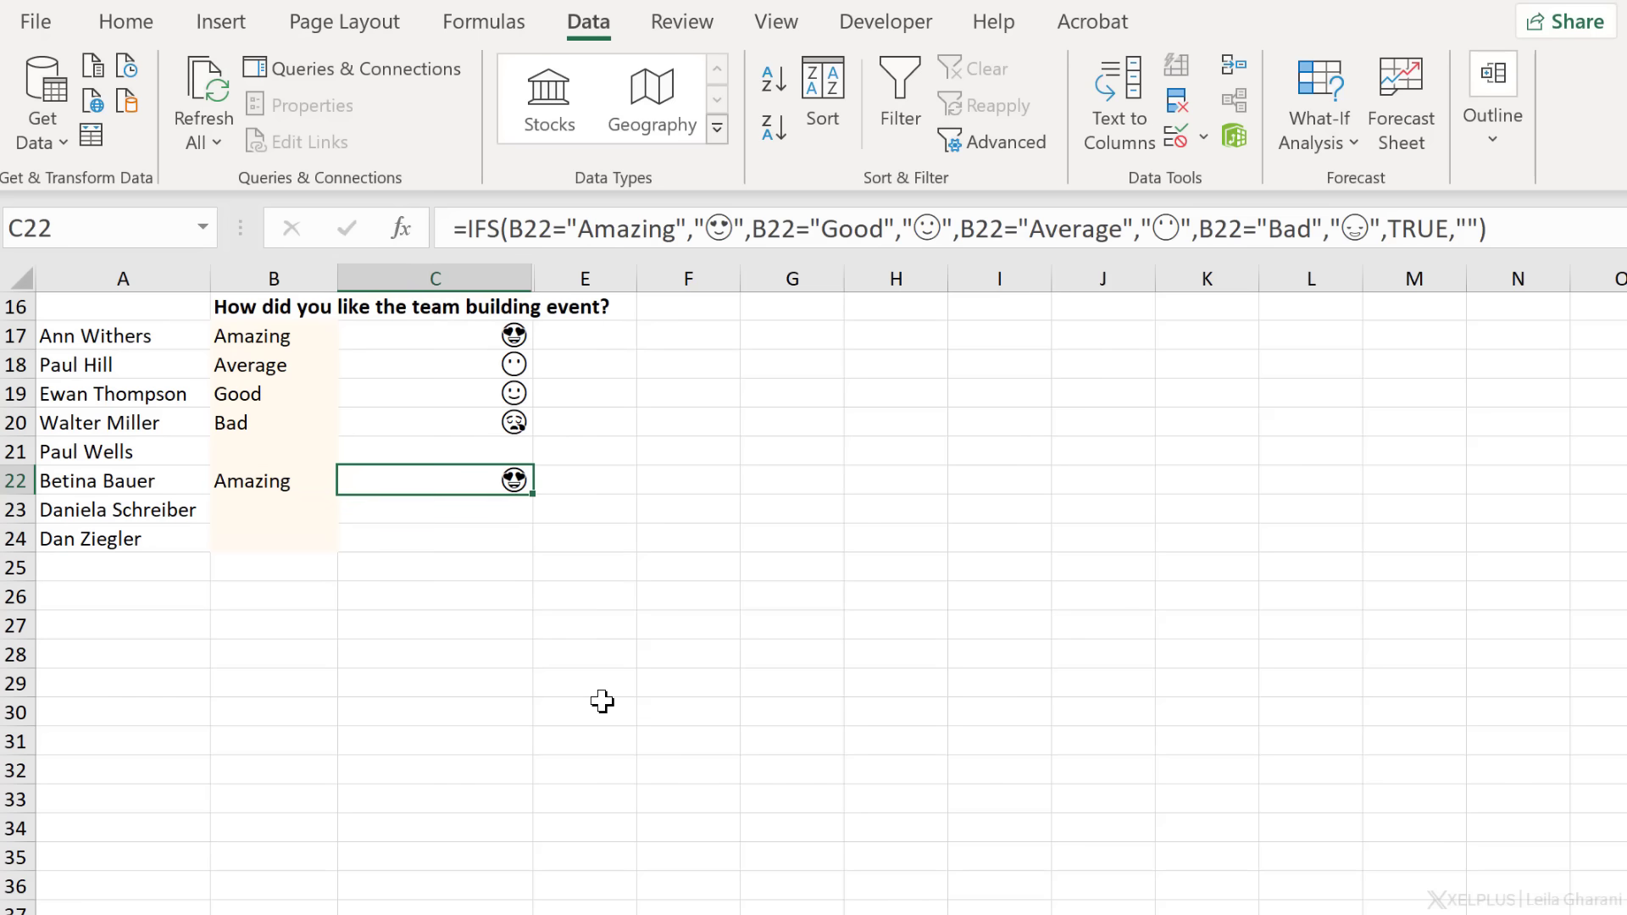
click(418, 338)
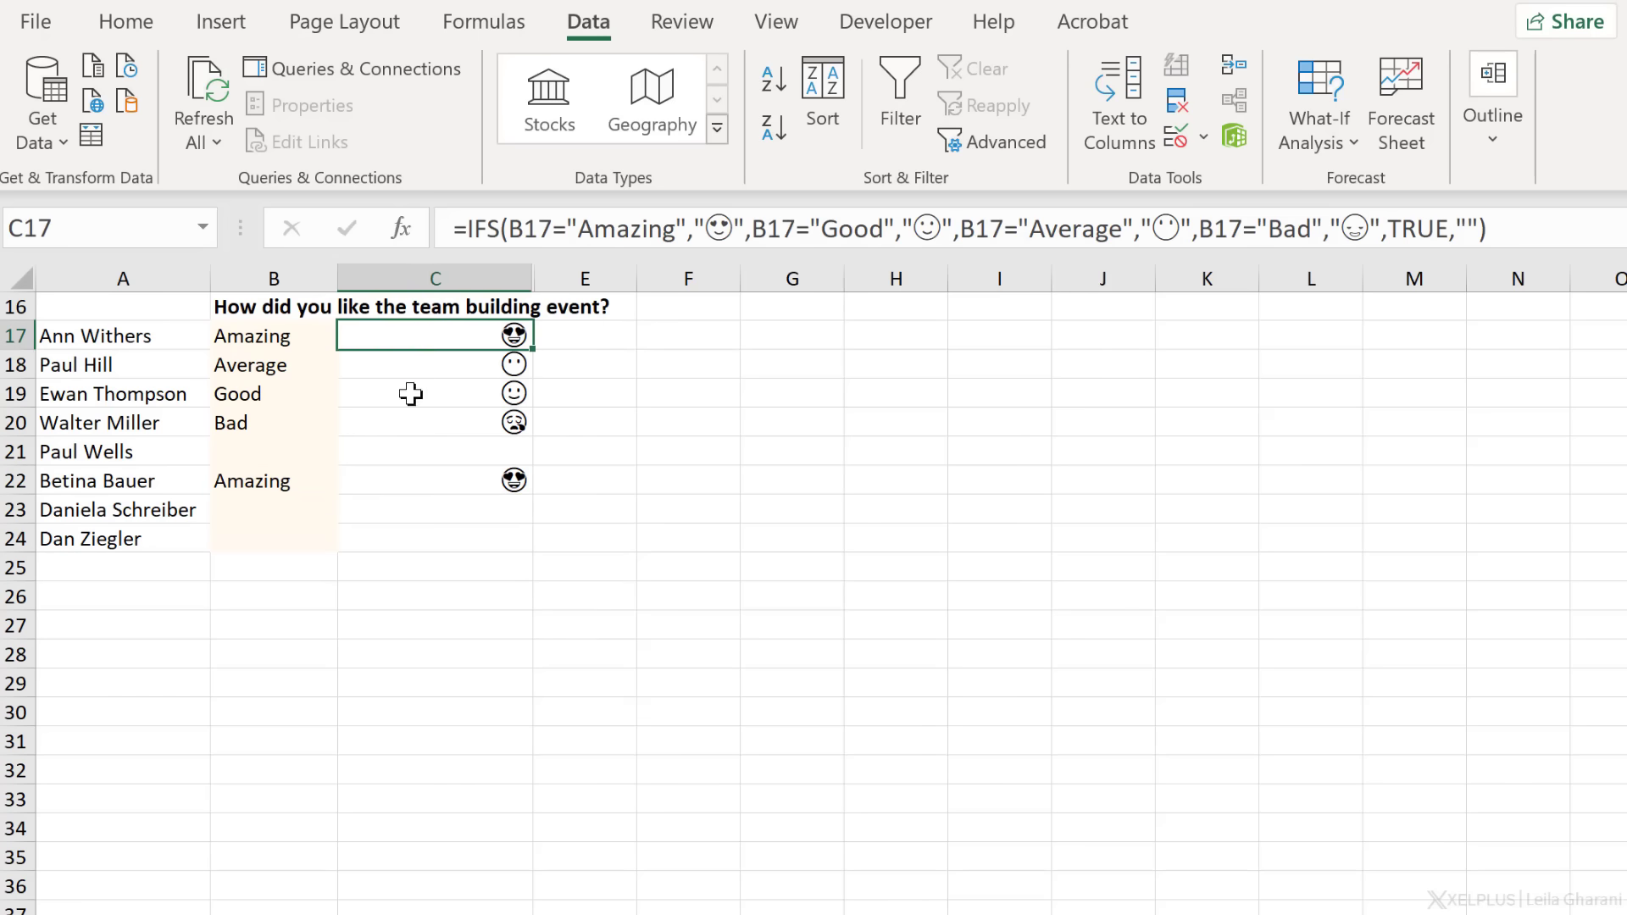
drag(411, 394, 410, 534)
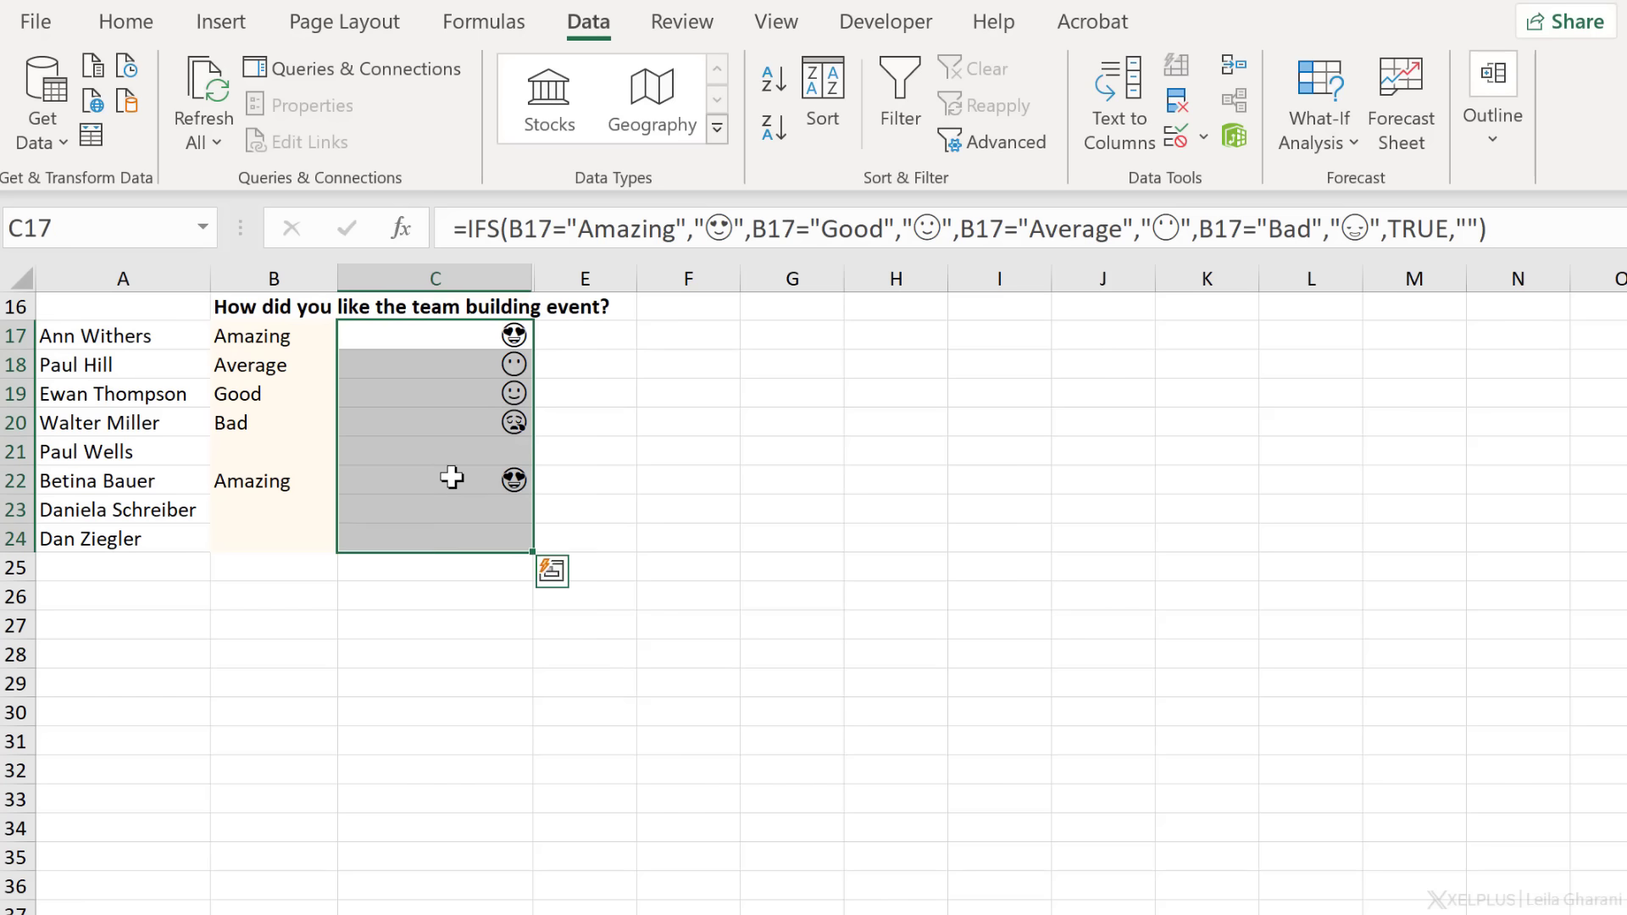
click(131, 21)
click(1102, 70)
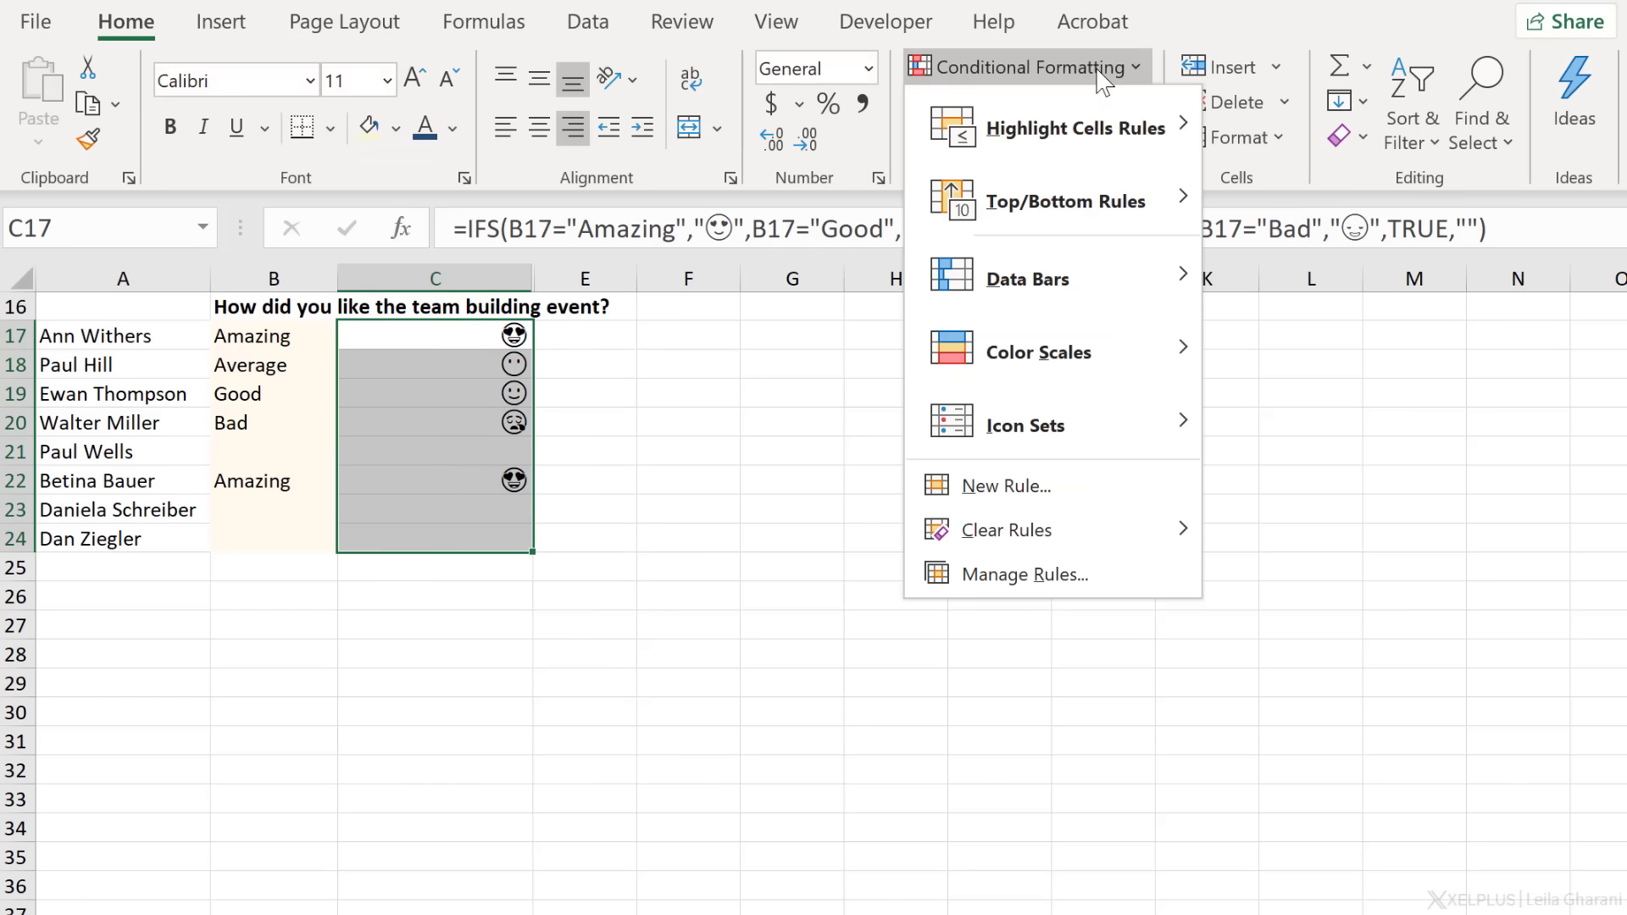
click(1042, 506)
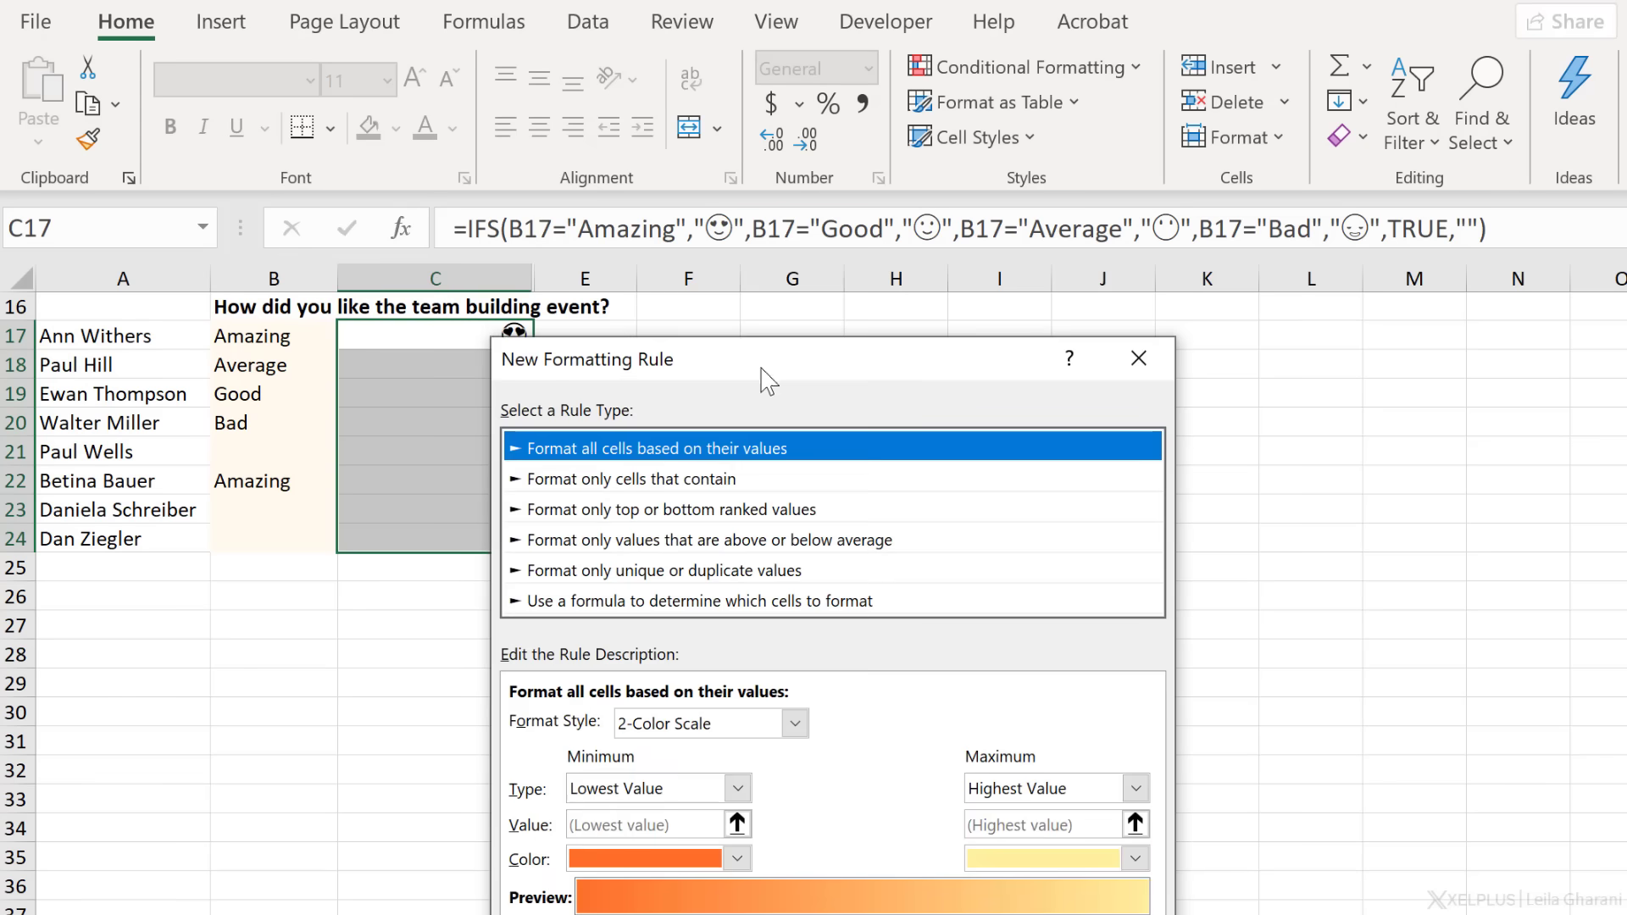
drag(756, 368, 873, 280)
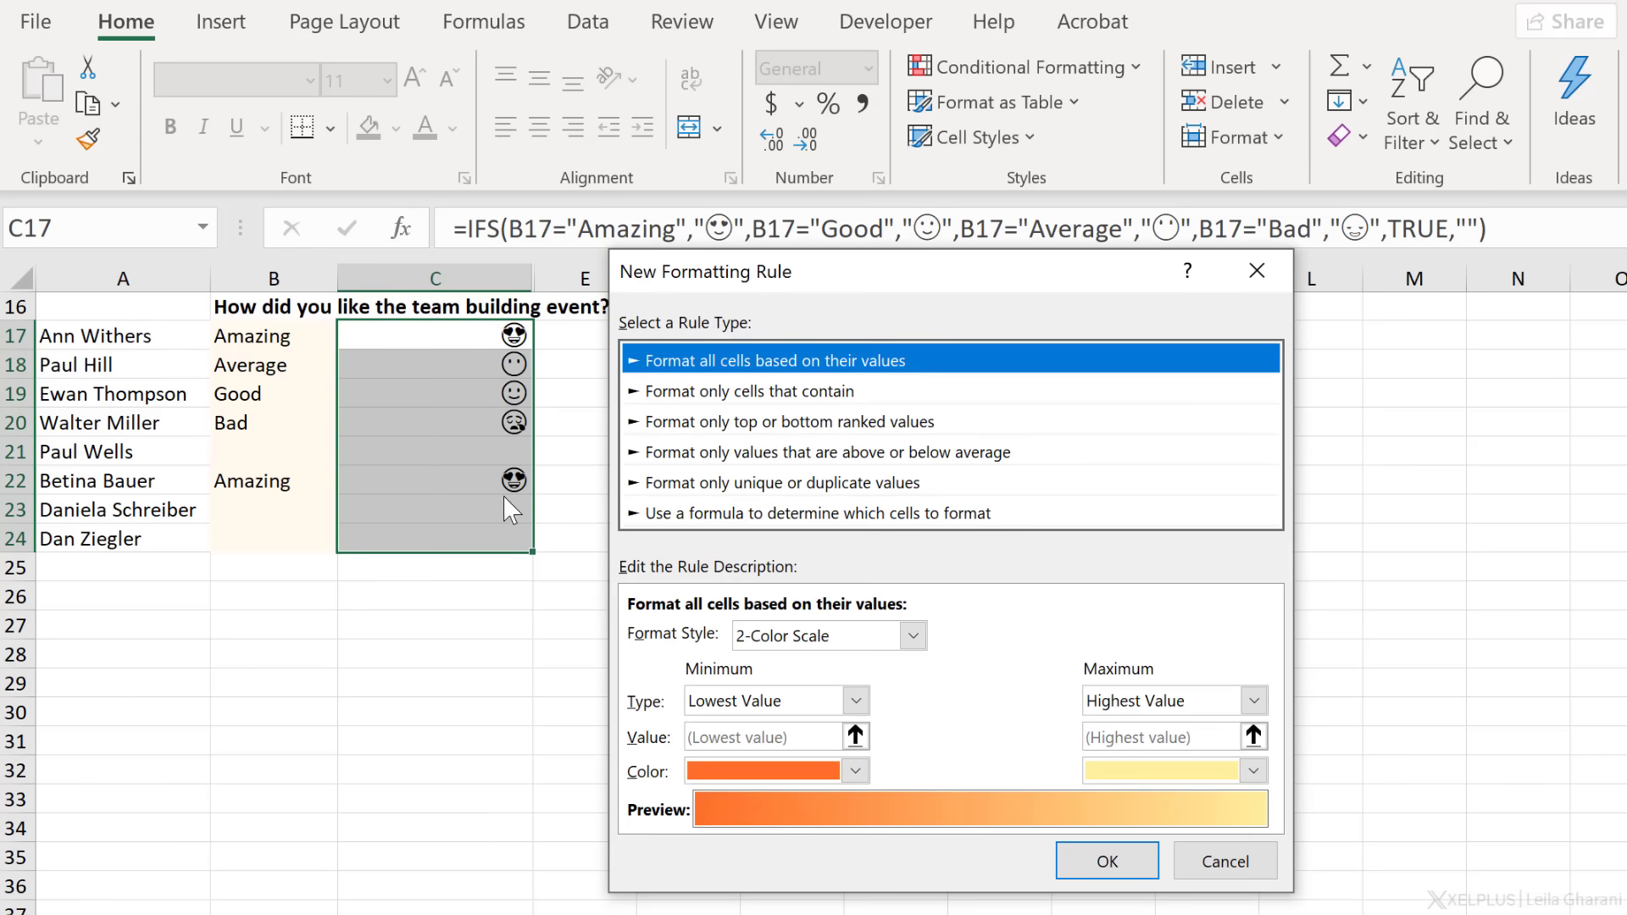
Set the rule to format only cells whose value is equal to the heart-eyes emoji.
click(756, 392)
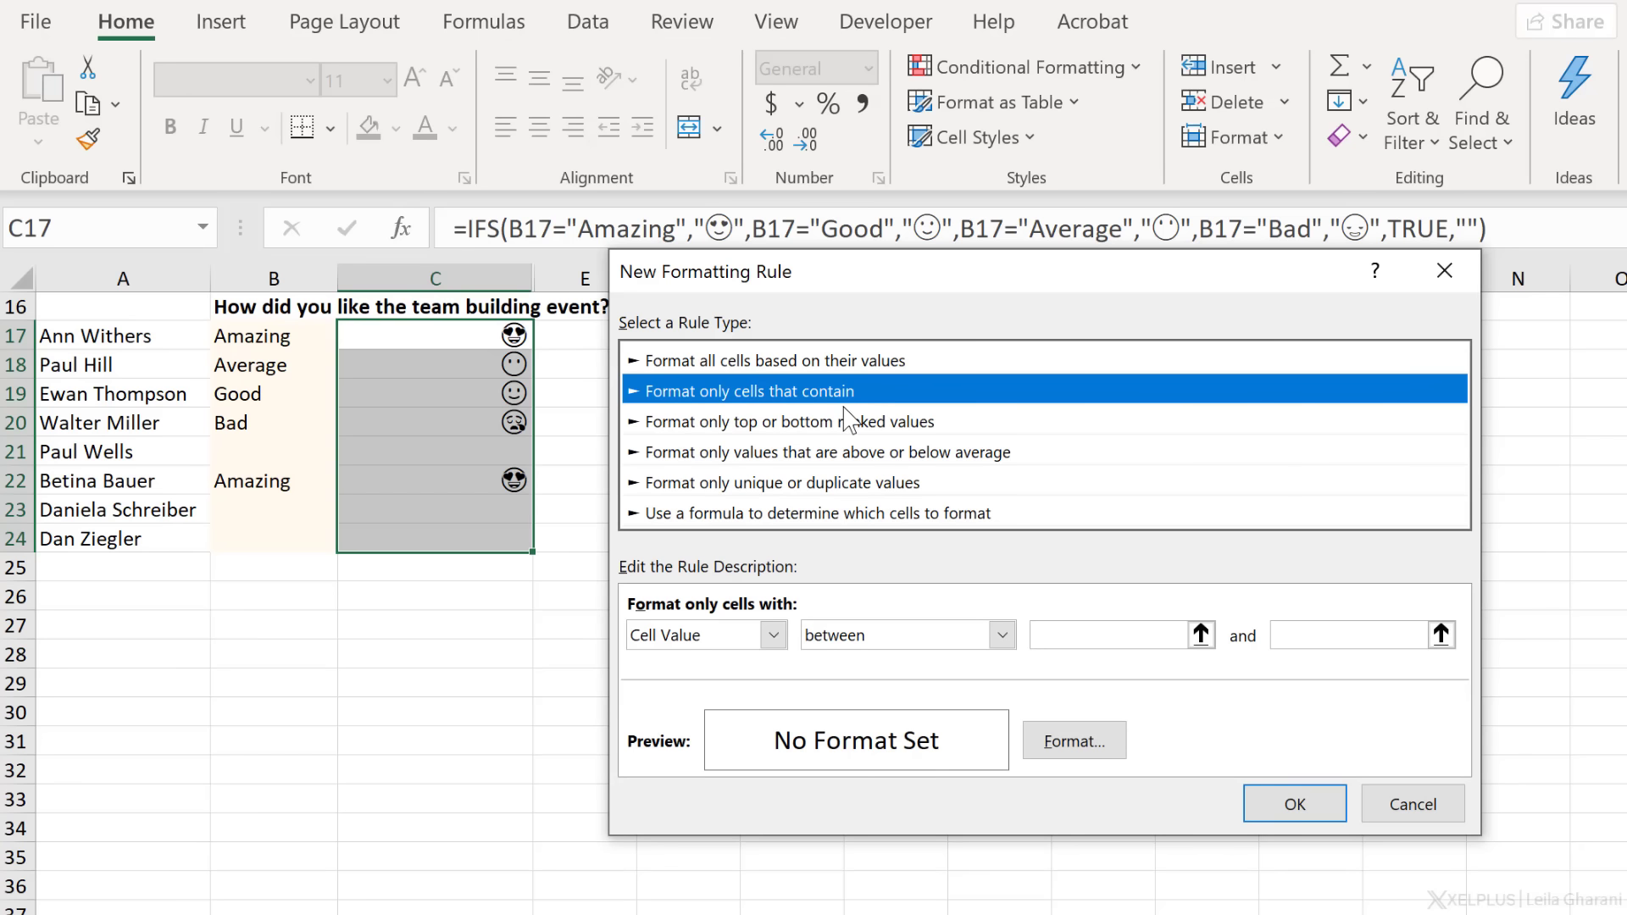
click(1003, 635)
click(865, 710)
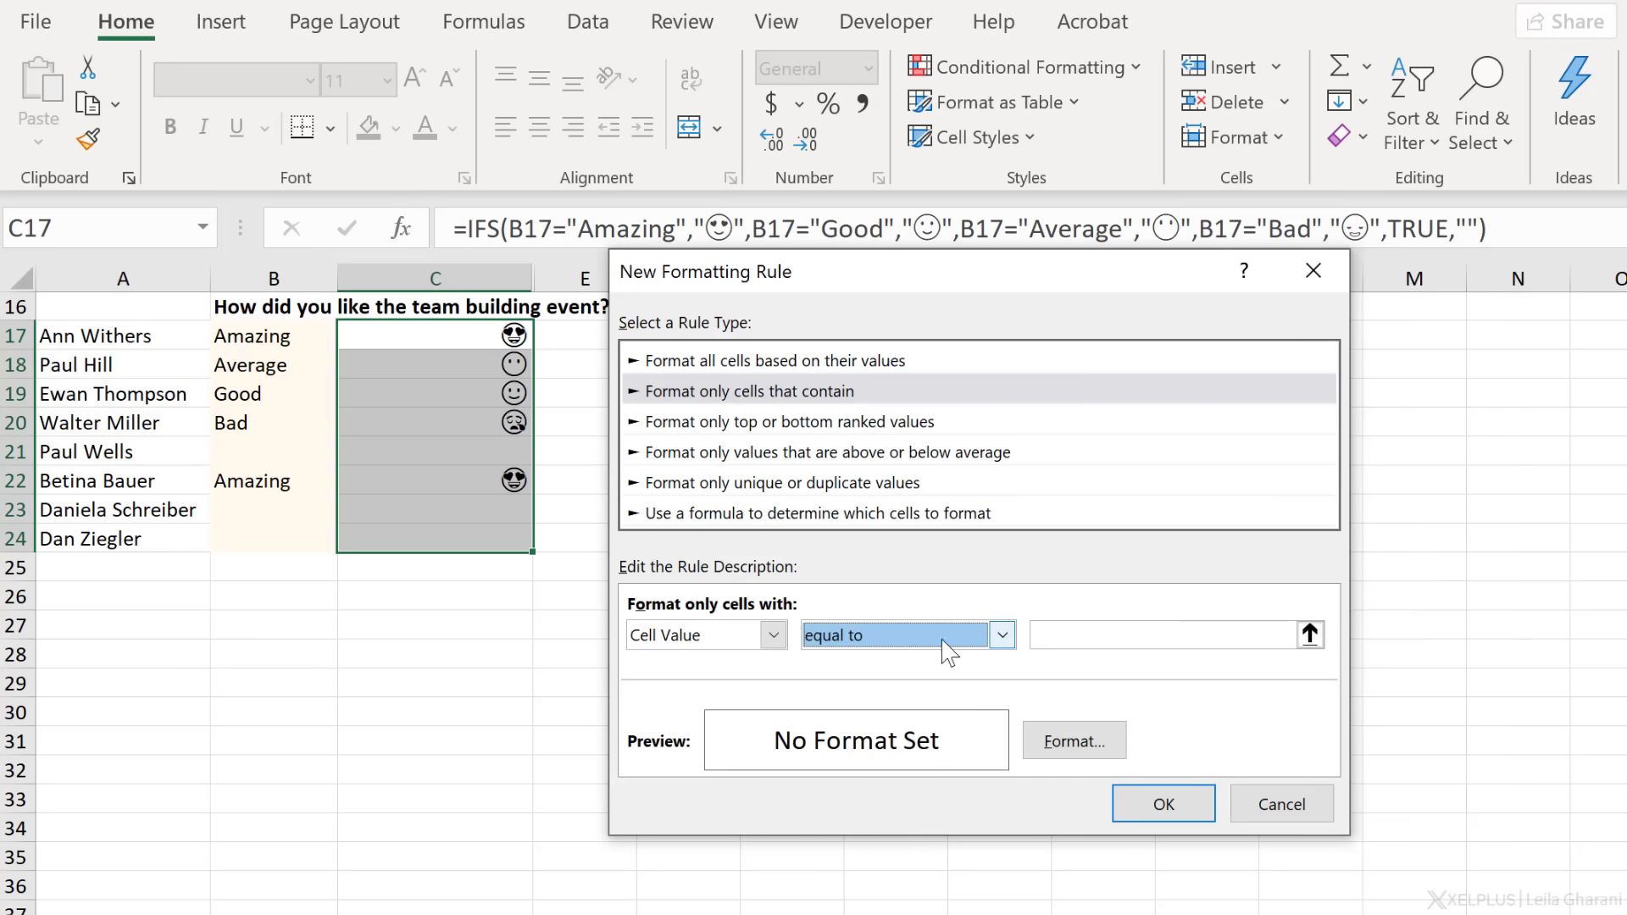
click(1134, 630)
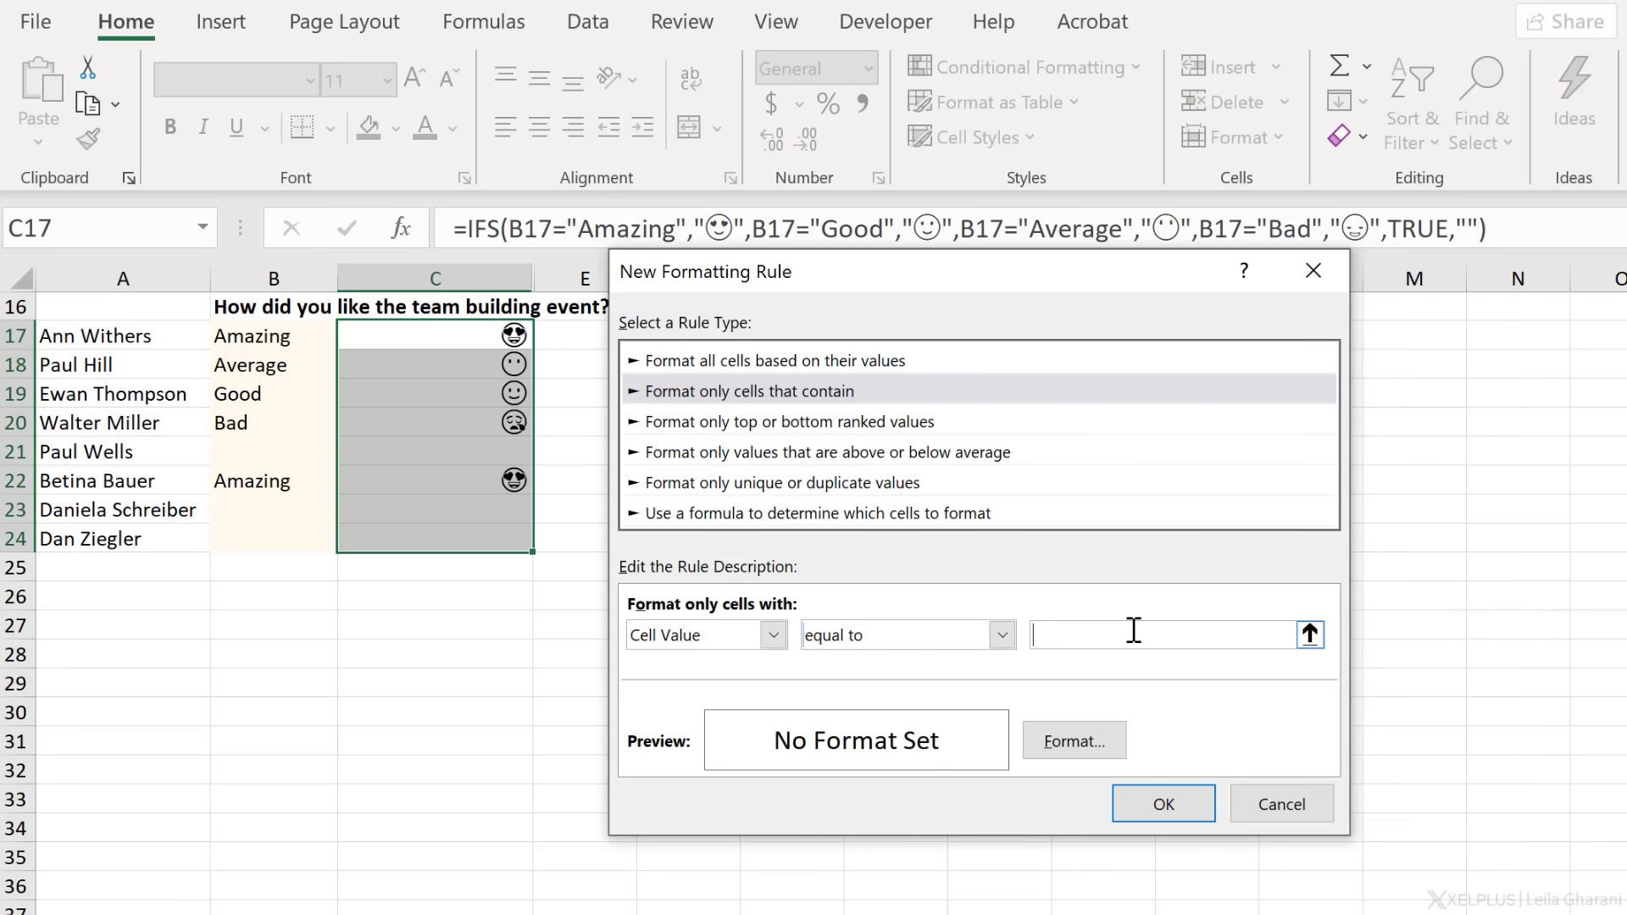
key(super+period)
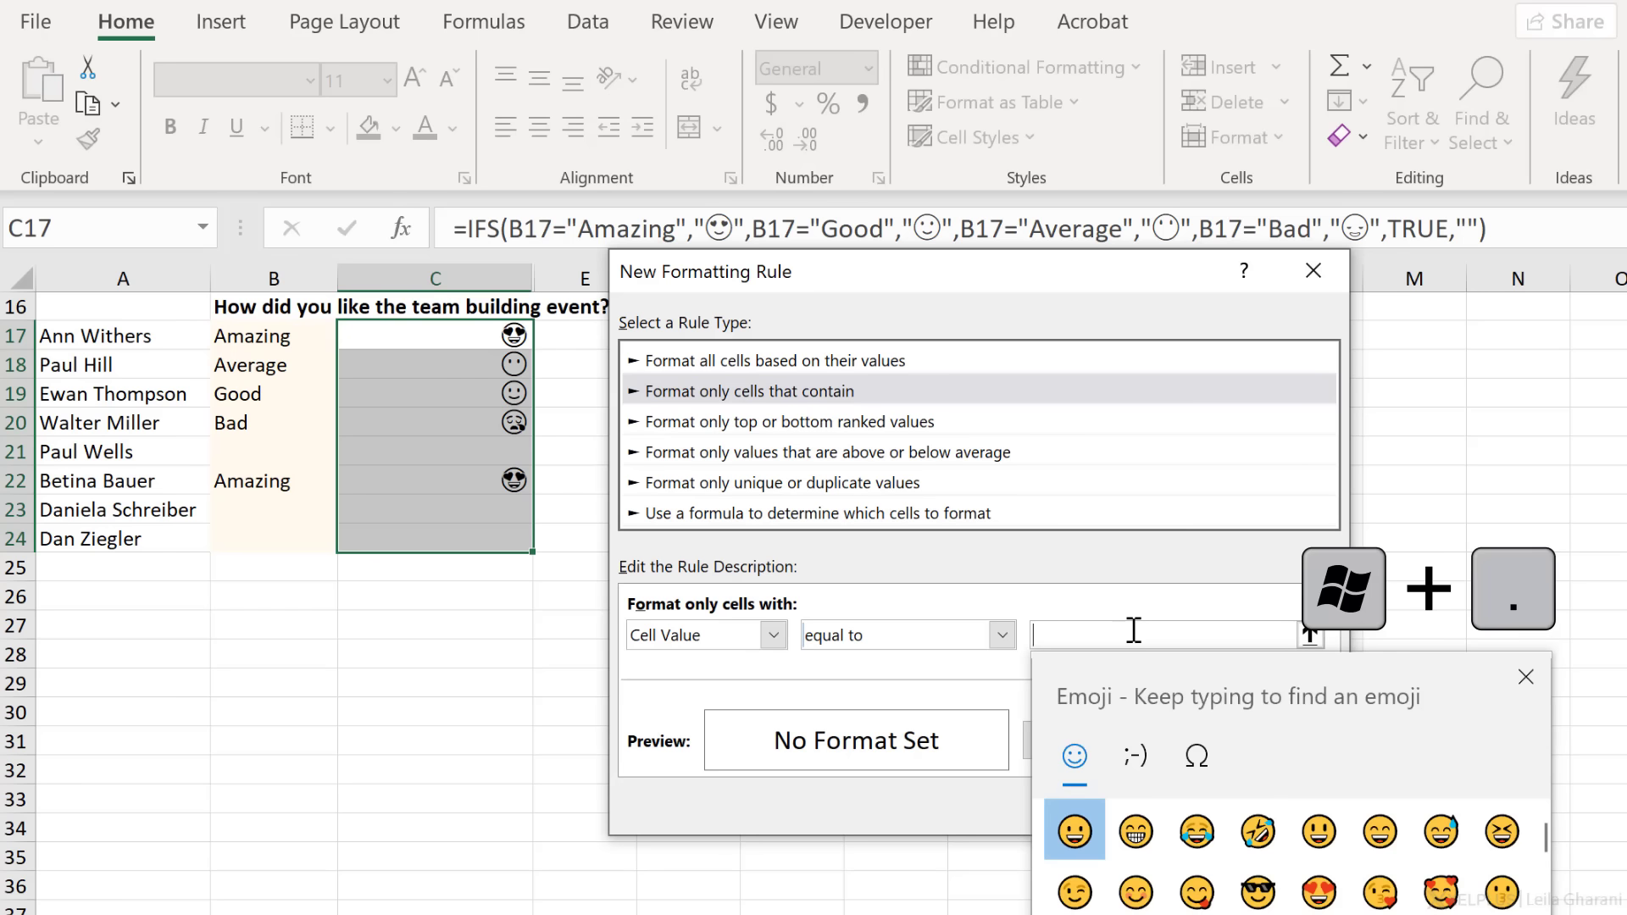
click(1318, 890)
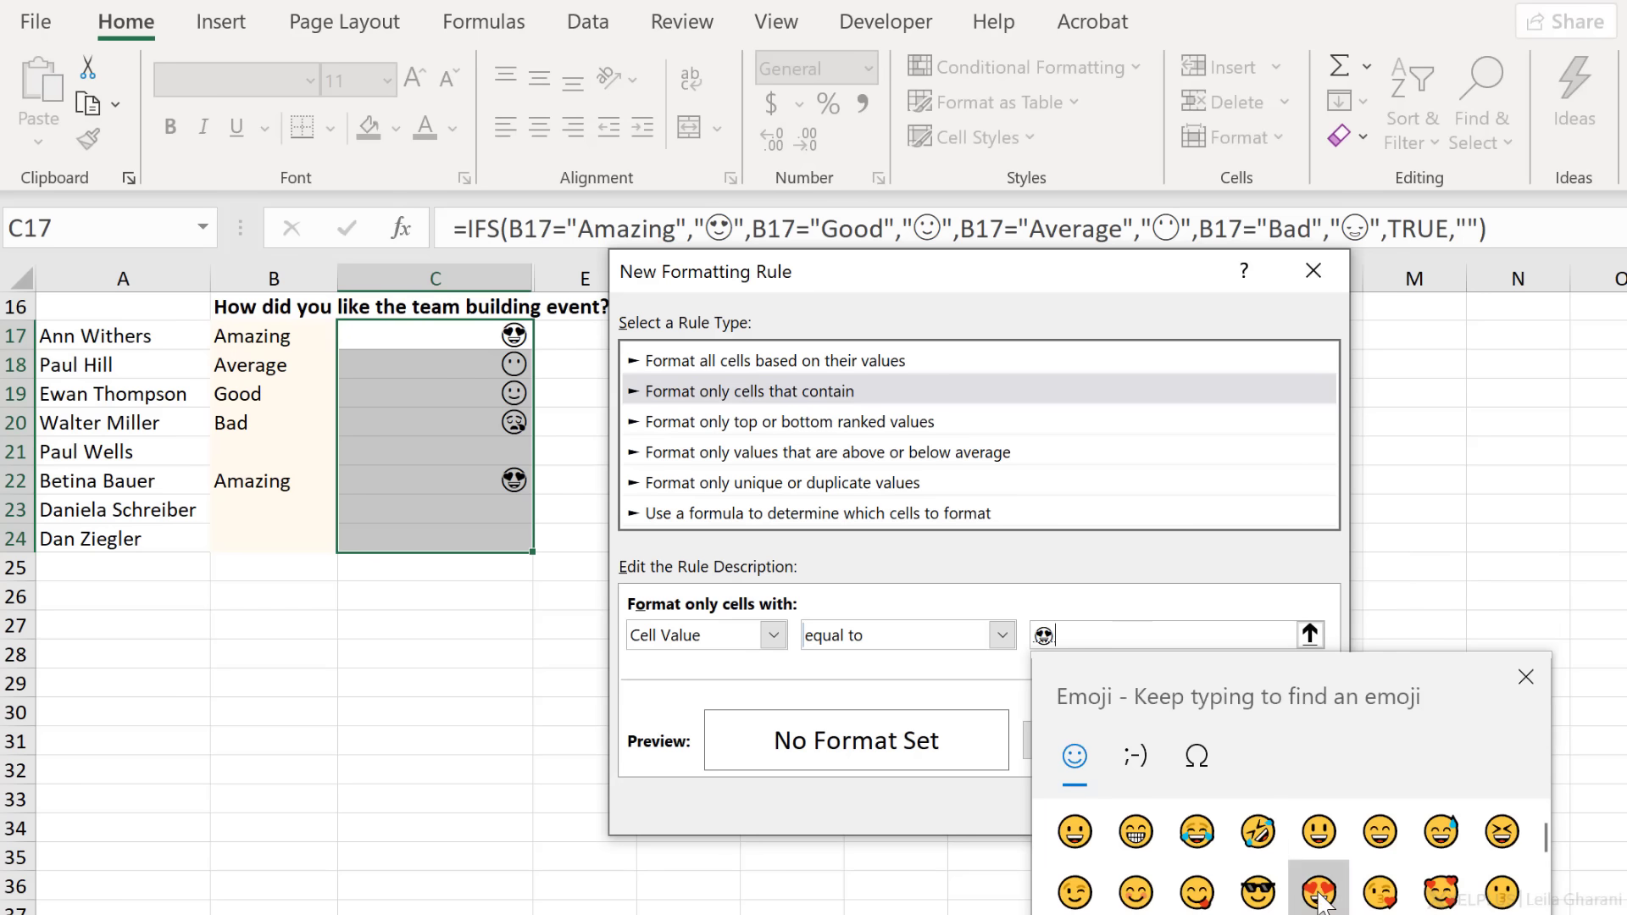
key(Escape)
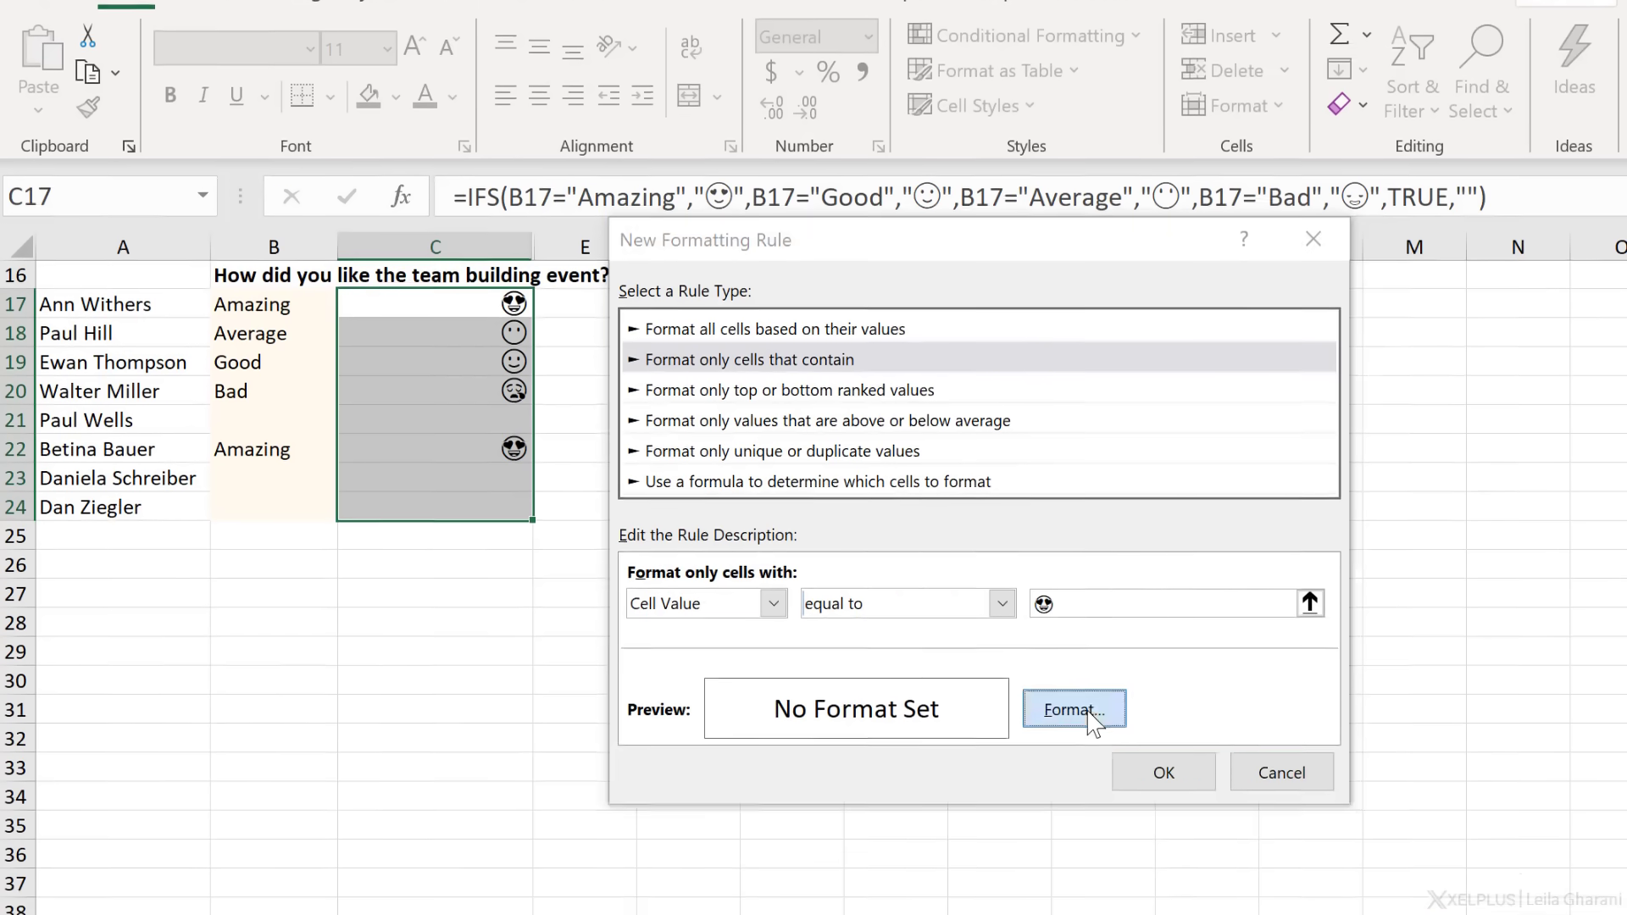
Give the heart-eyes emoji rule a green font color and apply it to C17:C24.
click(1070, 739)
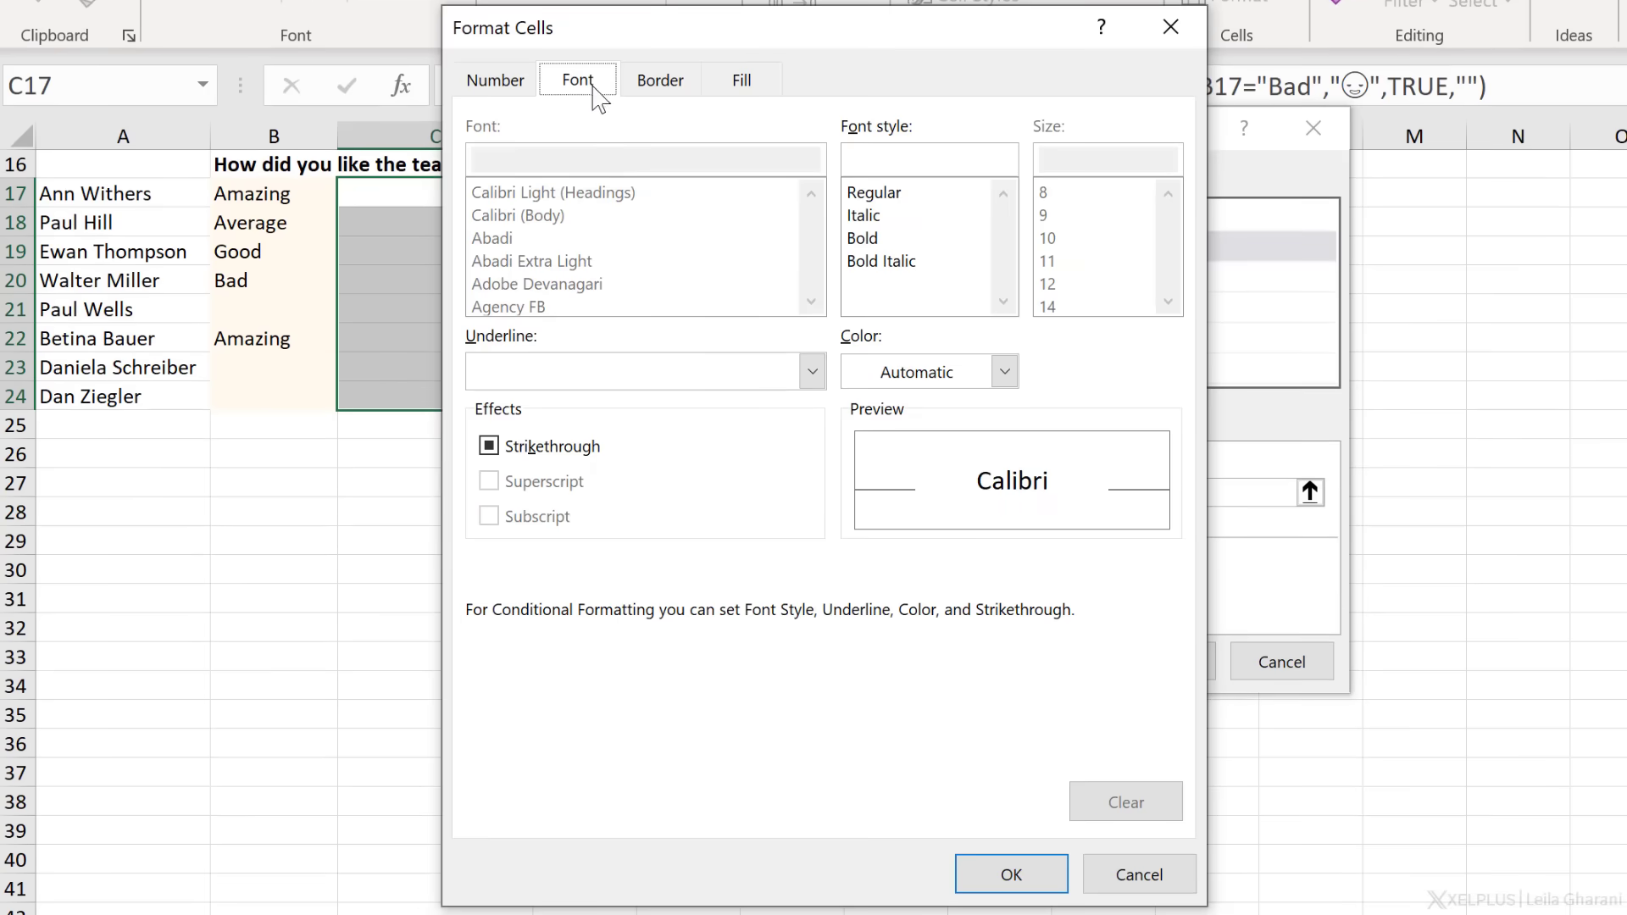
click(1004, 381)
click(1090, 498)
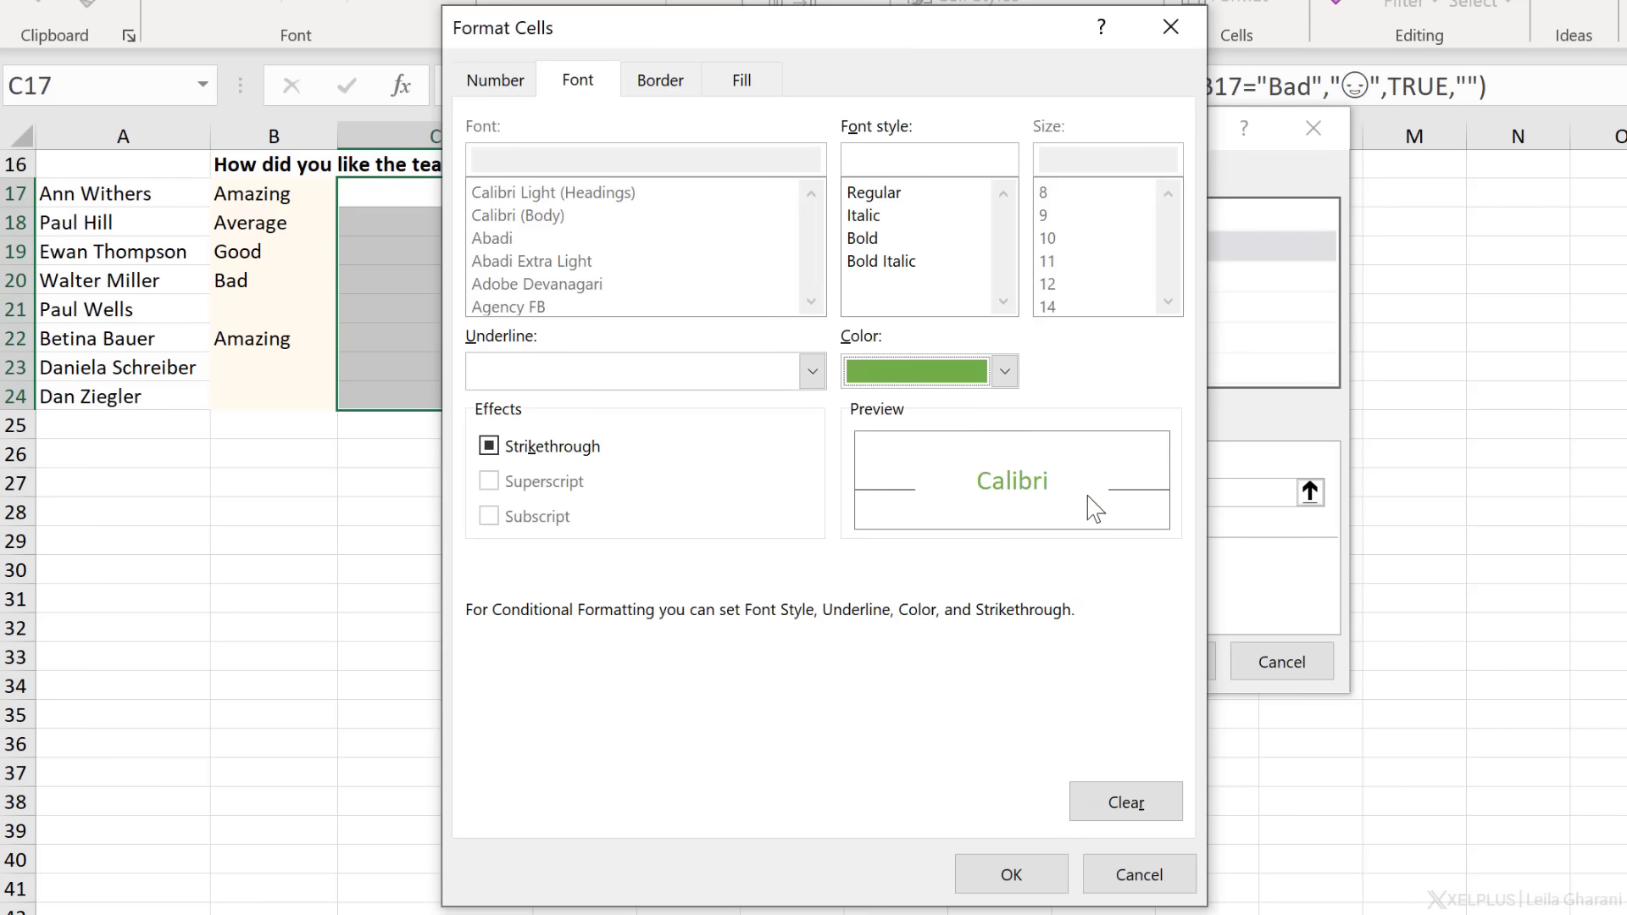
click(1014, 874)
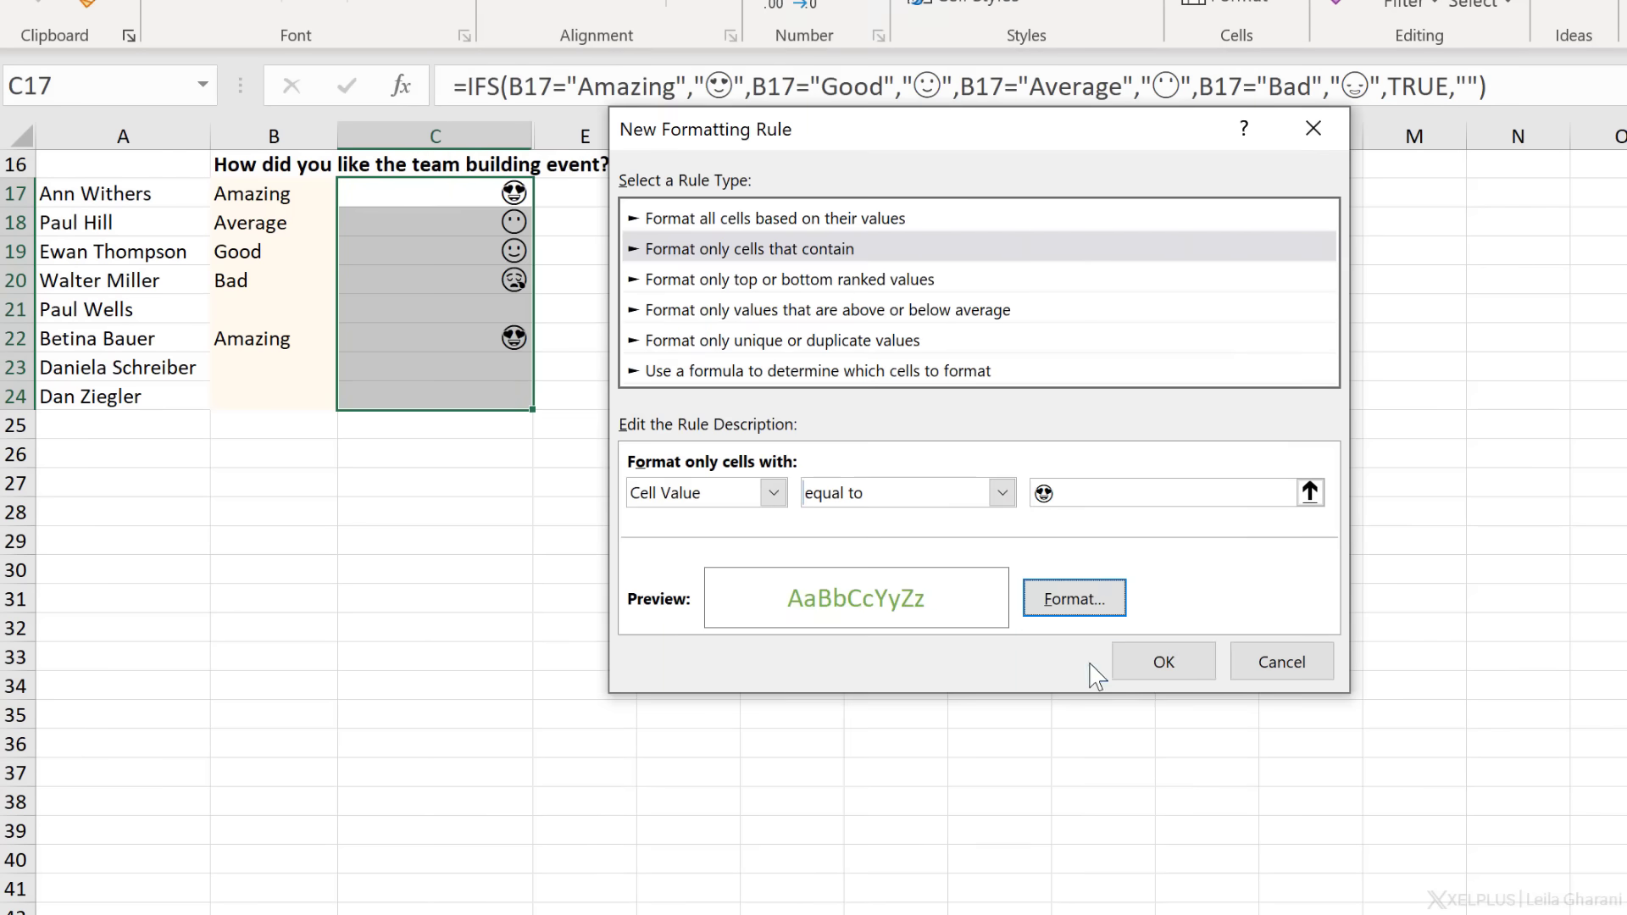
click(1145, 651)
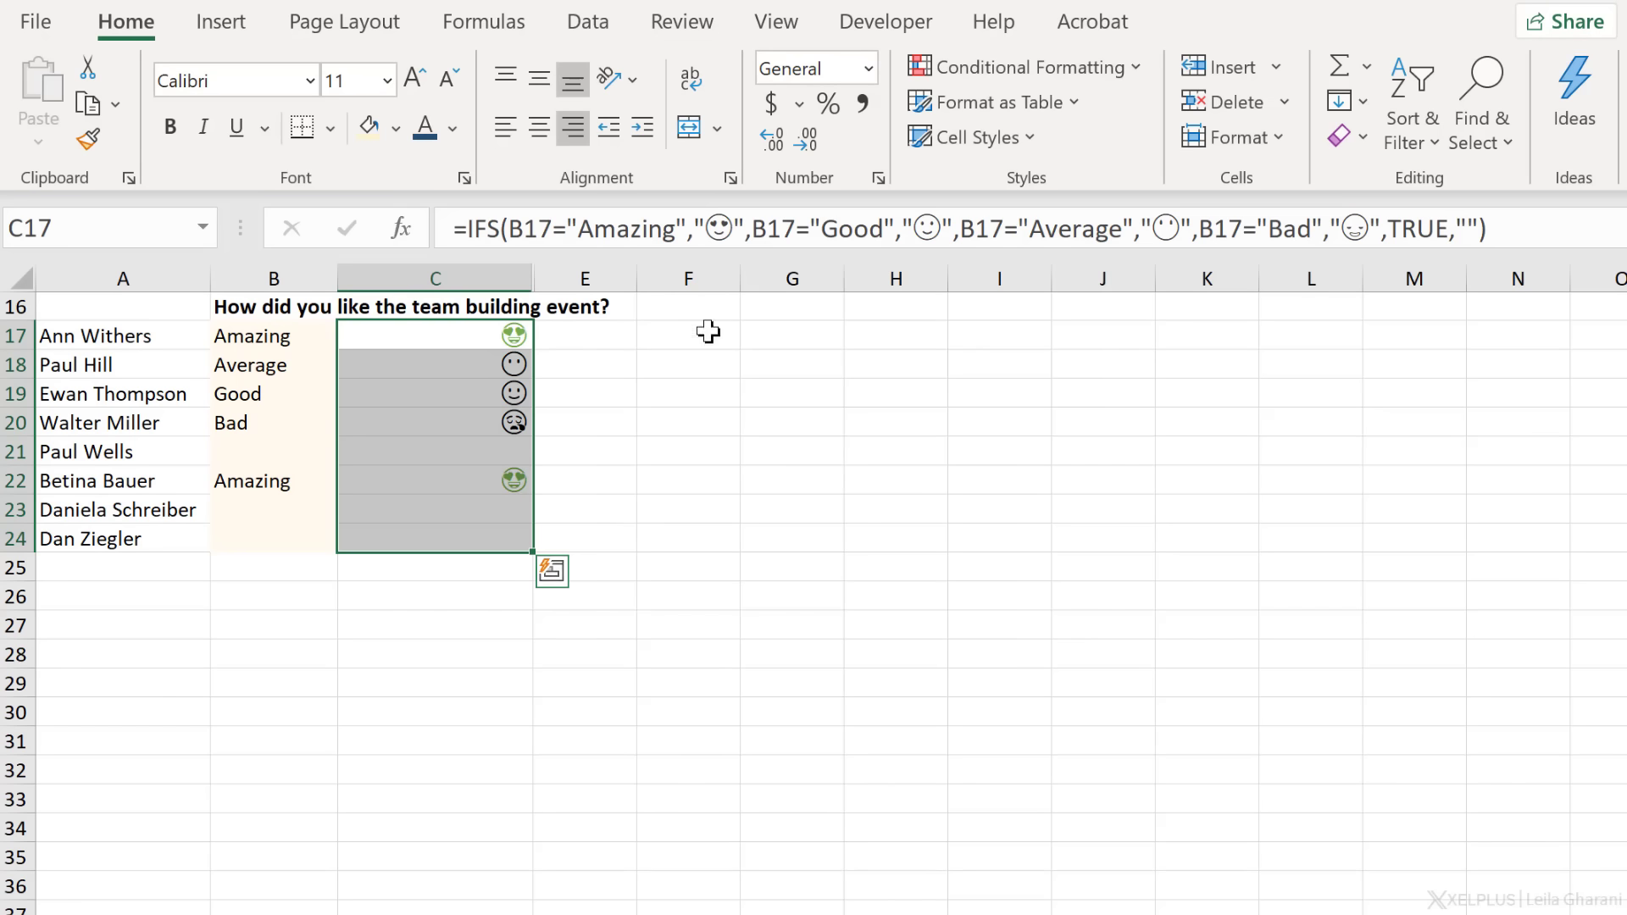
Create a second conditional formatting rule for C17:C24 that formats only cells with a value equal to the tearful face emoji.
click(1136, 69)
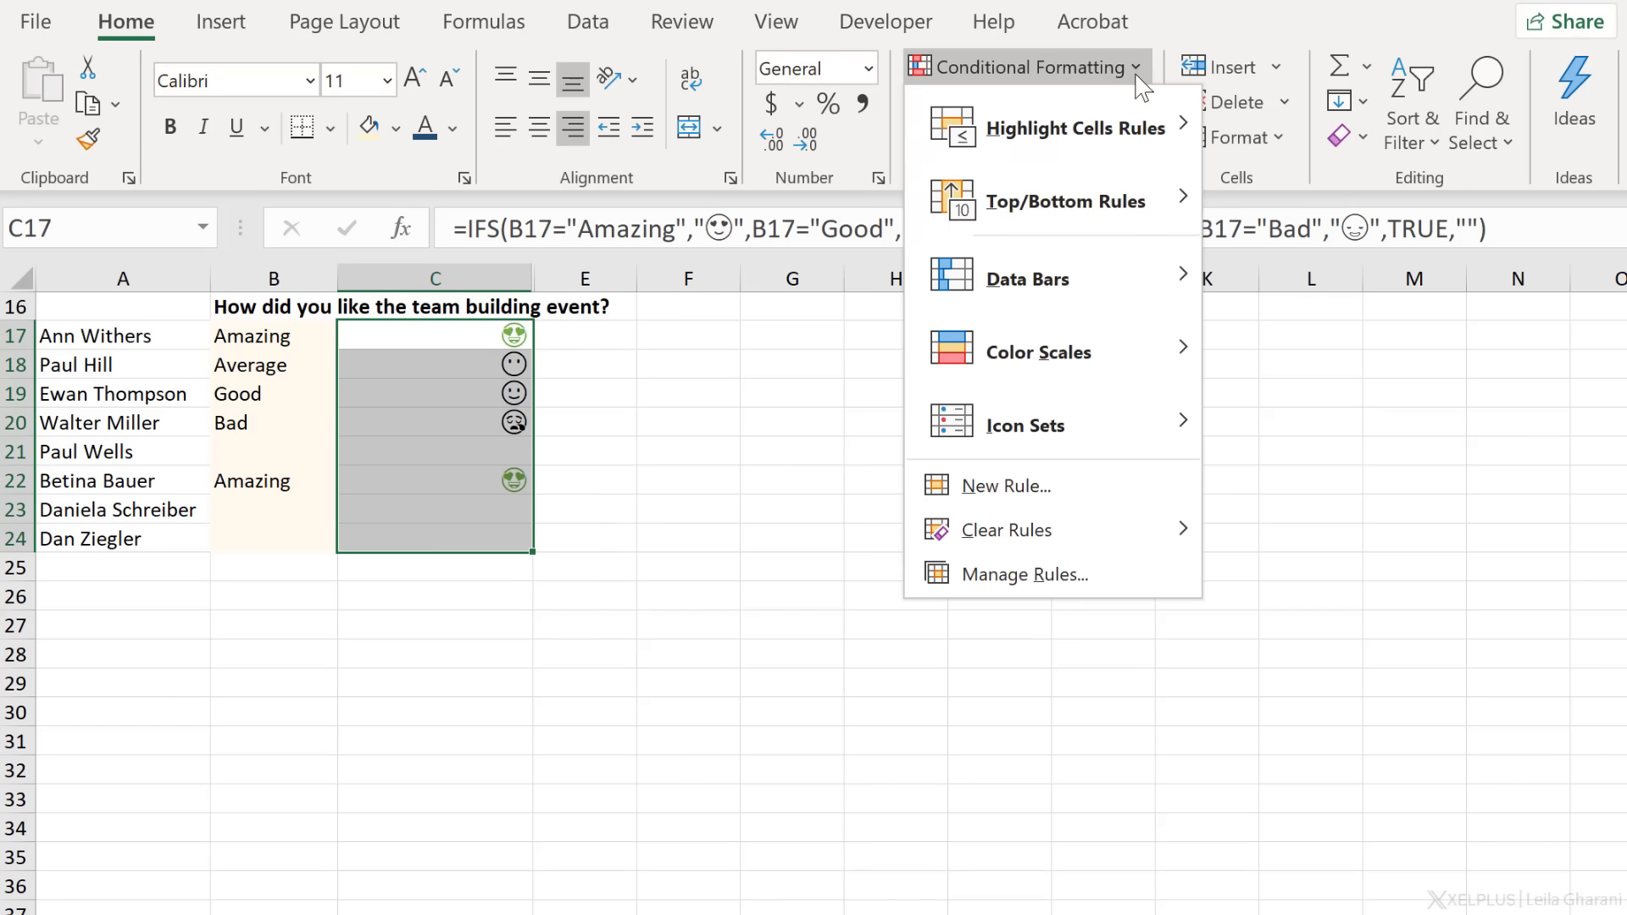
click(1017, 487)
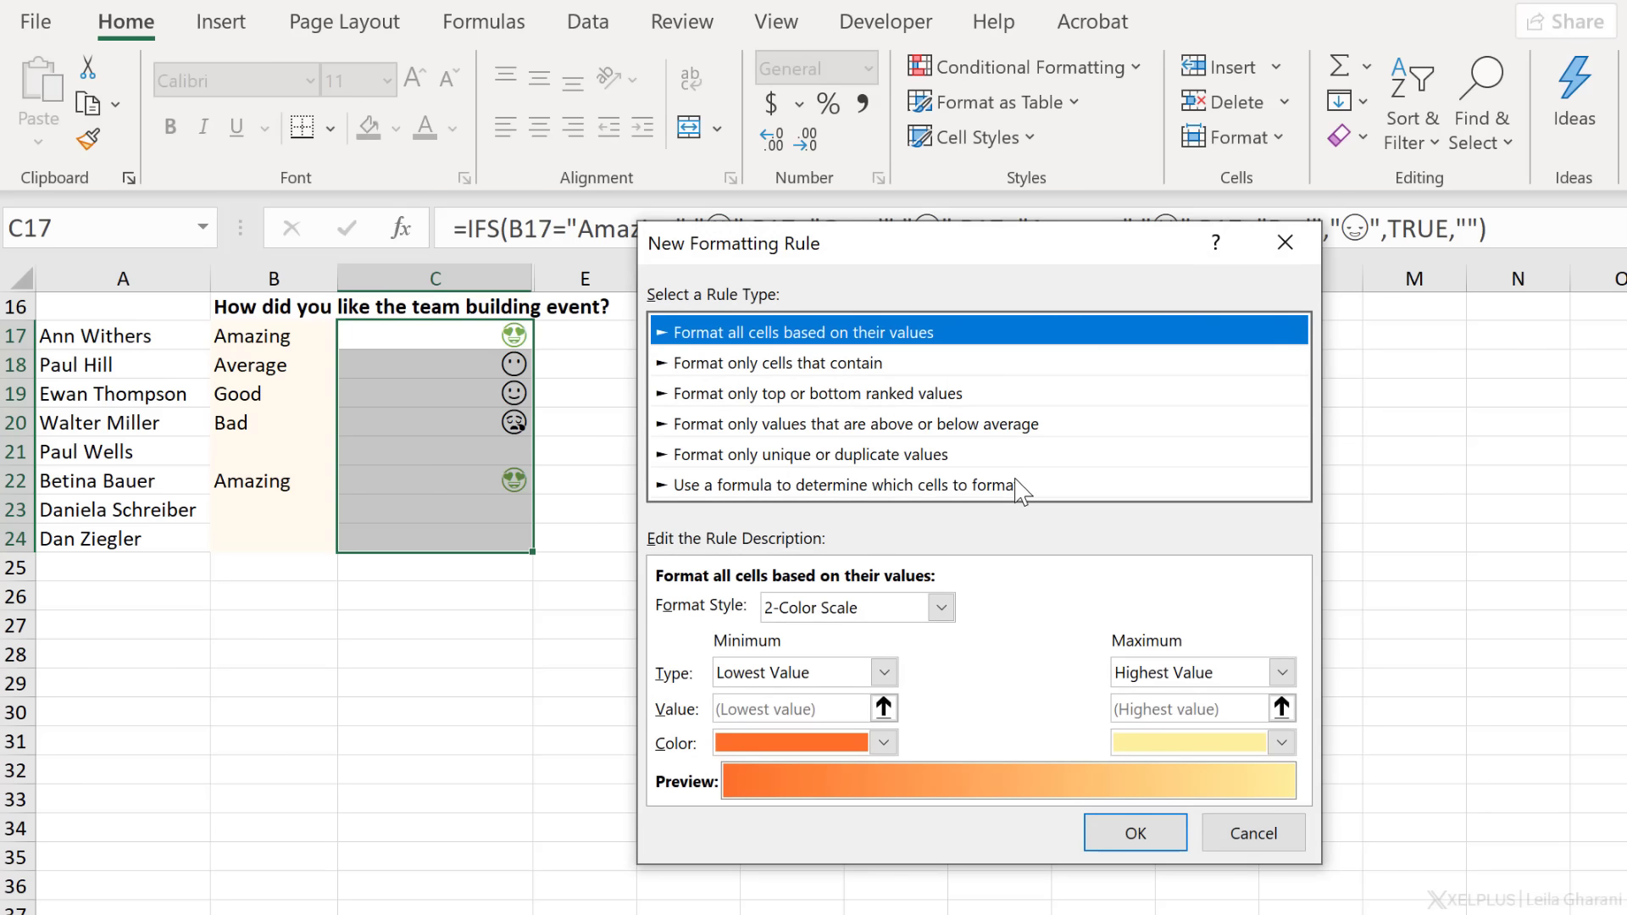
click(889, 363)
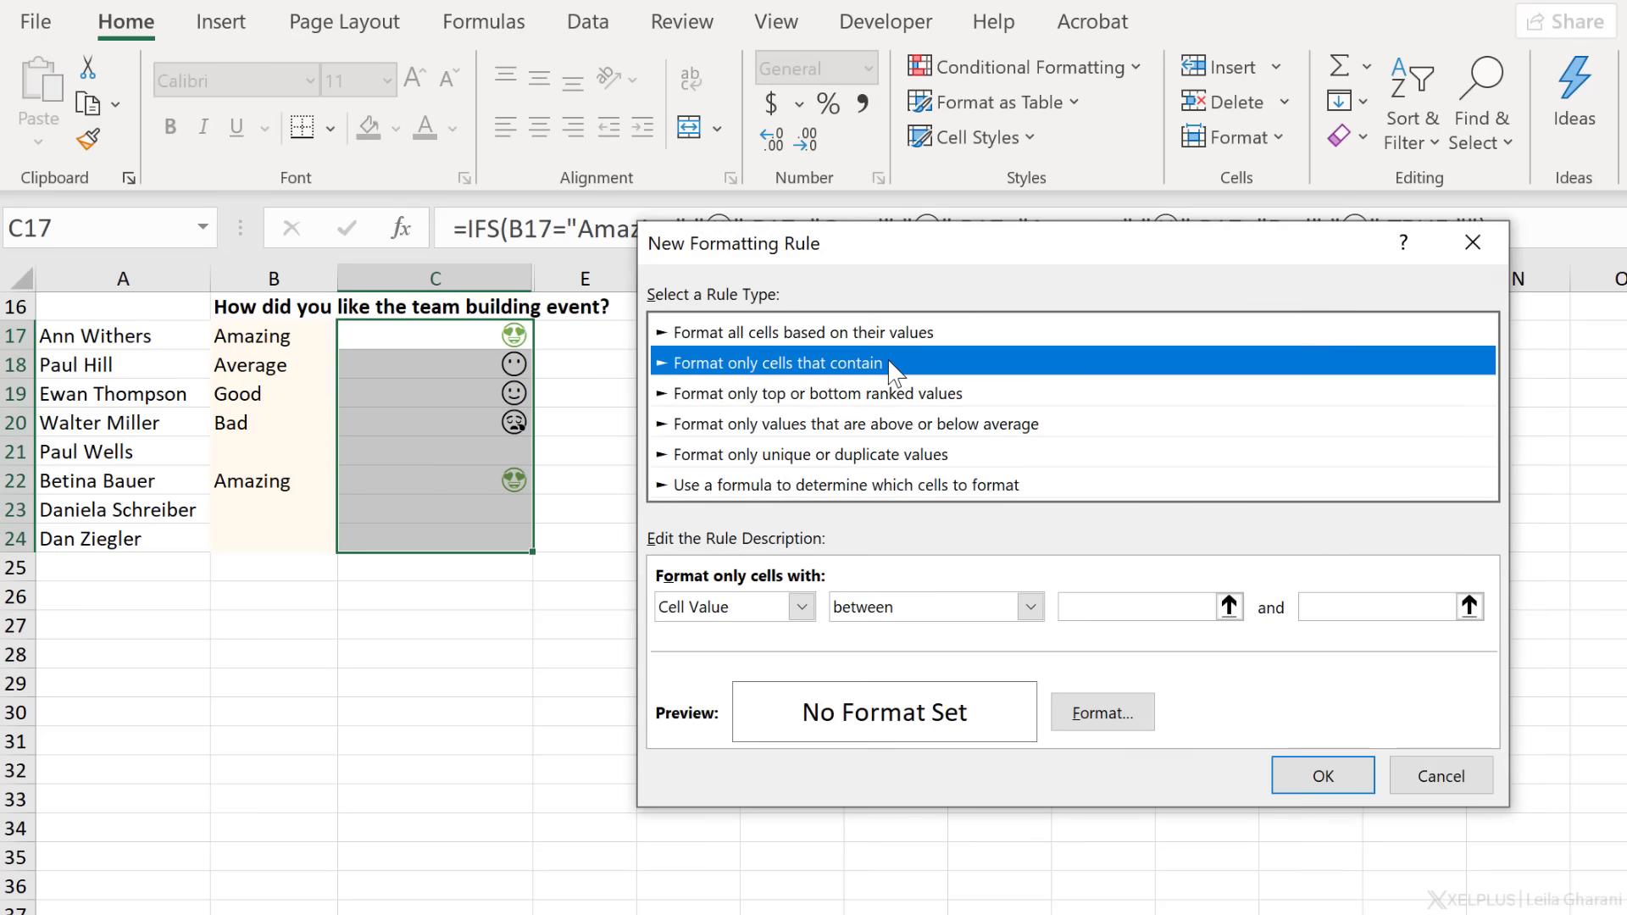
click(1030, 607)
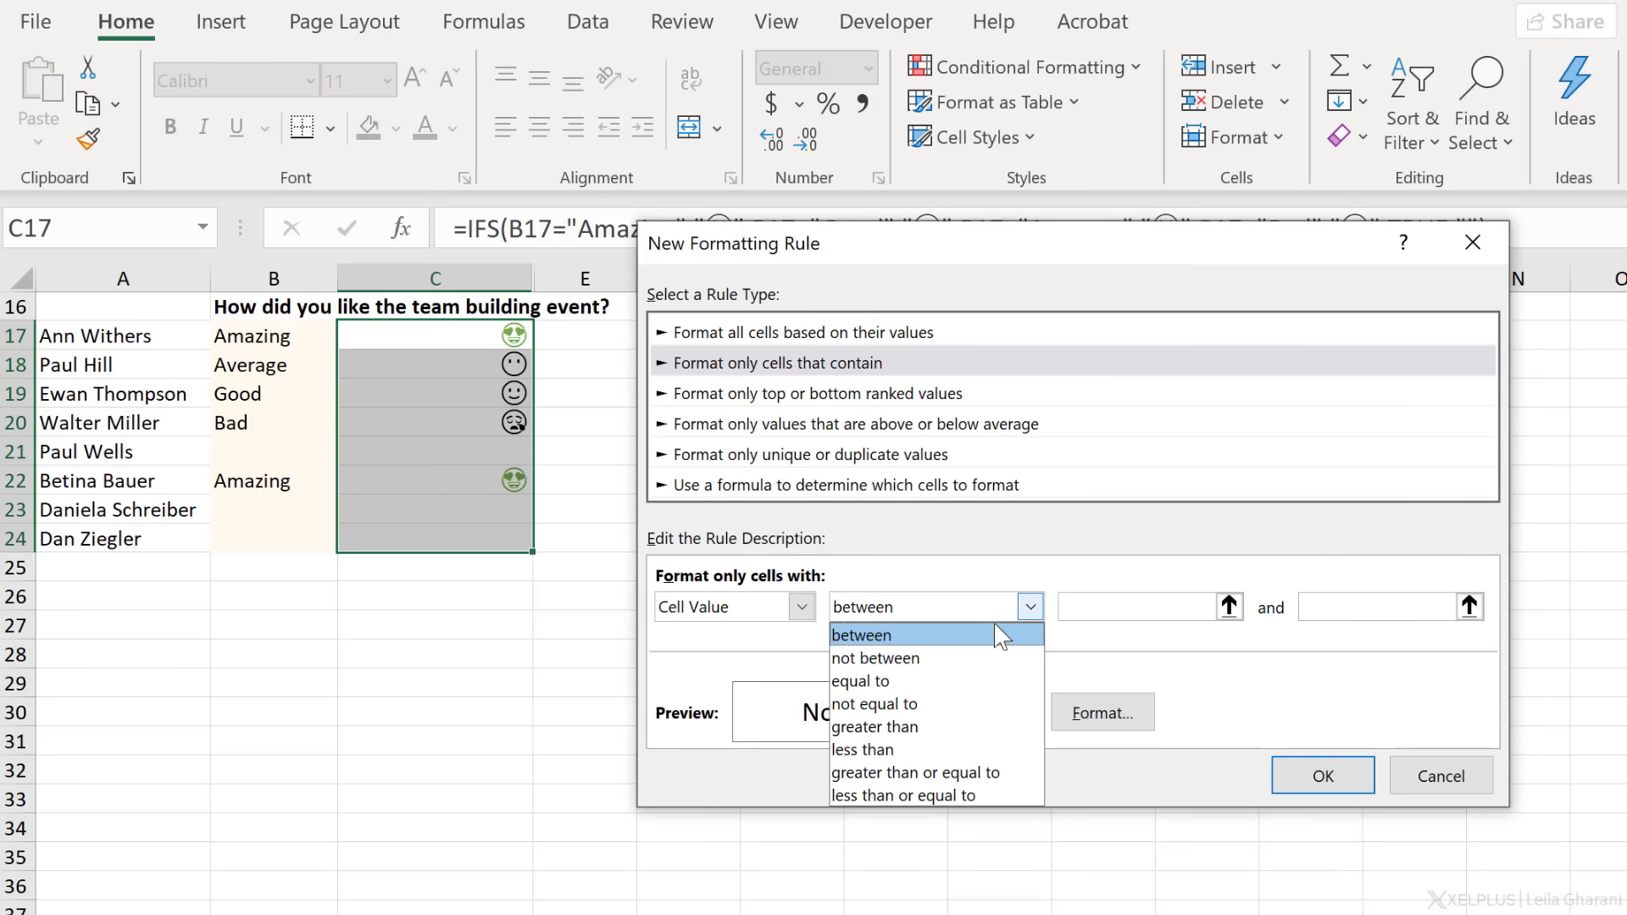
click(943, 681)
click(1109, 609)
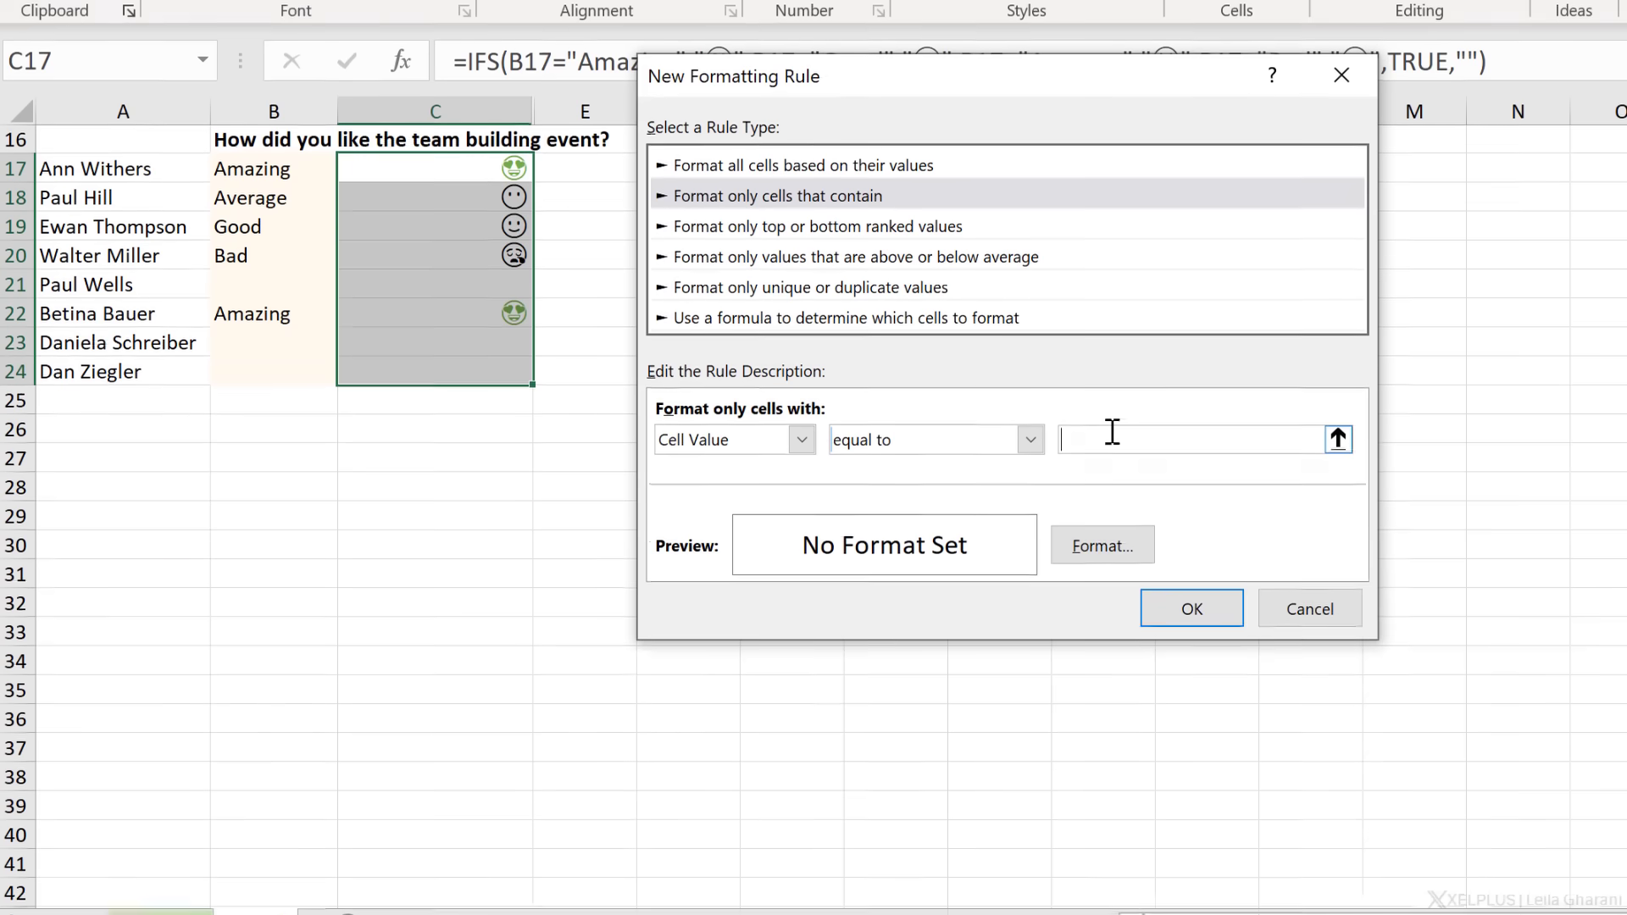
key(super+period)
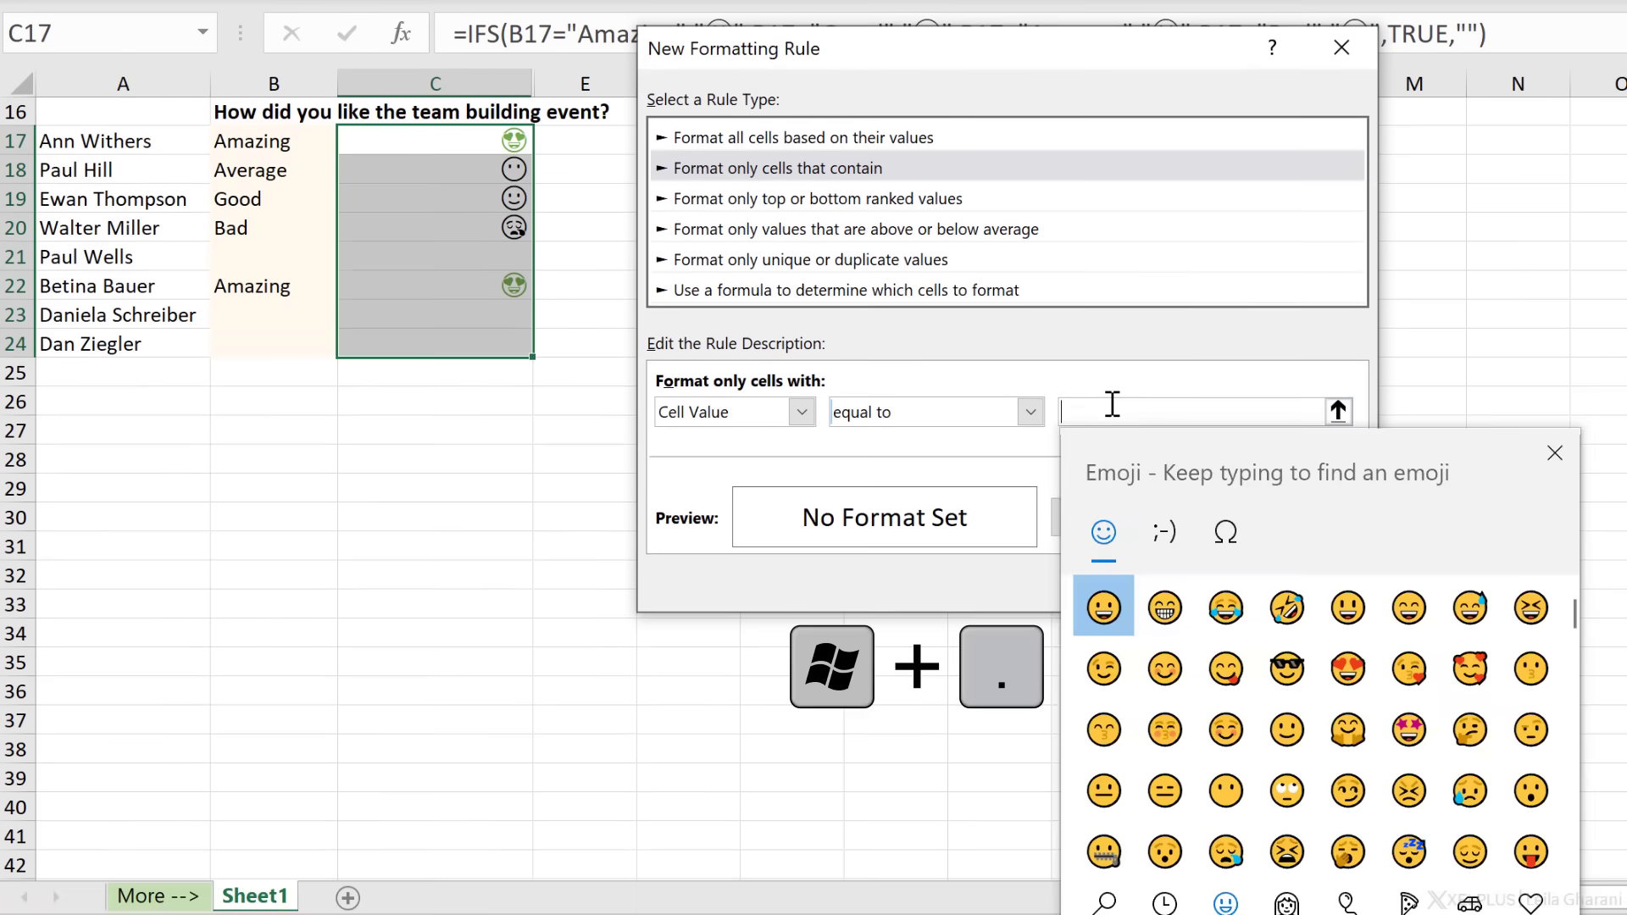
click(1226, 851)
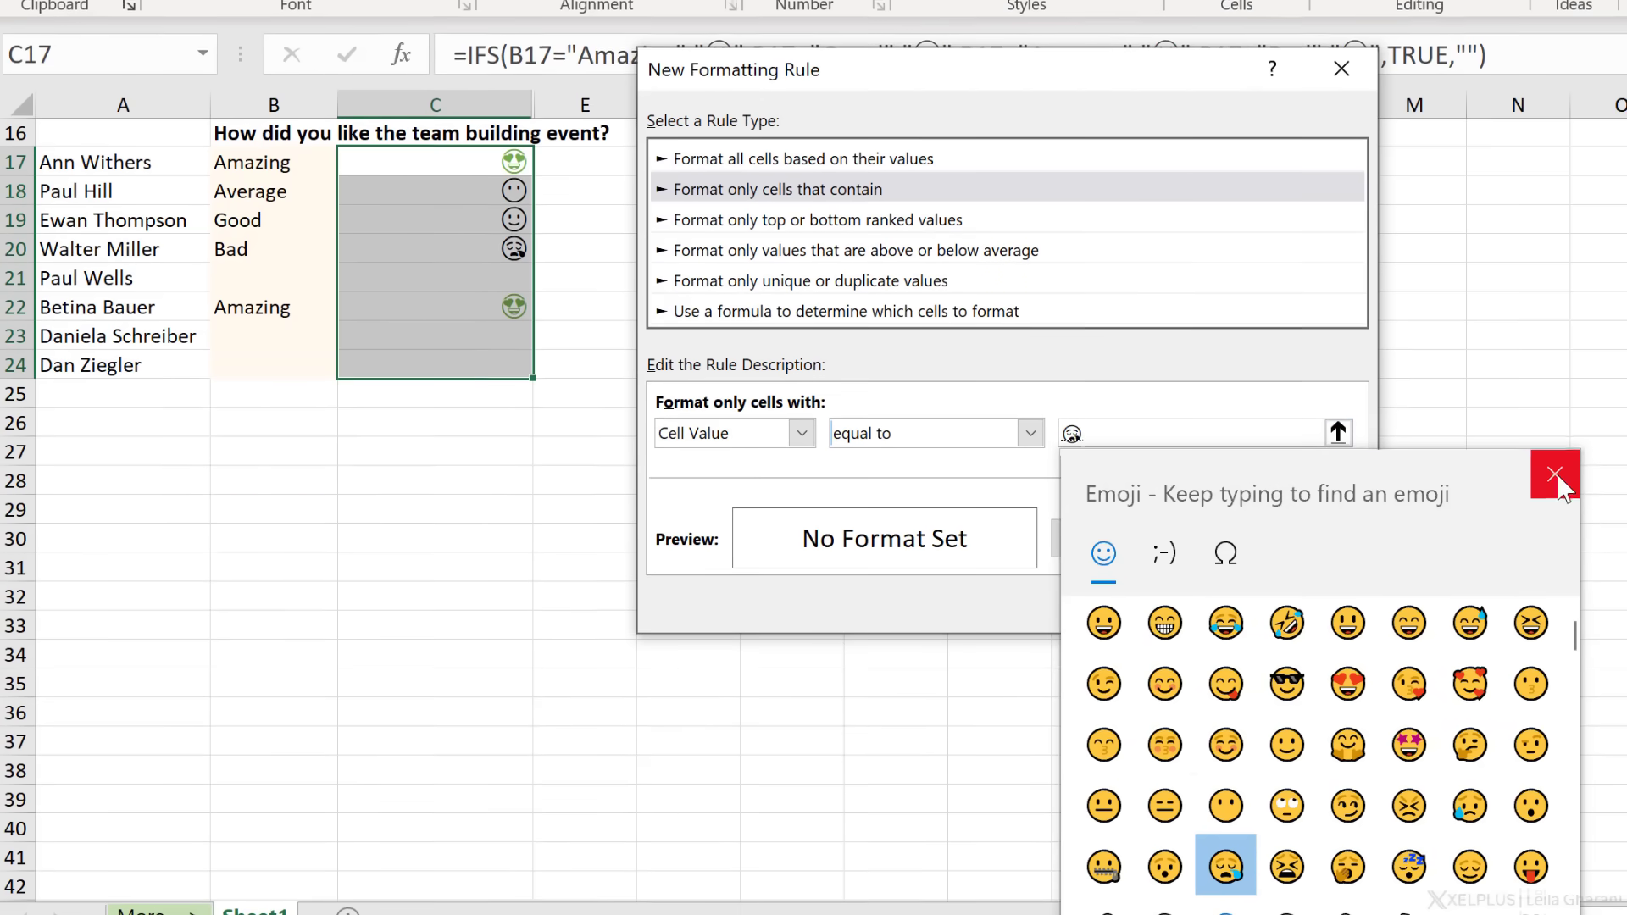
click(1555, 453)
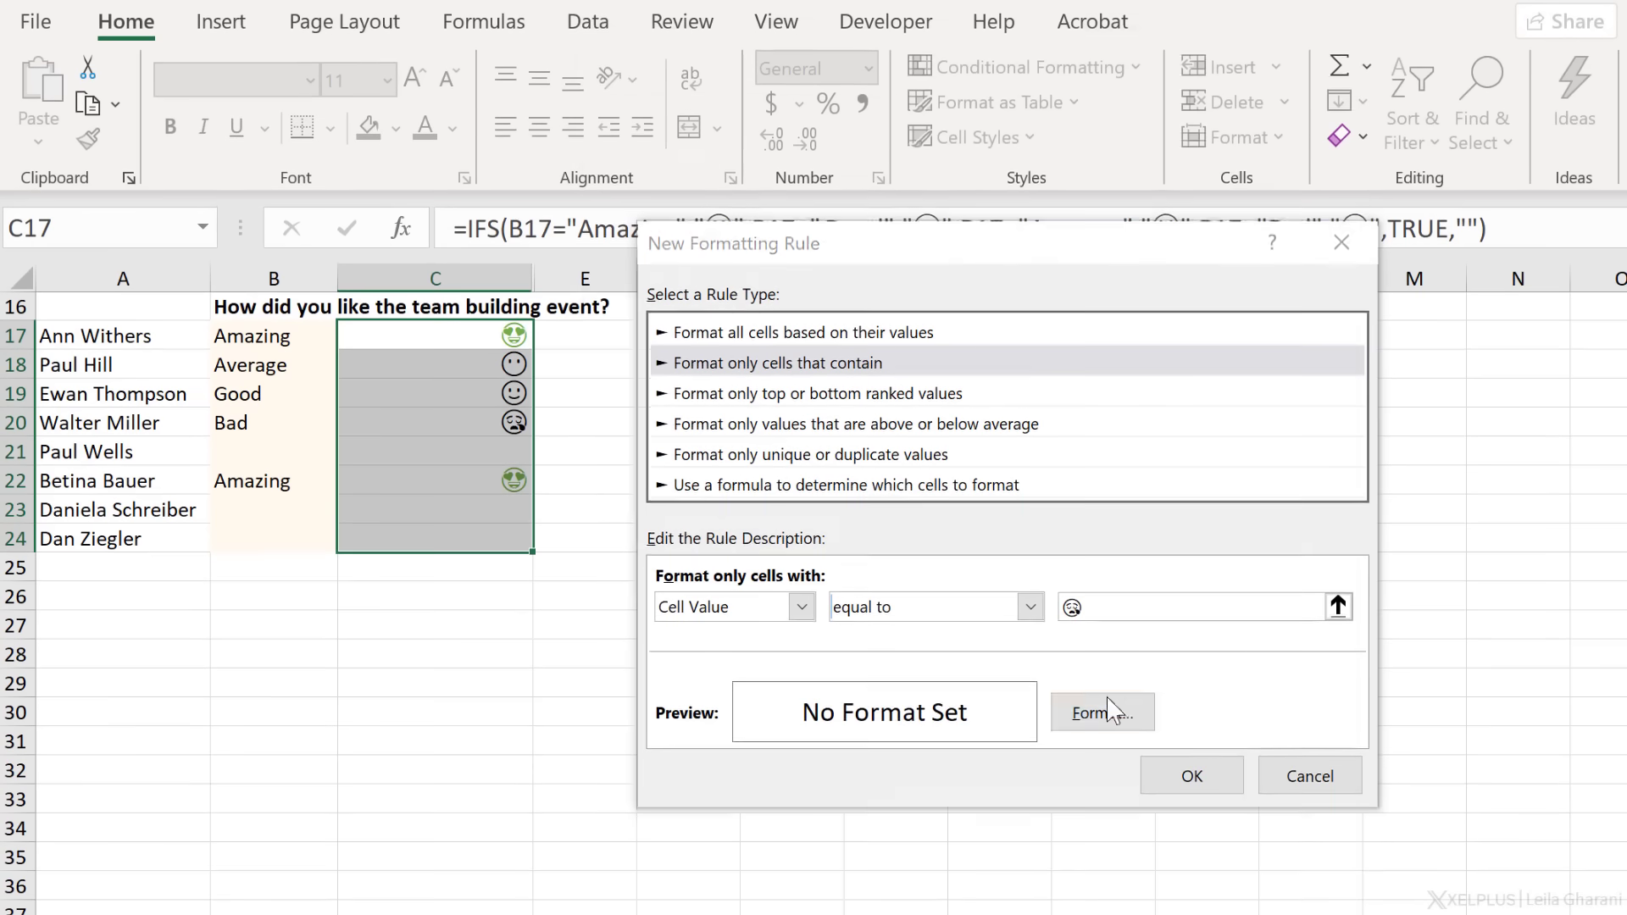
Give the tearful face emoji rule a dark blue font color and apply it.
click(1104, 712)
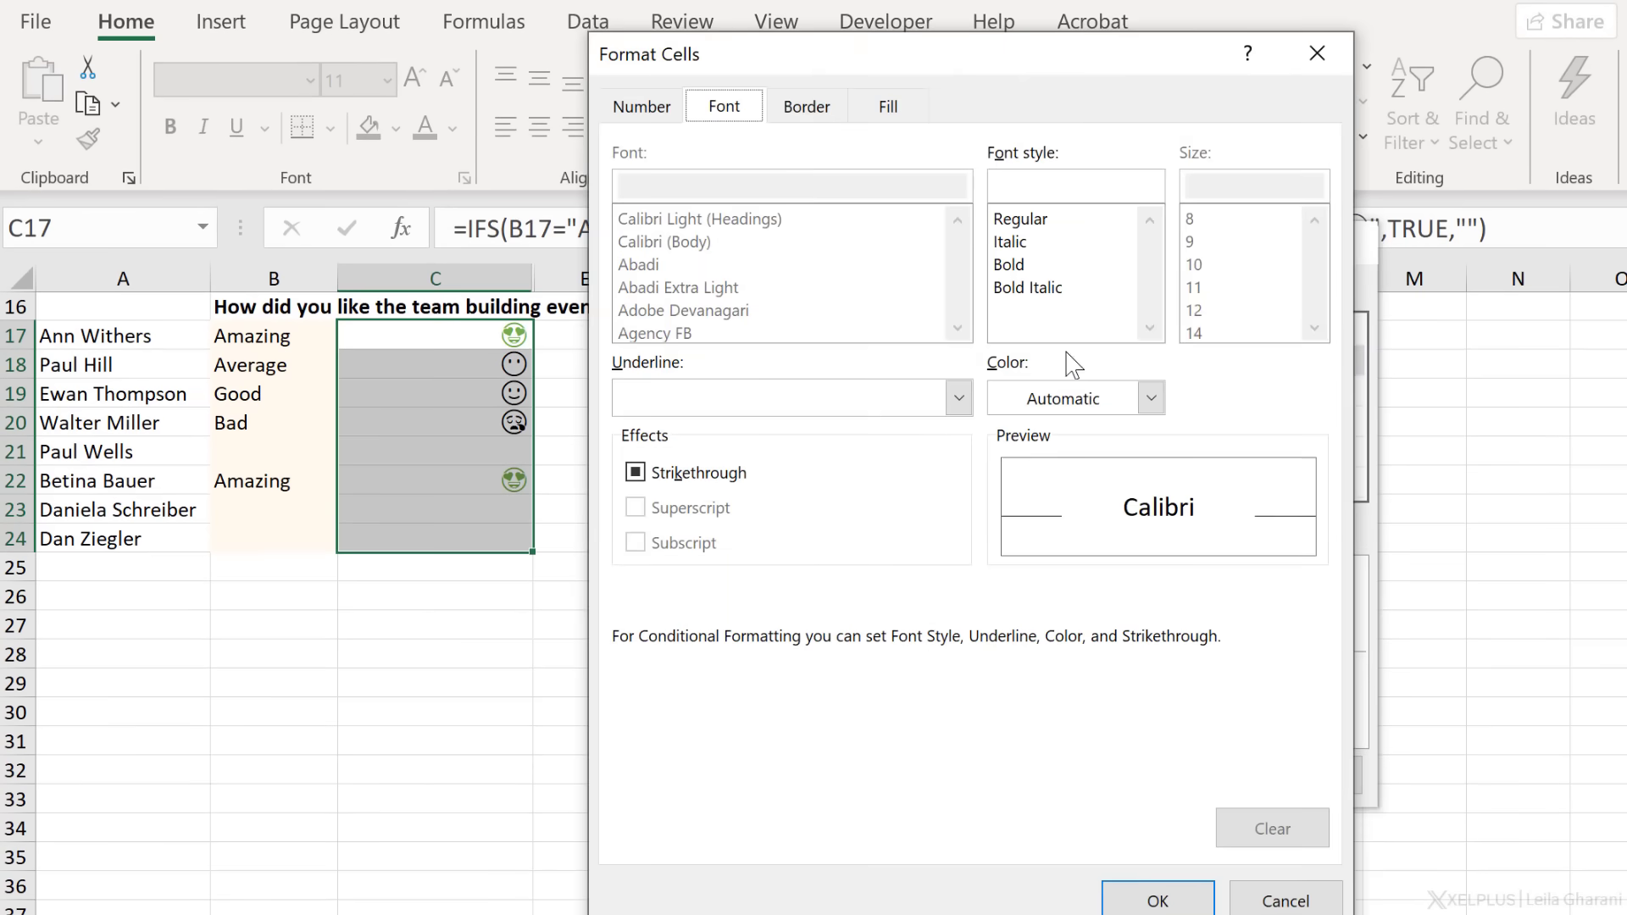
click(1151, 399)
click(1110, 629)
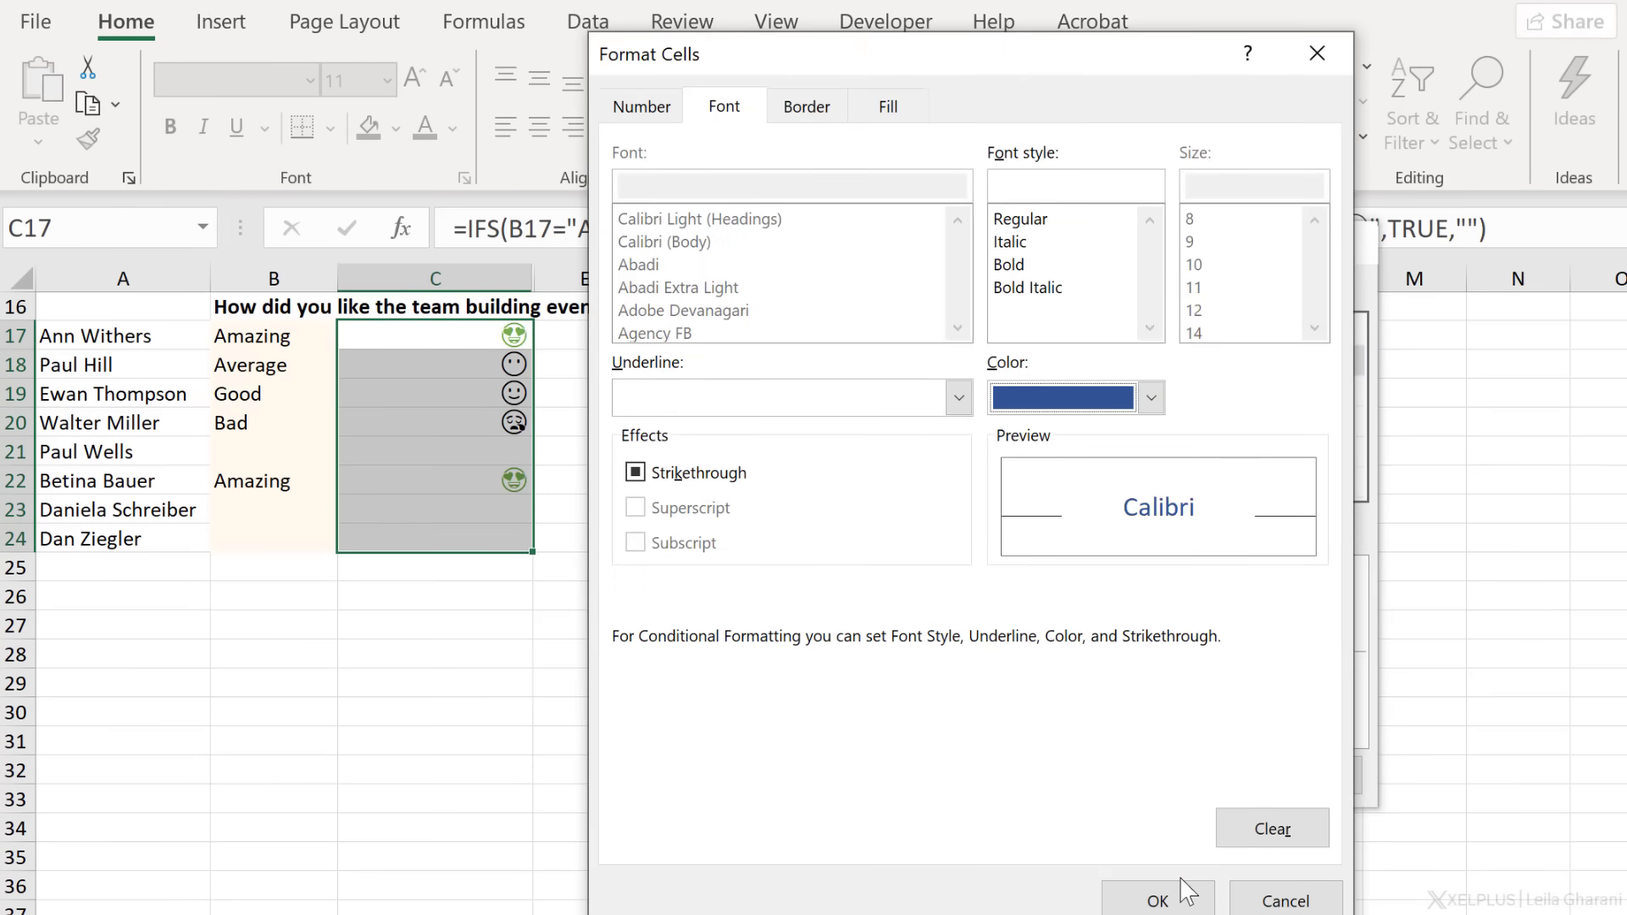
click(1178, 898)
click(1193, 776)
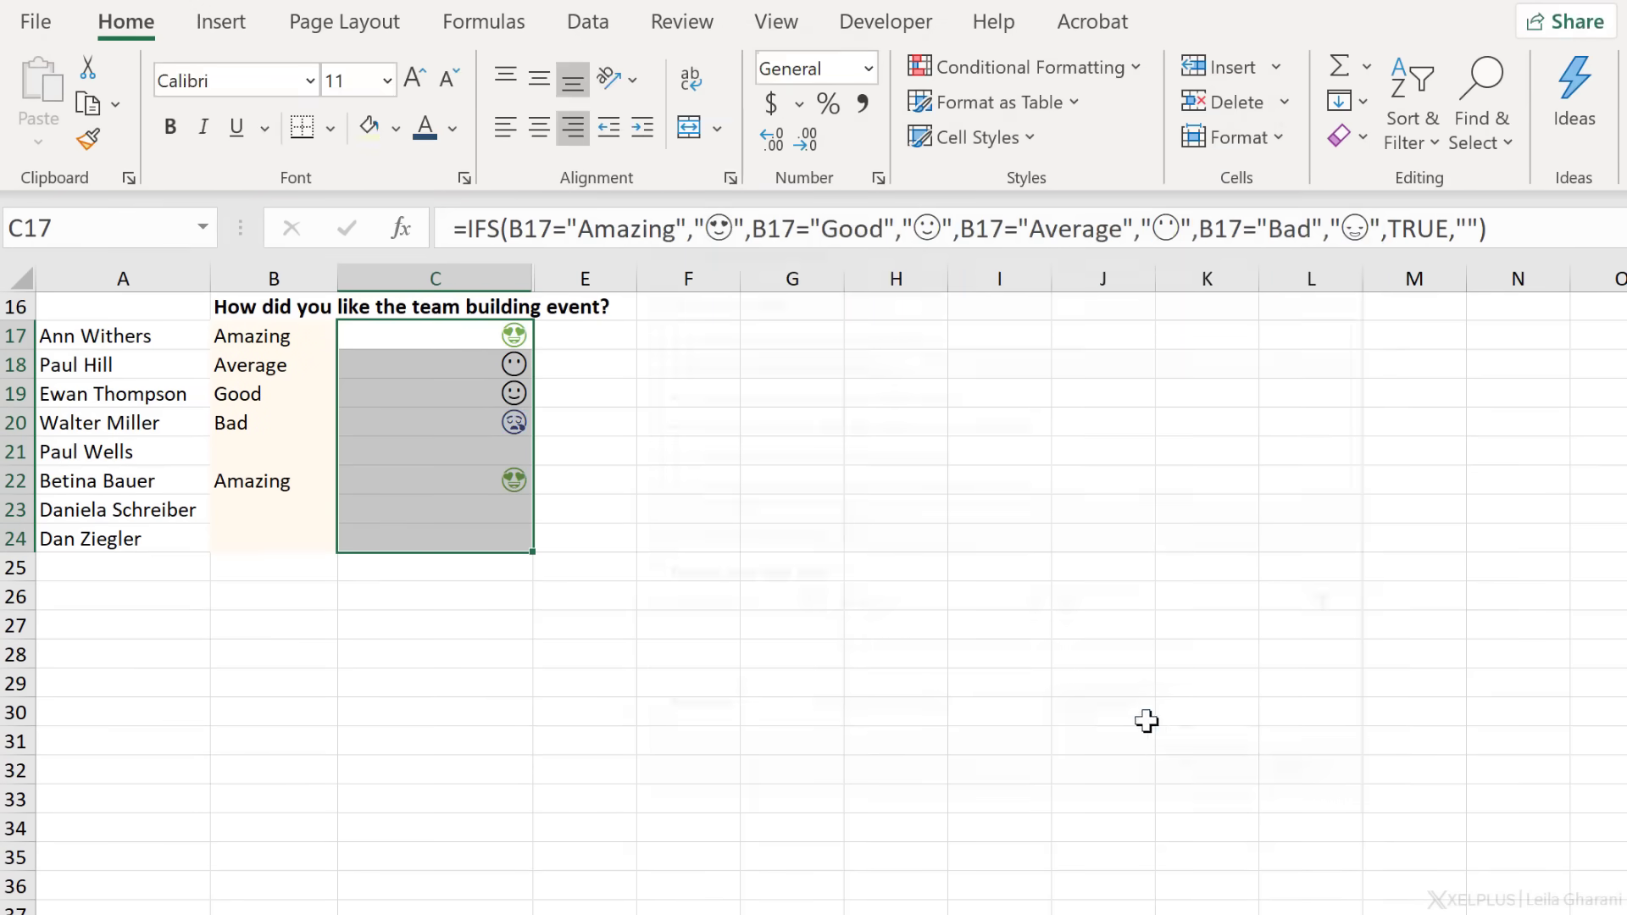
Check the emoji cells C18 to C20 and review the conditional formatting rules that apply to C20.
click(496, 424)
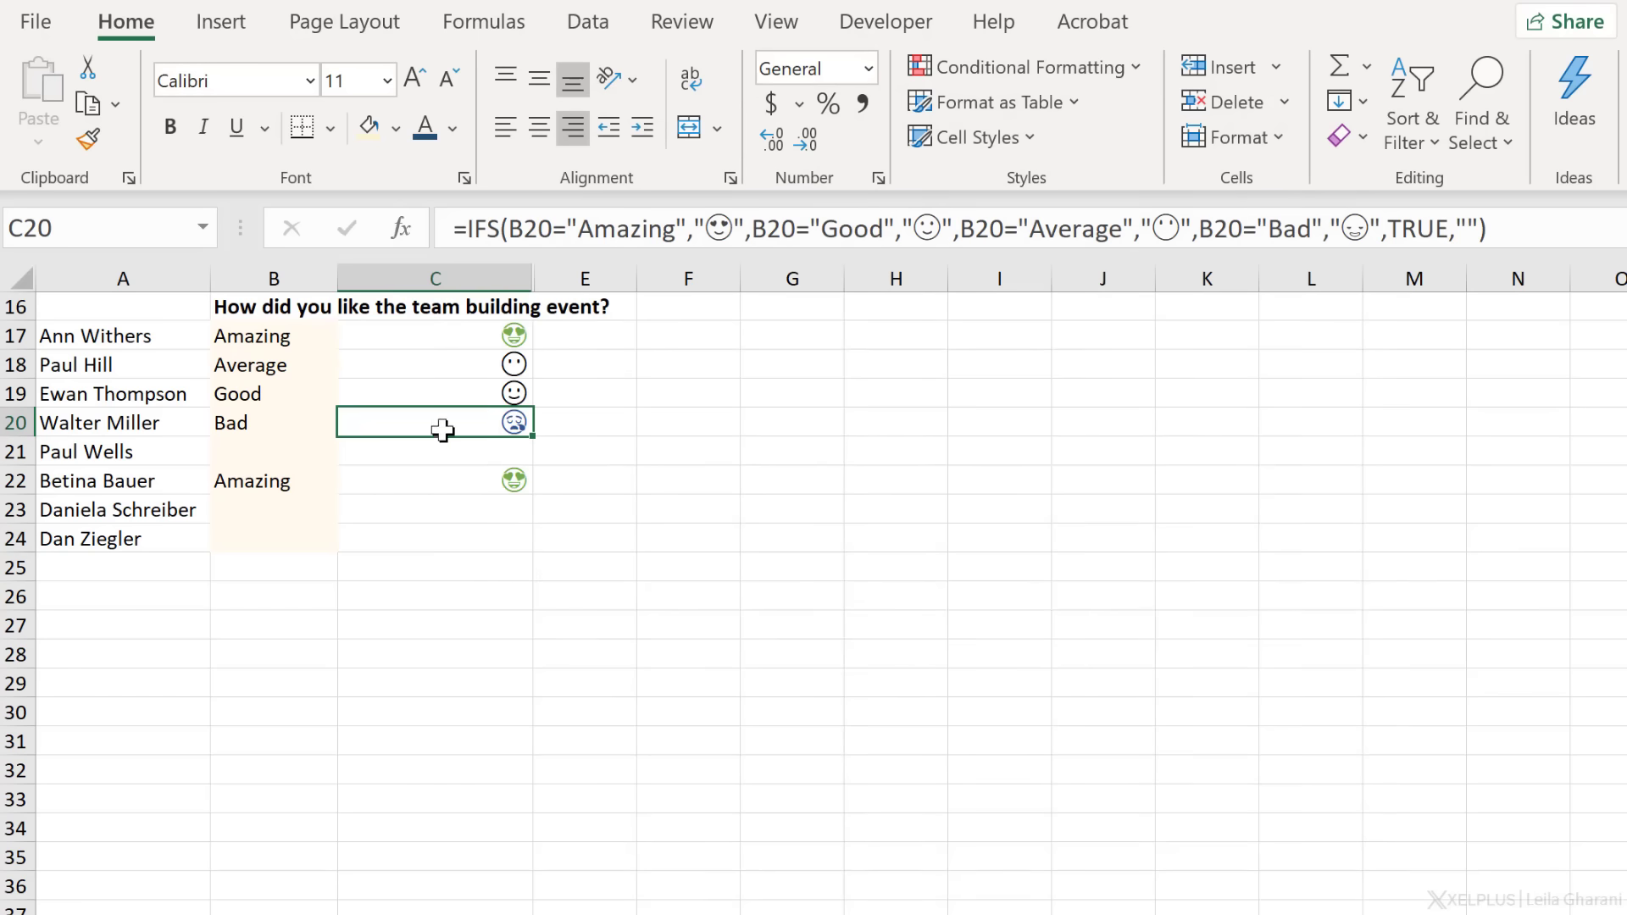
click(469, 395)
click(466, 356)
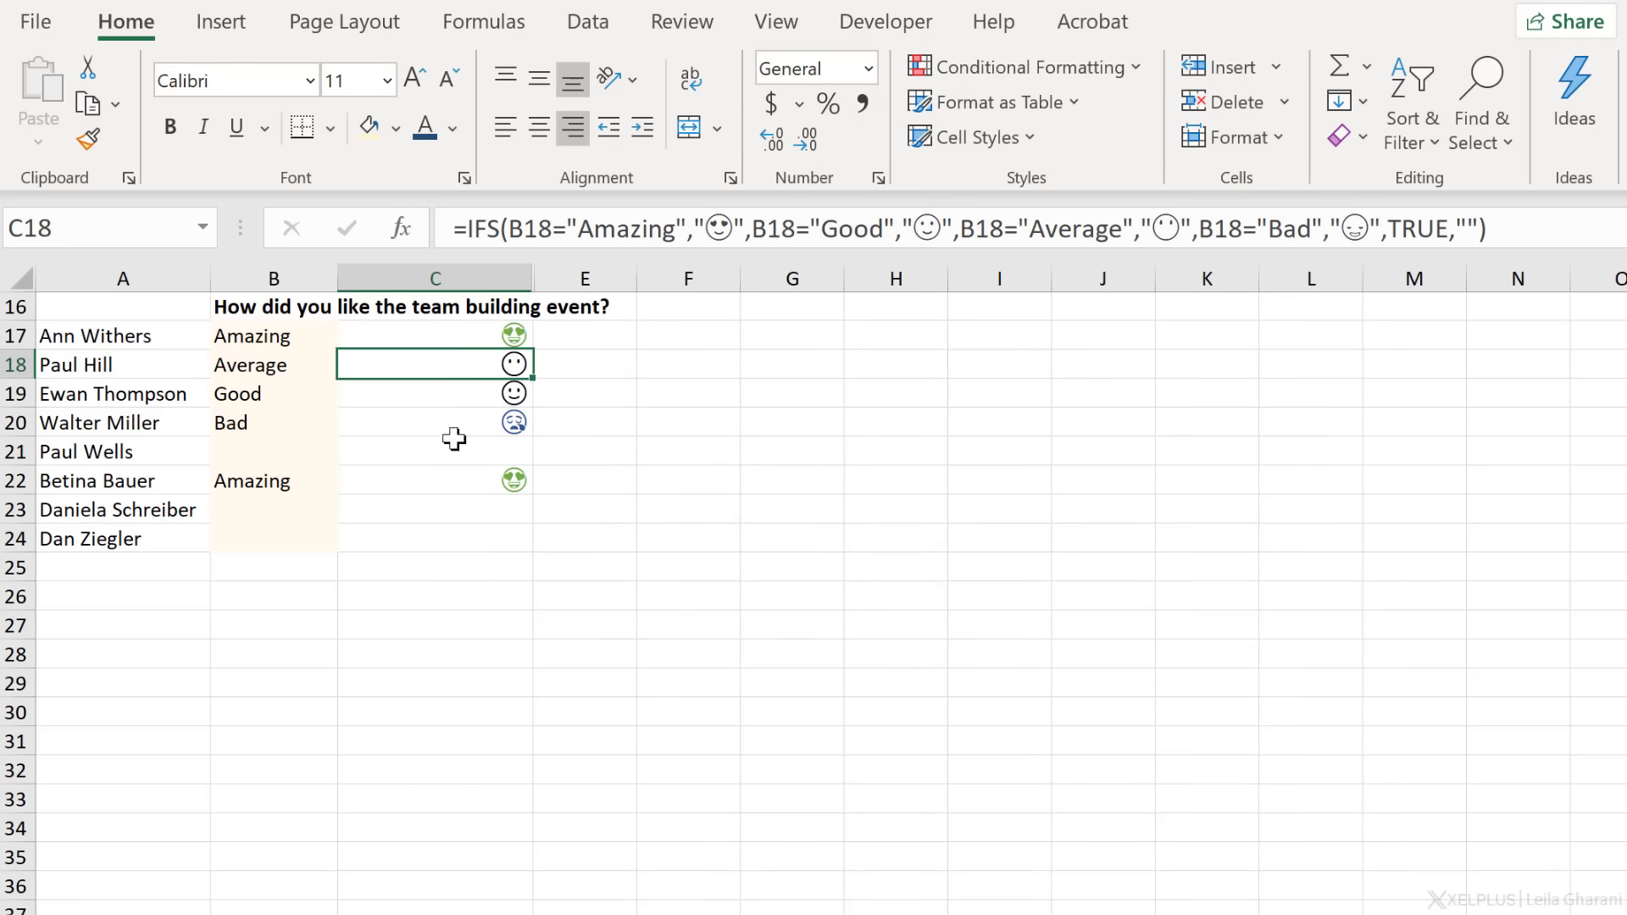
click(445, 434)
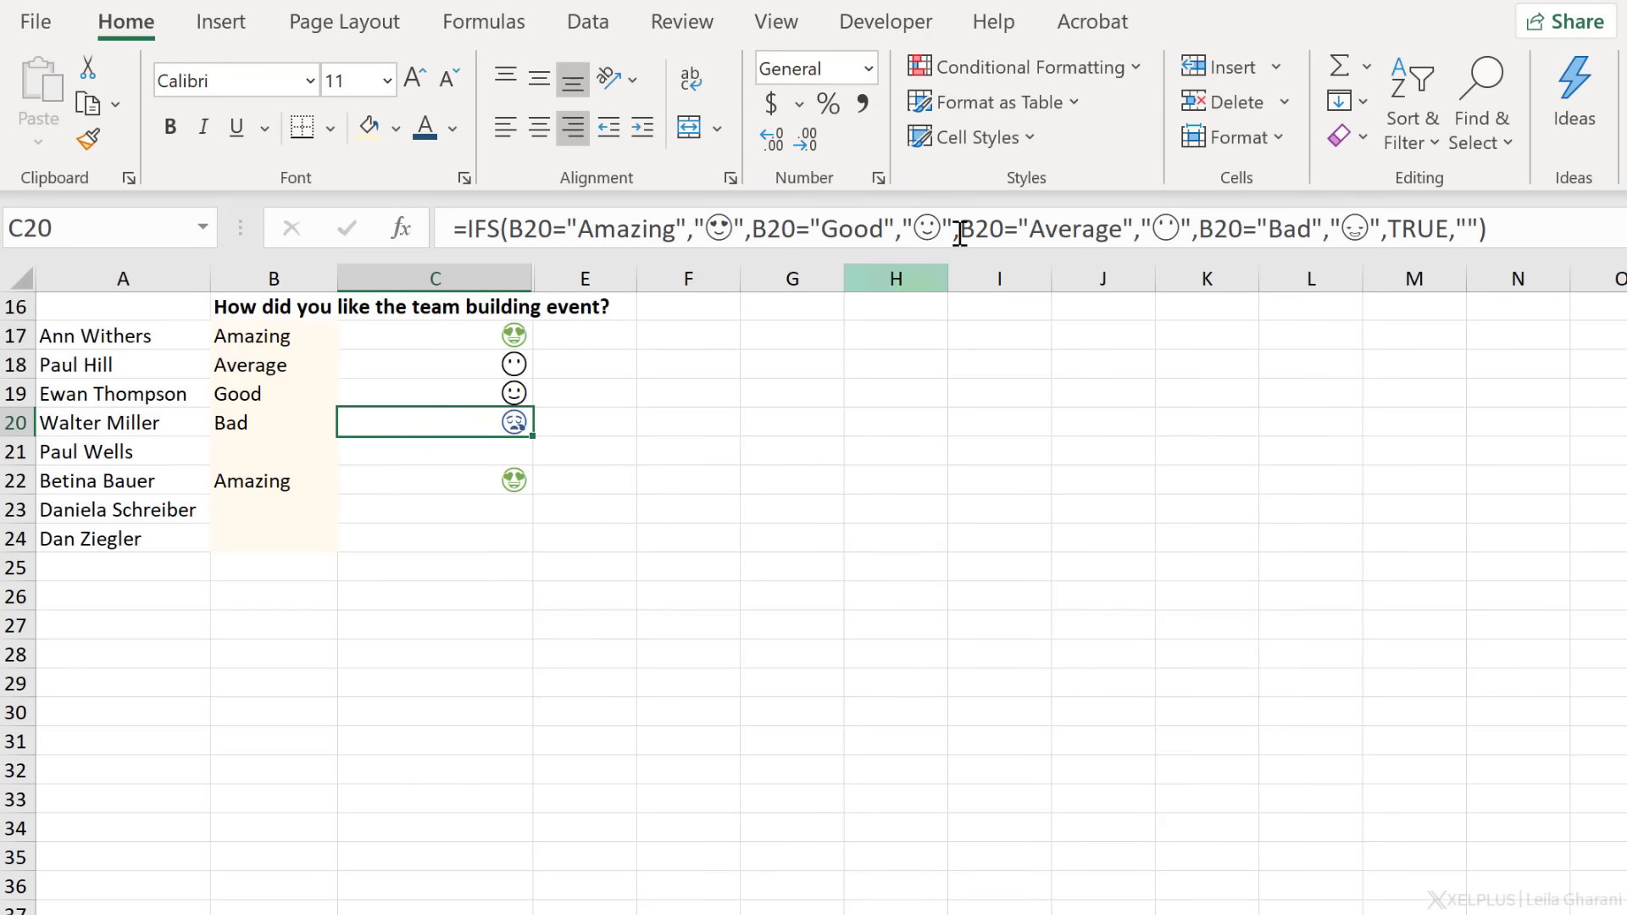
click(1096, 73)
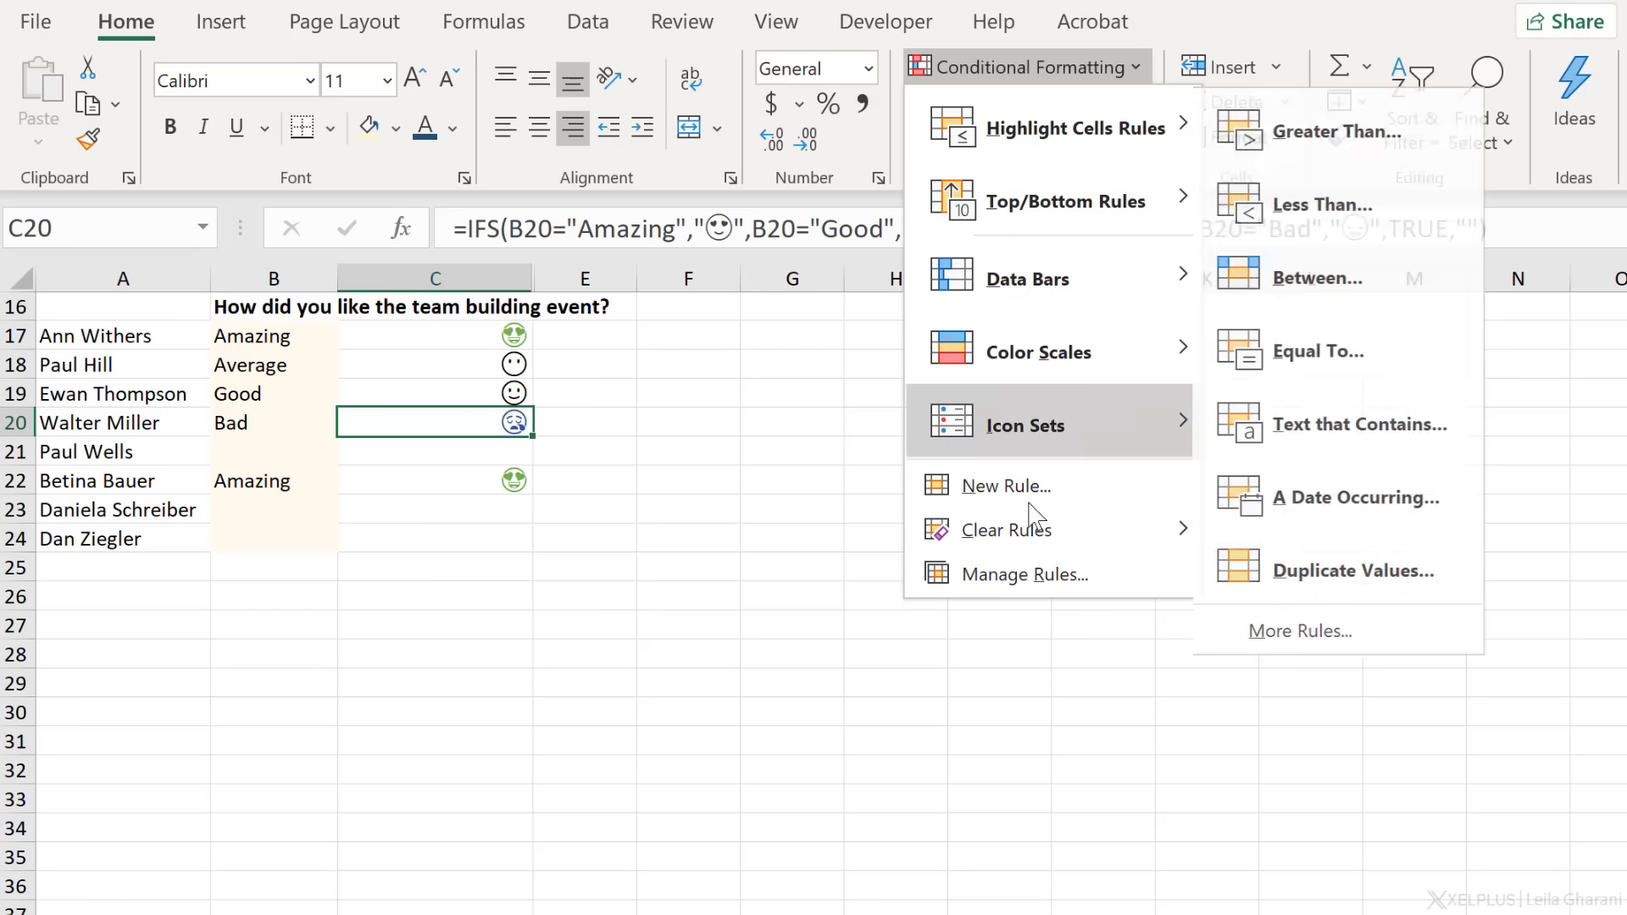
click(1022, 581)
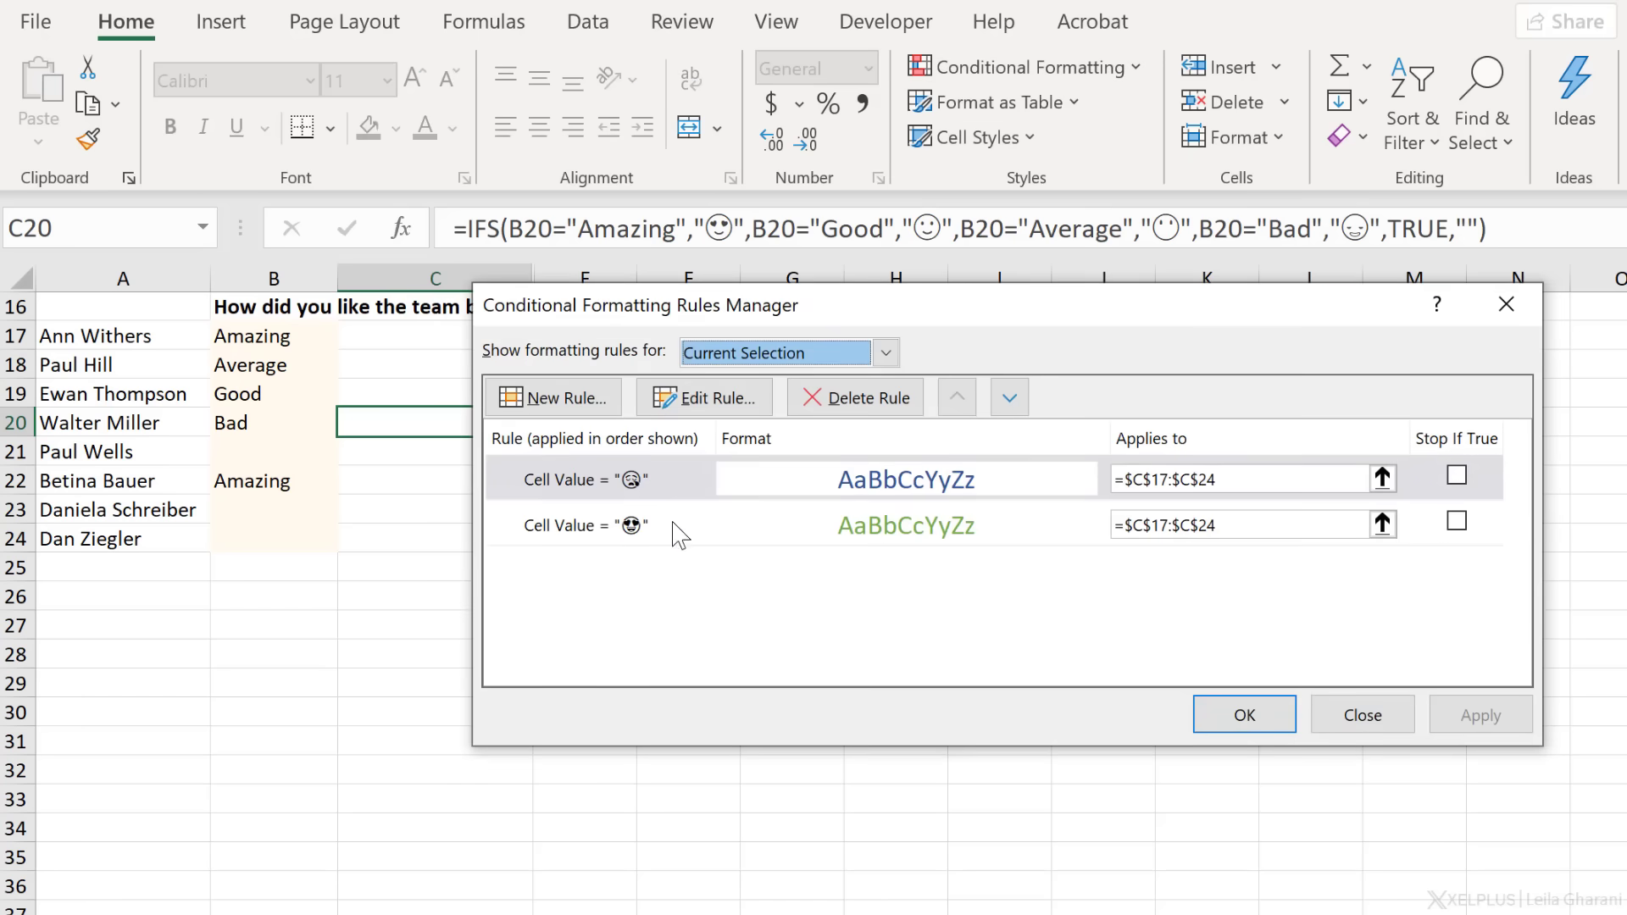
click(1360, 714)
Set the team building rating in B21 to Average and in B23 to Bad, and check the emoji cell C23.
click(288, 452)
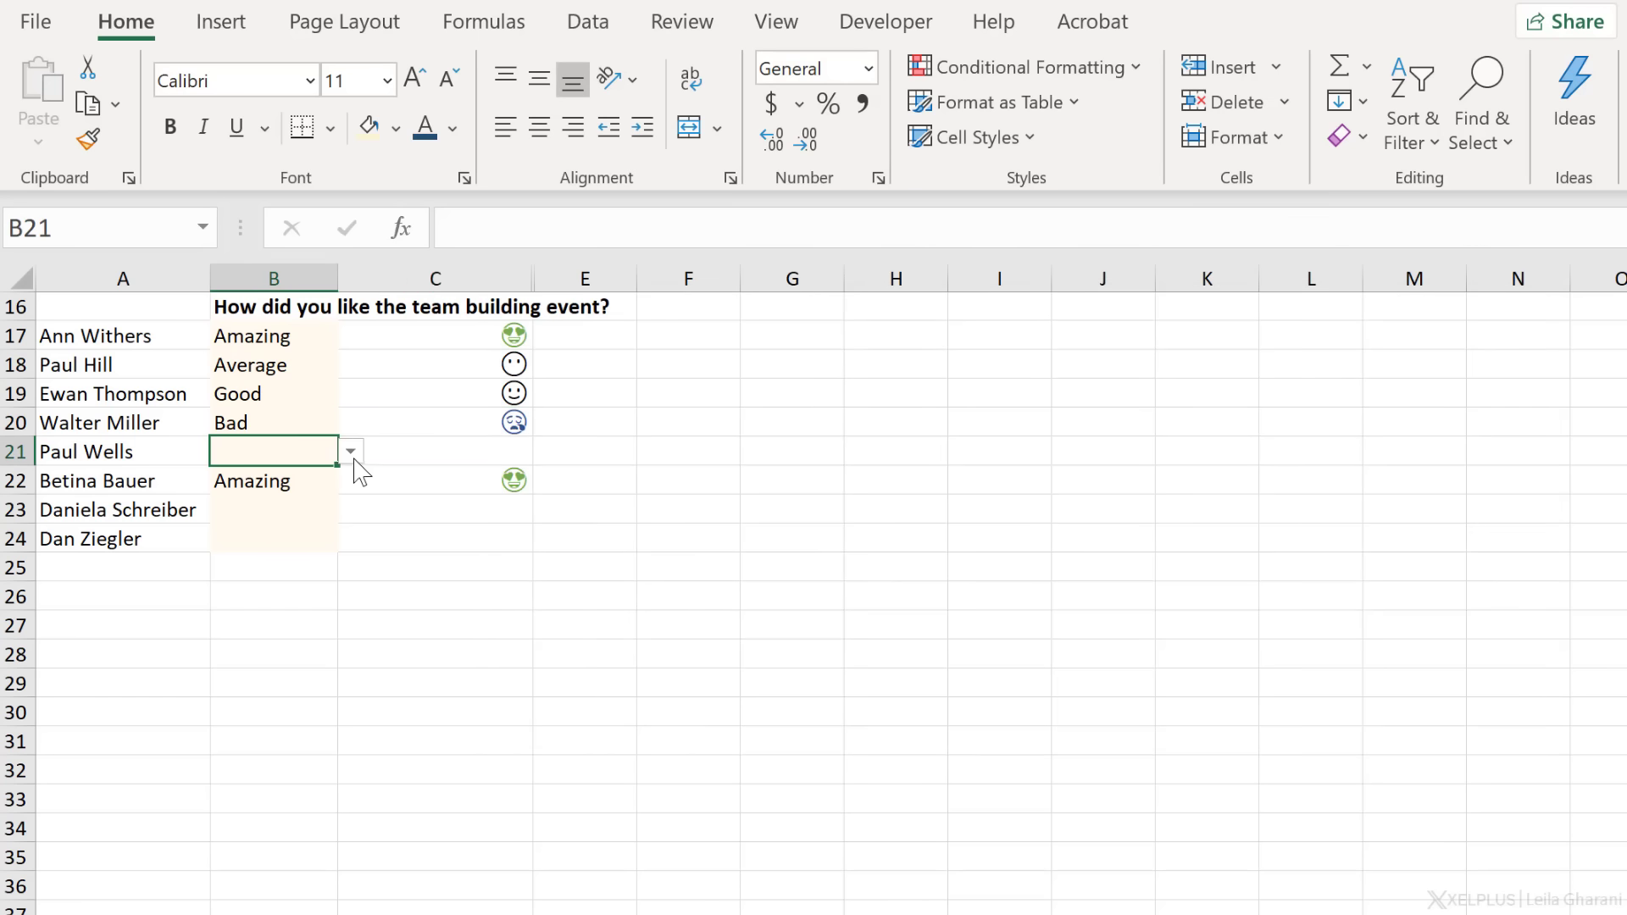
click(350, 451)
click(318, 496)
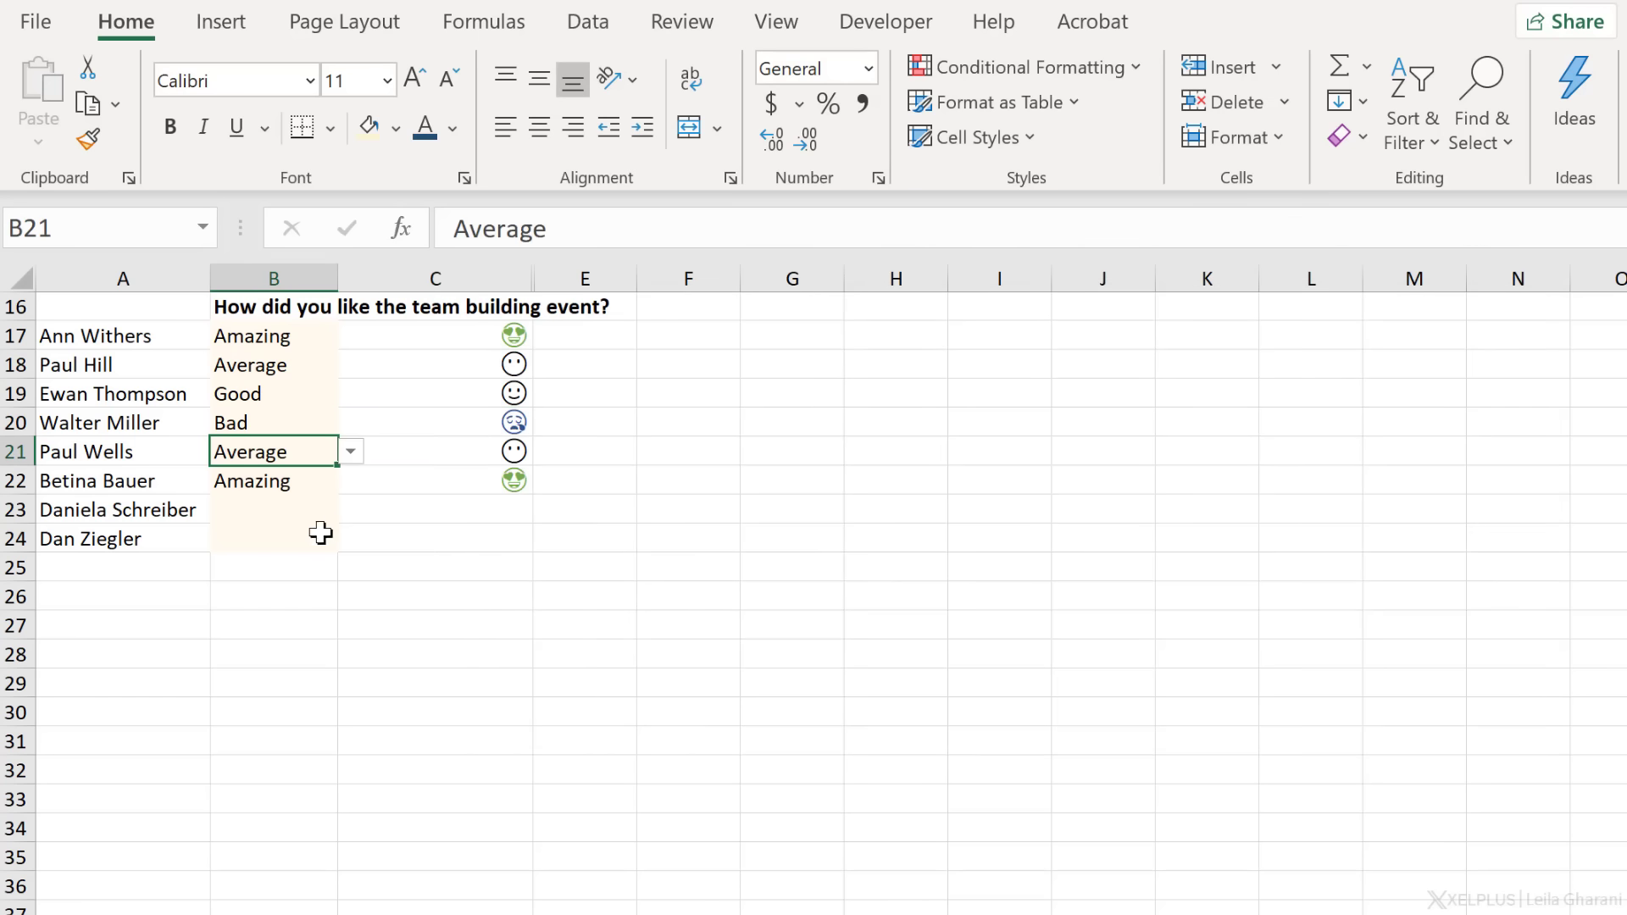
click(309, 508)
click(350, 508)
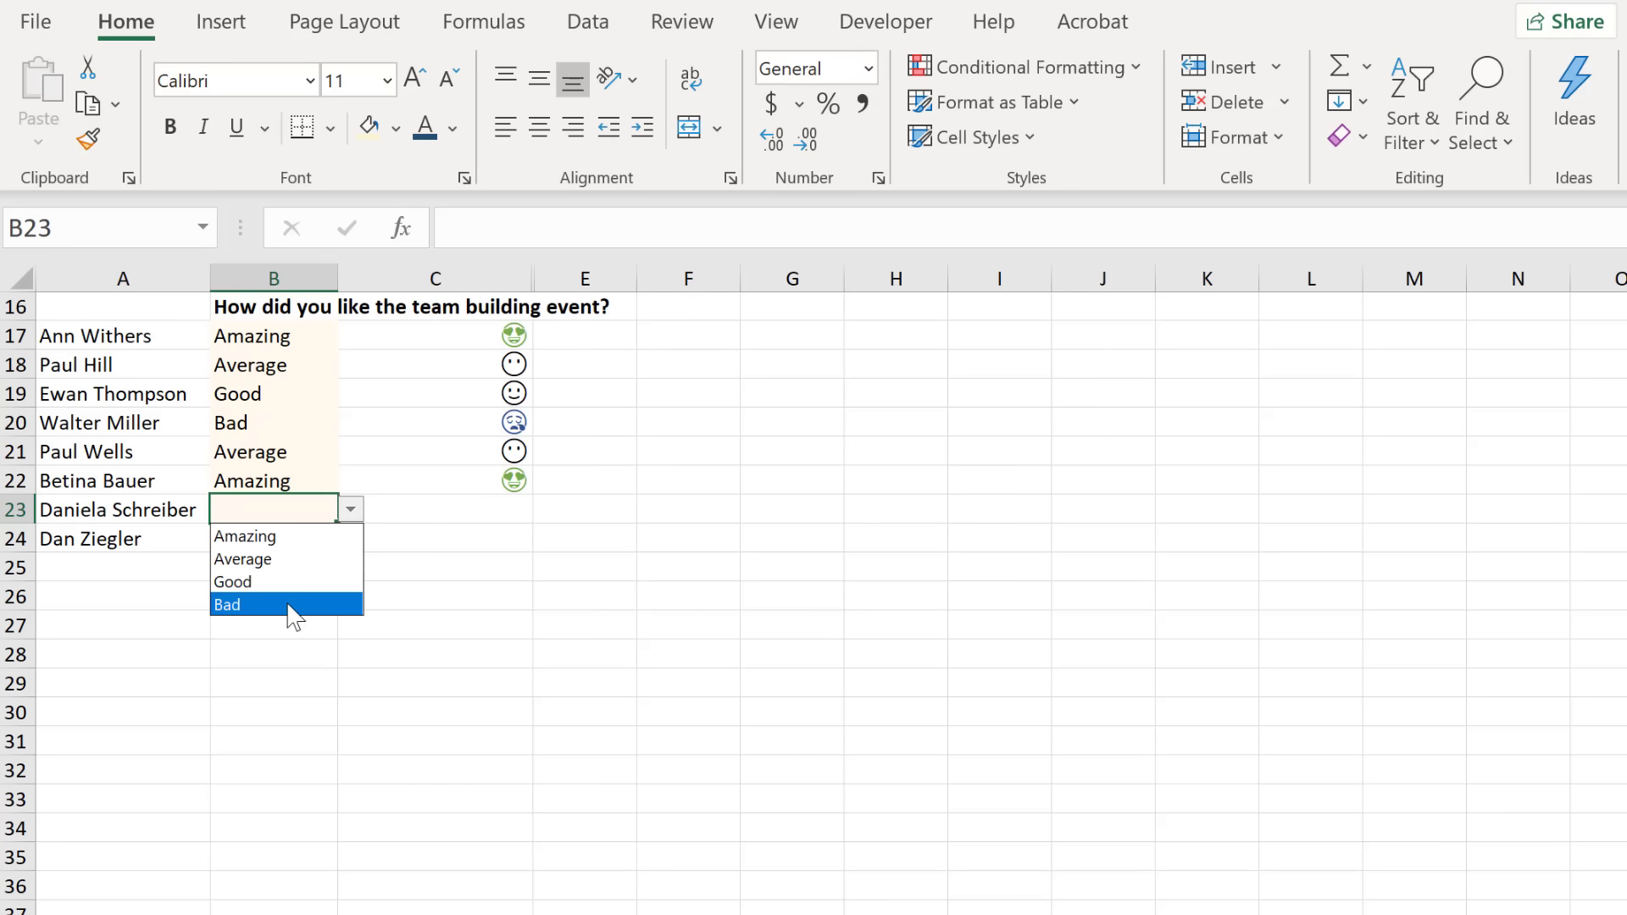
click(291, 607)
click(471, 487)
click(469, 515)
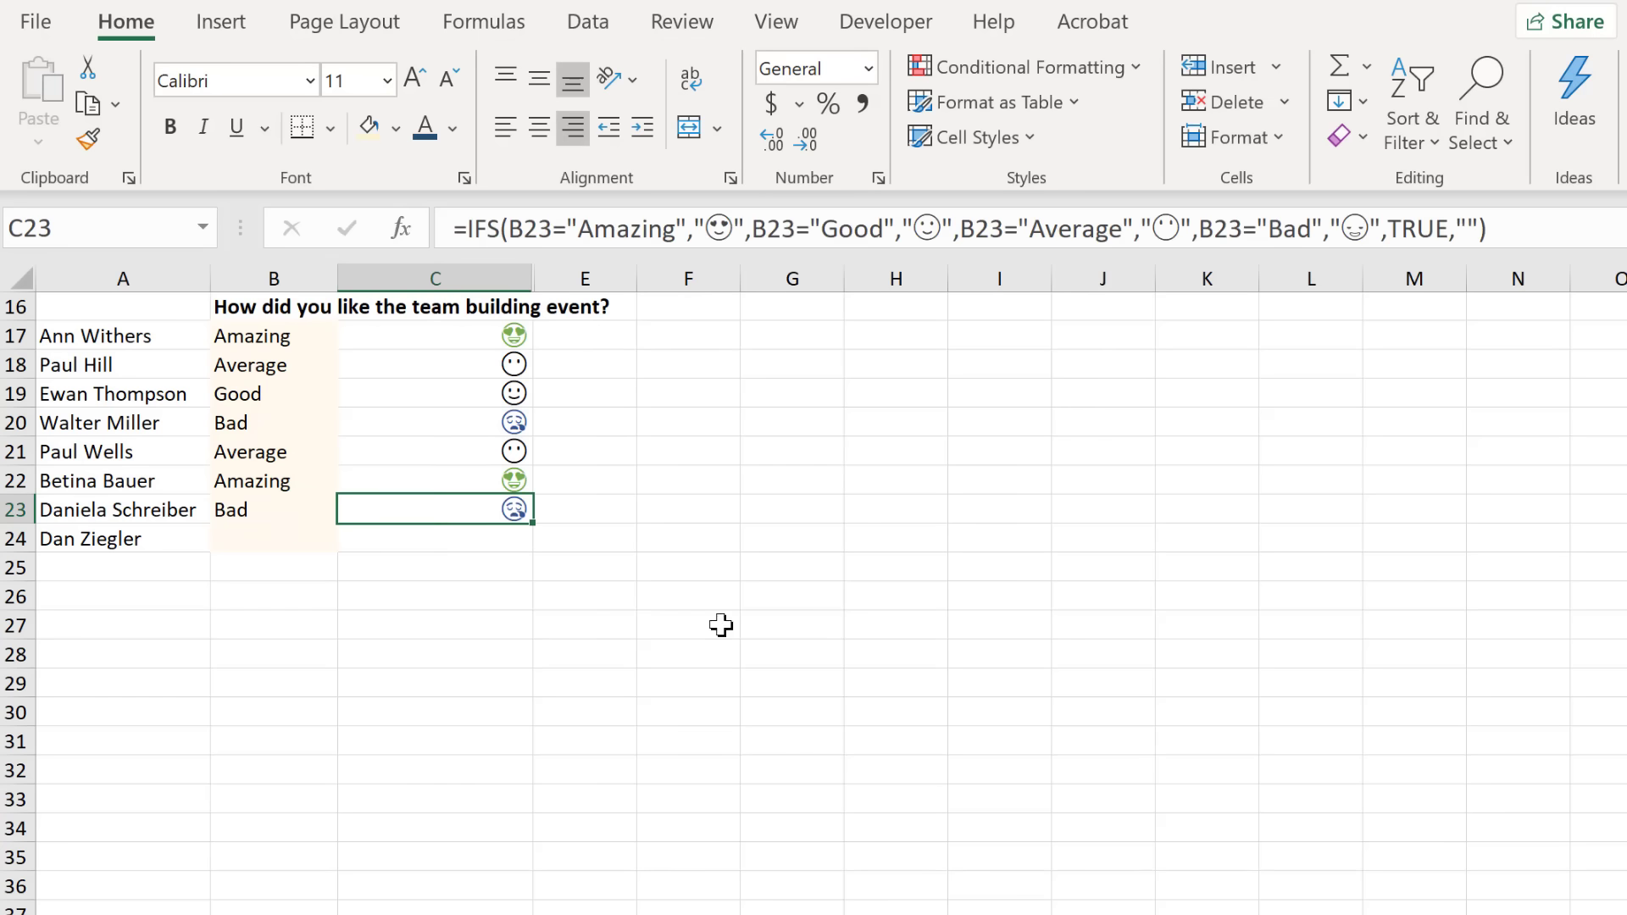
Unhide column D and compare the If Version formula in D17 with the IFS formula in C17.
click(472, 339)
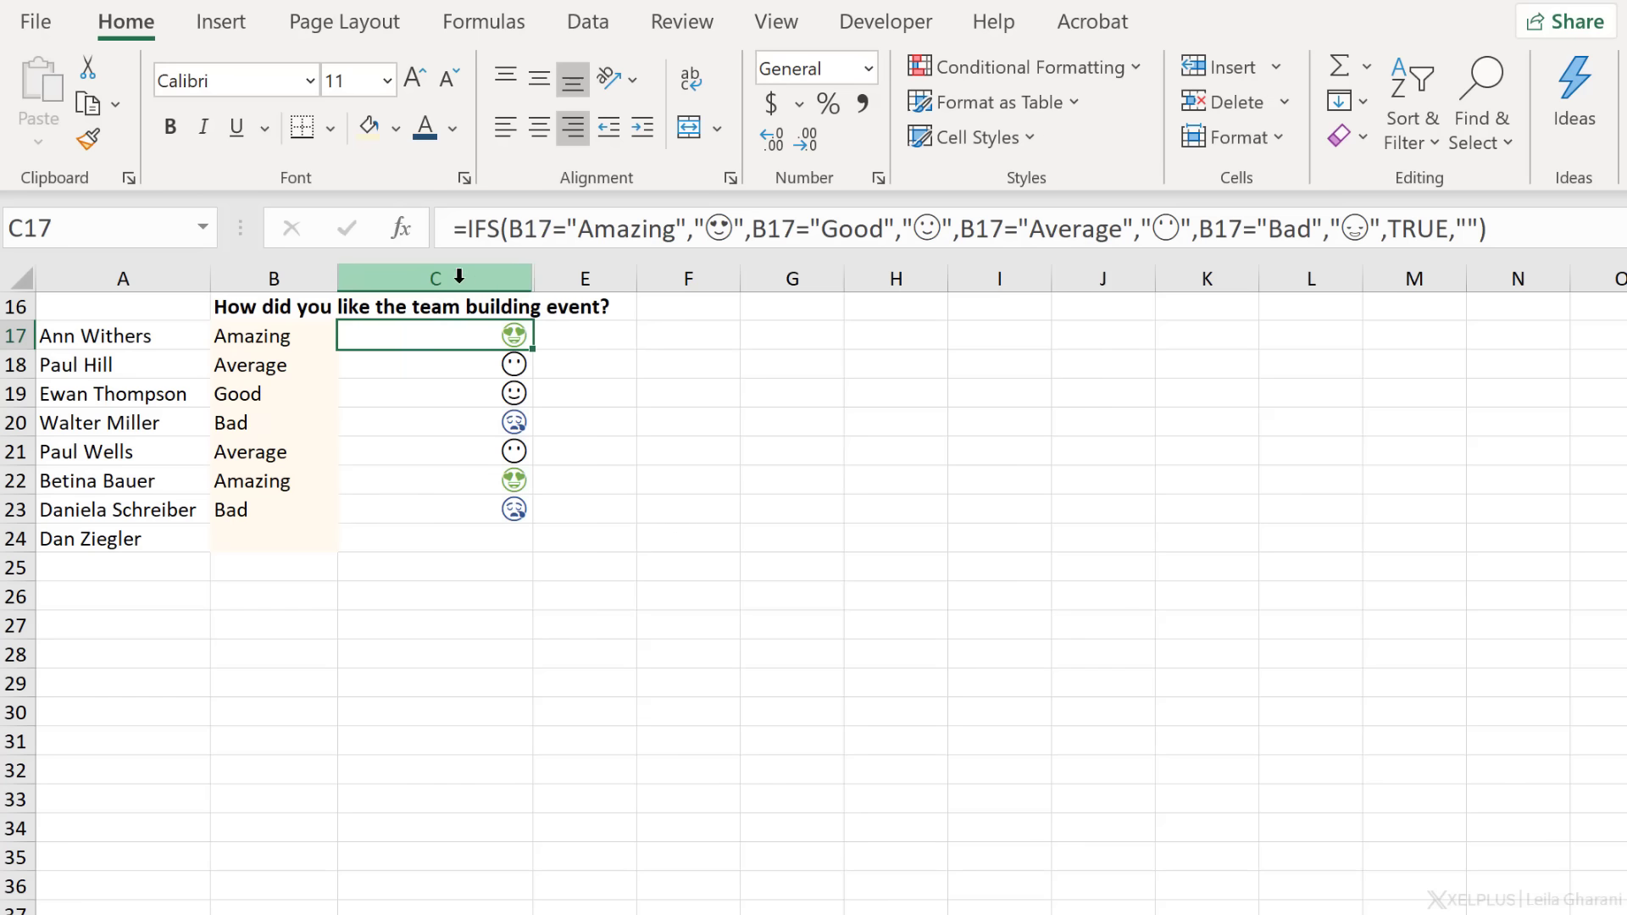
drag(461, 278, 567, 366)
right_click(567, 367)
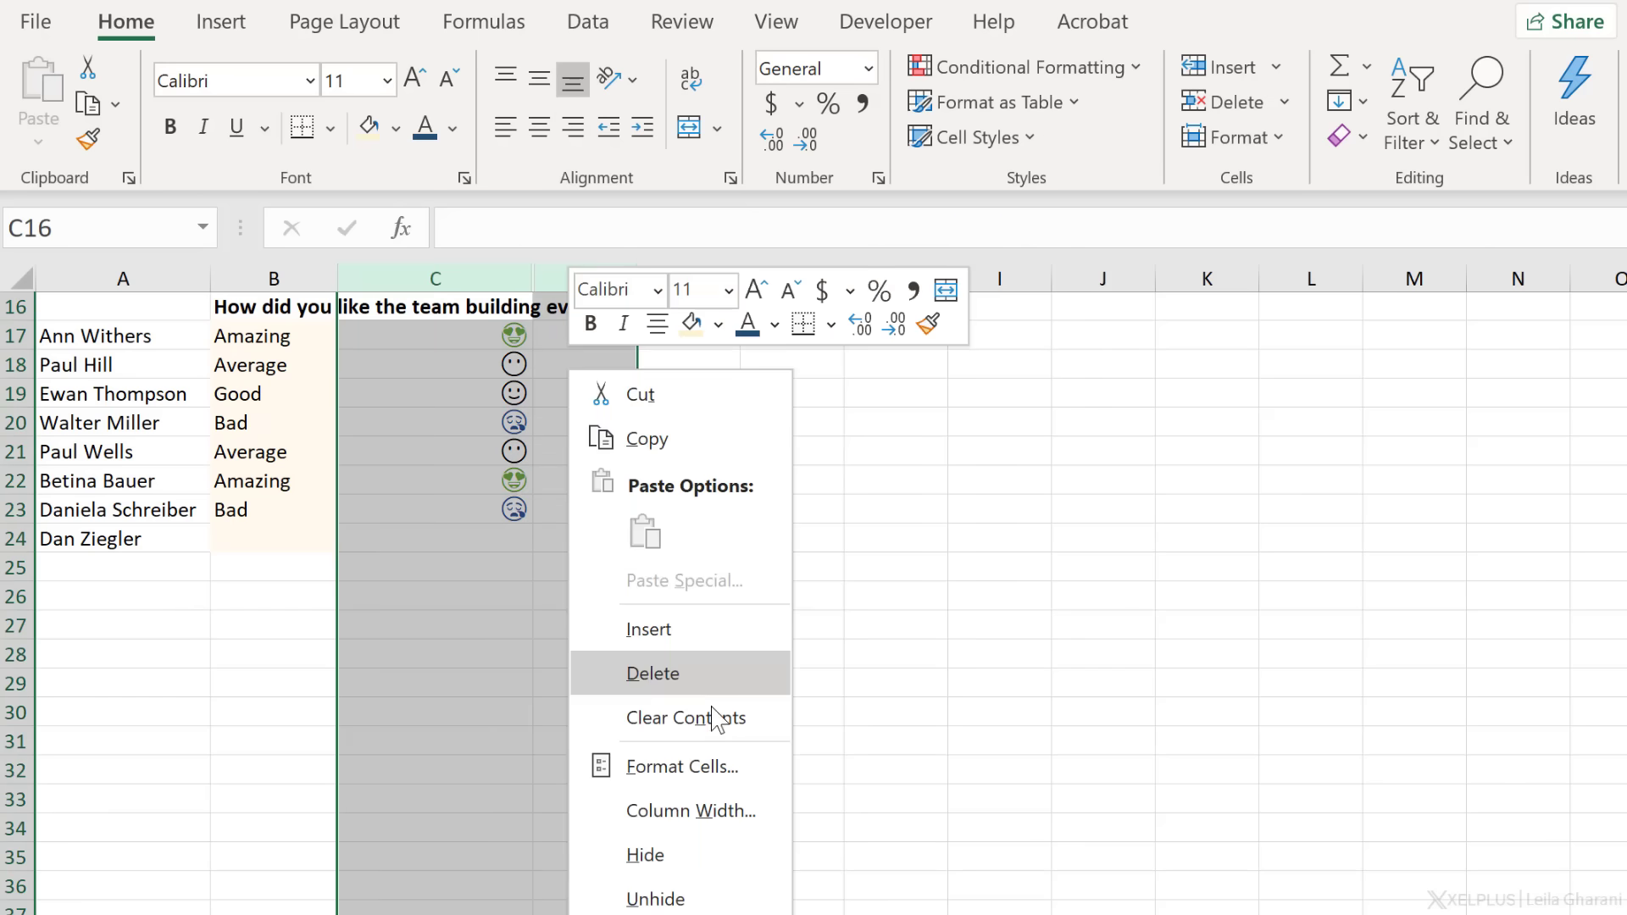
click(716, 900)
click(623, 339)
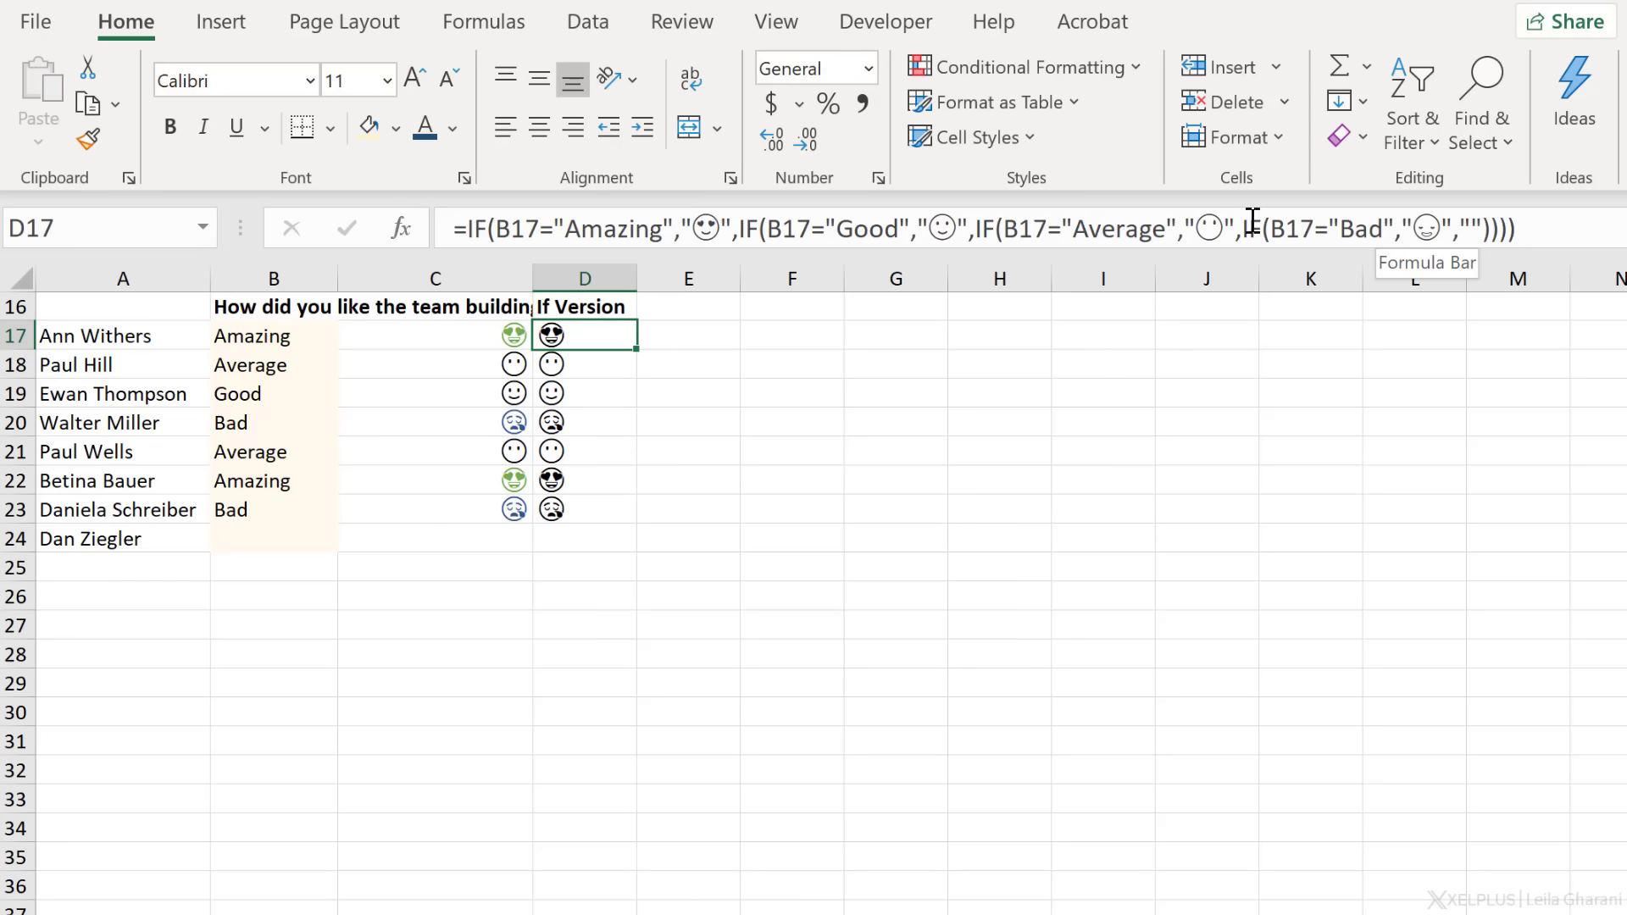
click(454, 336)
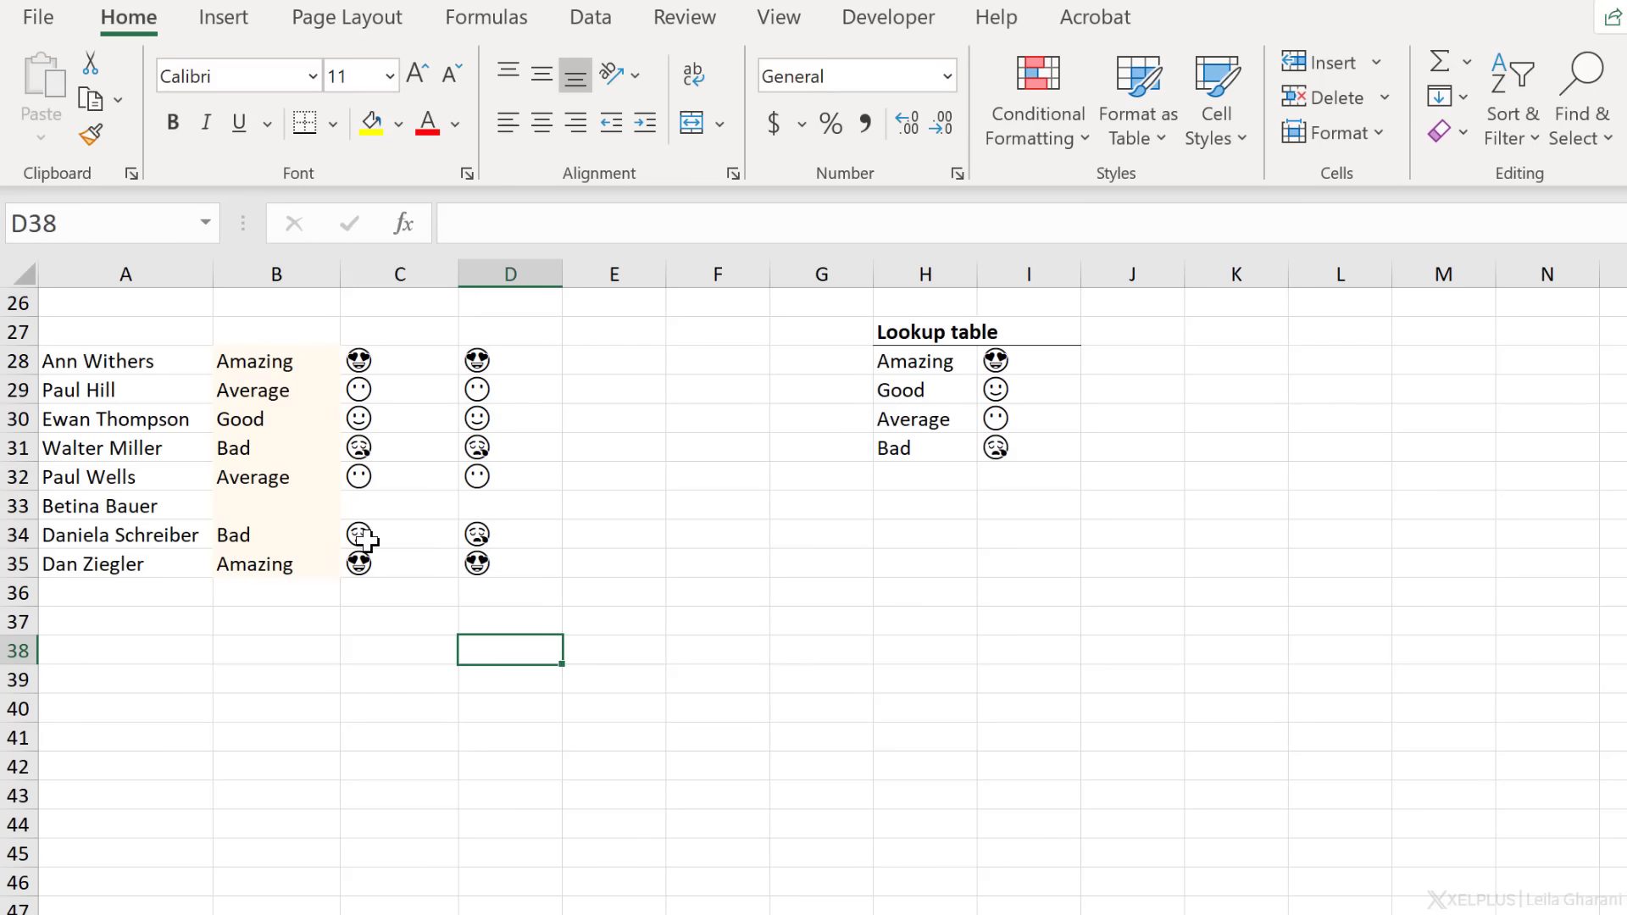
Examine the lookup formulas in C28 and D28 and the lookup table ranges they reference, leaving both formulas as they are.
click(409, 364)
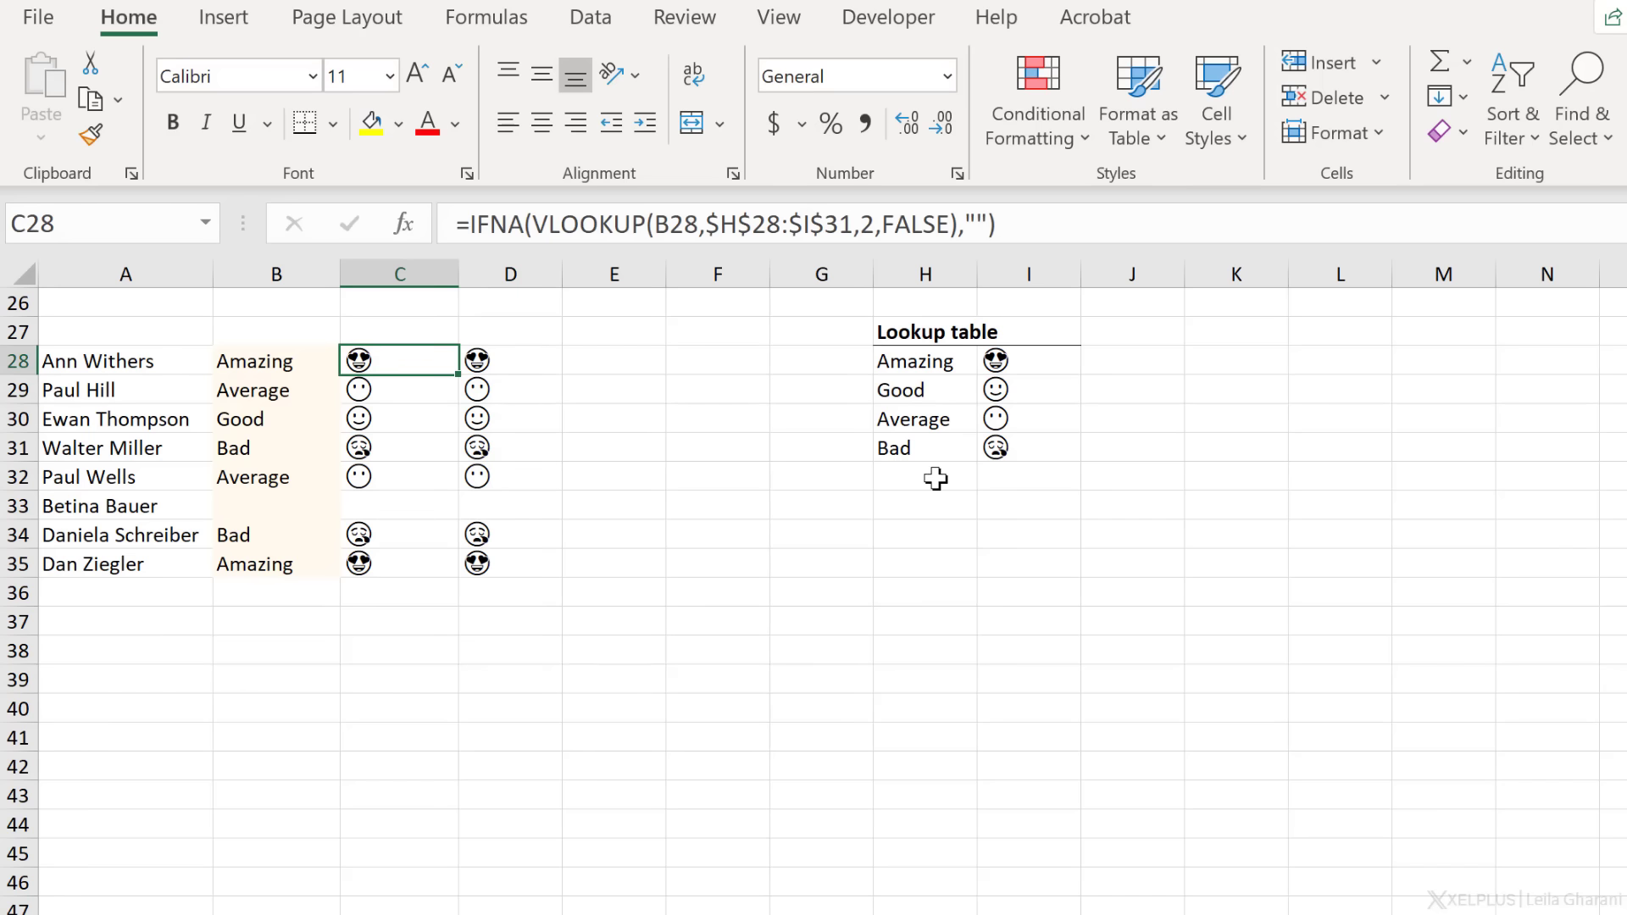
click(1027, 225)
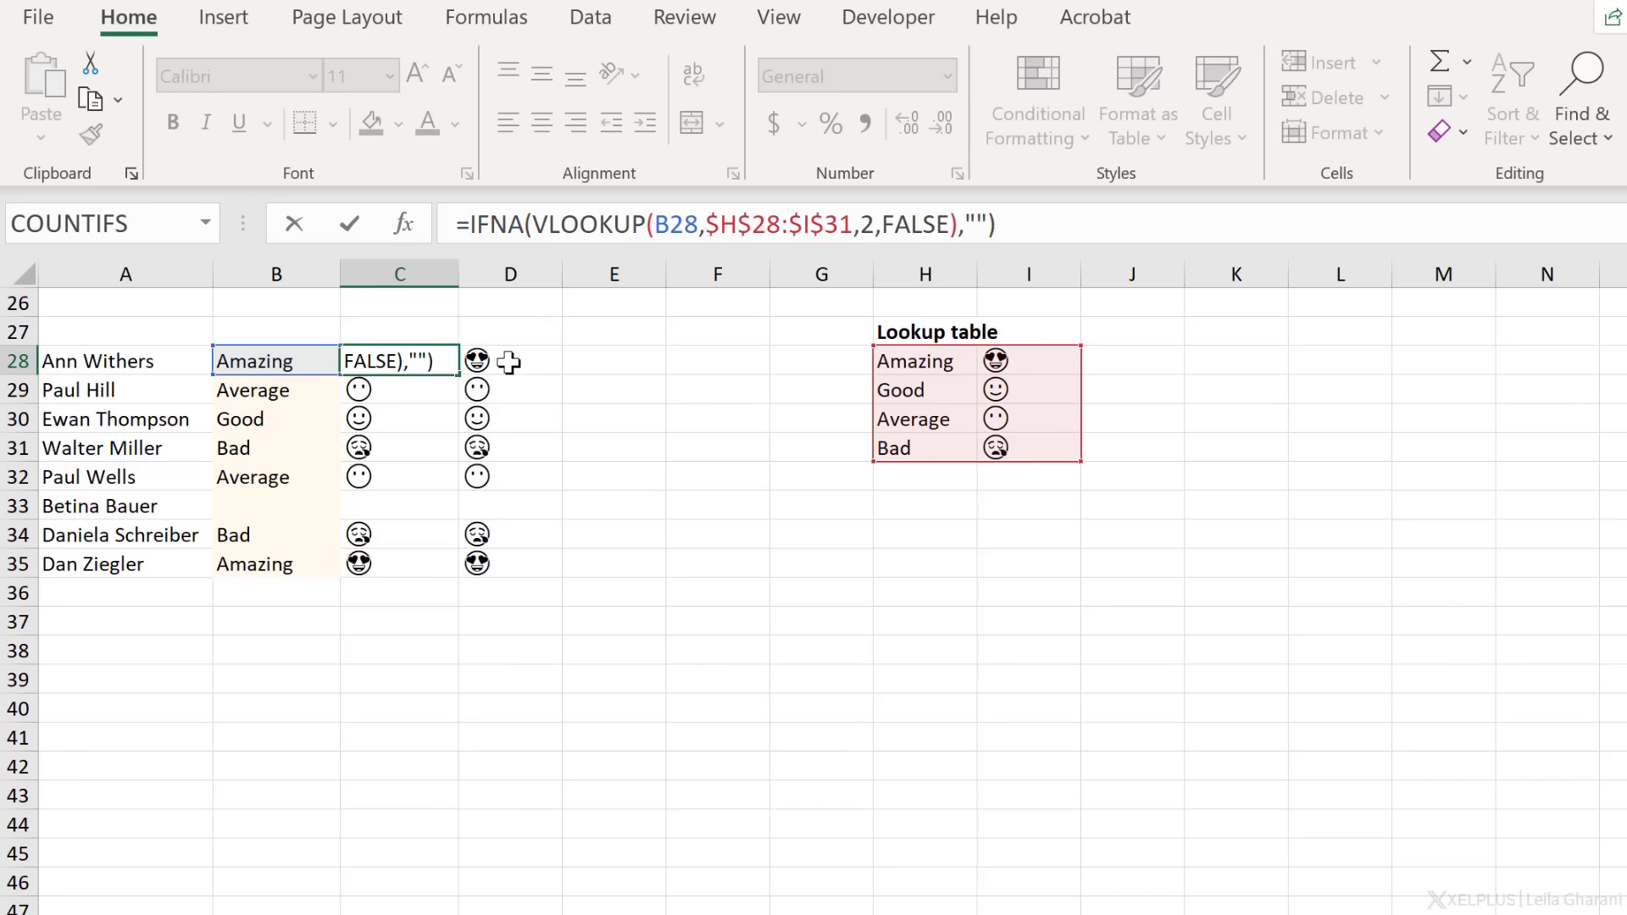
click(509, 362)
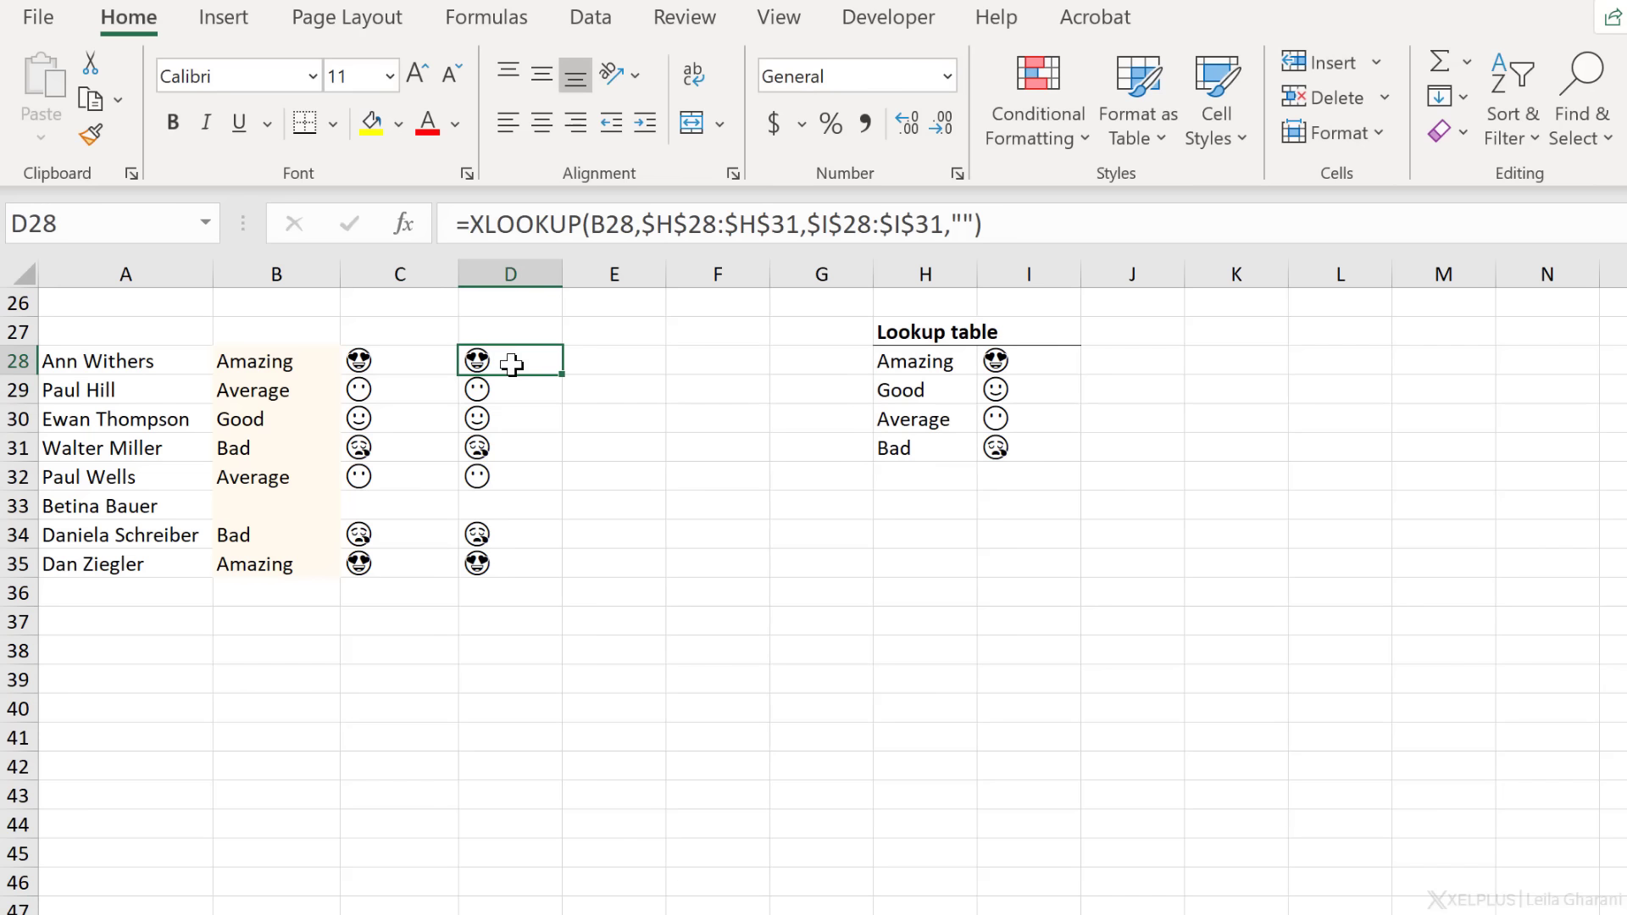
click(1016, 227)
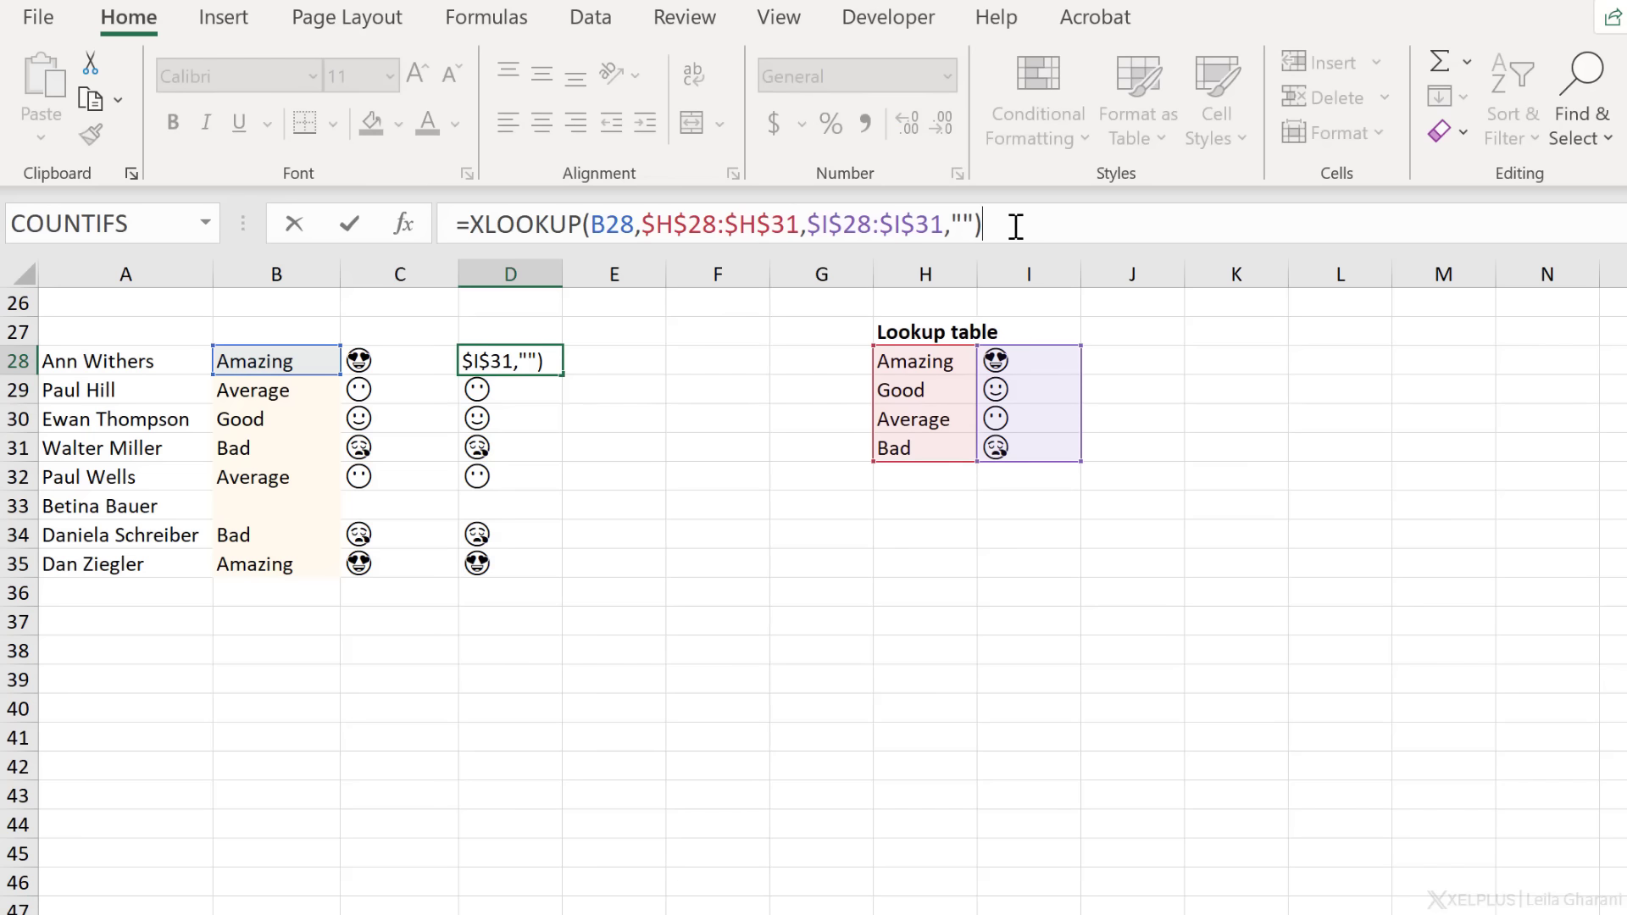
click(648, 392)
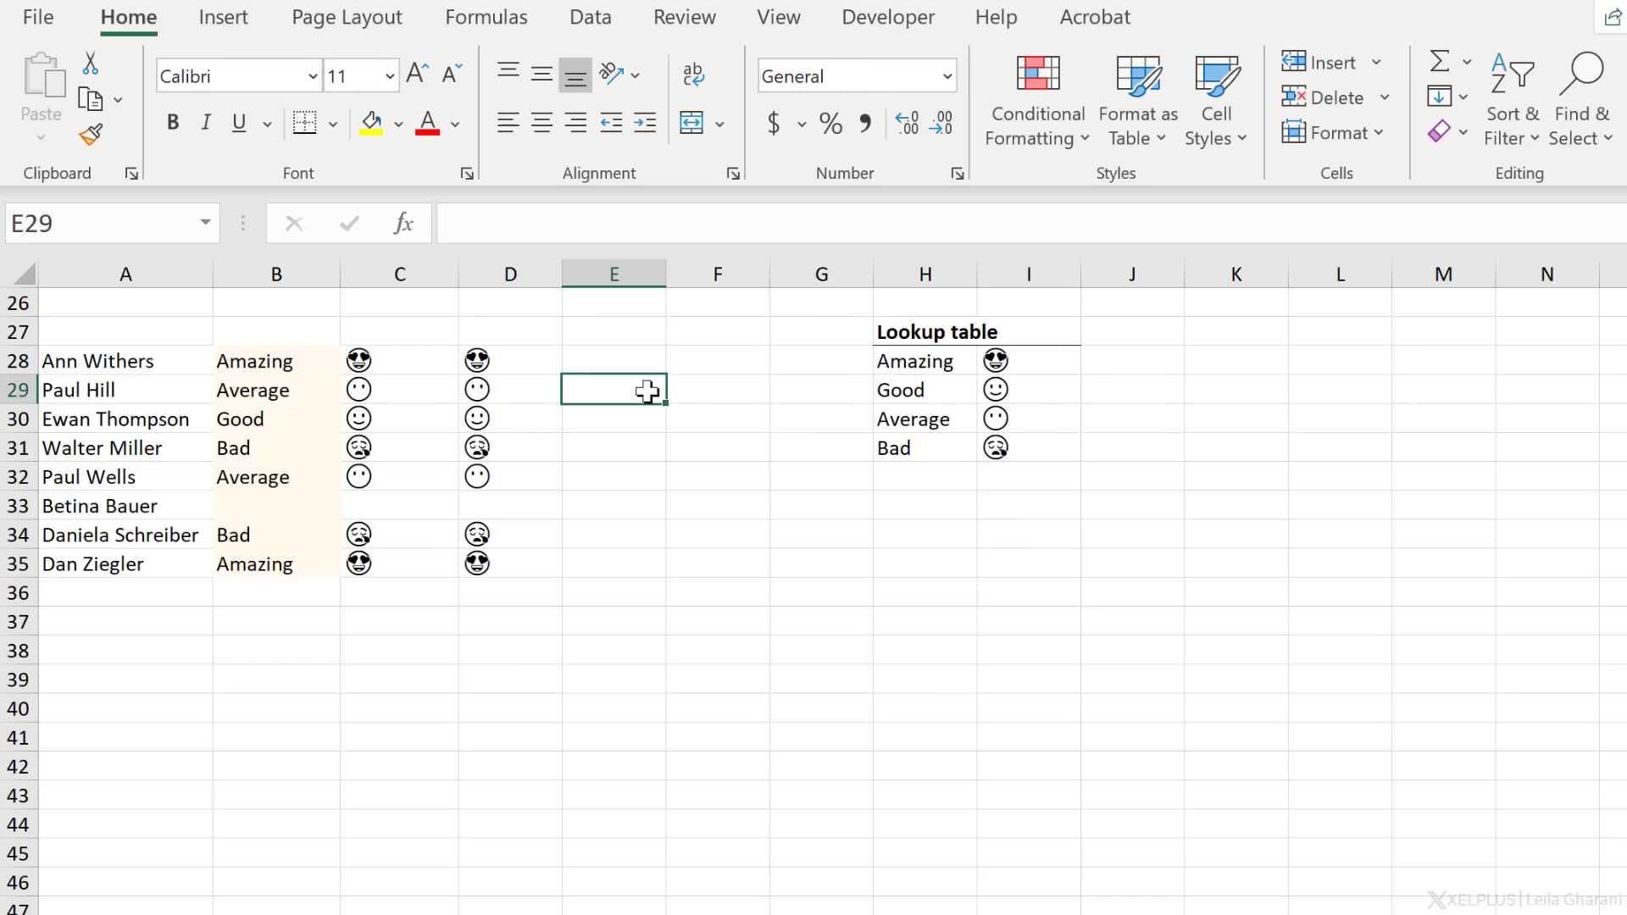
Return to the first ratings table and review the formulas in C17 and D17 once more.
scroll(560, 399, up, 3)
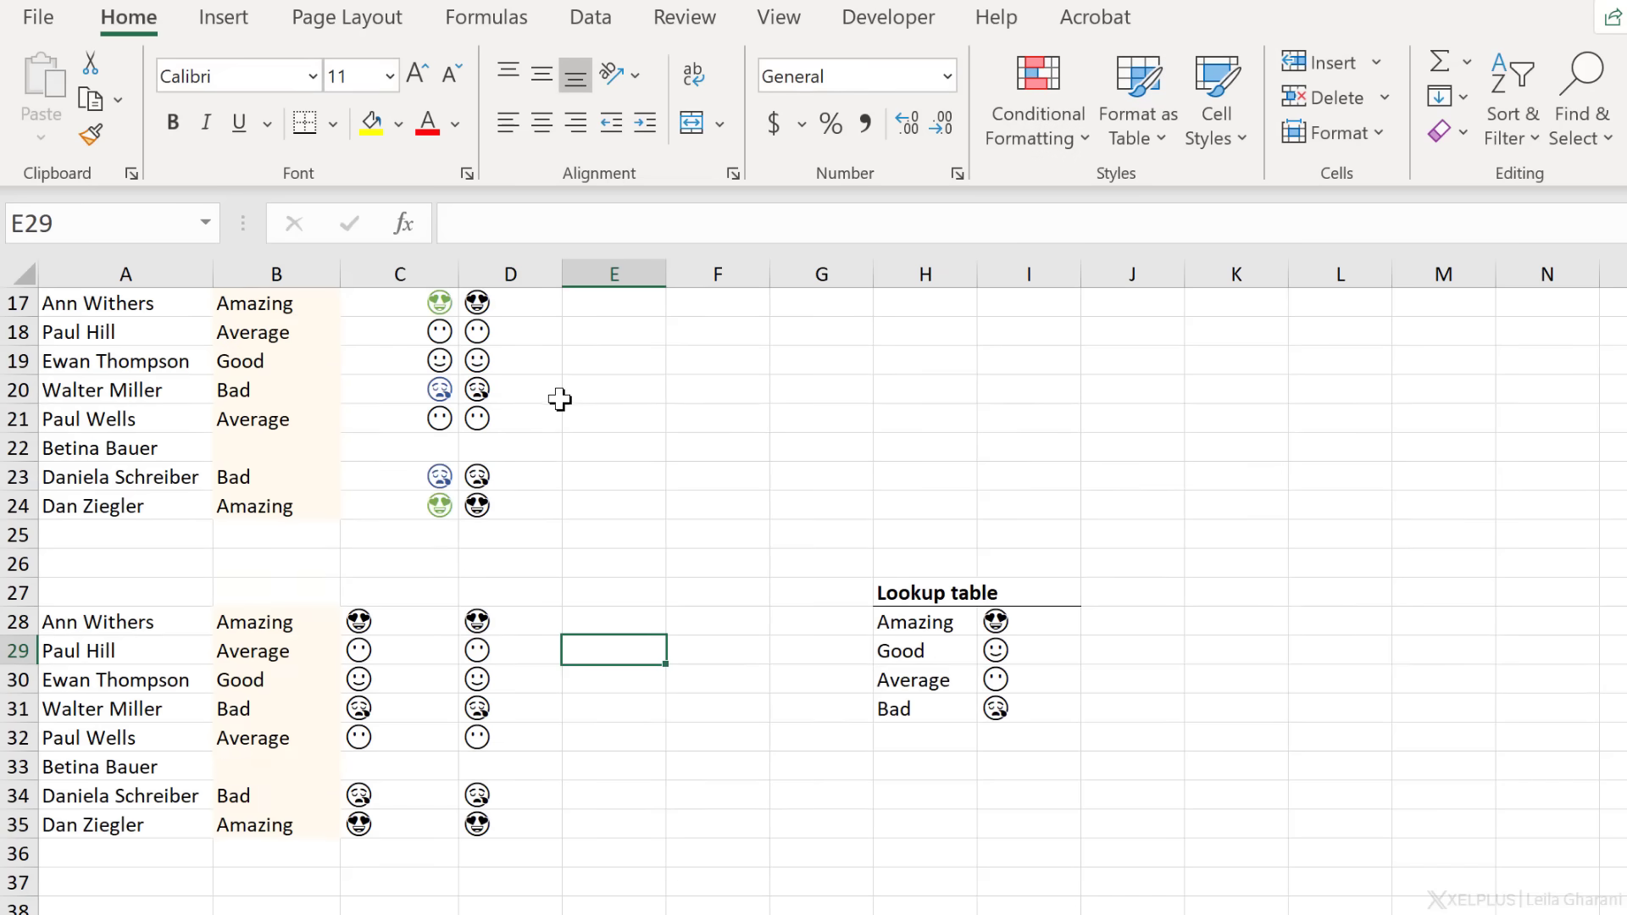
scroll(561, 399, up, 5)
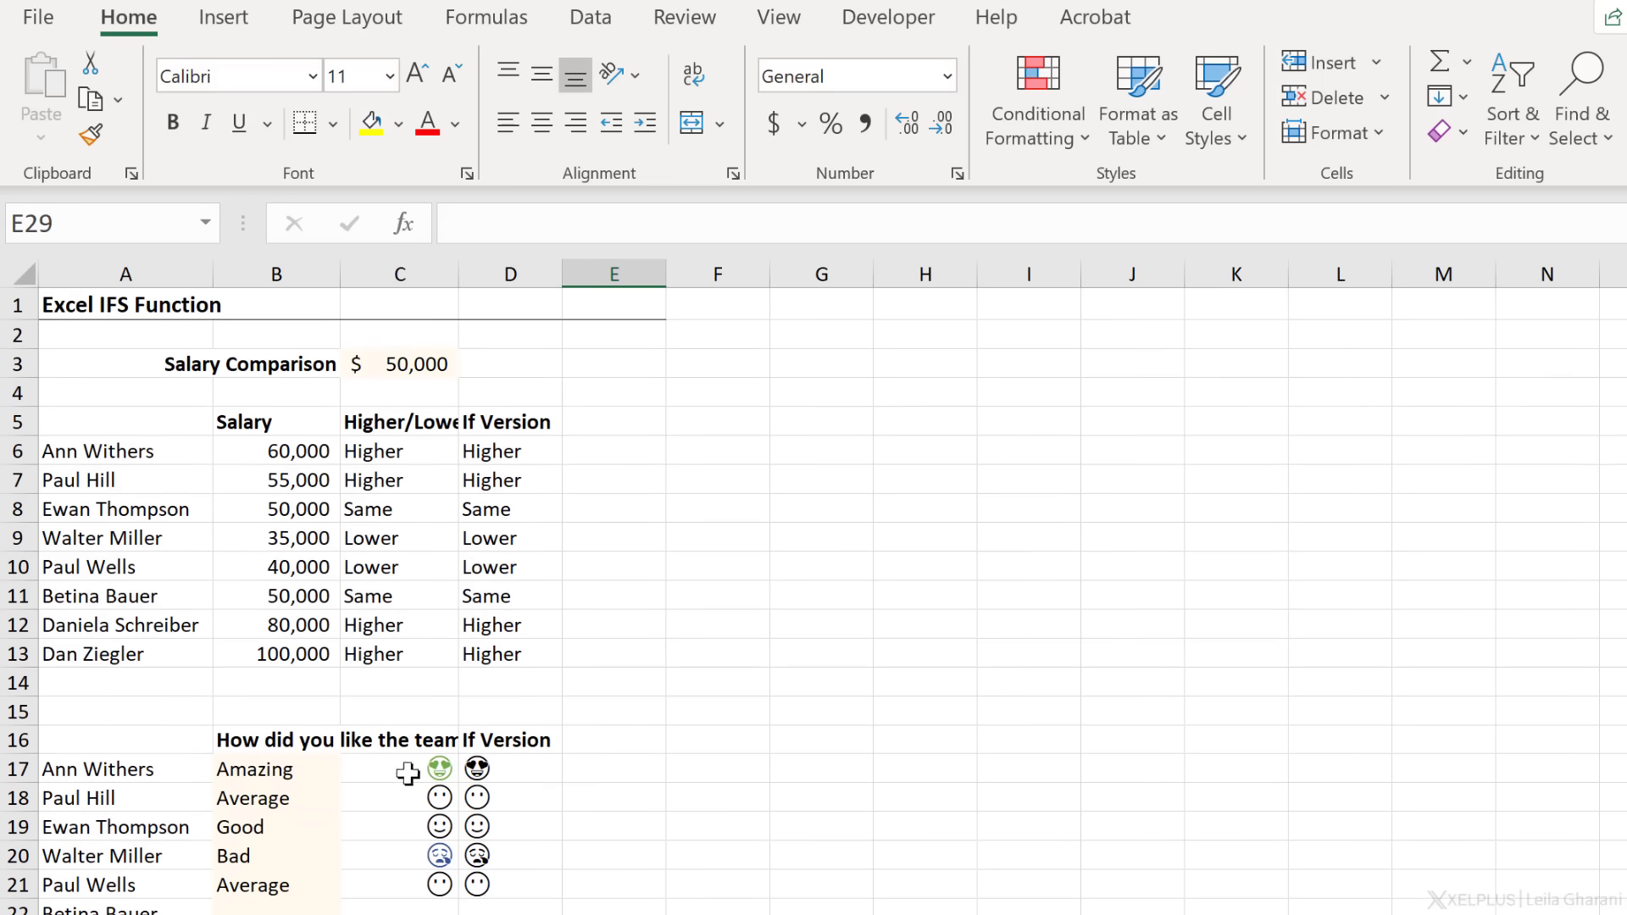
click(406, 768)
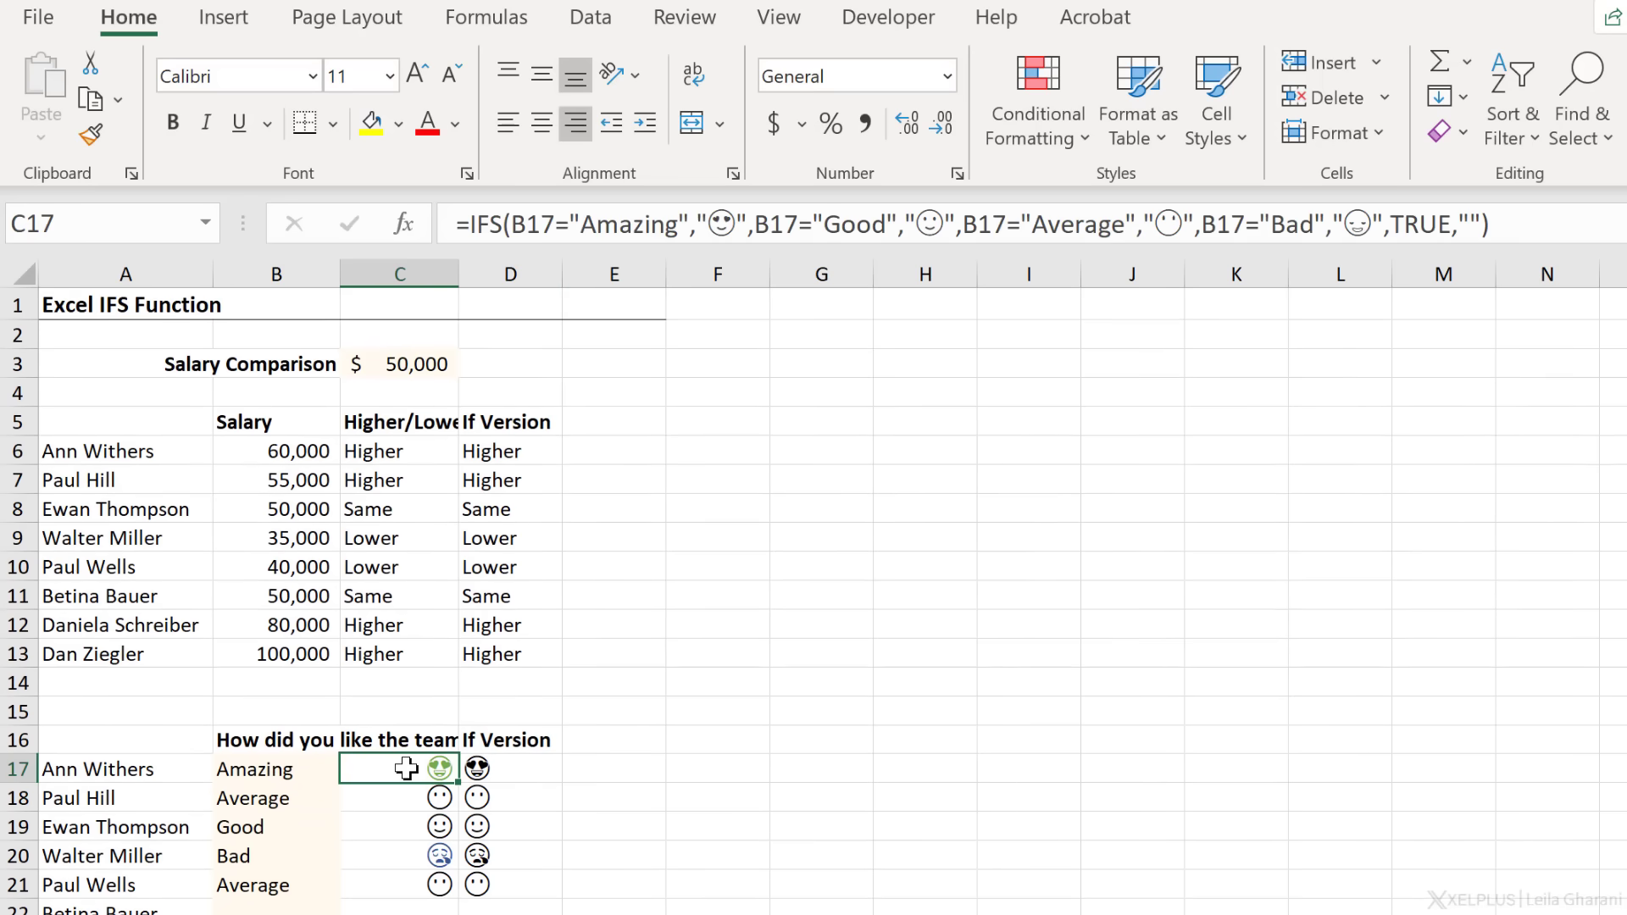
click(515, 766)
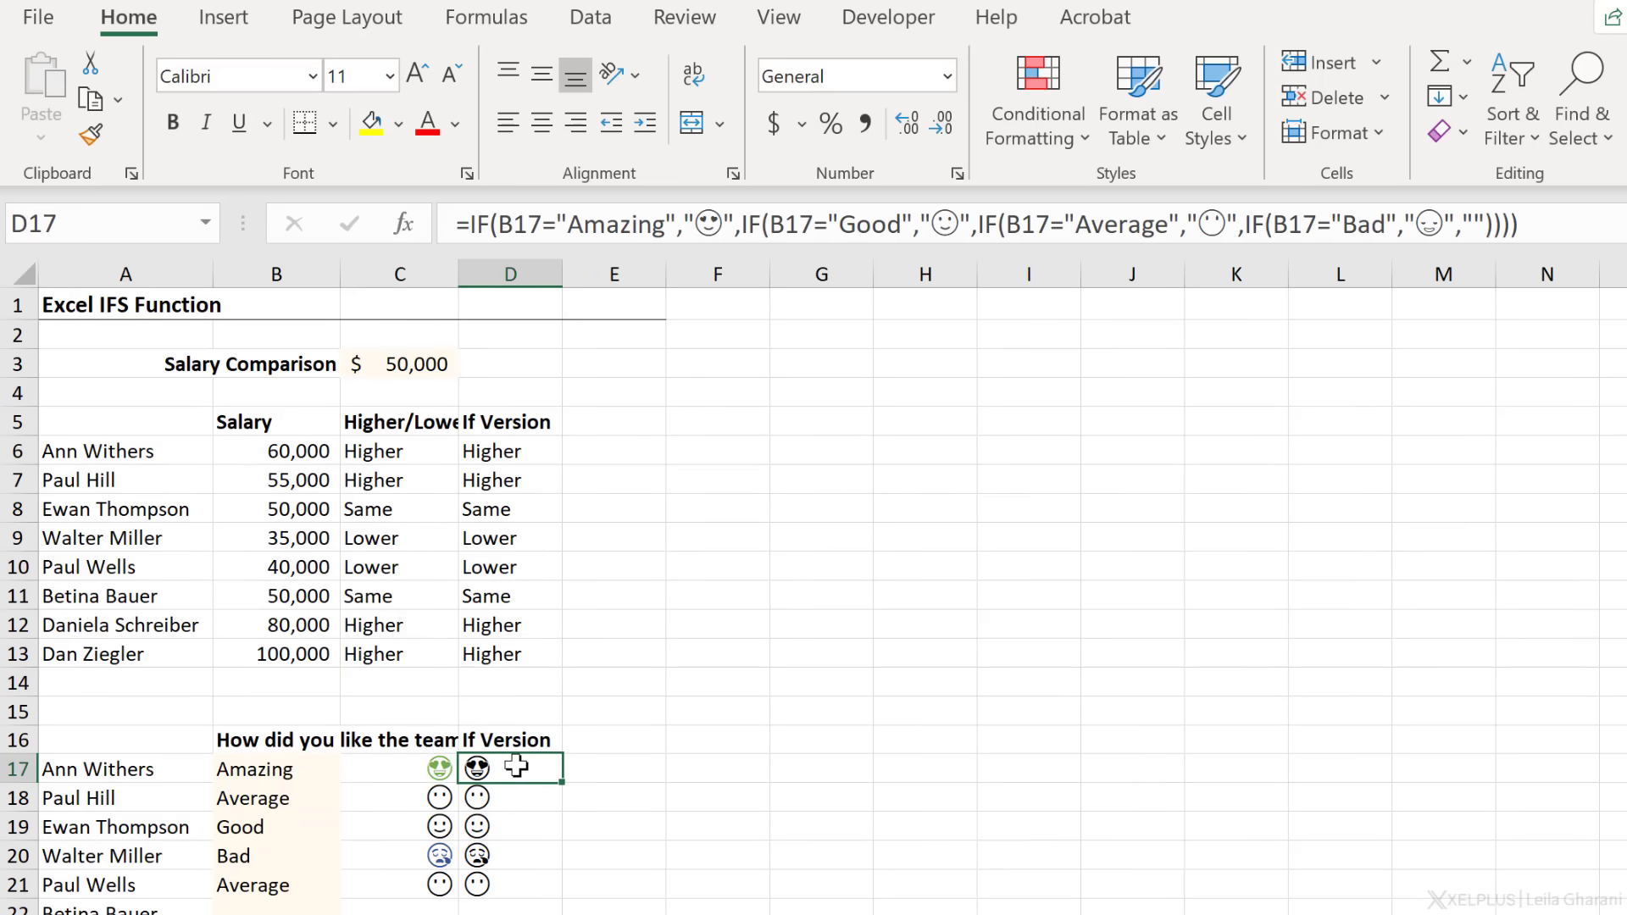